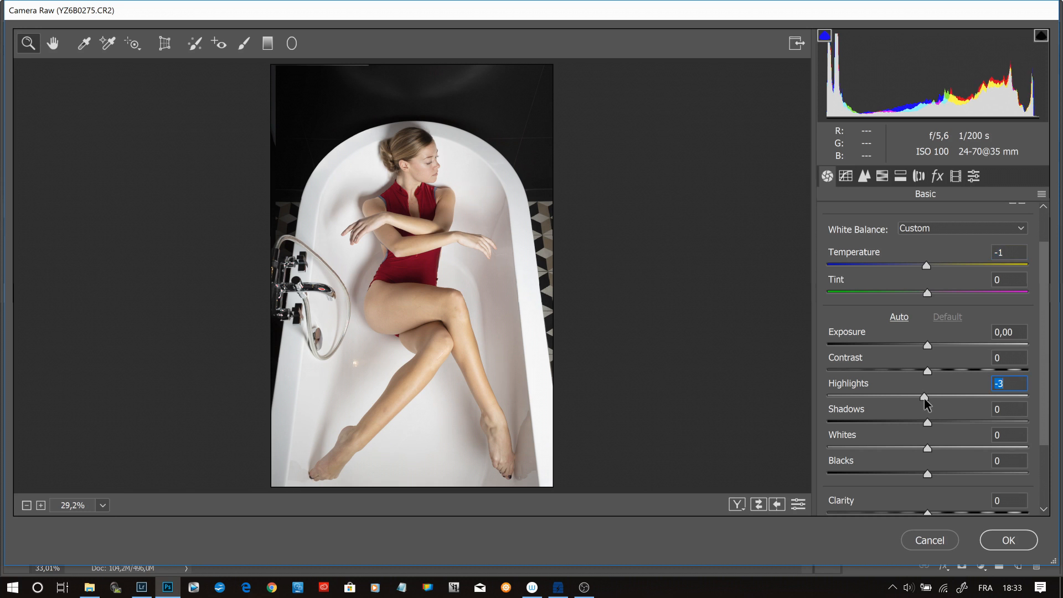
# - Lower the Whites to -7 in the Camera Raw filter and apply the filter to the photo
pyautogui.moveTo(928, 448); pyautogui.dragTo(921, 446)
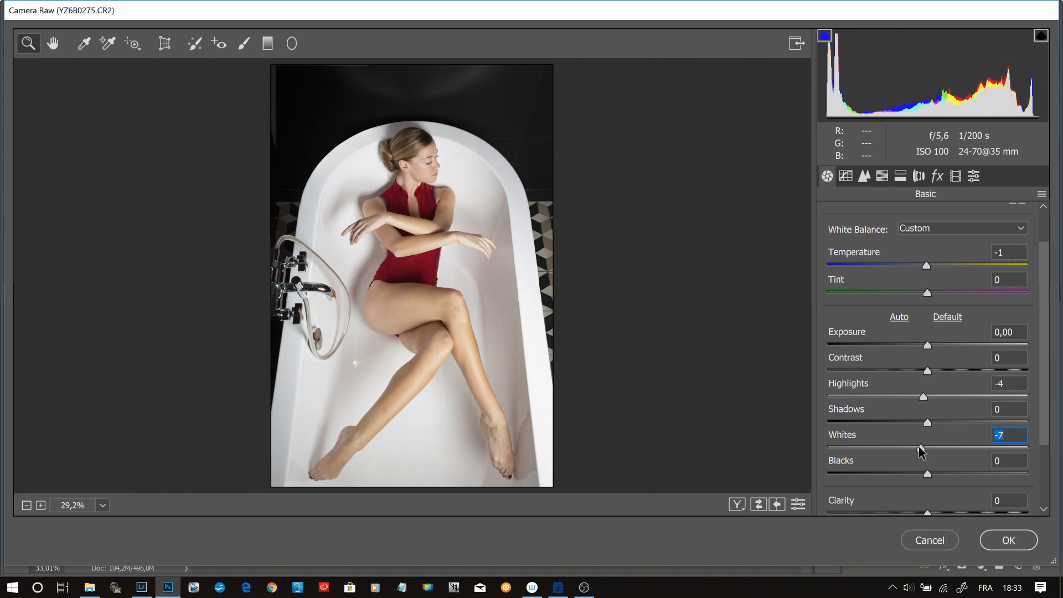
pyautogui.click(845, 177)
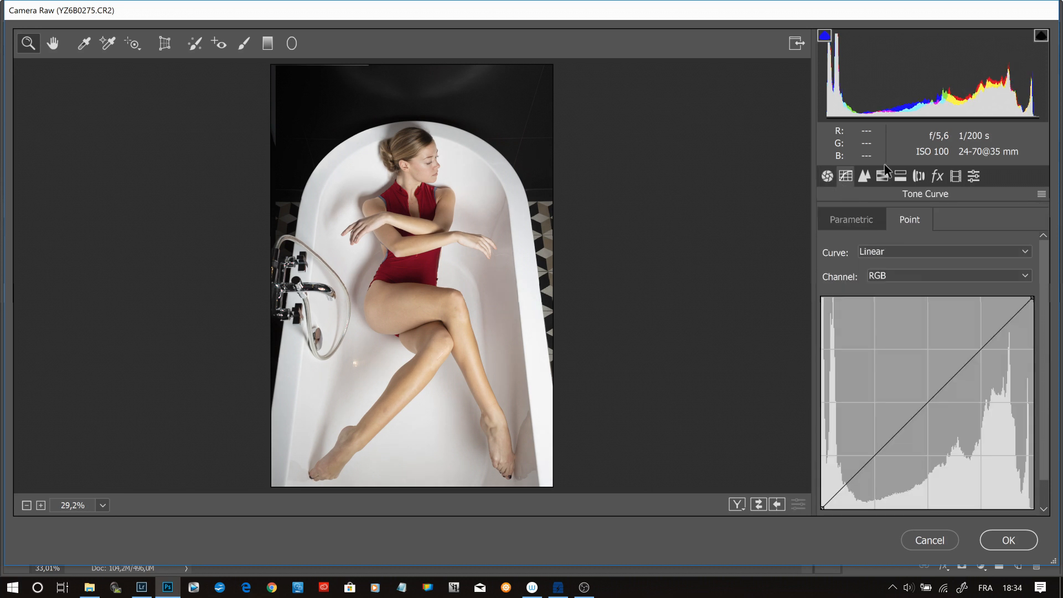
pyautogui.click(1006, 544)
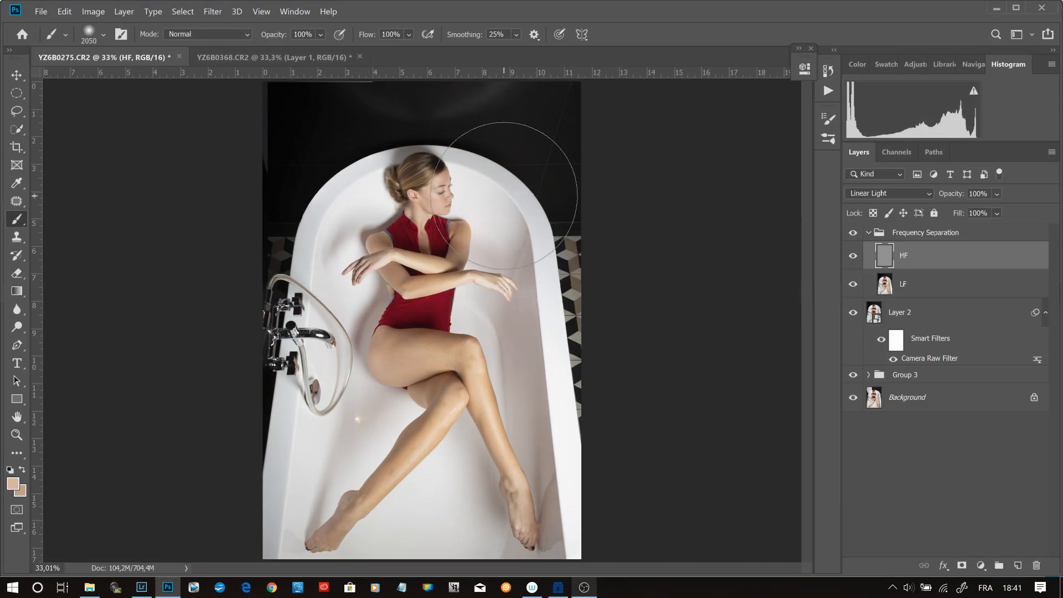
# - Retouch the skin texture on the forehead above the eyebrow with the Clone Stamp on the HF layer
pyautogui.press('z')
pyautogui.click(466, 328)
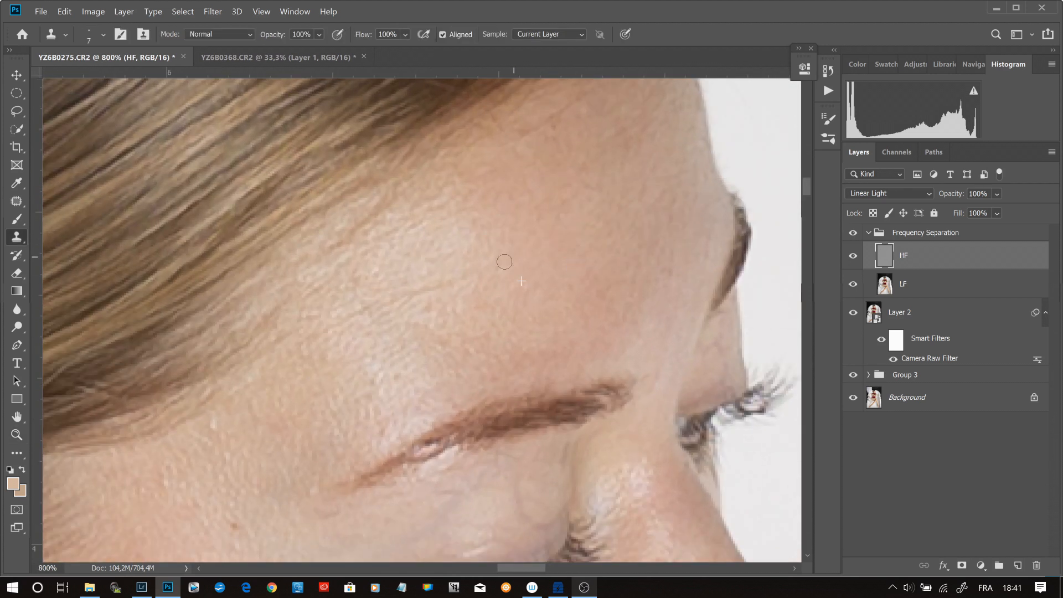
pyautogui.press('d')
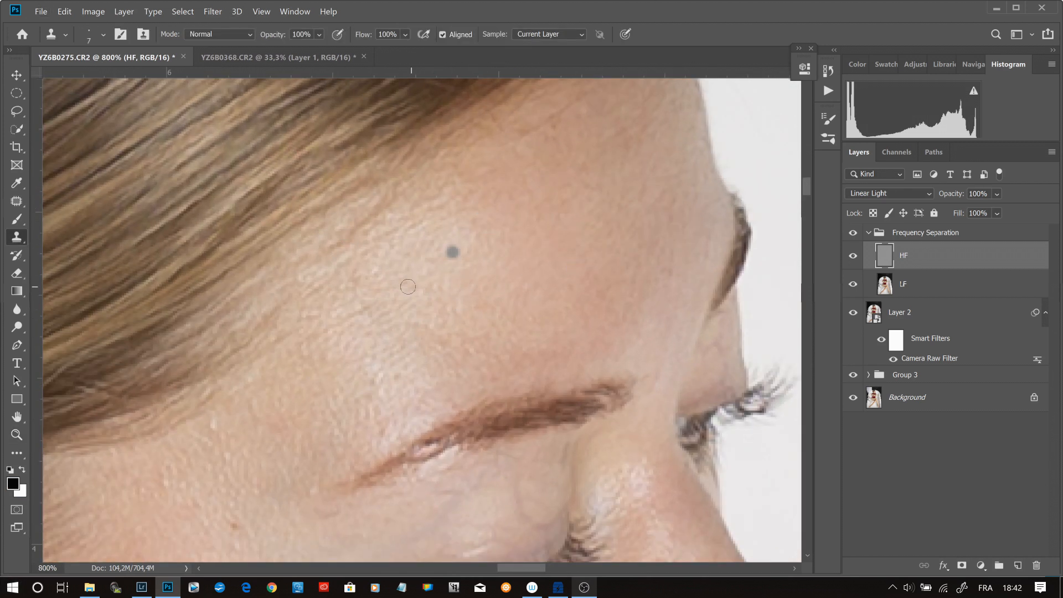
pyautogui.press('alt')
pyautogui.keyDown('alt'); pyautogui.click(402, 402); pyautogui.keyUp('alt')
pyautogui.keyDown('alt'); pyautogui.click(406, 400); pyautogui.keyUp('alt')
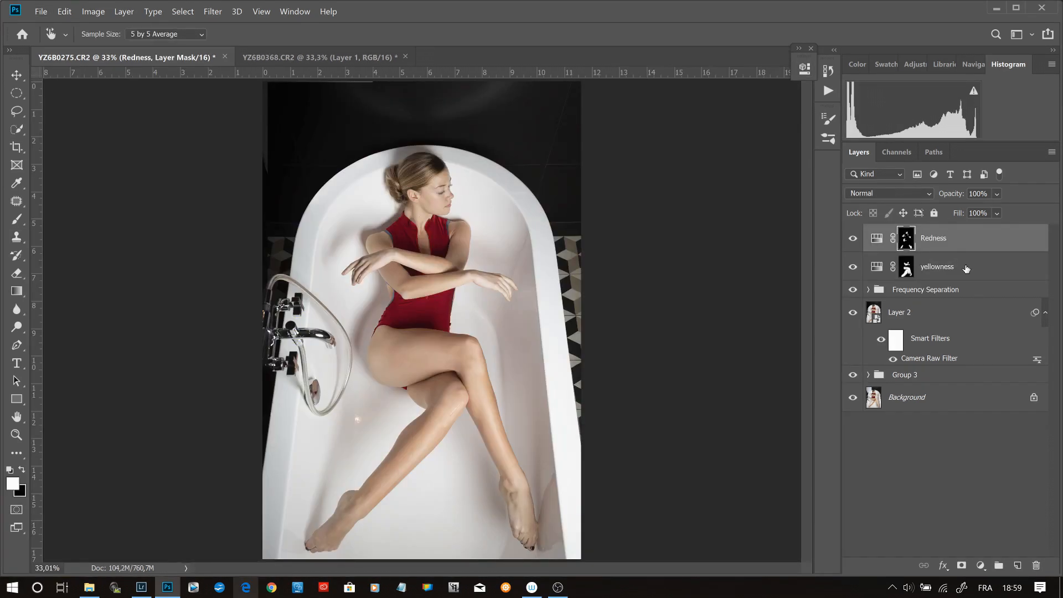
# - Group the Redness and yellowness adjustment layers and name the group skin
pyautogui.keyDown('shift'); pyautogui.click(966, 268); pyautogui.keyUp('shift')
pyautogui.hotkey('ctrl', 'g')
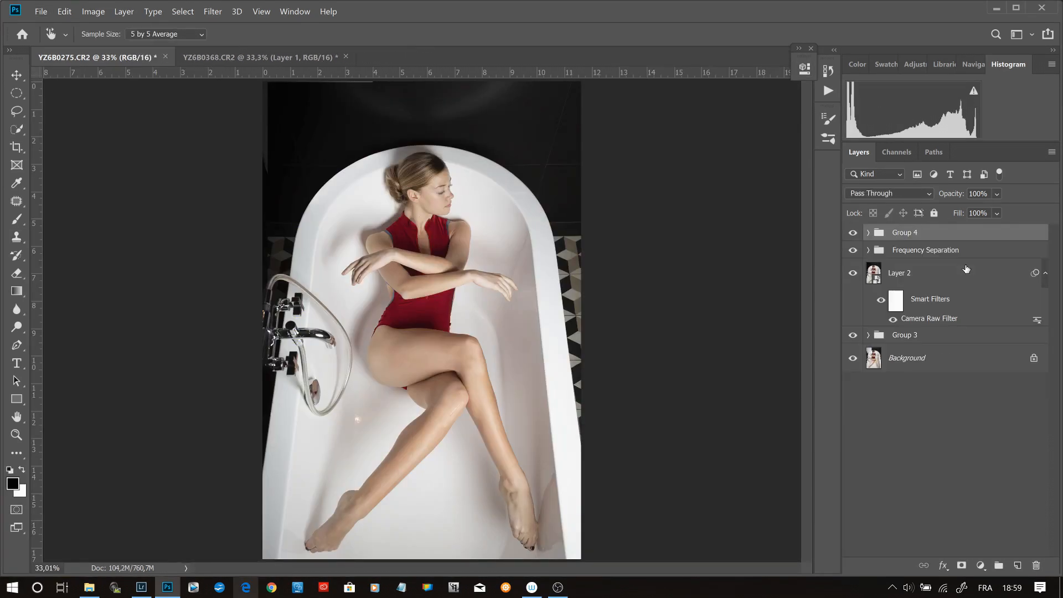
pyautogui.doubleClick(904, 233)
pyautogui.write('skin')
pyautogui.press('Return')
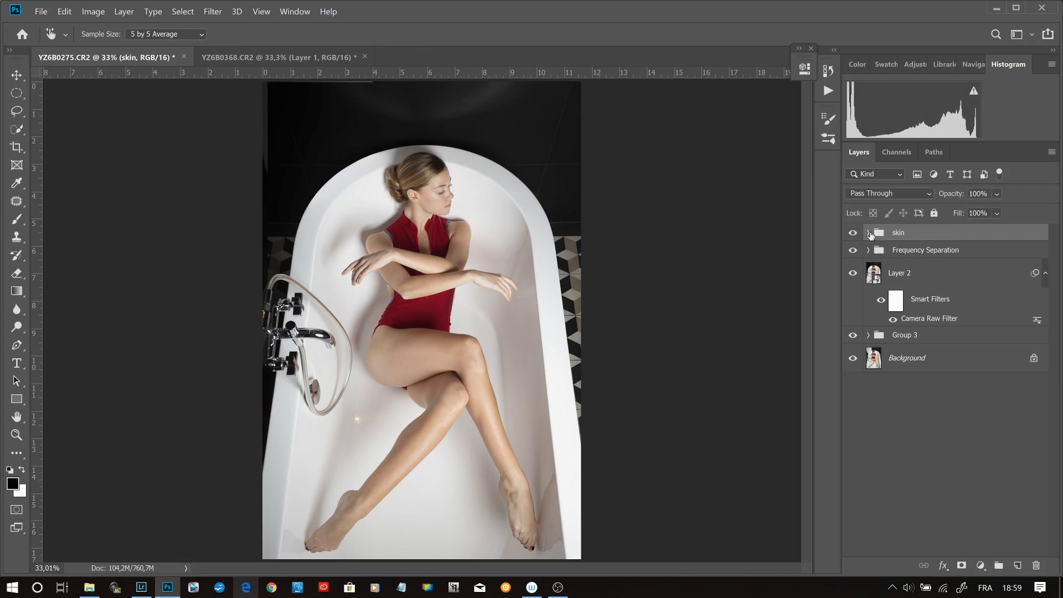
# - Review the Yellows settings of the yellowness Hue/Saturation adjustment inside the skin group
pyautogui.click(868, 233)
pyautogui.doubleClick(888, 285)
pyautogui.click(732, 127)
pyautogui.click(733, 159)
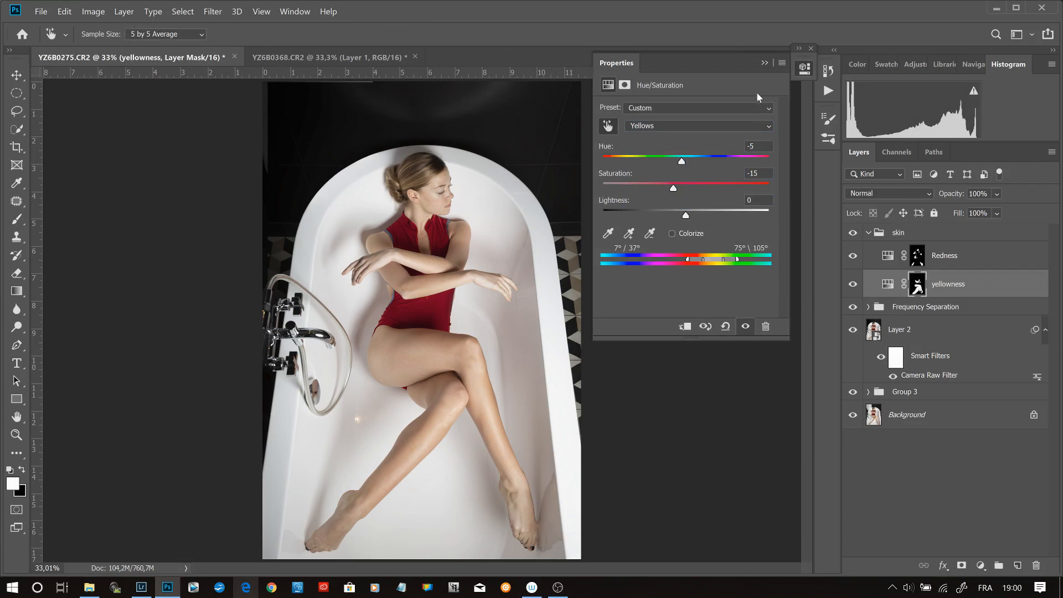
pyautogui.click(765, 63)
pyautogui.click(868, 233)
pyautogui.click(981, 565)
pyautogui.click(830, 11)
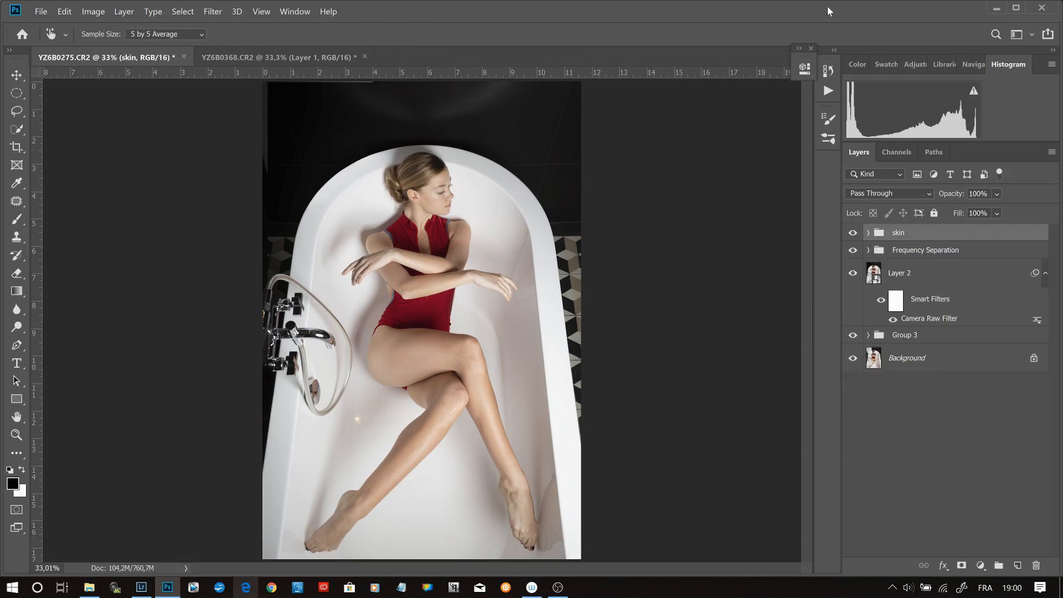
# - Inspect the legs, knee and face up close and compare the photo with the skin group hidden and shown
pyautogui.press('z')
pyautogui.click(457, 504)
pyautogui.click(458, 503)
pyautogui.click(457, 504)
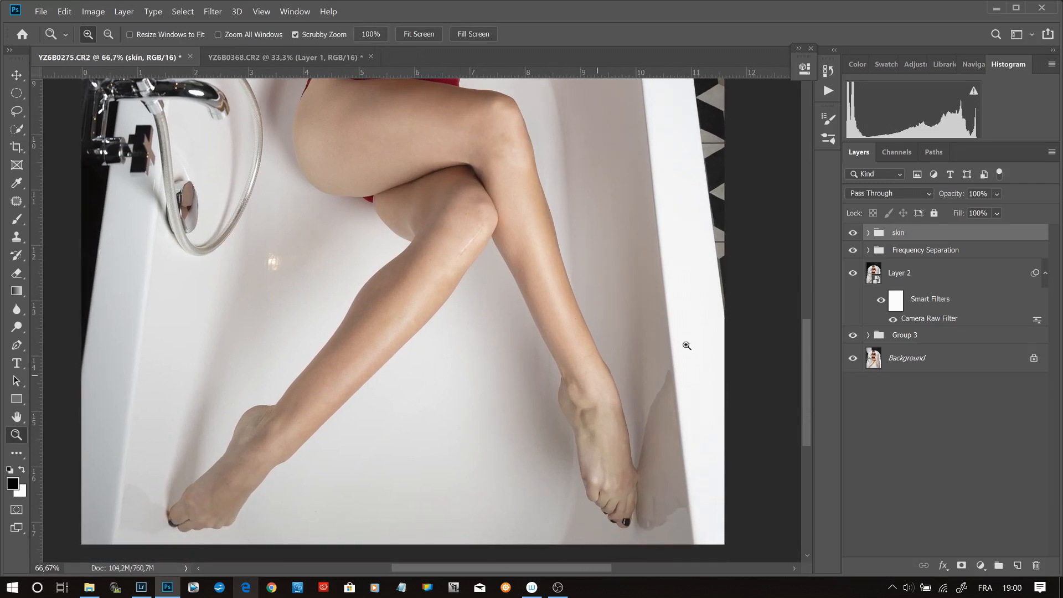
pyautogui.click(459, 215)
pyautogui.click(459, 215)
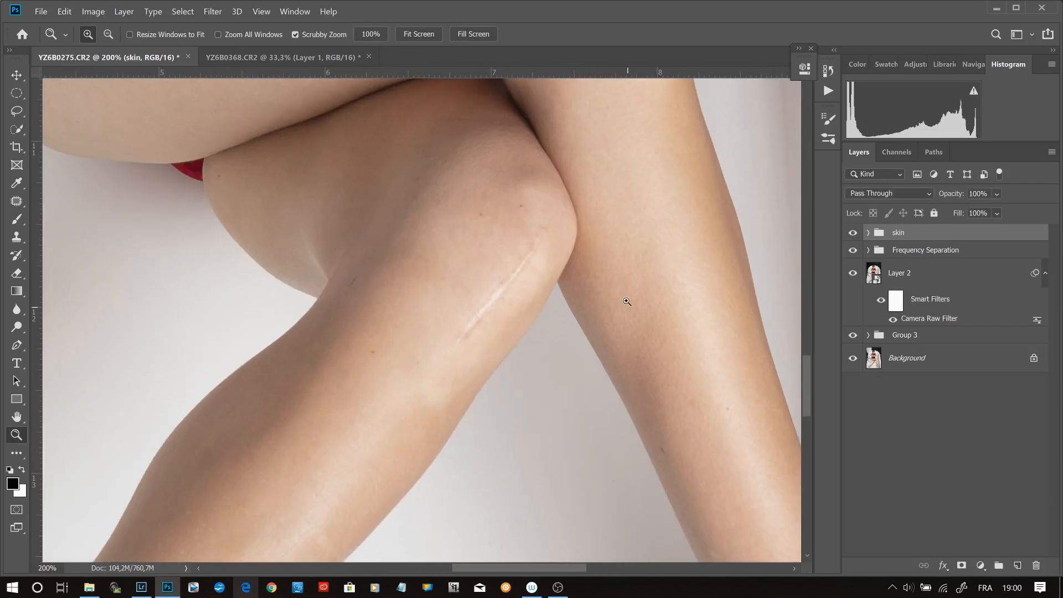
pyautogui.hotkey('ctrl', '0')
pyautogui.click(438, 185)
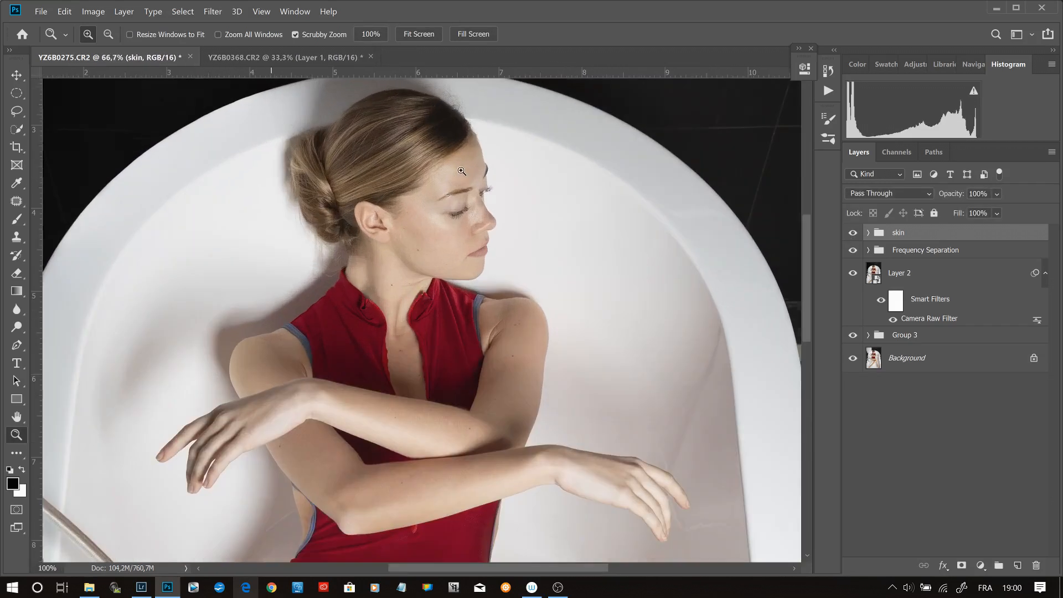
pyautogui.click(853, 233)
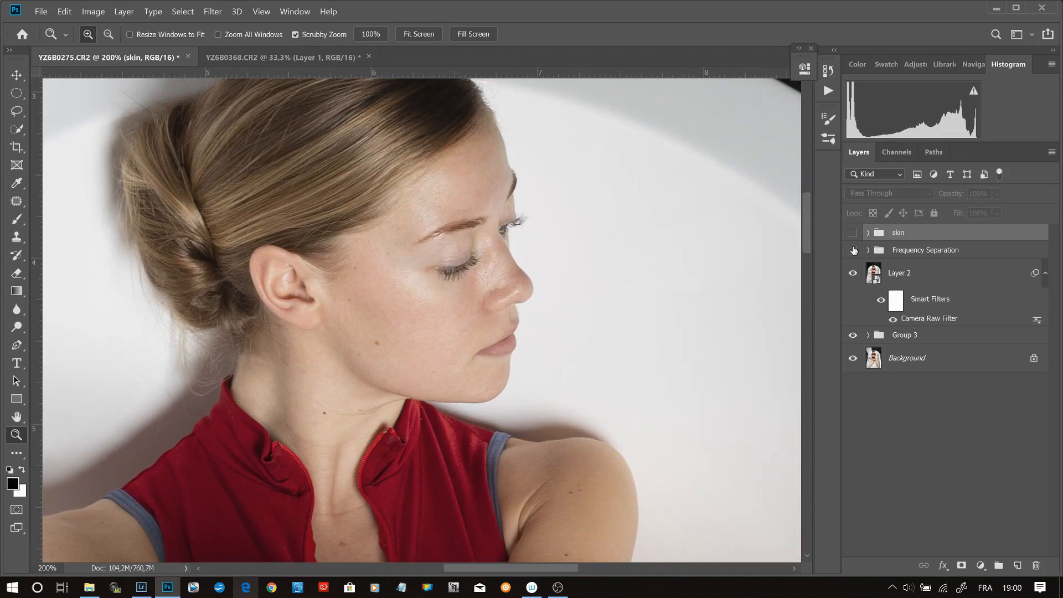
pyautogui.hotkey('ctrl', '0')
pyautogui.click(853, 233)
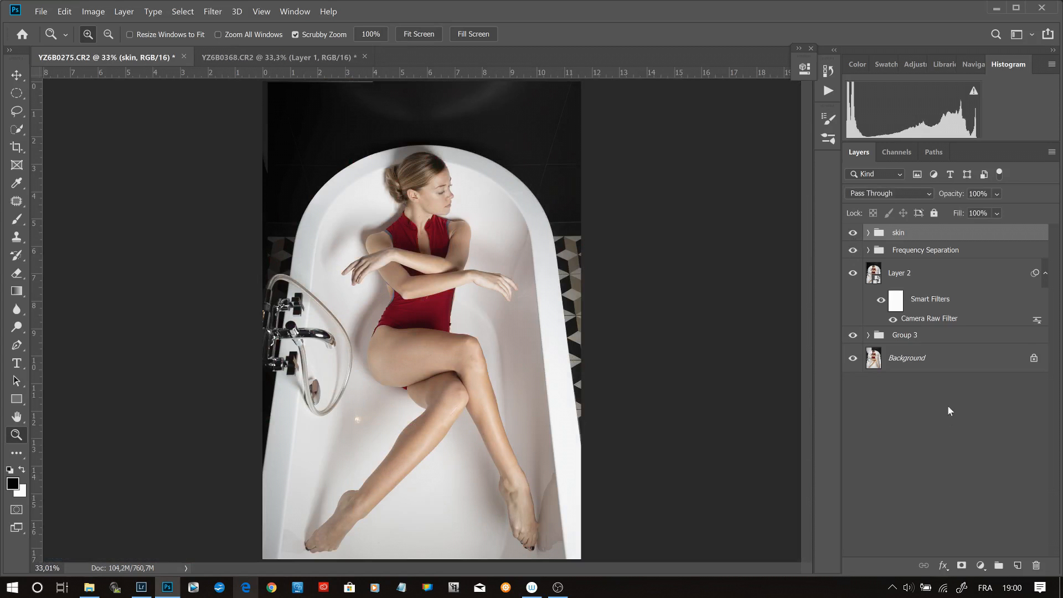
# - Add a Color Balance adjustment layer above the skin group and shift its highlights slightly toward blue
pyautogui.click(981, 565)
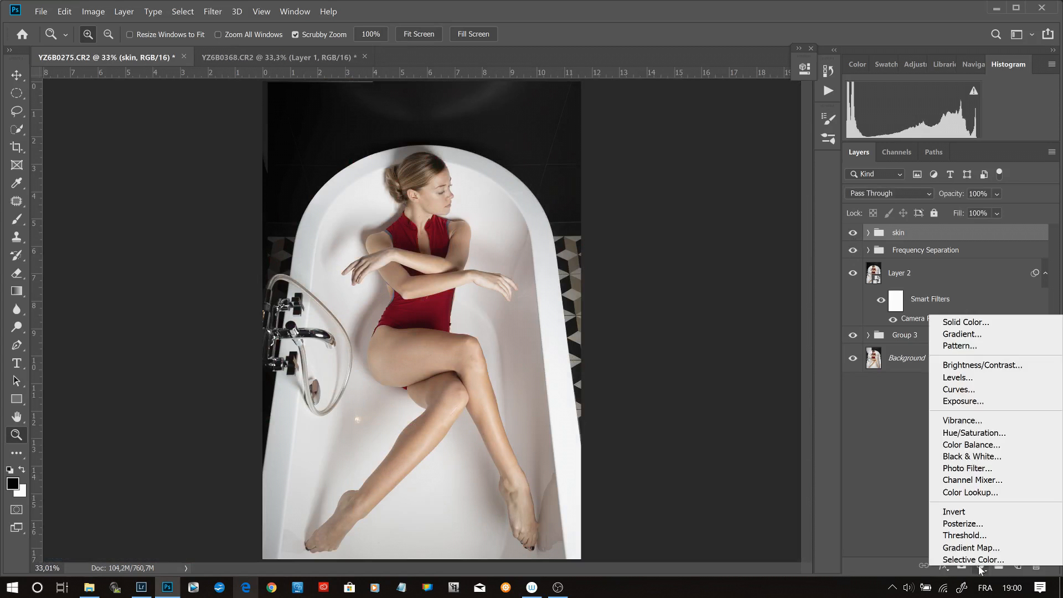
pyautogui.click(999, 444)
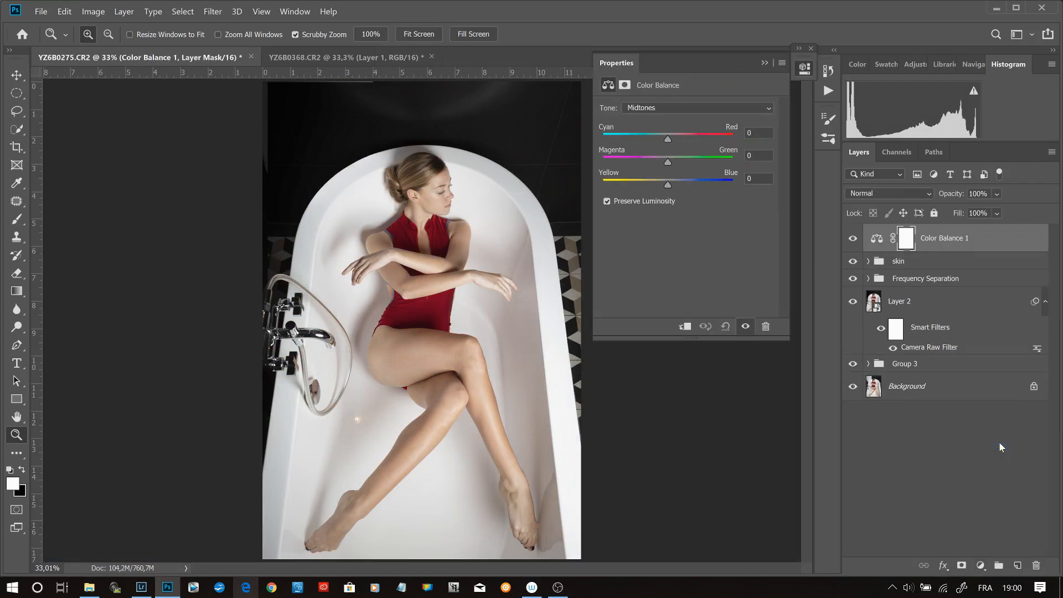
pyautogui.click(689, 109)
pyautogui.click(693, 141)
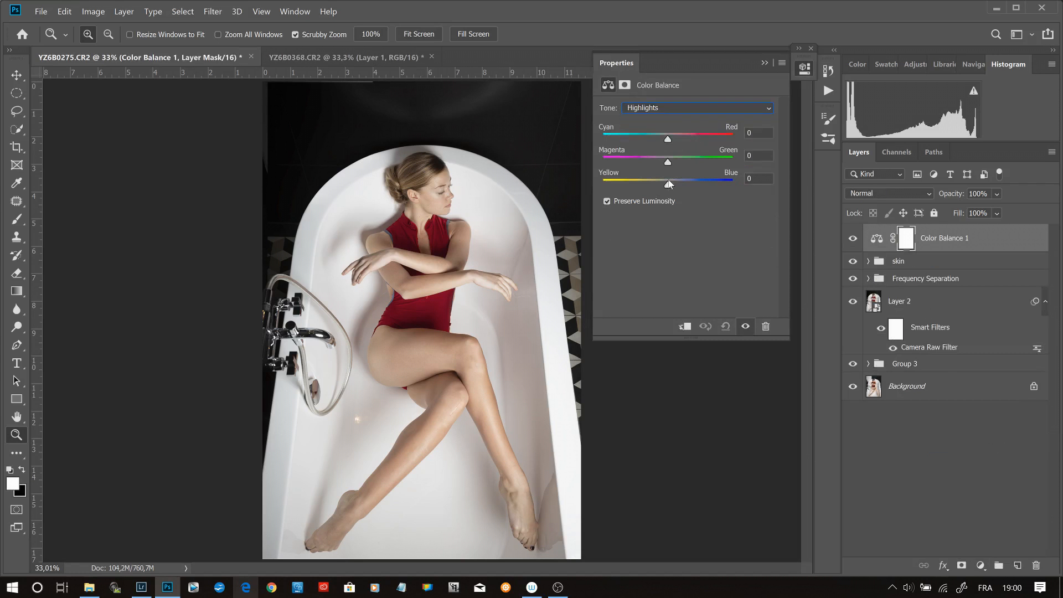
pyautogui.moveTo(669, 186); pyautogui.dragTo(670, 186)
# - Set the Color Balance midtones to +1 toward green and +2 toward blue
pyautogui.click(665, 109)
pyautogui.click(666, 128)
pyautogui.moveTo(668, 185); pyautogui.dragTo(669, 185)
pyautogui.write('1')
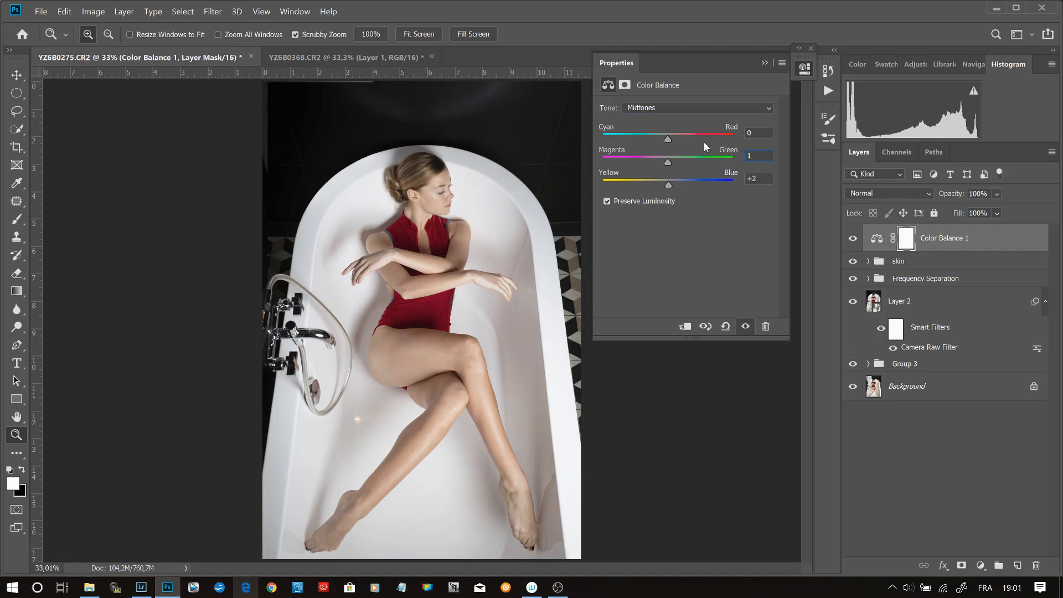
# - Set the Color Balance shadows to +1 toward blue
pyautogui.click(689, 109)
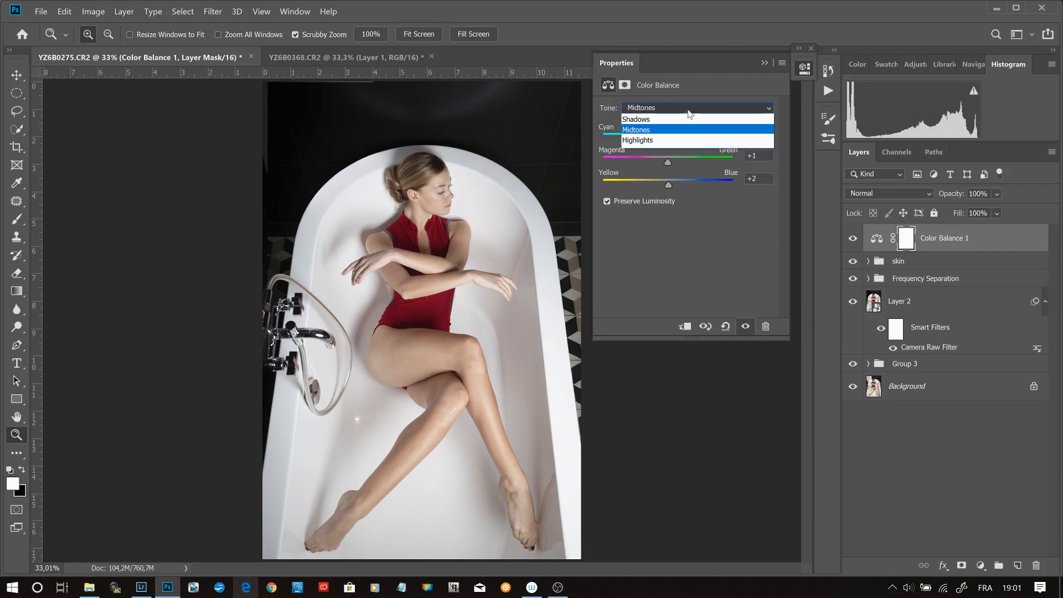
pyautogui.click(691, 119)
pyautogui.moveTo(667, 184); pyautogui.dragTo(670, 186)
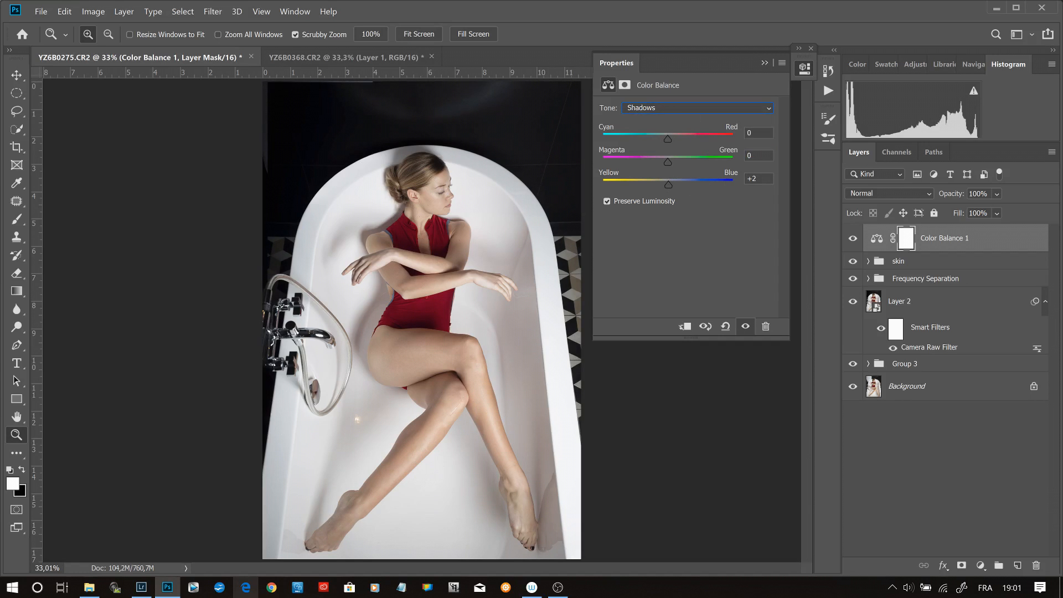
pyautogui.doubleClick(753, 179)
pyautogui.write('0')
pyautogui.write('1')
pyautogui.click(765, 63)
# - Compare the photo with the Color Balance adjustment layer hidden and shown
pyautogui.click(853, 239)
pyautogui.click(852, 239)
pyautogui.click(853, 242)
pyautogui.click(853, 242)
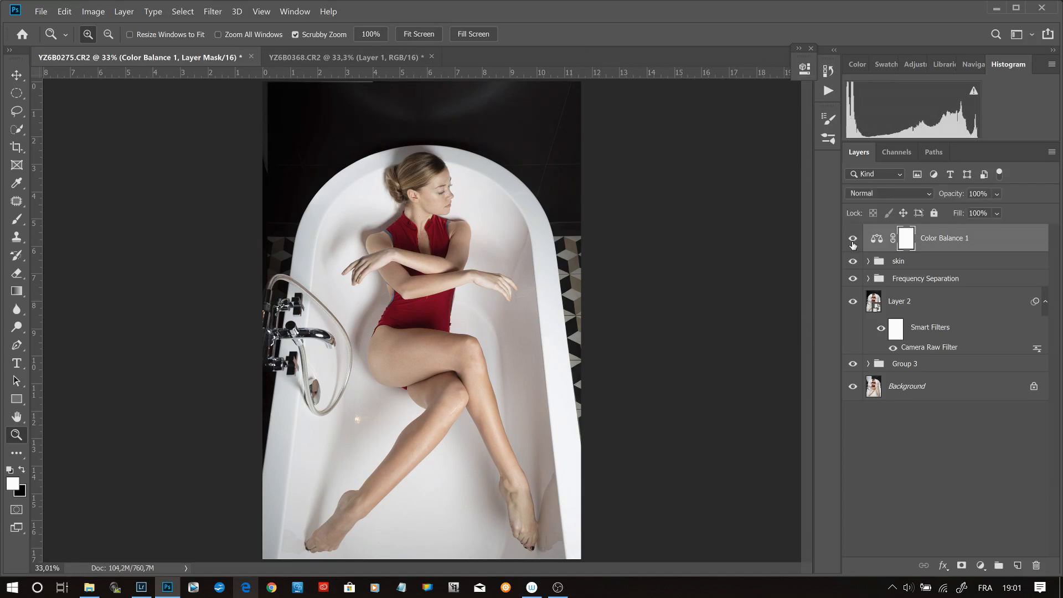
# - Add a Gradient Map adjustment layer on top and apply the Blue Brown Yellow orange II gradient preset
pyautogui.click(981, 565)
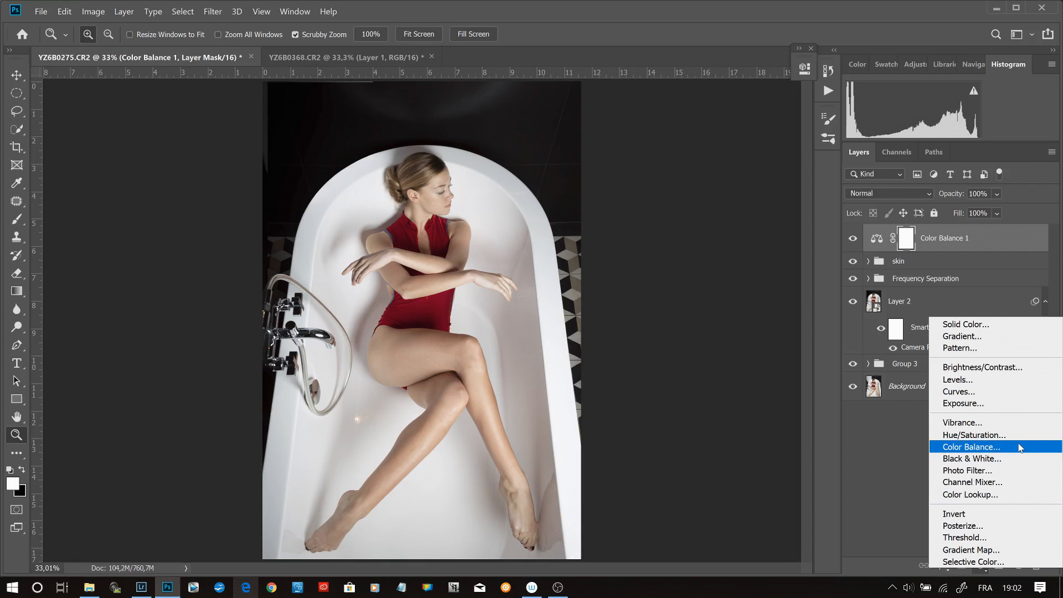
pyautogui.click(1024, 549)
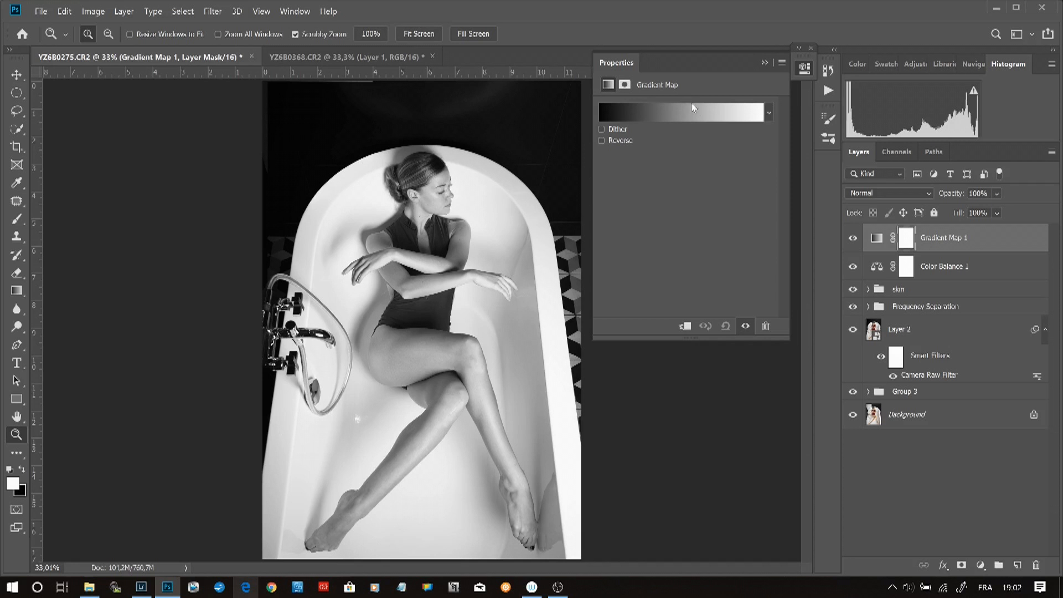
pyautogui.click(696, 113)
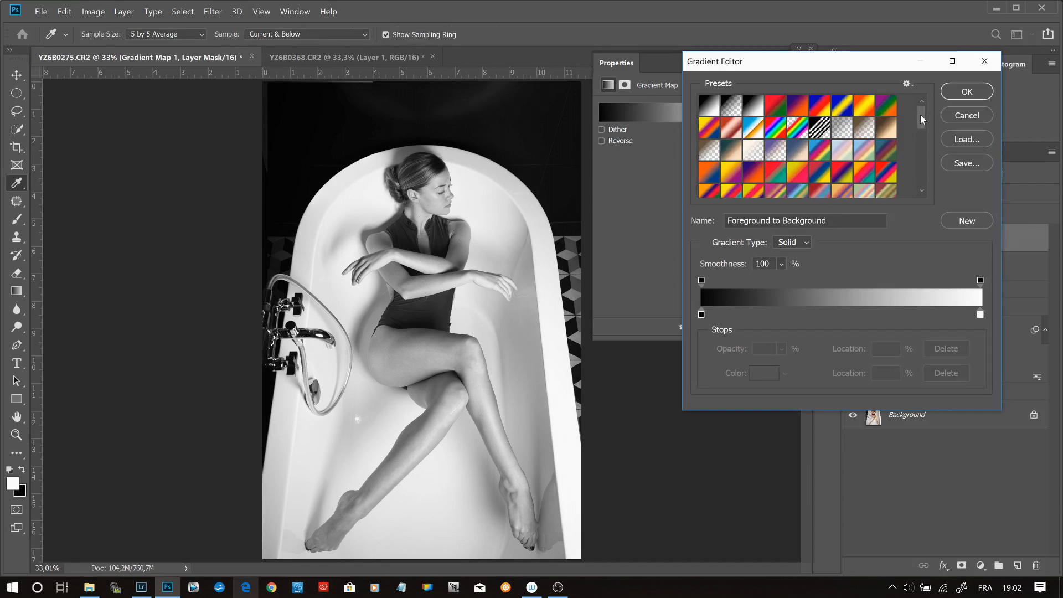
pyautogui.click(908, 84)
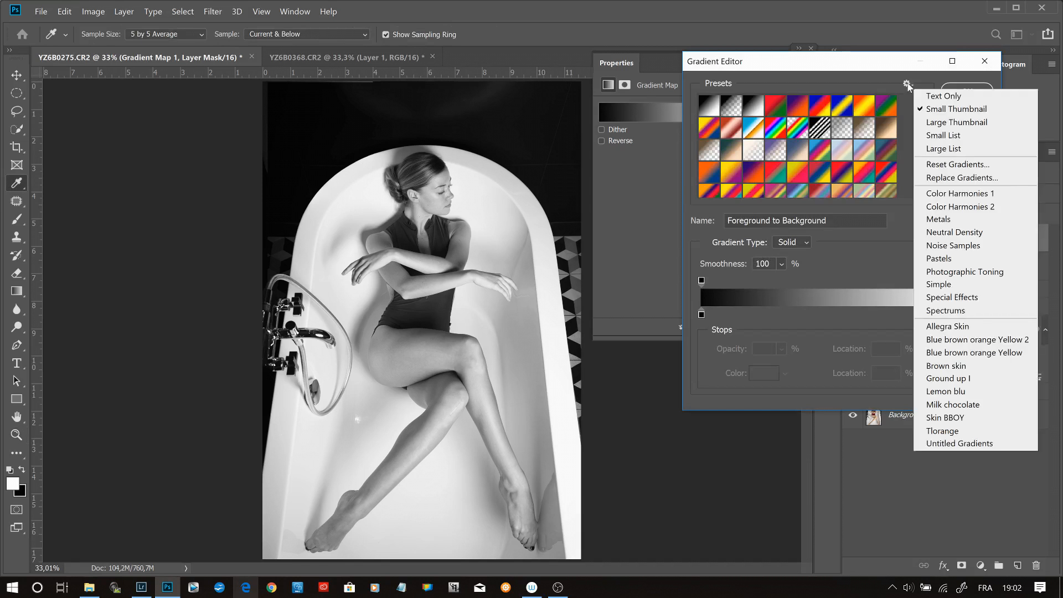
pyautogui.click(880, 84)
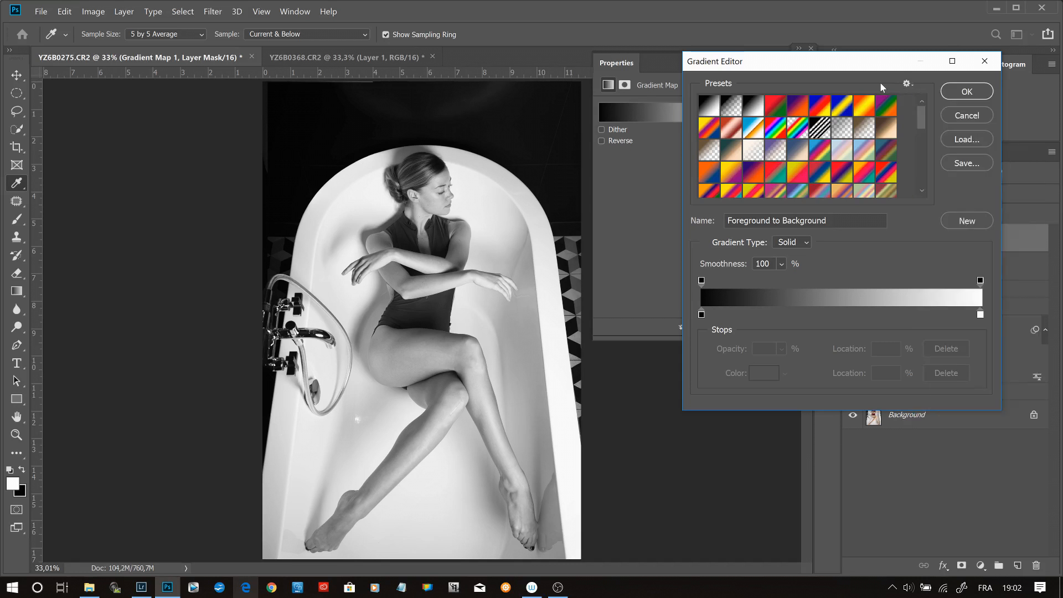
pyautogui.moveTo(920, 118); pyautogui.dragTo(921, 186)
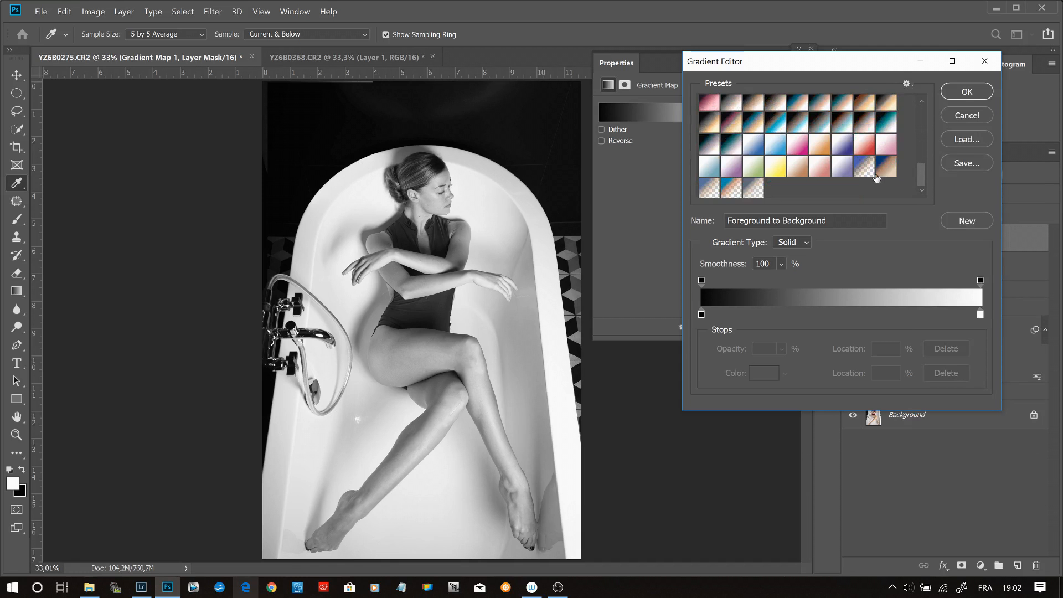
pyautogui.click(711, 190)
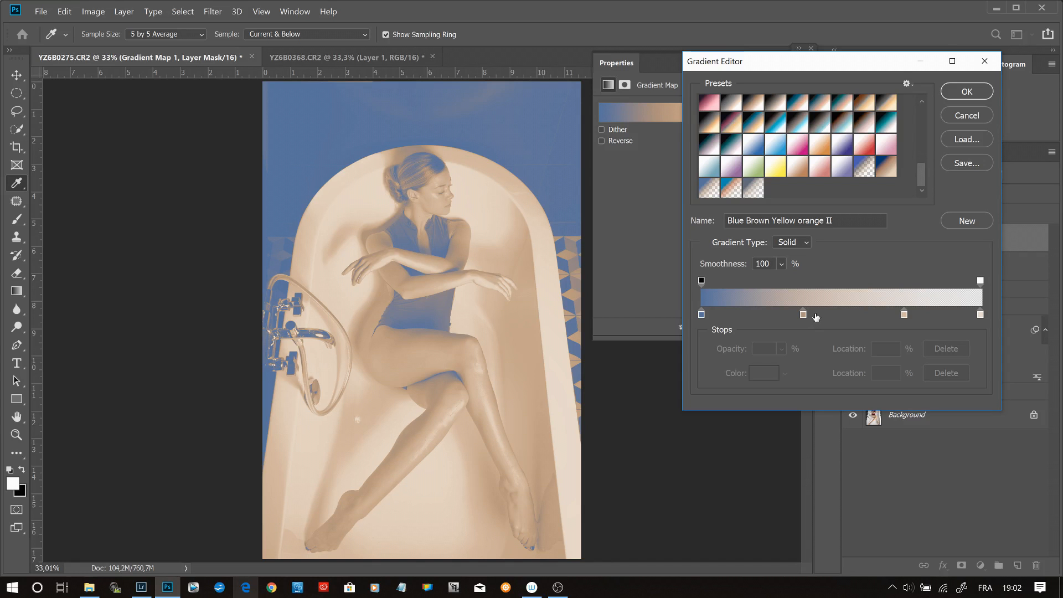
# - Change the gradient's blue starting stop to 35% saturation and 50% brightness
pyautogui.click(702, 314)
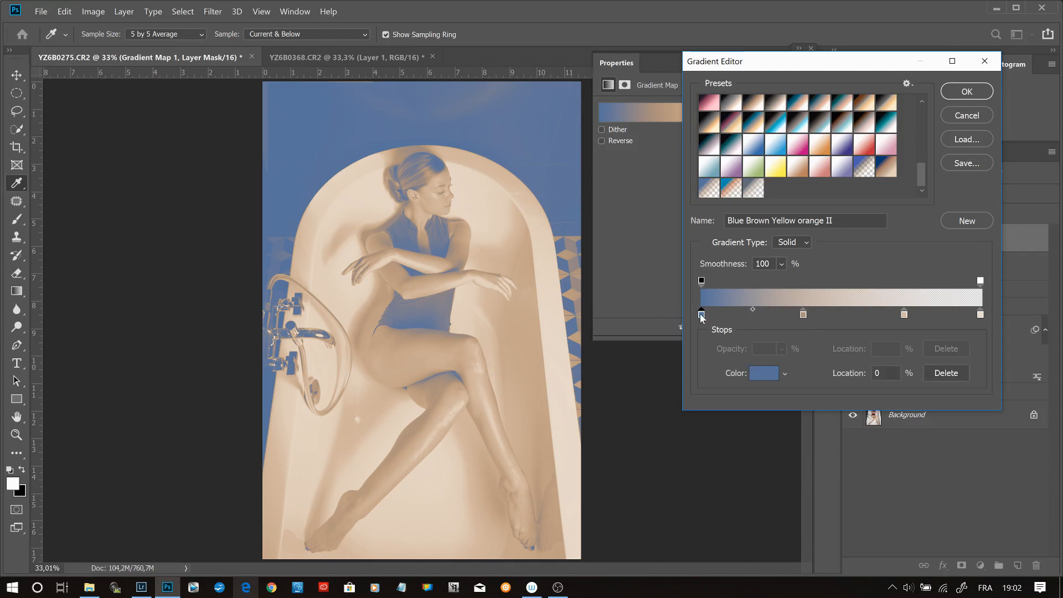
pyautogui.click(763, 373)
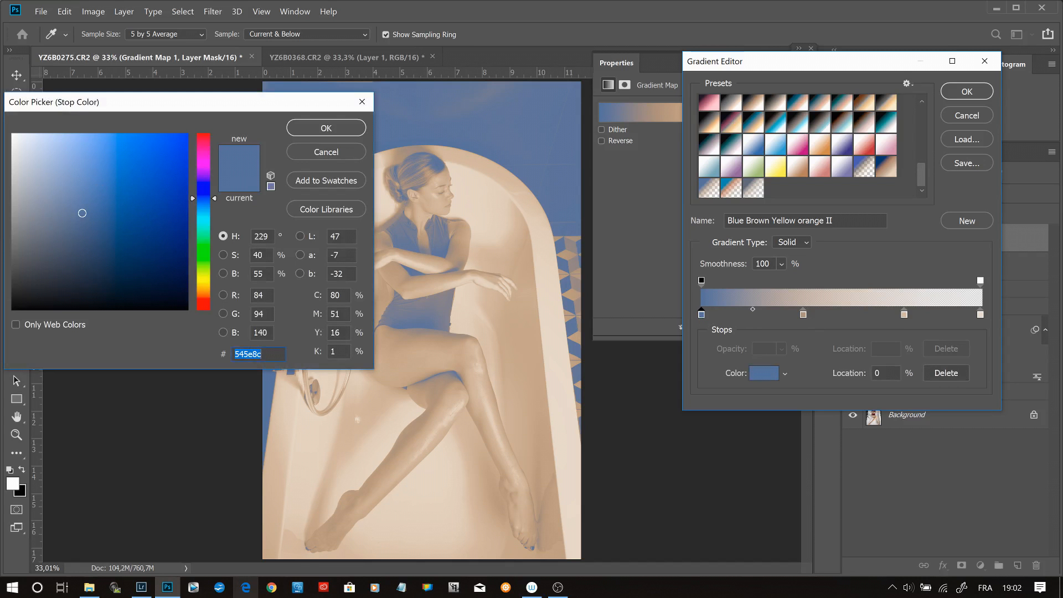
pyautogui.doubleClick(257, 255)
pyautogui.write('35')
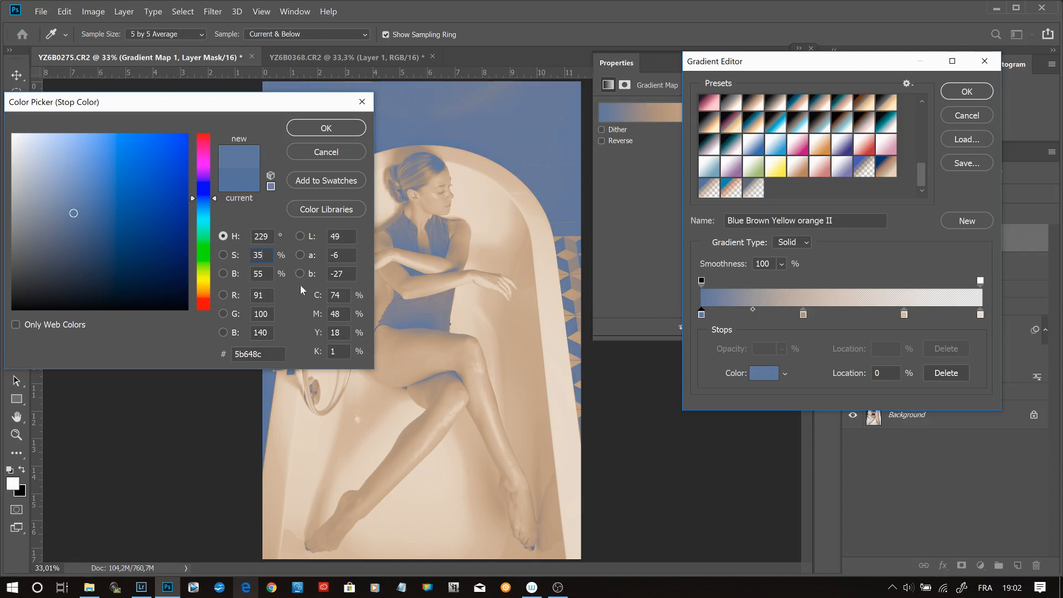
pyautogui.press('Tab')
pyautogui.write('50')
pyautogui.click(329, 128)
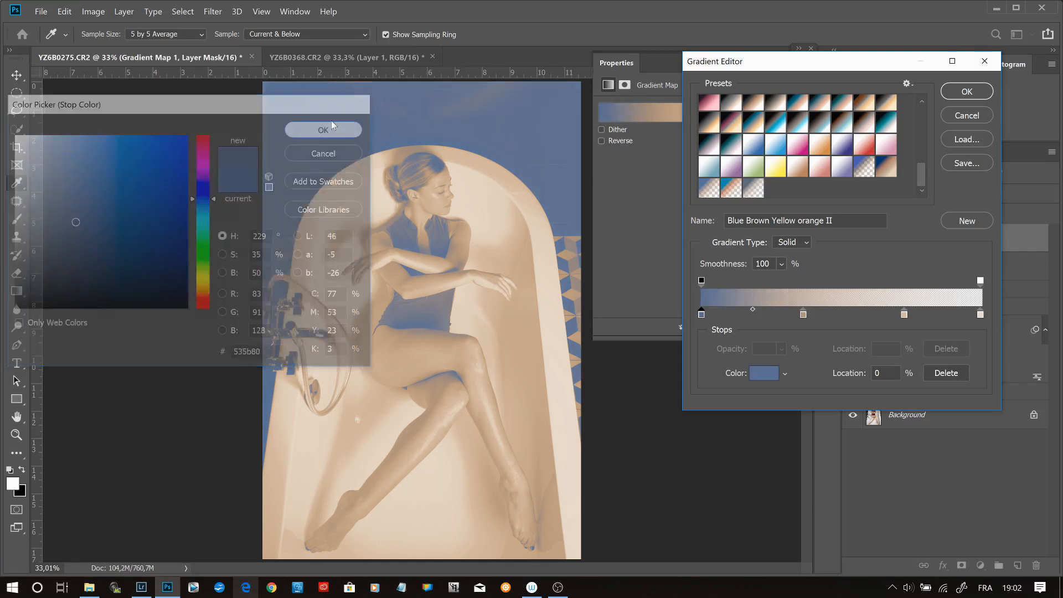
# - Move the gradient's brown color stop to location 45%
pyautogui.click(804, 315)
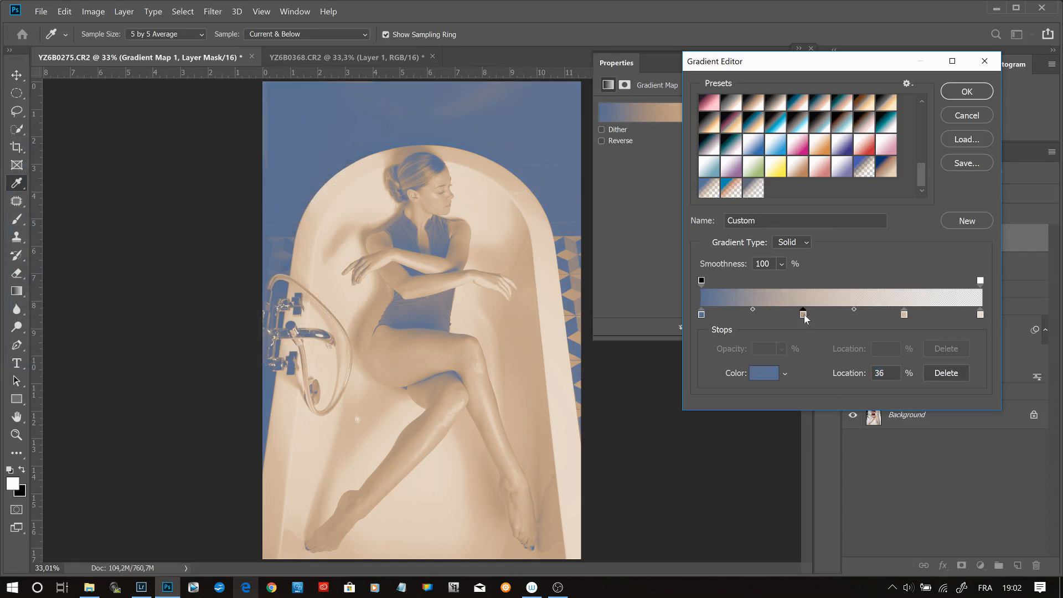
pyautogui.moveTo(806, 315); pyautogui.dragTo(813, 315)
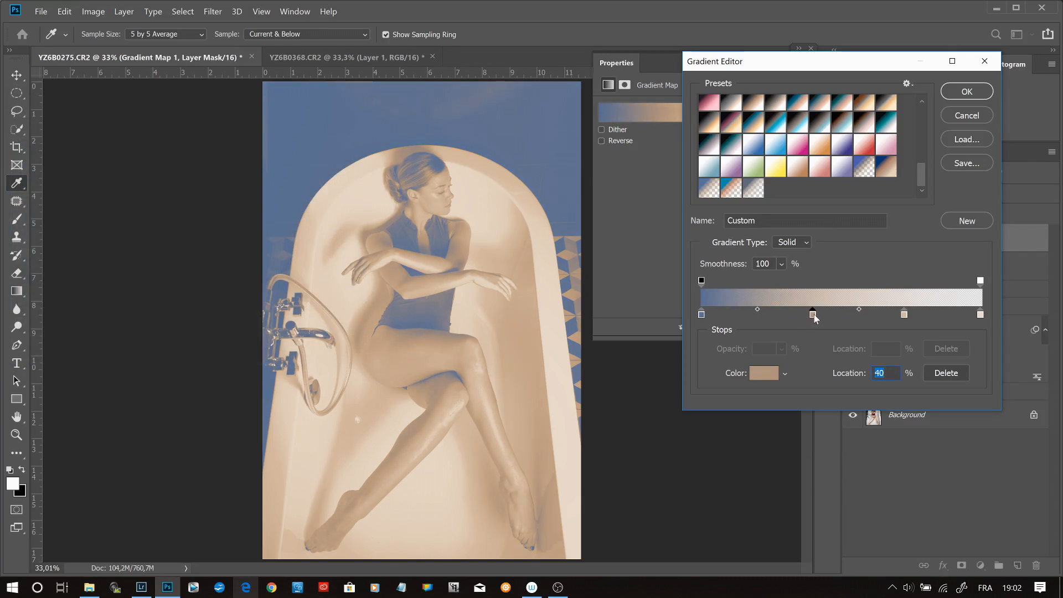
pyautogui.moveTo(816, 313); pyautogui.dragTo(829, 323)
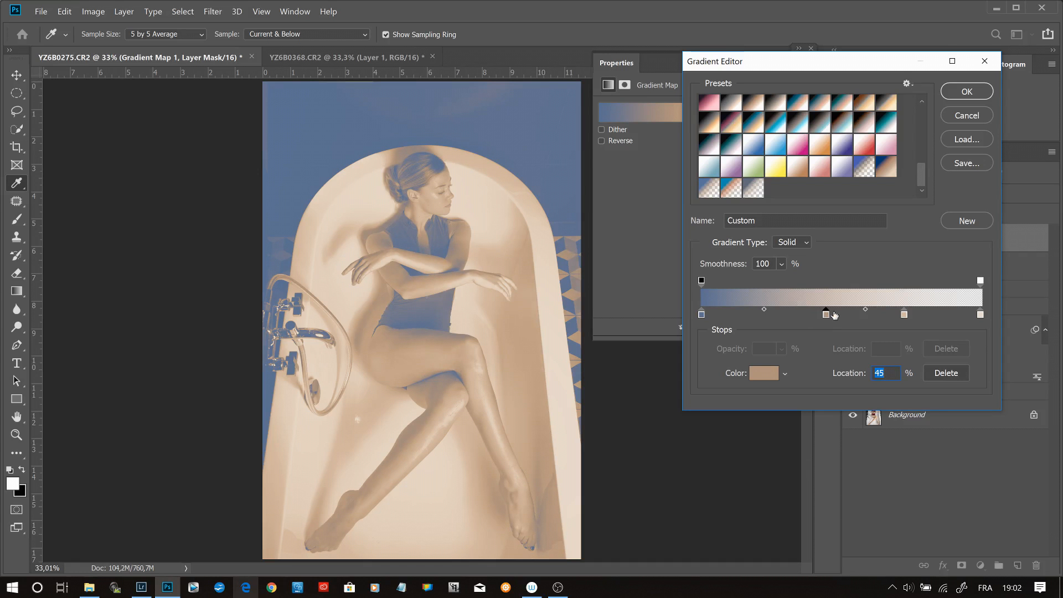
# - Change the color stop at location 45% to hue 33° and 25% saturation
pyautogui.click(770, 375)
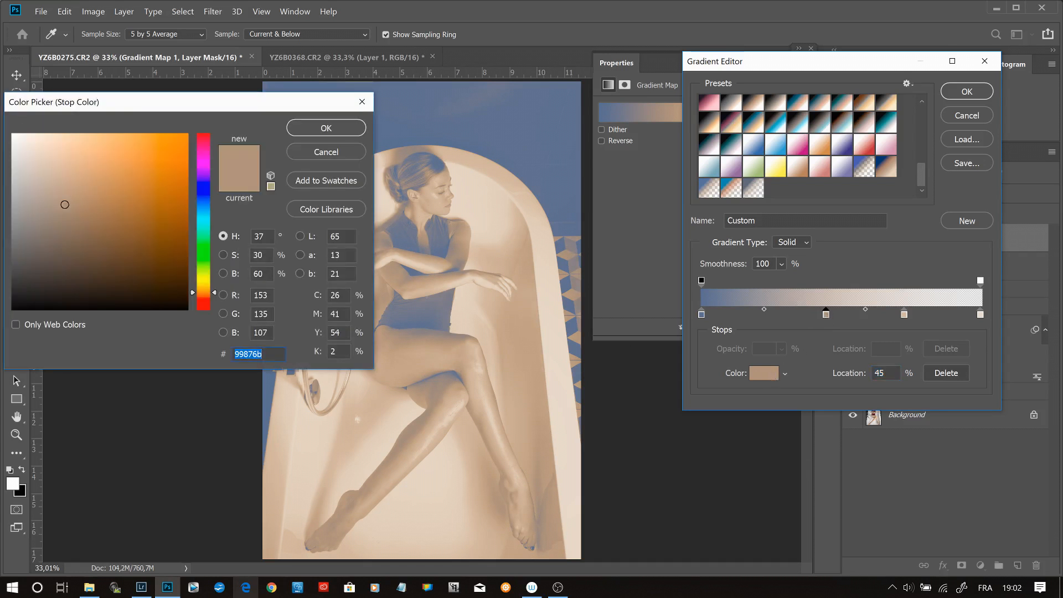
pyautogui.doubleClick(260, 255)
pyautogui.write('25')
pyautogui.hotkey('shift', 'Tab')
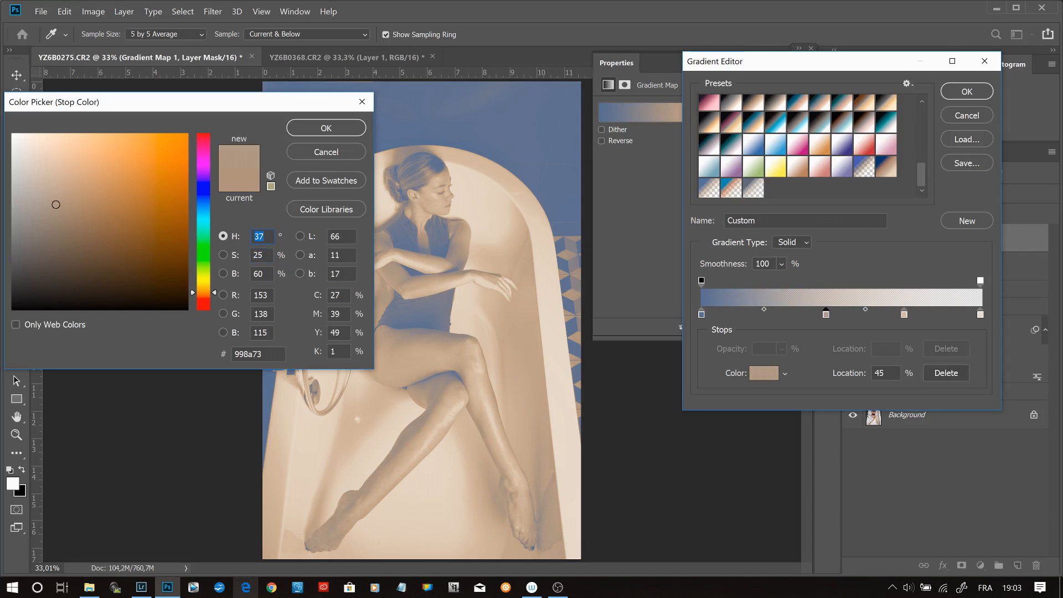
pyautogui.write('33')
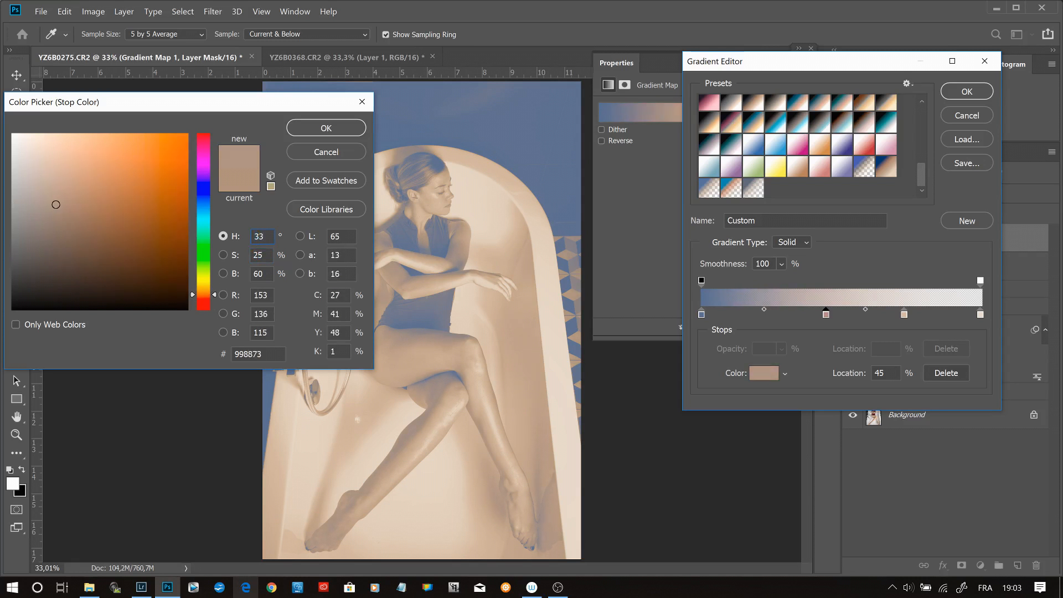
pyautogui.click(334, 130)
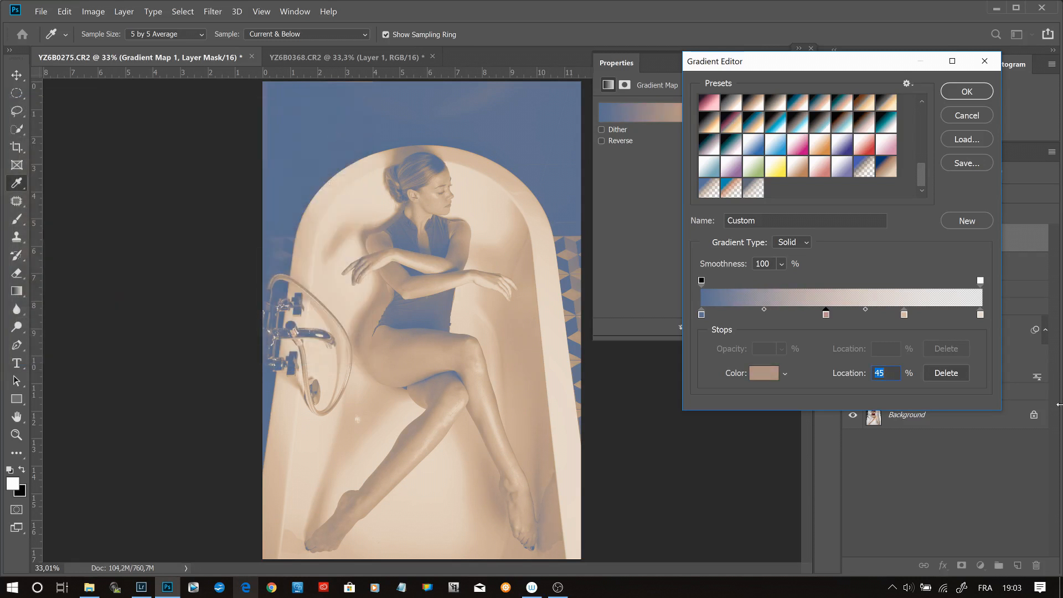
# - Change the color stop at location 73% to 20% saturation and 85% brightness
pyautogui.click(904, 315)
pyautogui.click(768, 374)
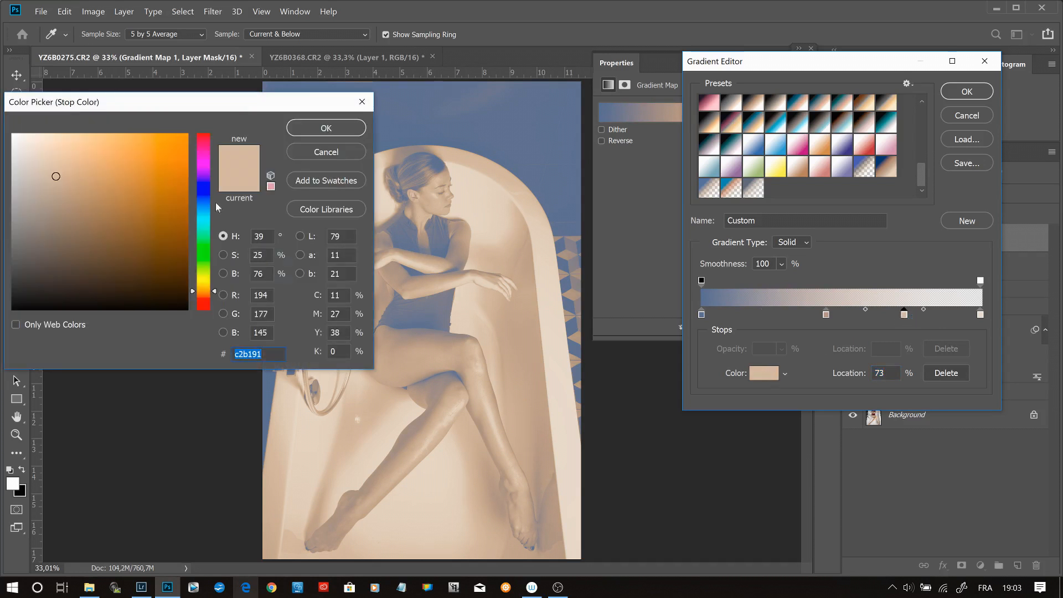
pyautogui.doubleClick(260, 274)
pyautogui.write('85')
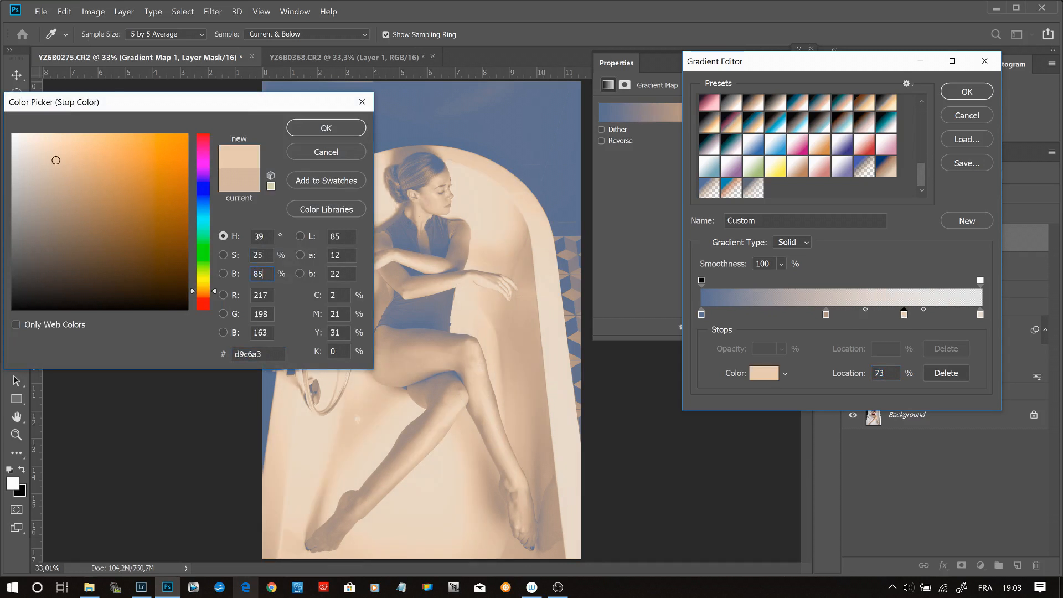
pyautogui.doubleClick(258, 256)
pyautogui.write('20')
pyautogui.click(316, 129)
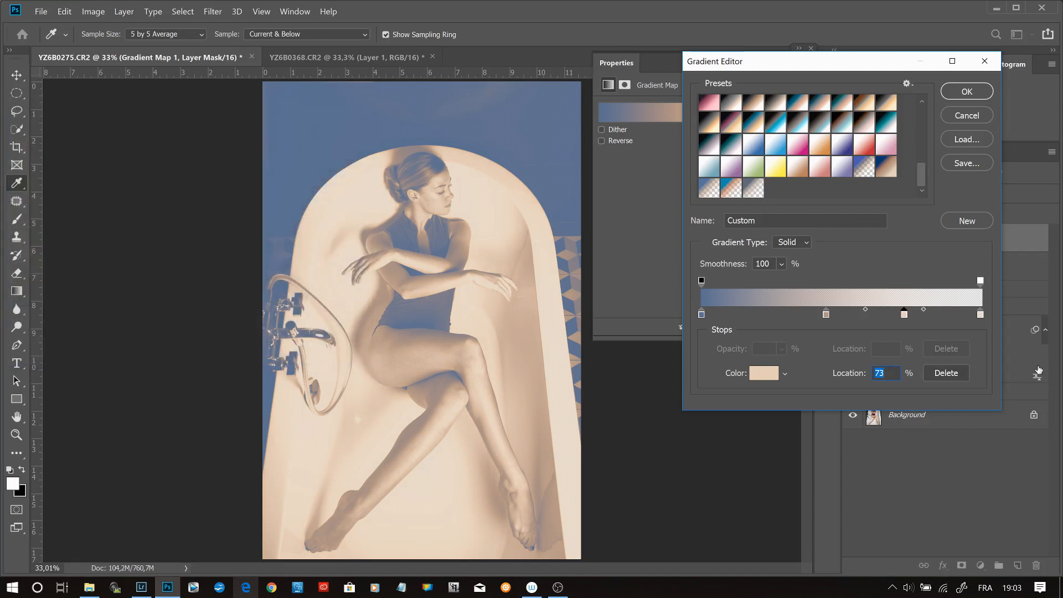
# - Change the gradient's final color stop at location 100% to 5% saturation and 90% brightness
pyautogui.click(980, 314)
pyautogui.click(770, 374)
pyautogui.doubleClick(258, 255)
pyautogui.write('5')
pyautogui.press('Tab')
pyautogui.write('0')
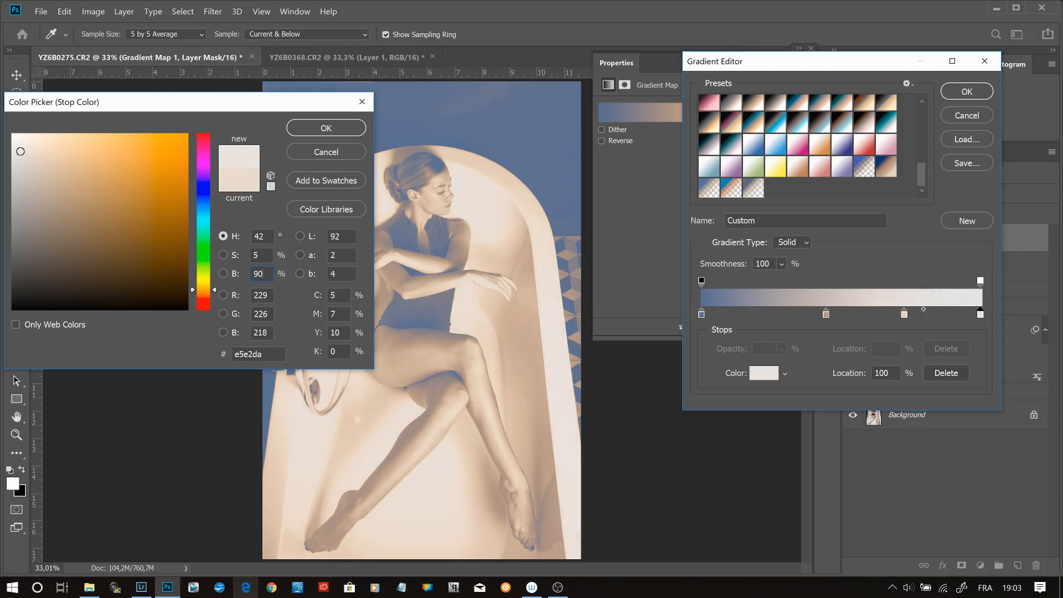
pyautogui.press('Tab')
pyautogui.click(325, 130)
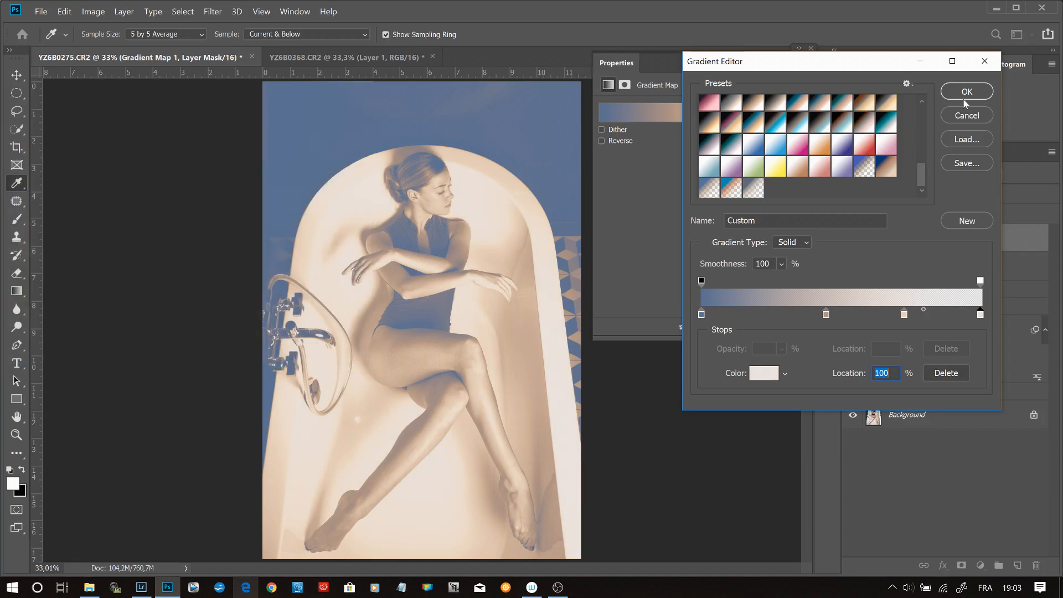
# - Check the gradient's opacity stops and their midpoint, and accept the edited gradient
pyautogui.click(980, 283)
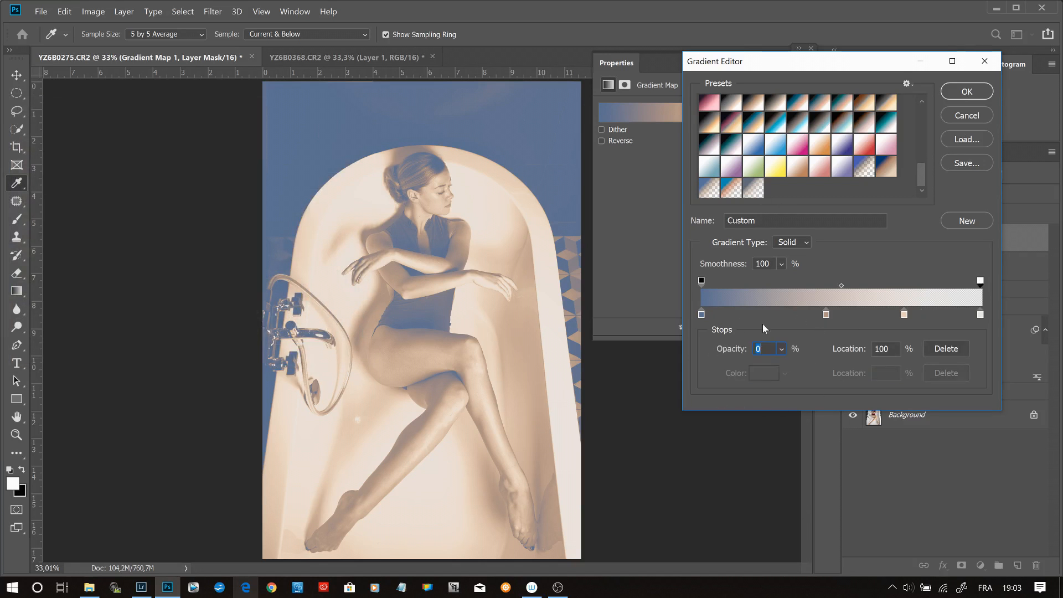
pyautogui.click(702, 282)
pyautogui.click(843, 286)
pyautogui.moveTo(844, 286)
pyautogui.mouseDown()
pyautogui.moveTo(908, 295)
pyautogui.moveTo(846, 304)
pyautogui.mouseUp()
pyautogui.click(967, 91)
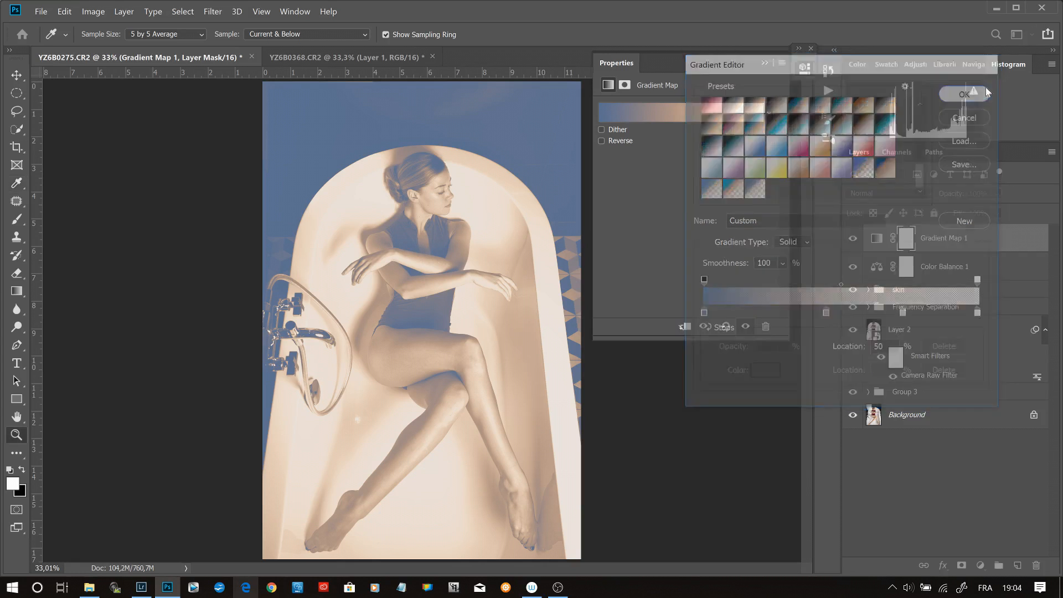
# - Set the Gradient Map layer's blending mode to Soft Light
pyautogui.press('z')
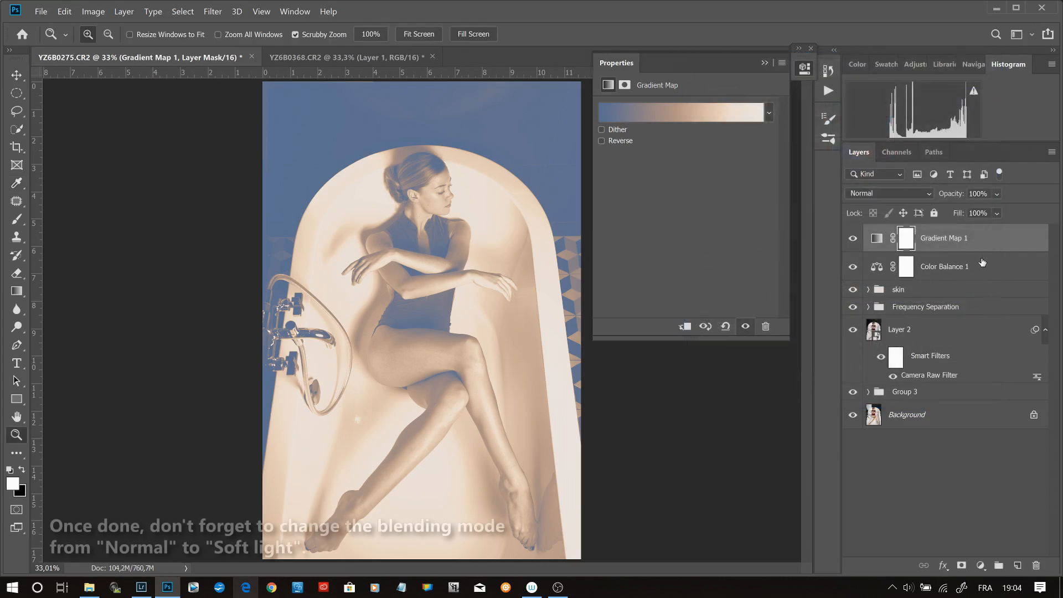
pyautogui.click(930, 193)
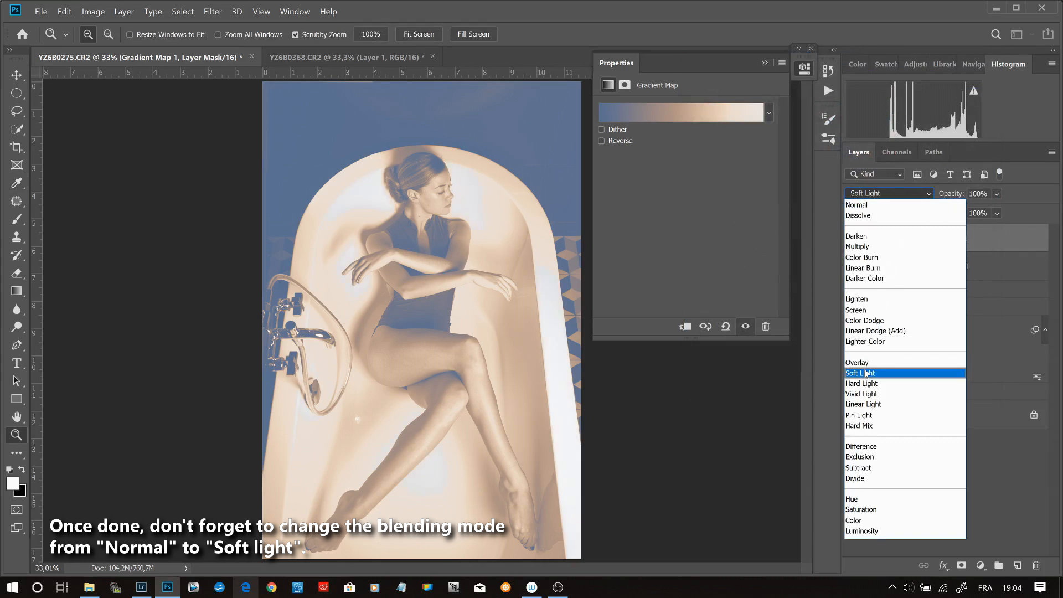
pyautogui.click(864, 372)
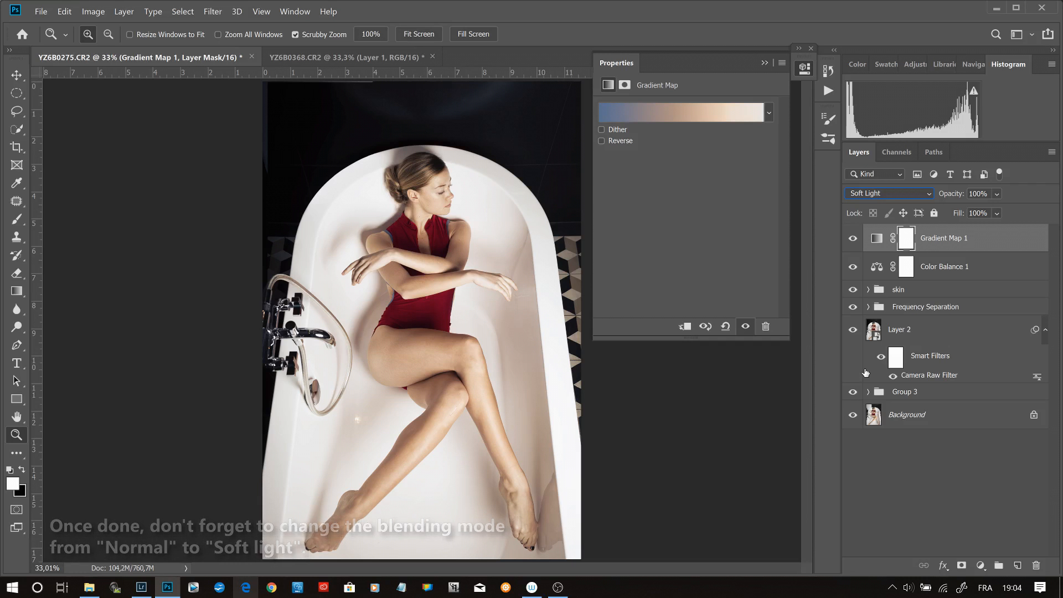
# - Start a Color Range selection on the Gradient Map's layer mask and target the Shadows
pyautogui.click(908, 239)
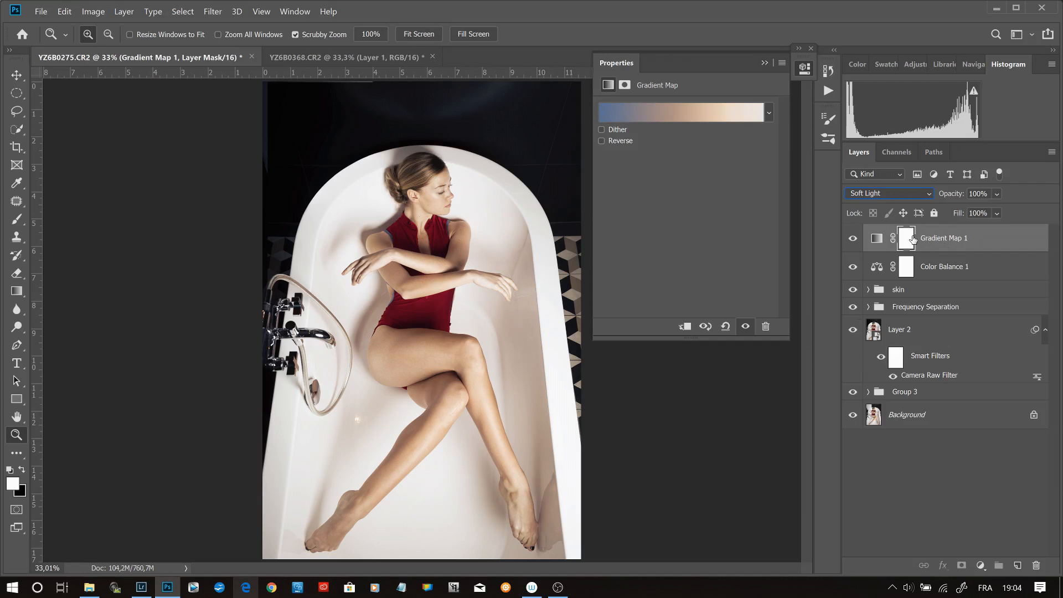
pyautogui.click(220, 16)
pyautogui.moveTo(186, 11)
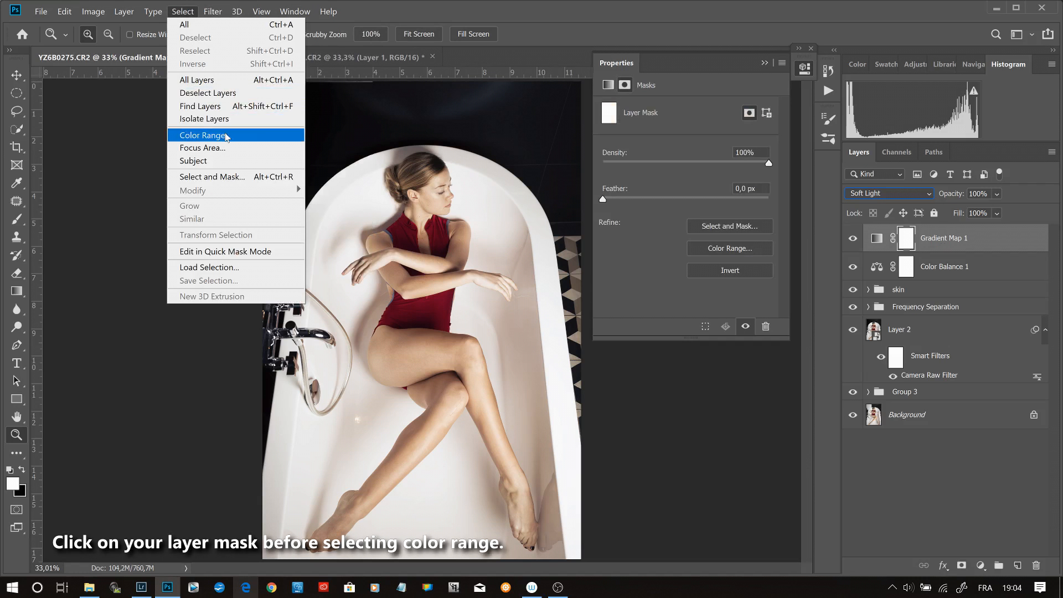
pyautogui.click(226, 136)
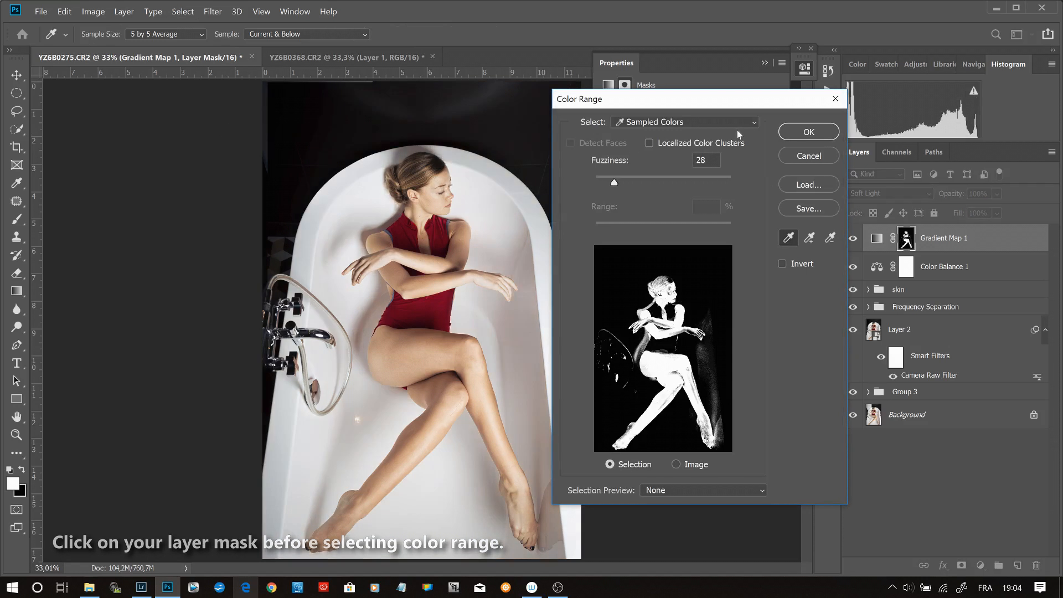
pyautogui.click(736, 124)
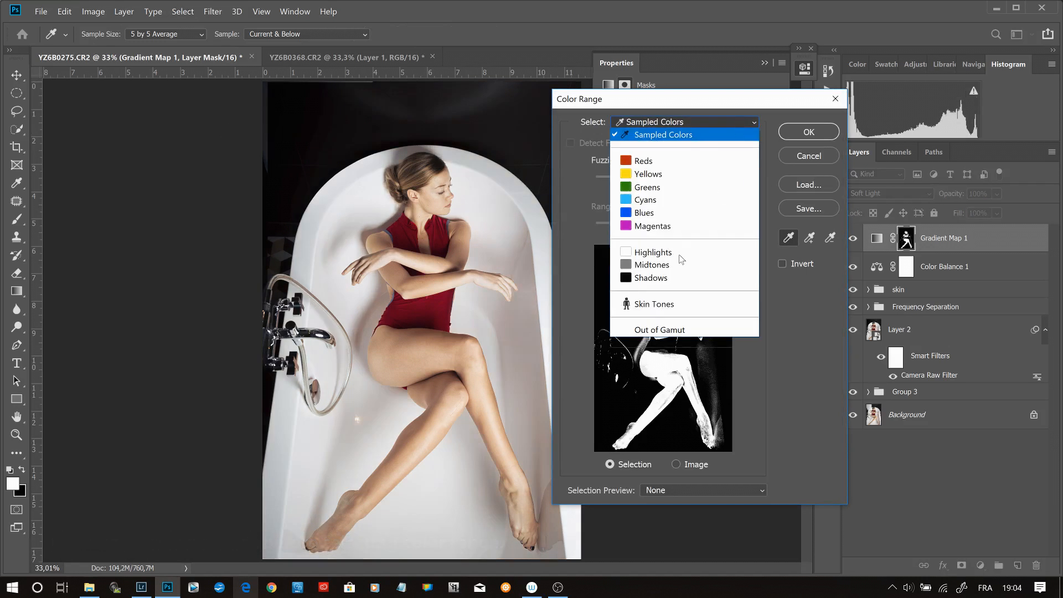
pyautogui.click(660, 278)
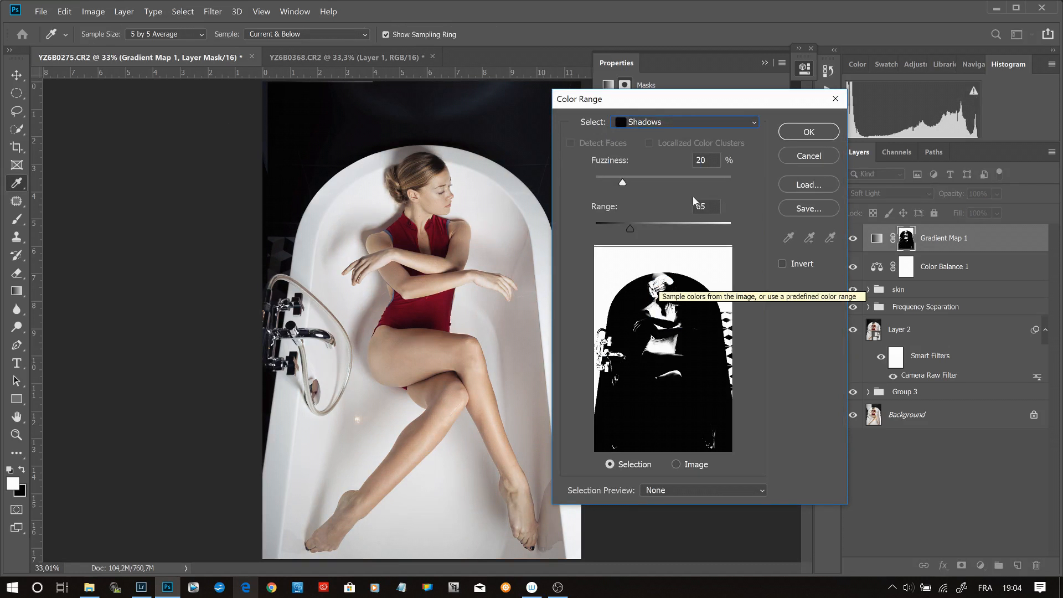
# - Adjust the Shadows range to 59 while checking the bodysuit and thigh up close
pyautogui.moveTo(630, 228); pyautogui.dragTo(633, 228)
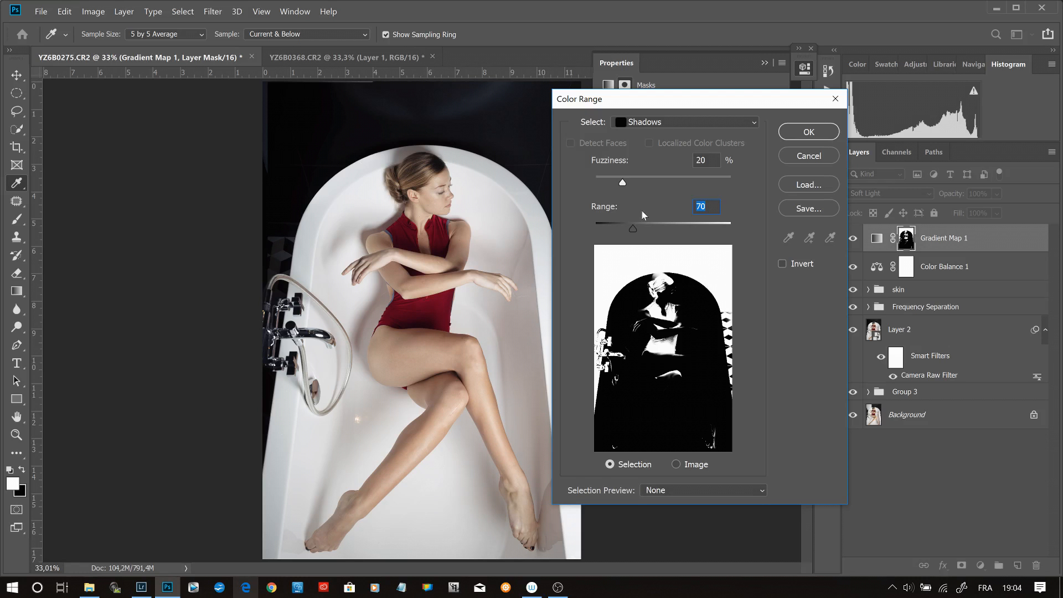
pyautogui.moveTo(633, 230); pyautogui.dragTo(660, 231)
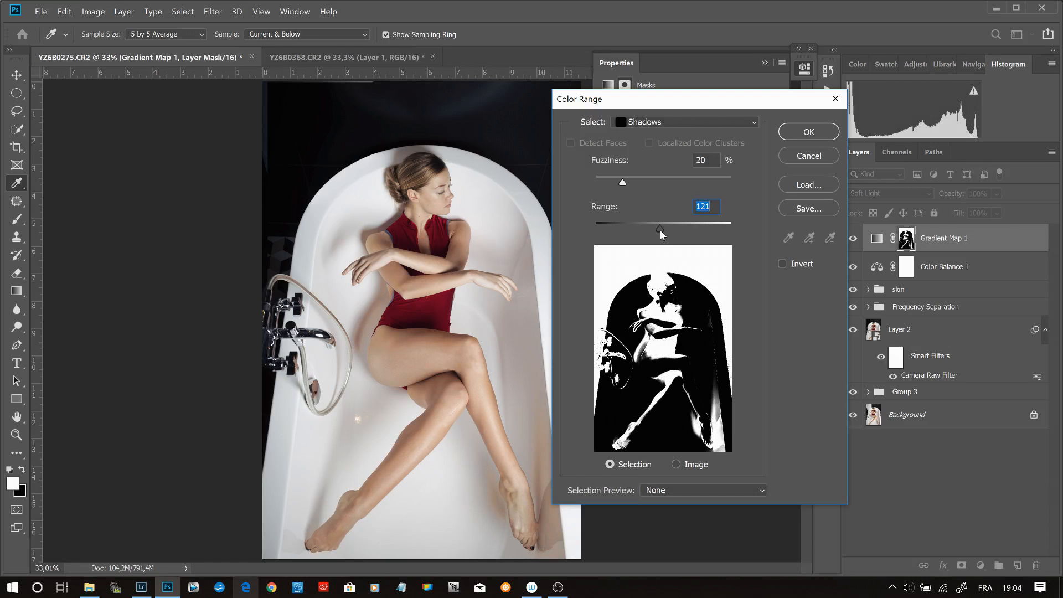
pyautogui.moveTo(659, 230); pyautogui.dragTo(639, 234)
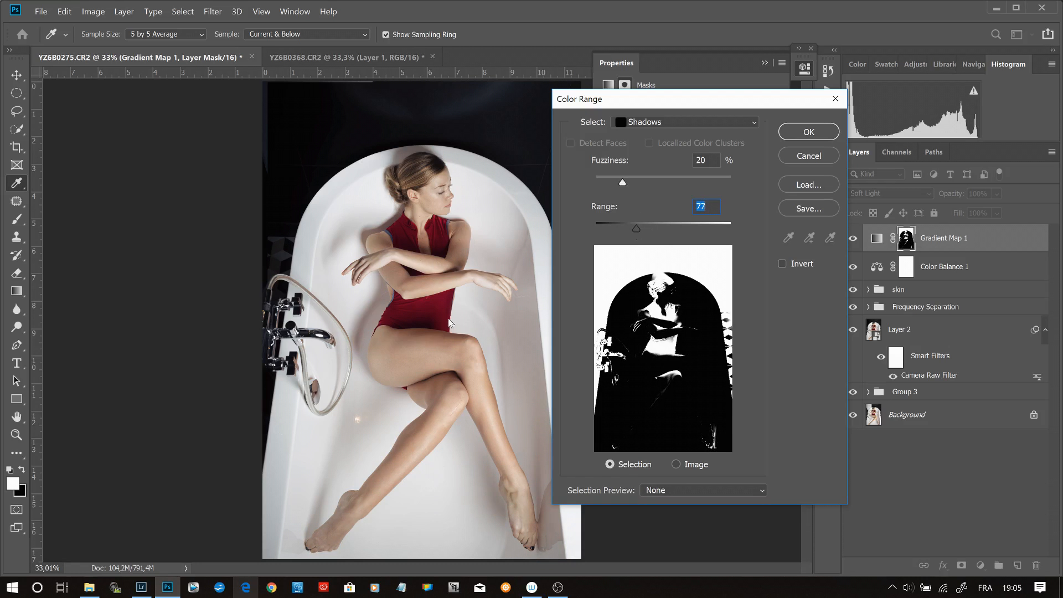
pyautogui.hotkey('ctrl', '+')
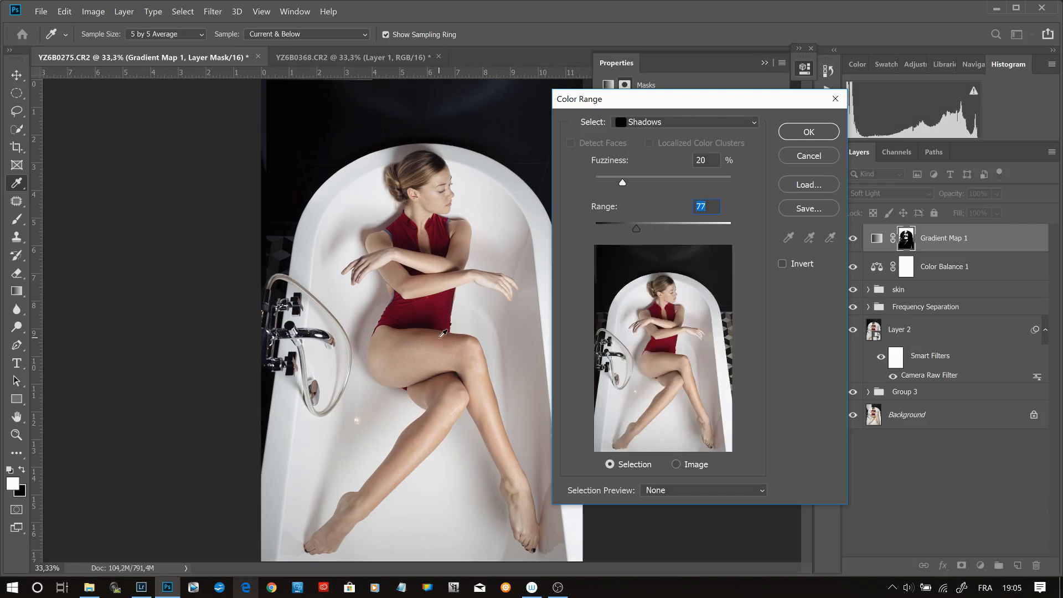
pyautogui.hotkey('ctrl', '+')
pyautogui.hotkey('ctrl', '+')
pyautogui.hotkey('ctrl', '+')
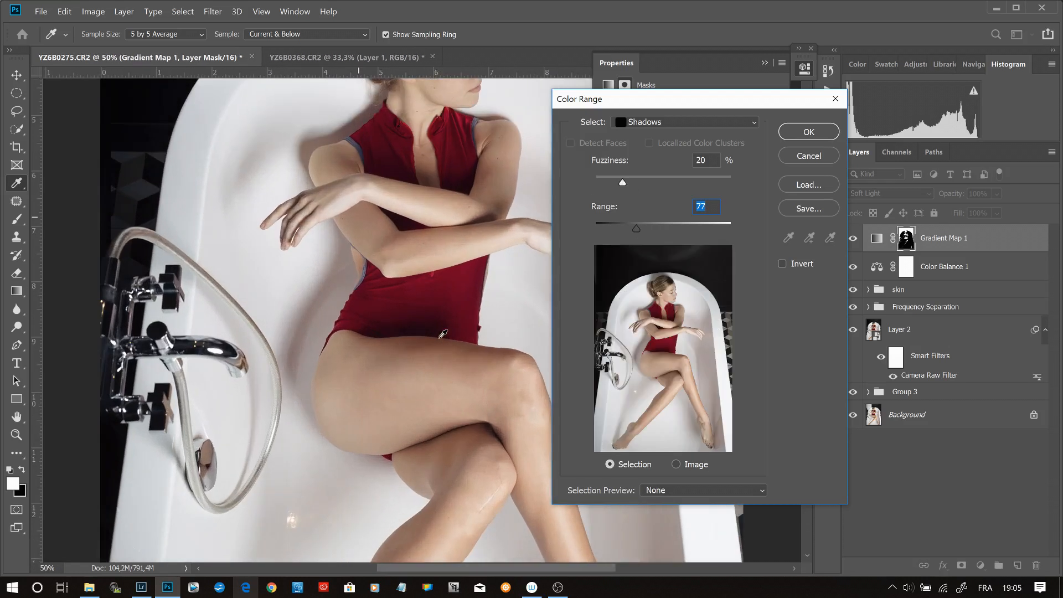
pyautogui.hotkey('ctrl', '+')
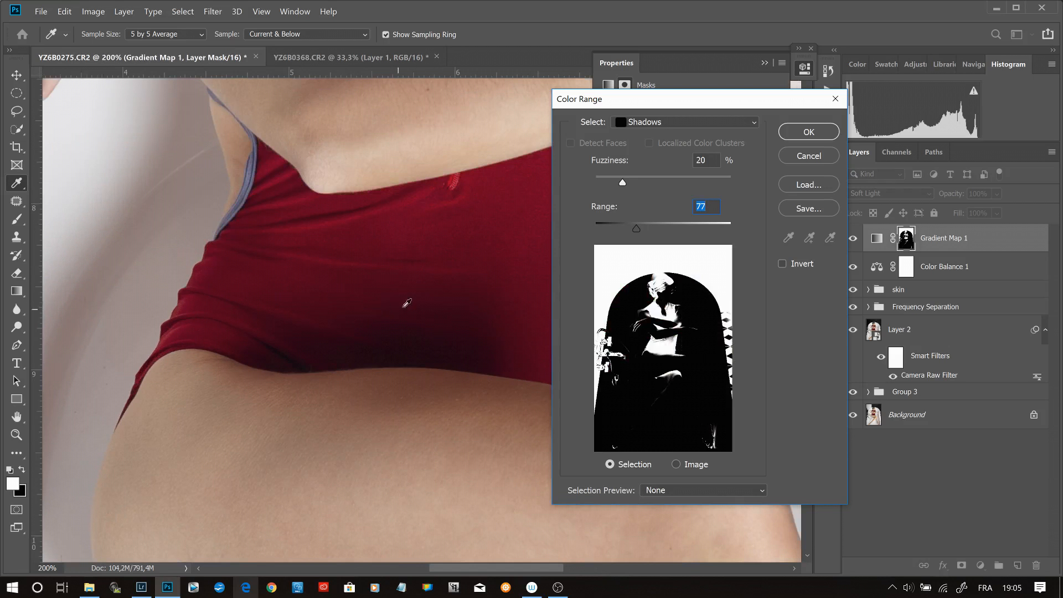
pyautogui.moveTo(415, 399); pyautogui.dragTo(299, 236)
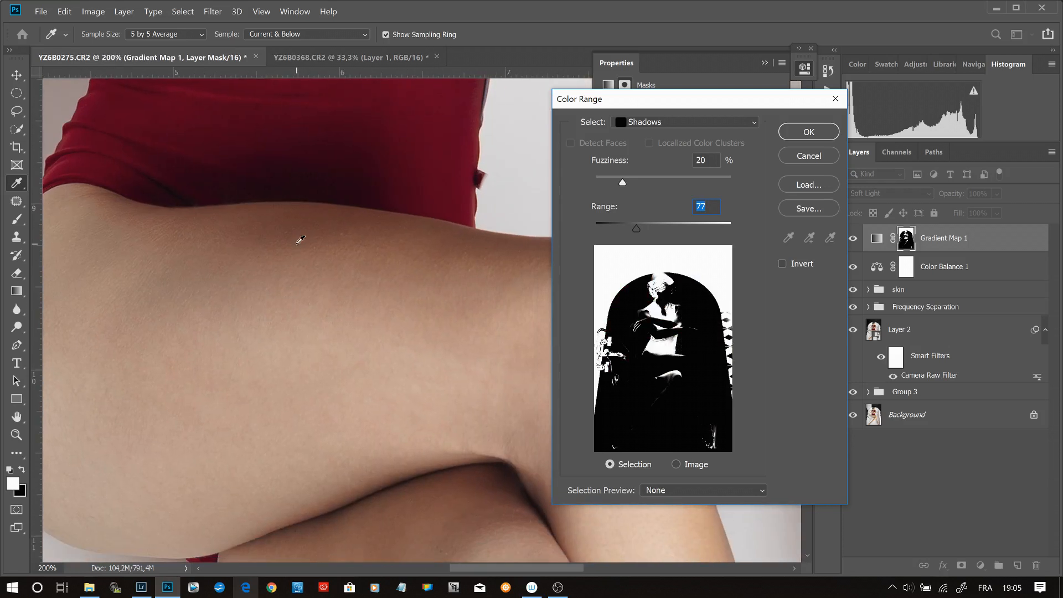
pyautogui.moveTo(640, 221)
pyautogui.mouseDown()
pyautogui.moveTo(666, 231)
pyautogui.moveTo(627, 231)
pyautogui.mouseUp()
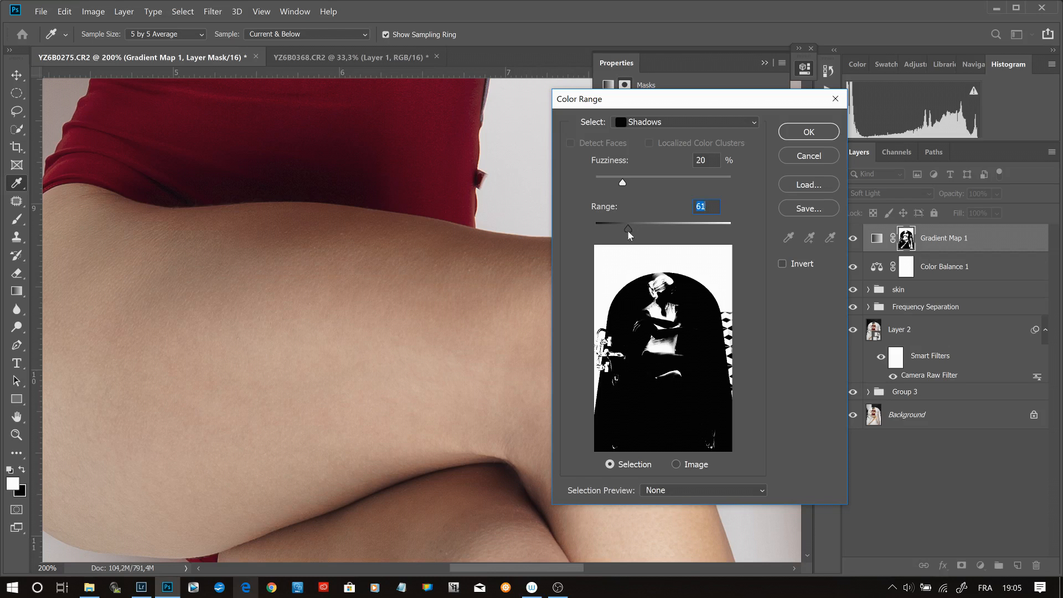
pyautogui.moveTo(628, 230); pyautogui.dragTo(626, 231)
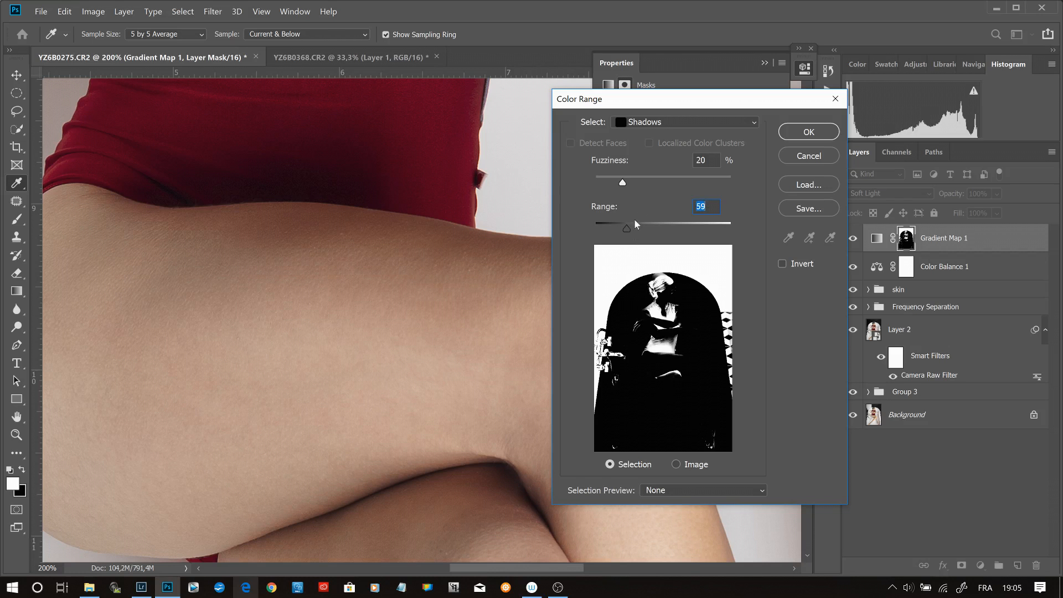
# - Set the Color Range fuzziness to 36% and apply the shadow selection to the layer mask
pyautogui.moveTo(626, 179); pyautogui.dragTo(638, 183)
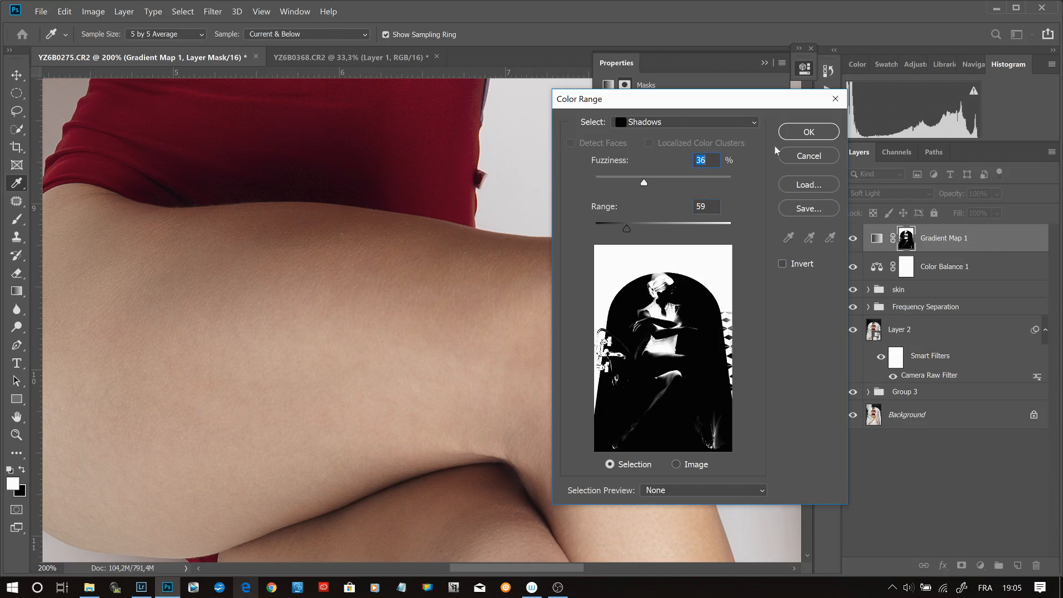
pyautogui.click(797, 128)
pyautogui.press('z')
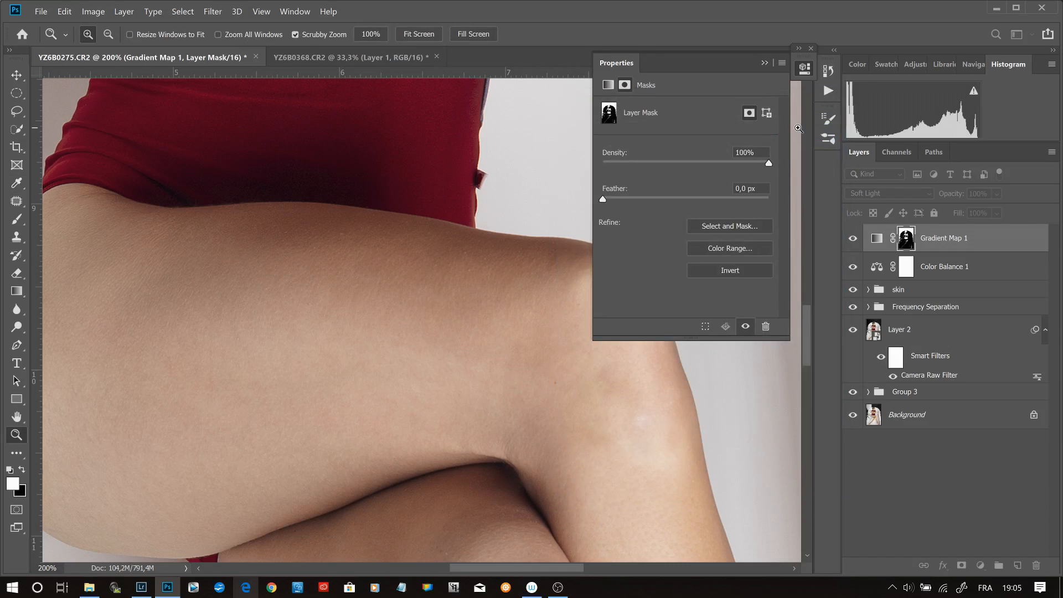
# - Compare the whole photo with the masked Gradient Map layer hidden and shown
pyautogui.hotkey('ctrl', '0')
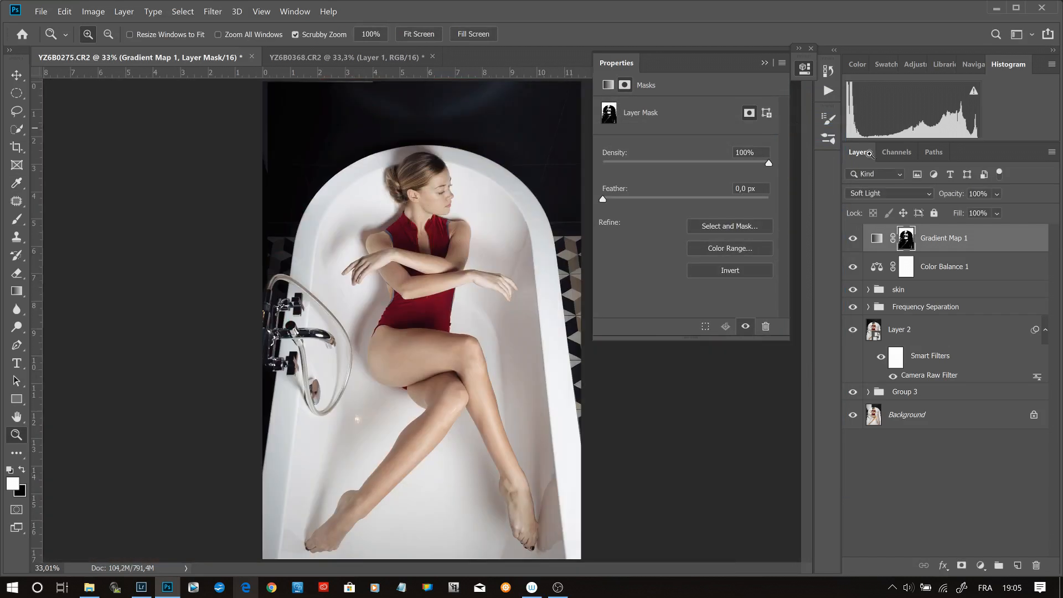
pyautogui.click(856, 242)
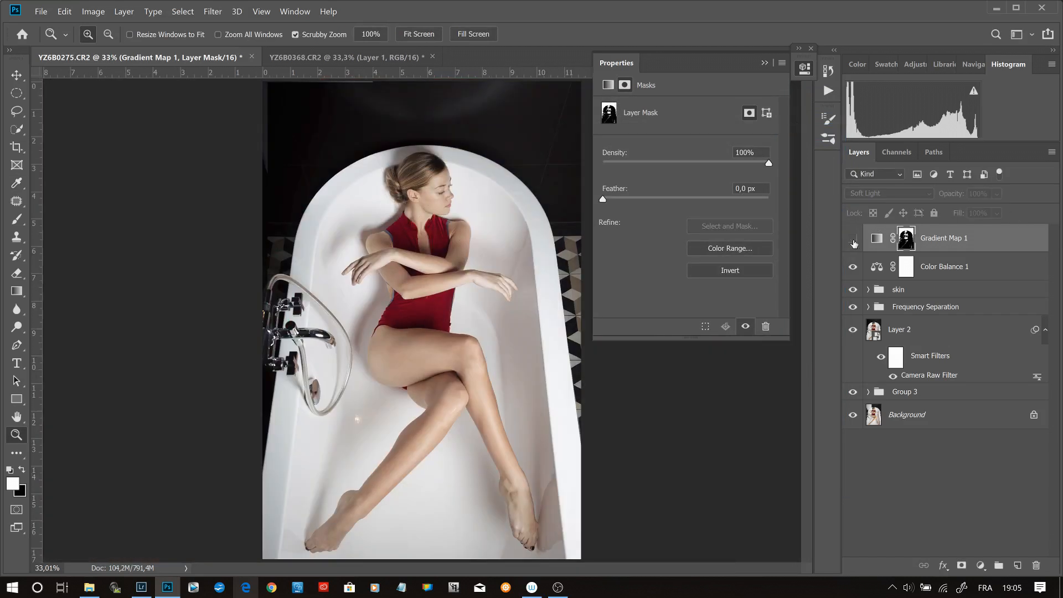
pyautogui.click(854, 241)
pyautogui.click(854, 240)
pyautogui.click(854, 241)
# - Set the Gradient Map layer's opacity to 65%
pyautogui.click(978, 194)
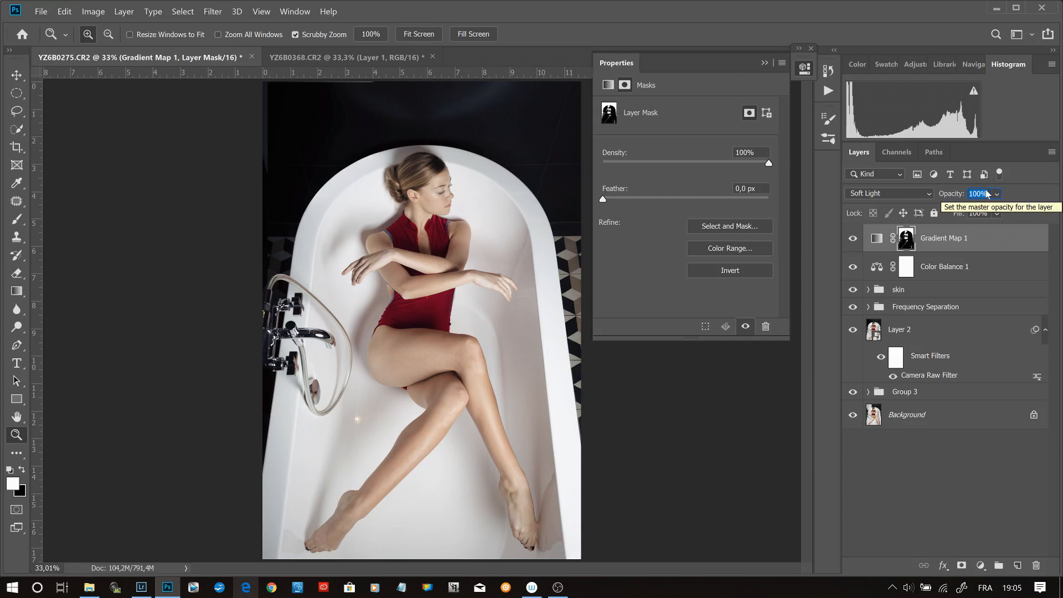
pyautogui.write('65')
pyautogui.press('Return')
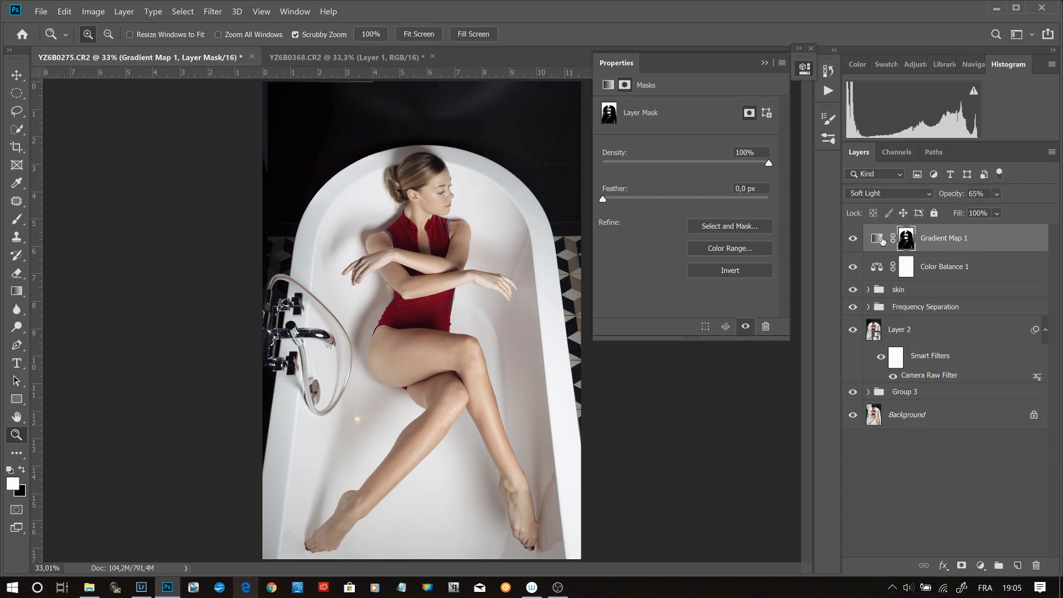
# - Add a second Gradient Map adjustment layer above the first and load the dark-brown-to-peach preset for it
pyautogui.click(853, 247)
pyautogui.click(853, 247)
pyautogui.click(981, 566)
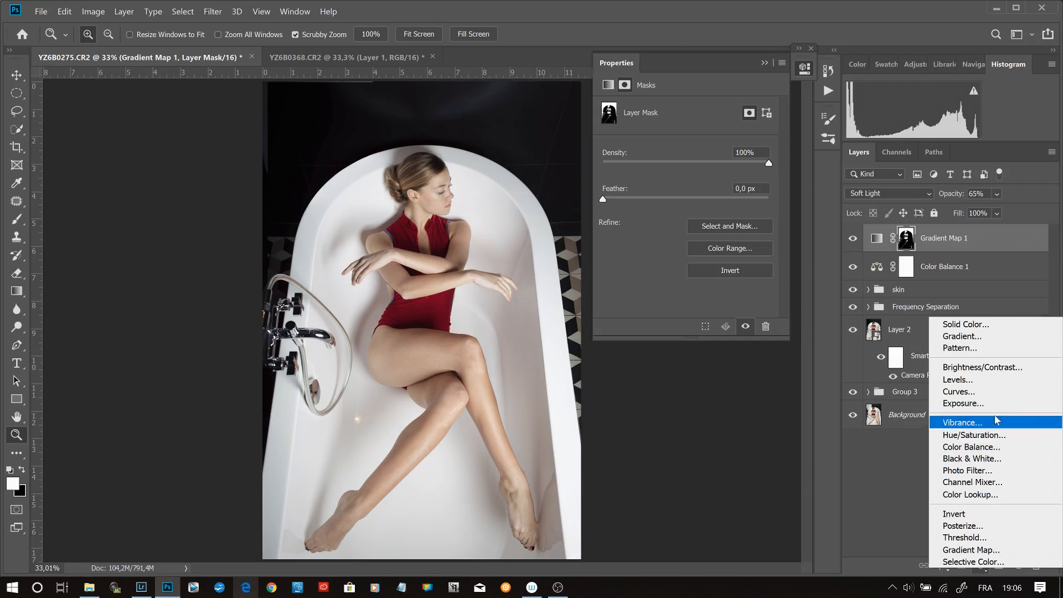
pyautogui.click(989, 550)
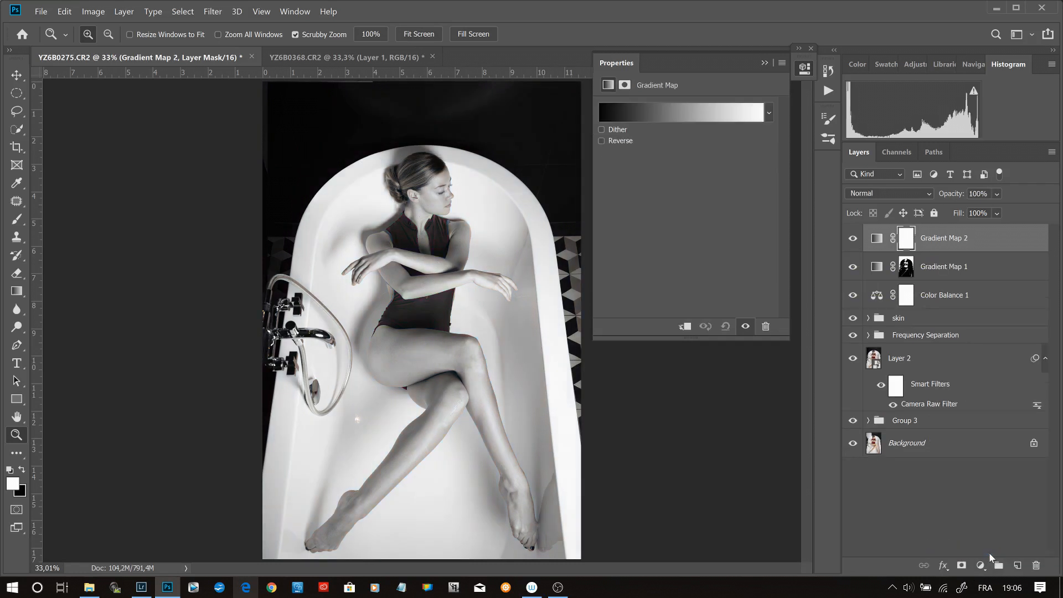
pyautogui.click(665, 106)
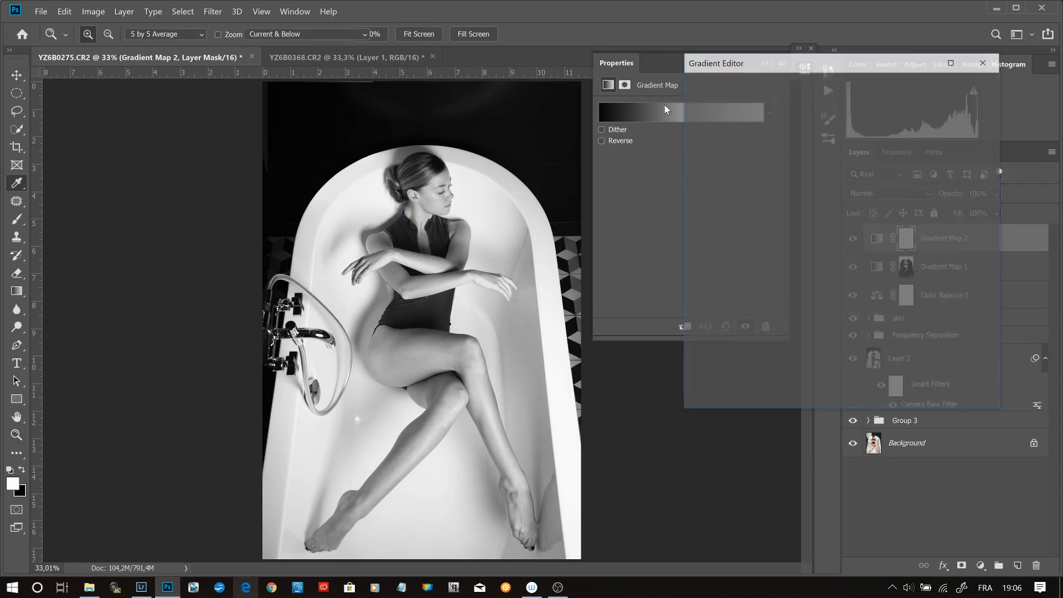
pyautogui.click(887, 126)
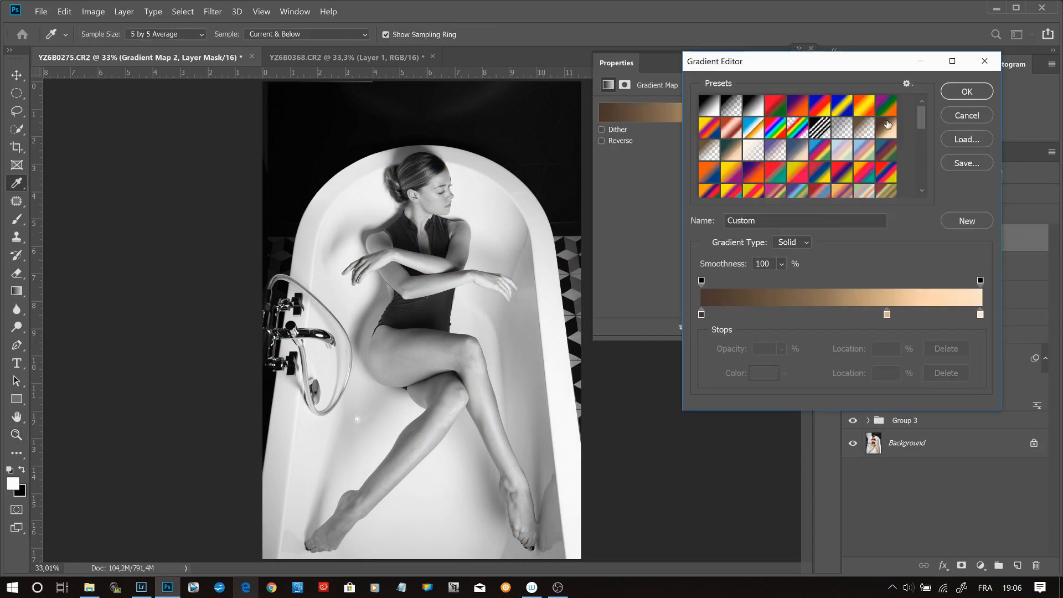
# - Add a 100% opacity stop at location 66%, lower the end stop's opacity and set the start stop's opacity to 0%
pyautogui.click(887, 315)
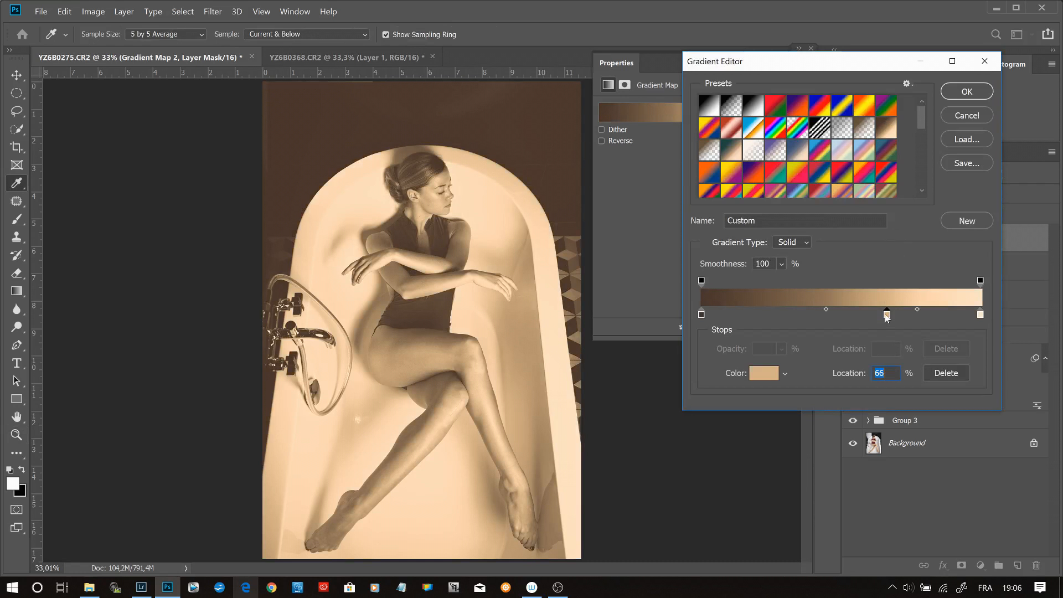
pyautogui.click(885, 281)
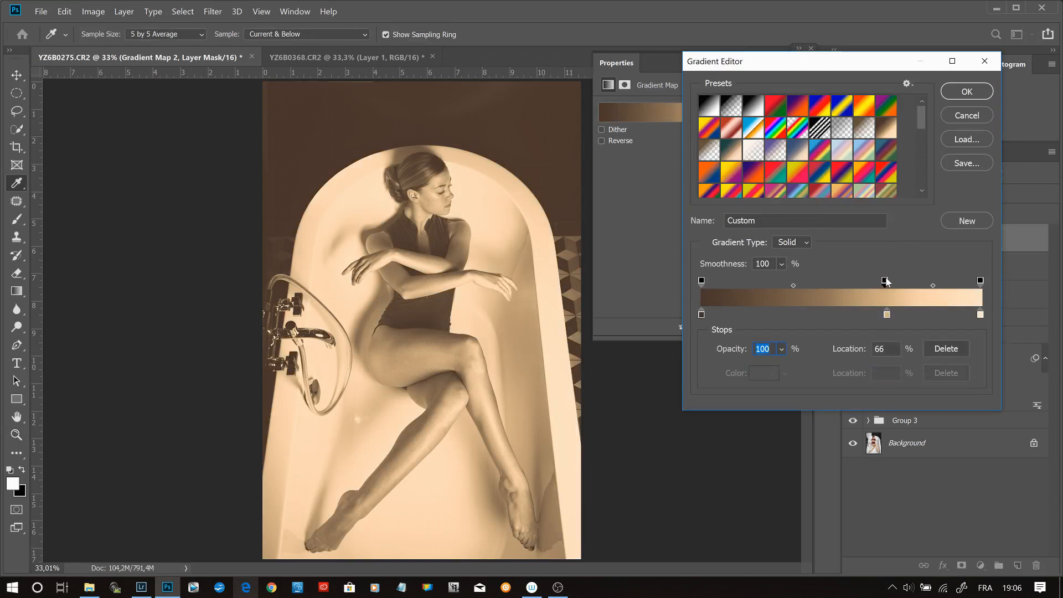
pyautogui.moveTo(885, 279); pyautogui.dragTo(888, 283)
pyautogui.click(981, 280)
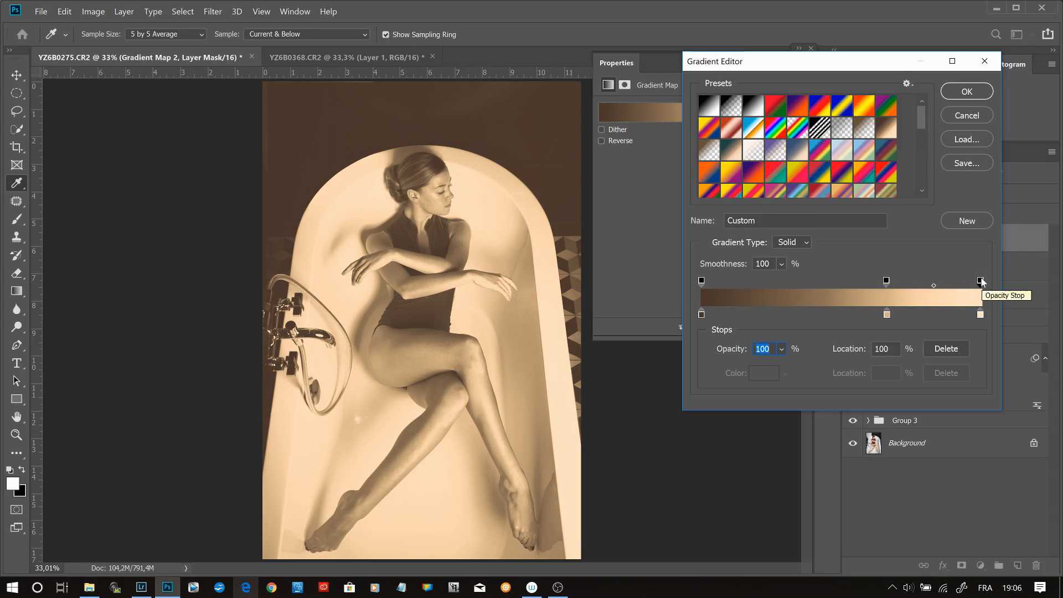
pyautogui.click(701, 280)
pyautogui.write('0')
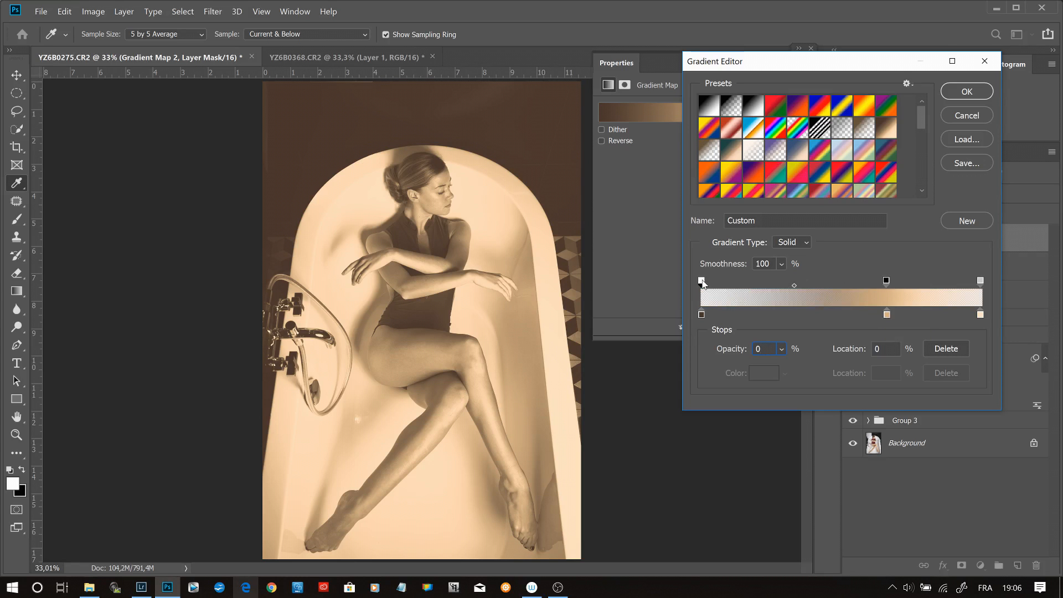
pyautogui.press('Return')
pyautogui.click(736, 114)
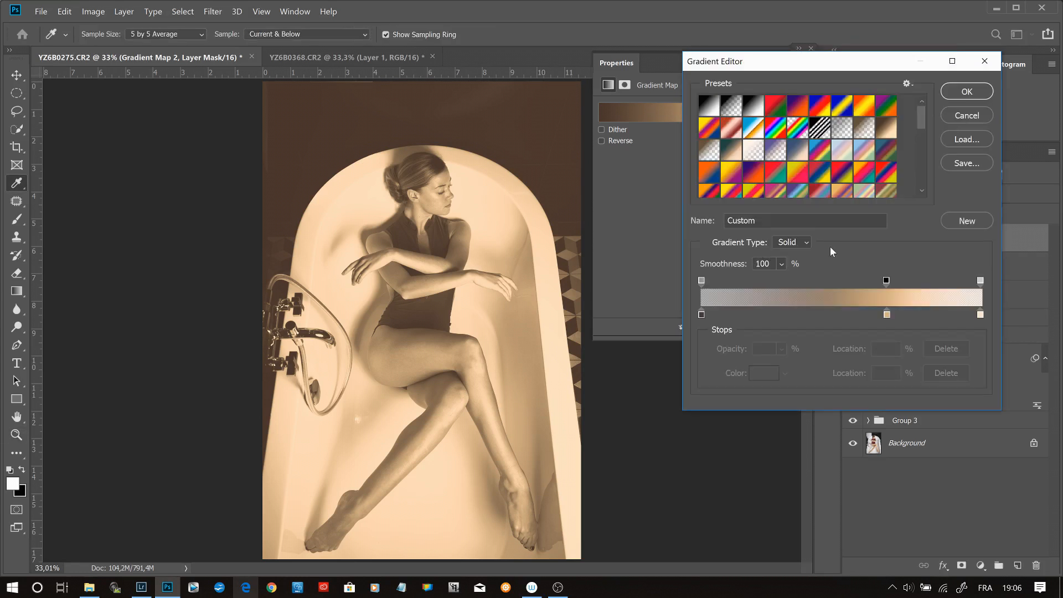
# - Recolor the gradient's dark brown start stop with hue 30°, saturation 35% and brightness 40%
pyautogui.click(701, 314)
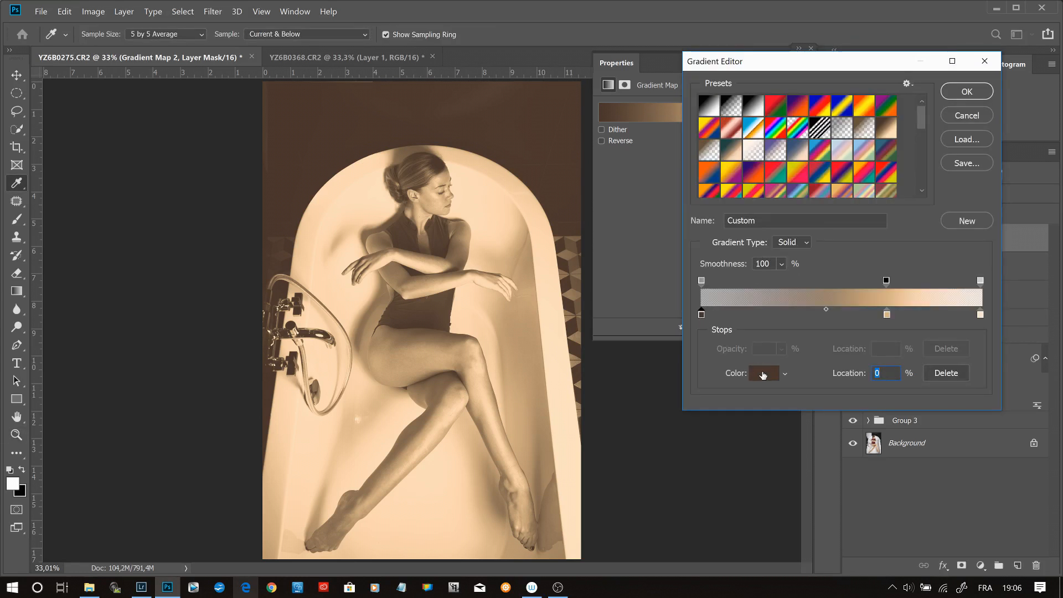
pyautogui.click(763, 372)
pyautogui.doubleClick(259, 274)
pyautogui.write('40')
pyautogui.doubleClick(260, 236)
pyautogui.write('33')
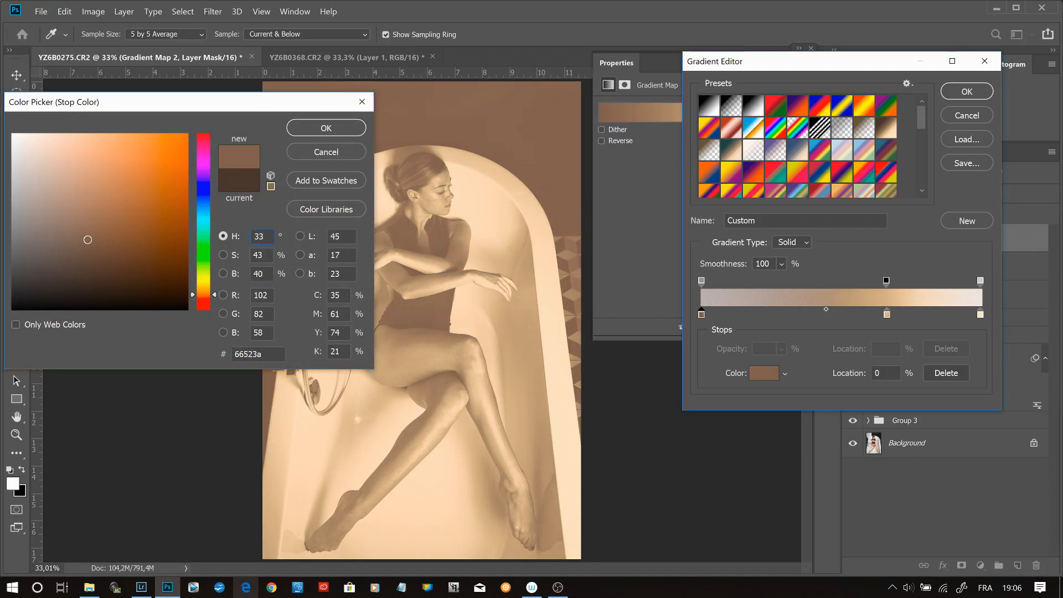
pyautogui.doubleClick(262, 237)
pyautogui.write('30')
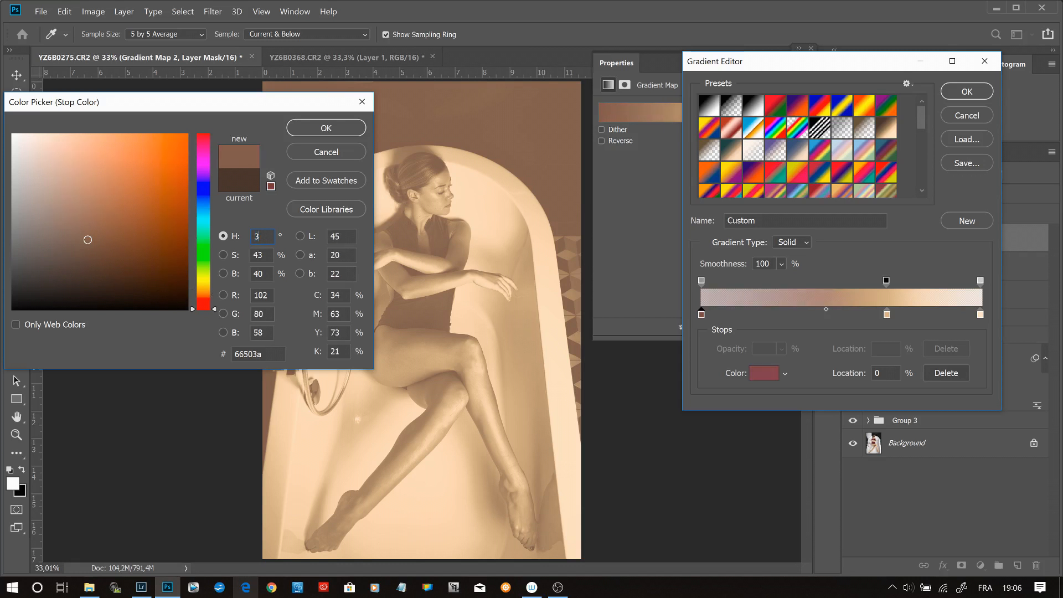
pyautogui.press('Tab')
pyautogui.write('35')
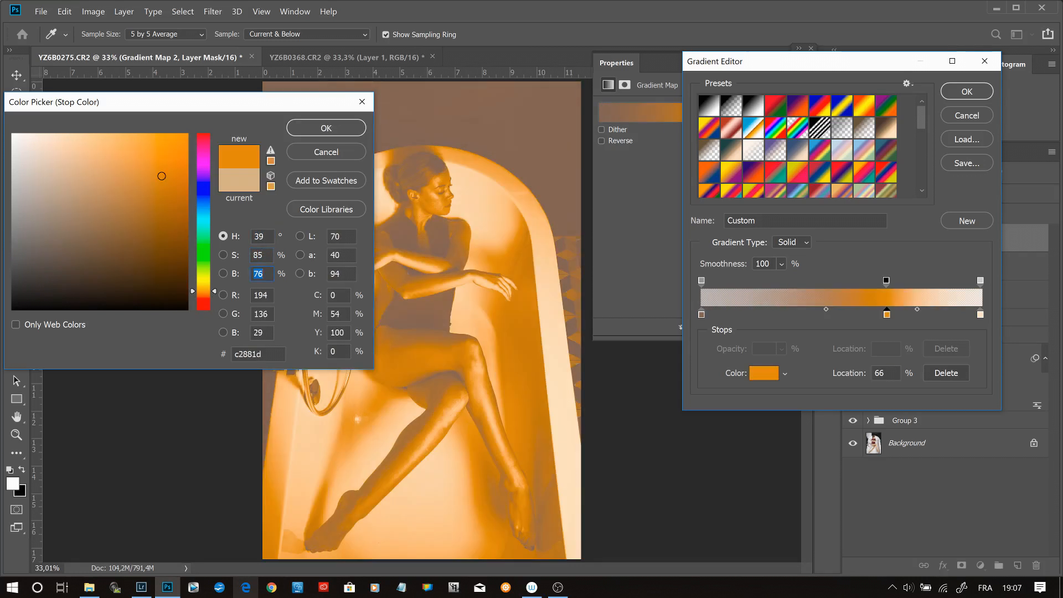
# - Recolor the gradient's 66% color stop with hue 39°, saturation 20% and brightness 85%
pyautogui.doubleClick(261, 236)
pyautogui.write('229')
pyautogui.doubleClick(261, 236)
pyautogui.write('39')
pyautogui.press('Tab')
pyautogui.write('20')
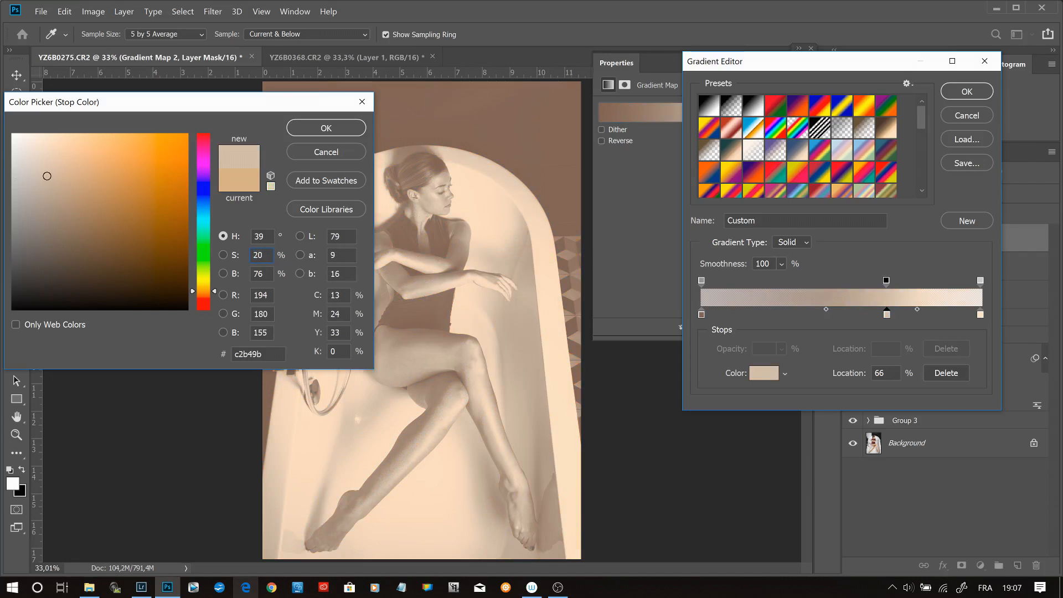
pyautogui.press('Tab')
pyautogui.write('85')
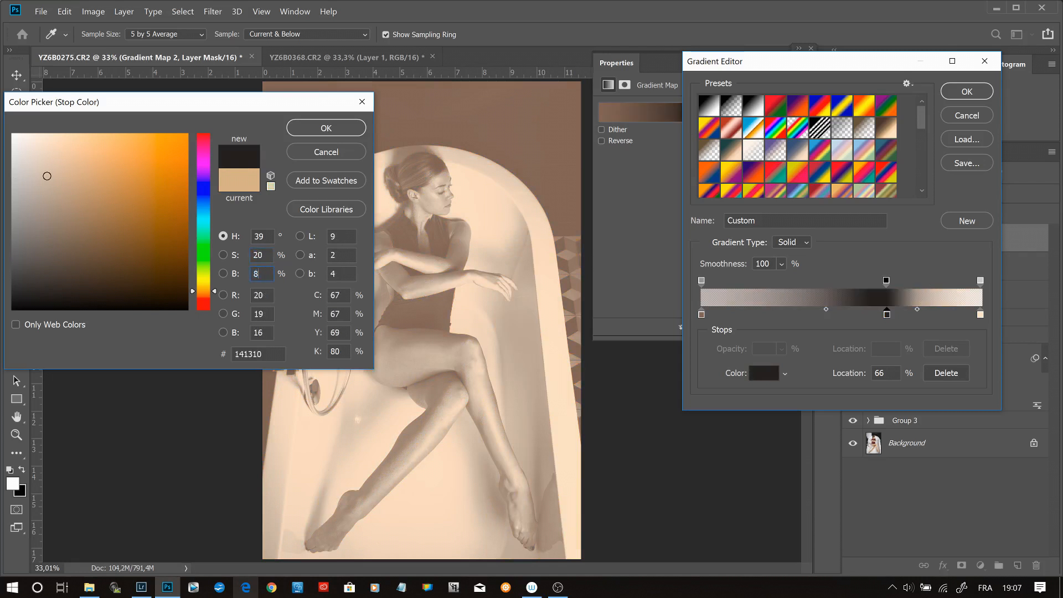
pyautogui.click(326, 128)
# - Move the midpoint between the first two color stops to 45% and set the start opacity stop to 100%
pyautogui.click(823, 309)
pyautogui.moveTo(823, 309); pyautogui.dragTo(786, 308)
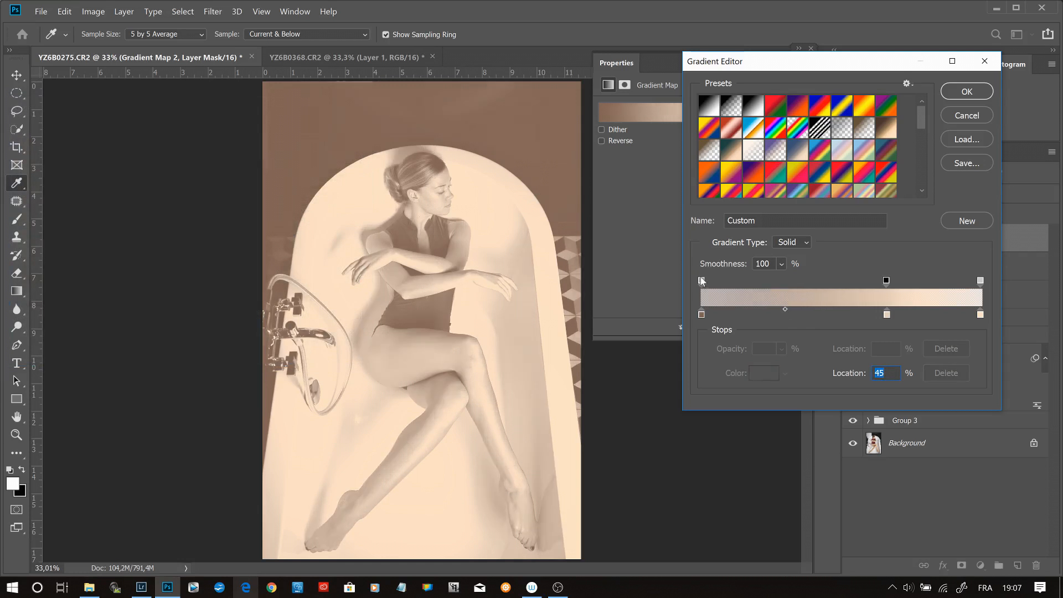
pyautogui.click(702, 280)
pyautogui.write('100')
# - Recolor the gradient's end stop with hue 44° and saturation 10%
pyautogui.click(980, 315)
pyautogui.click(771, 371)
pyautogui.doubleClick(259, 237)
pyautogui.write('44')
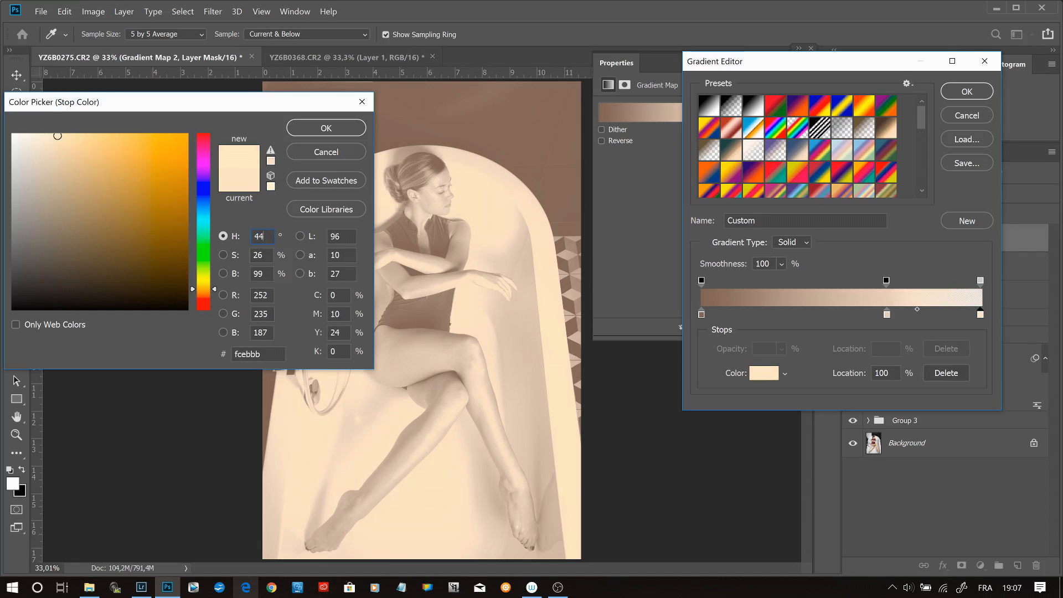
pyautogui.press('Tab')
pyautogui.write('10')
pyautogui.doubleClick(258, 255)
pyautogui.press('Tab')
pyautogui.press('Return')
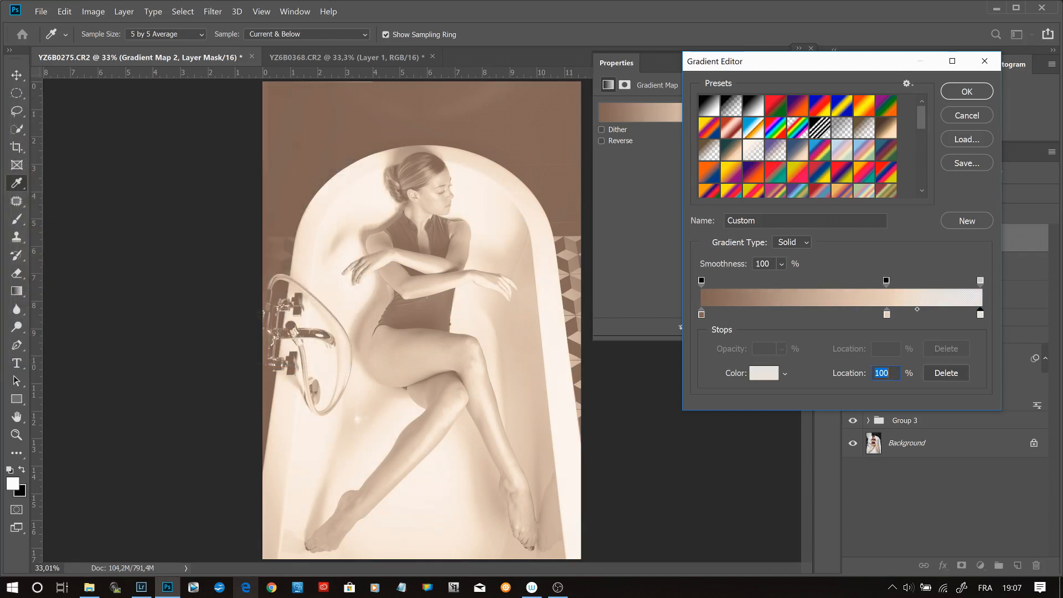
# - Apply the edited gradient and set the second Gradient Map layer's blending mode to Soft Light
pyautogui.click(978, 90)
pyautogui.click(905, 192)
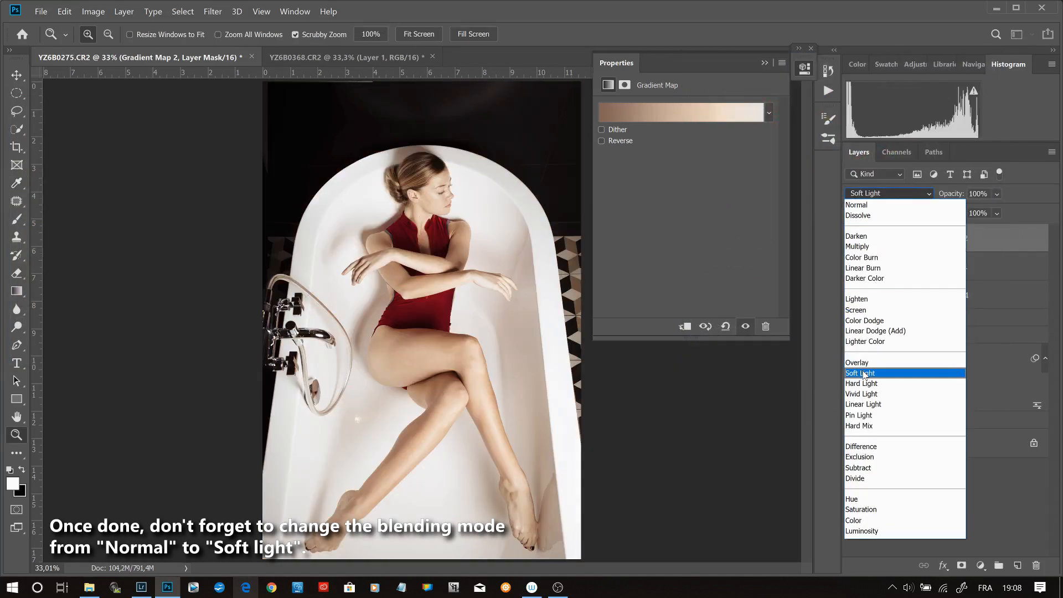
pyautogui.click(864, 374)
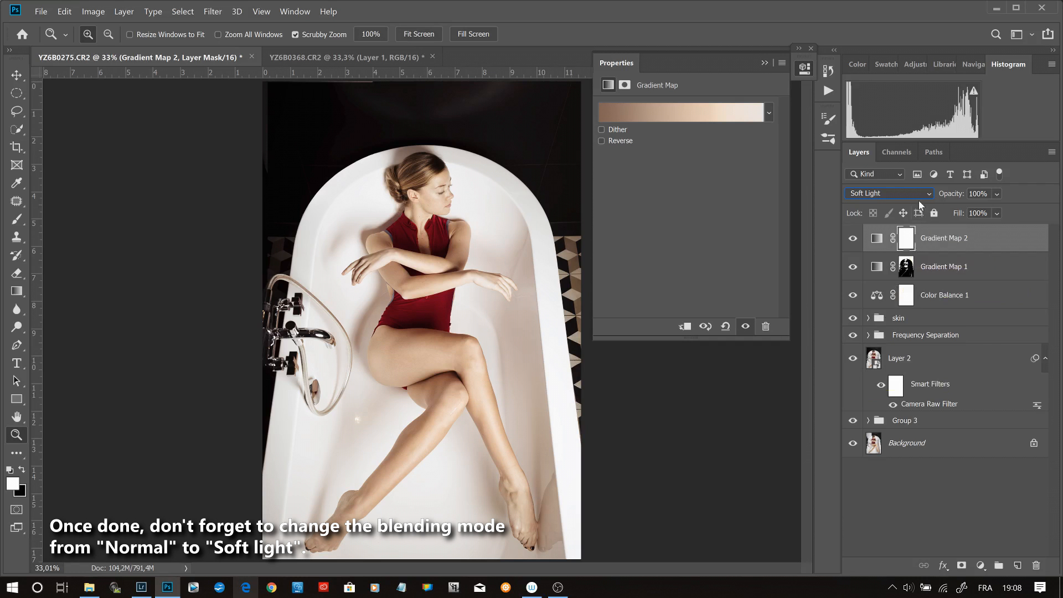
# - Start a Color Range selection on the second Gradient Map's mask, using Skin Tones with fuzziness 99
pyautogui.click(907, 239)
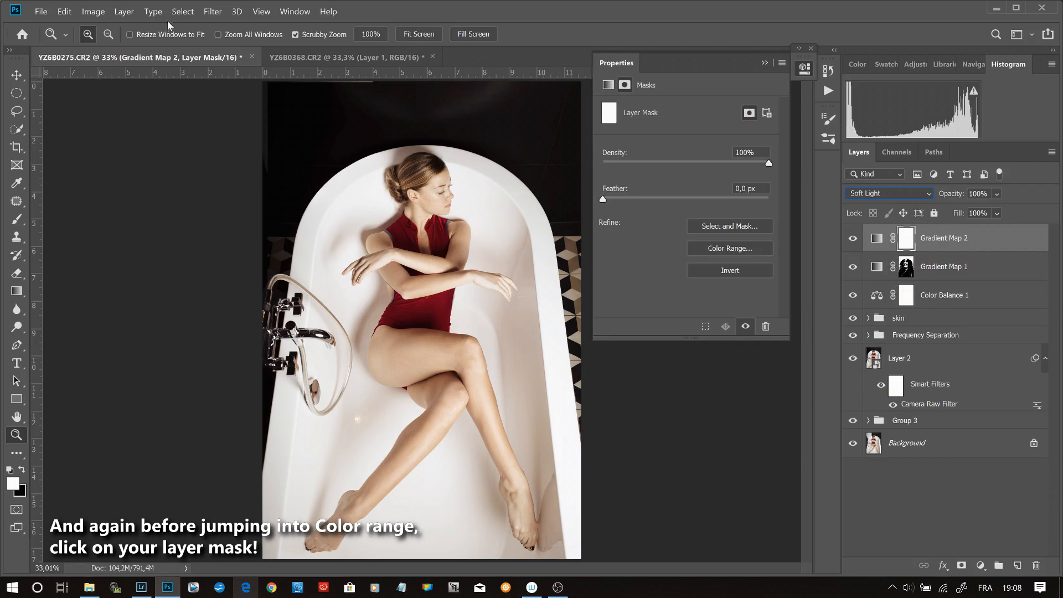
pyautogui.click(212, 12)
pyautogui.moveTo(183, 11)
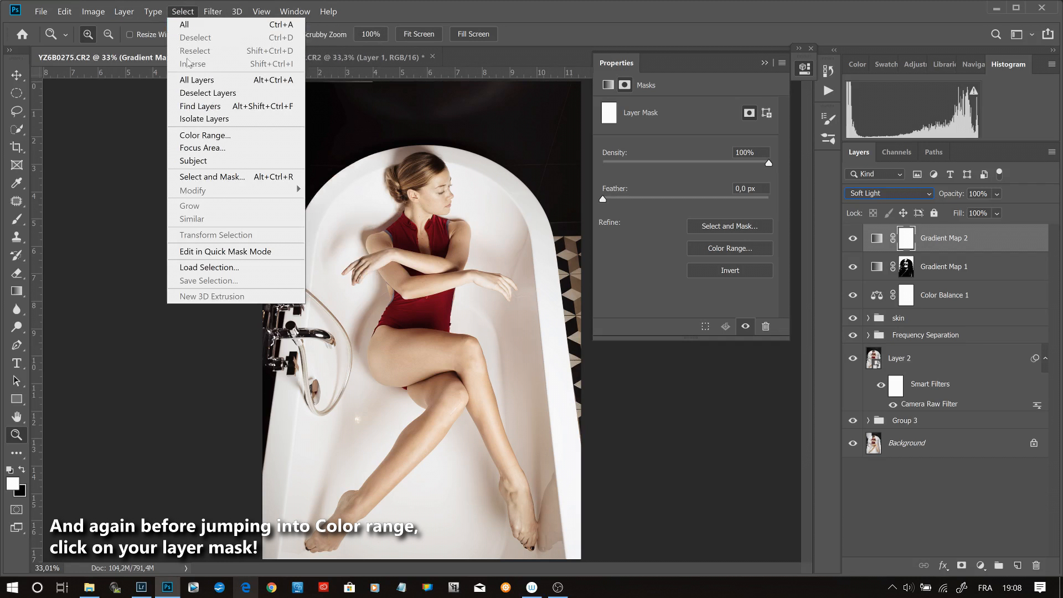
pyautogui.click(205, 136)
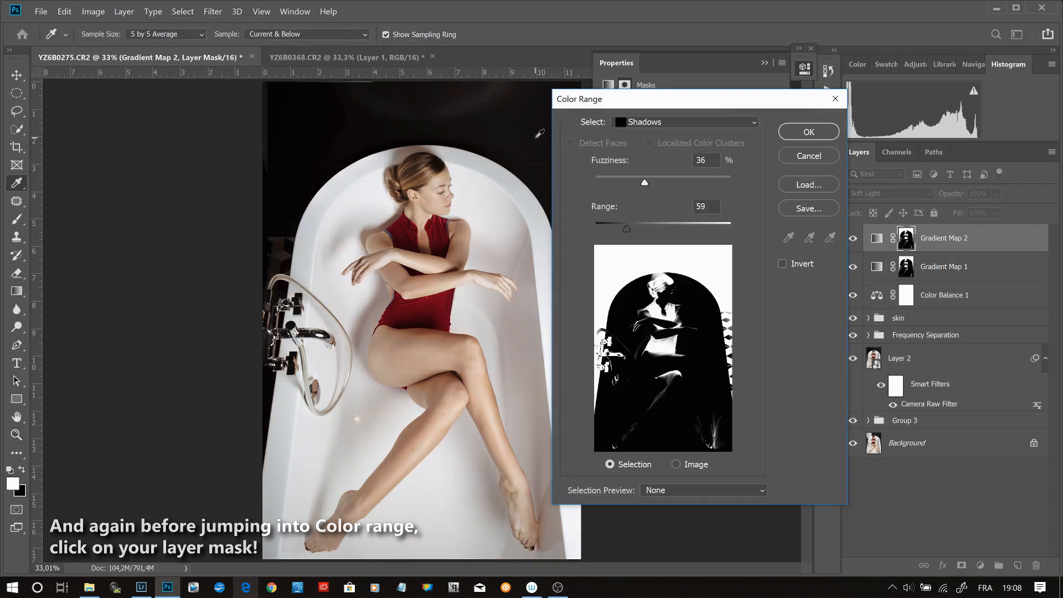
pyautogui.click(672, 123)
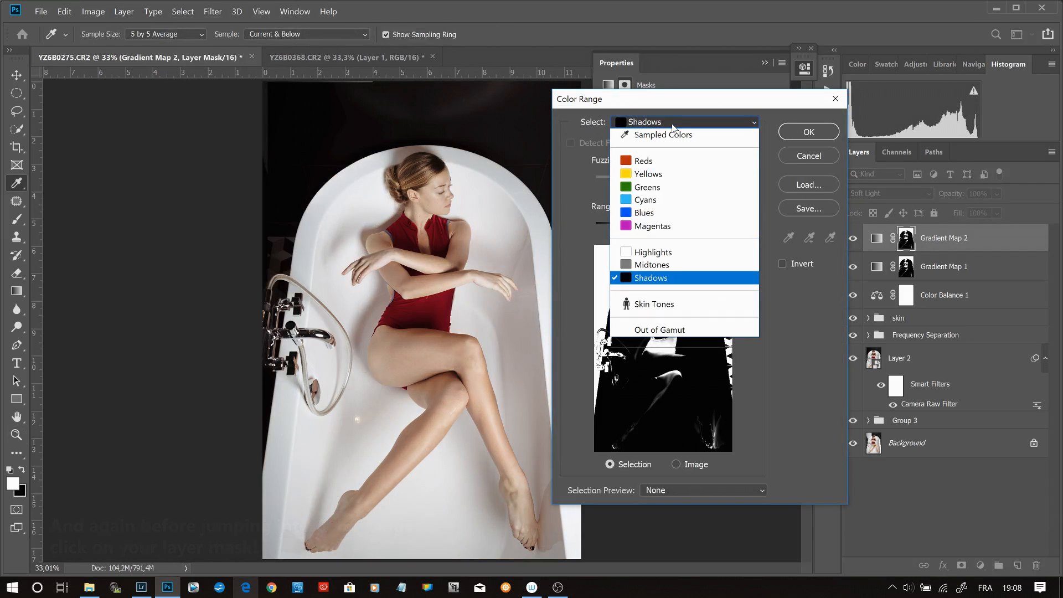
pyautogui.click(668, 305)
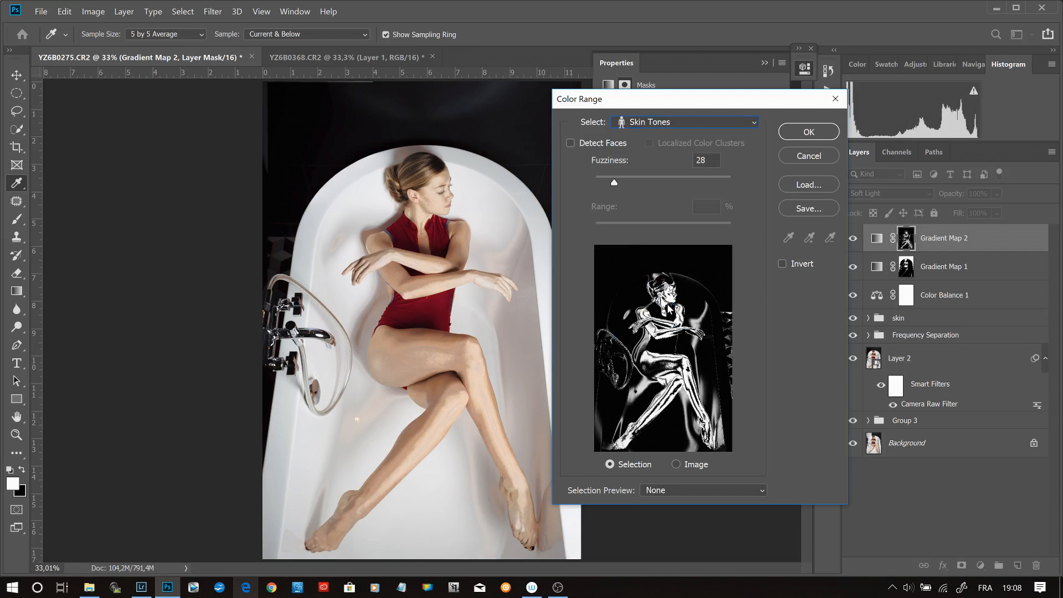
pyautogui.moveTo(615, 184); pyautogui.dragTo(657, 185)
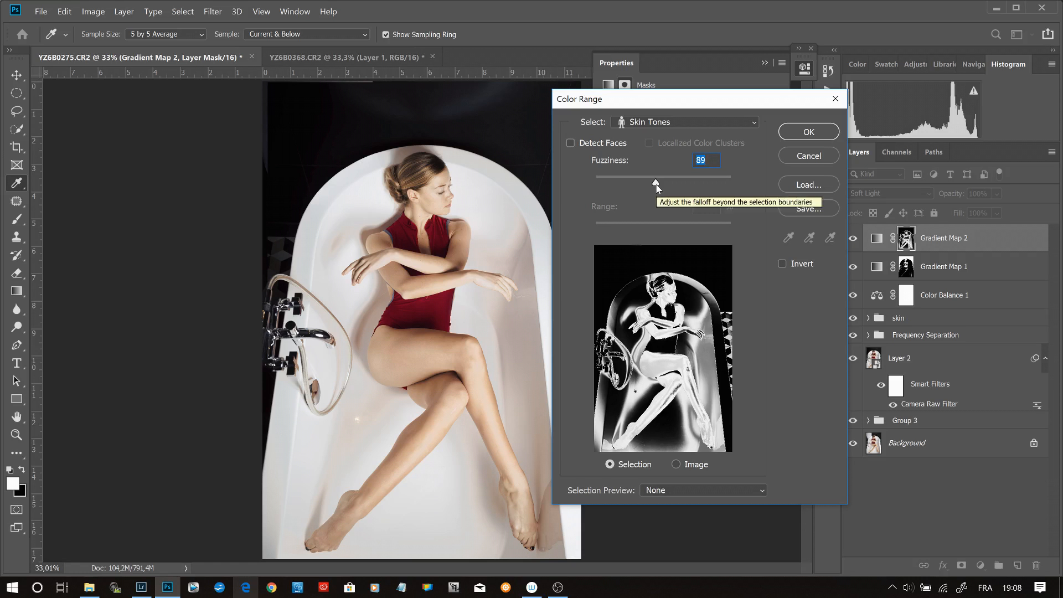
pyautogui.moveTo(656, 183); pyautogui.dragTo(661, 184)
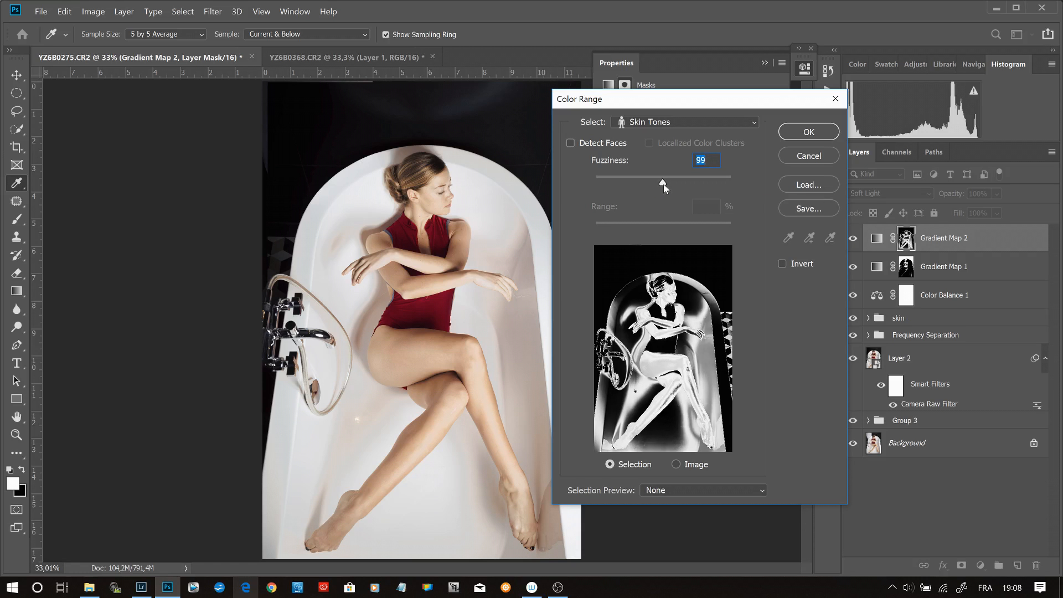
# - Switch Color Range to Sampled Colors and sample the model's face, arms, legs and foot to build the skin selection
pyautogui.click(670, 123)
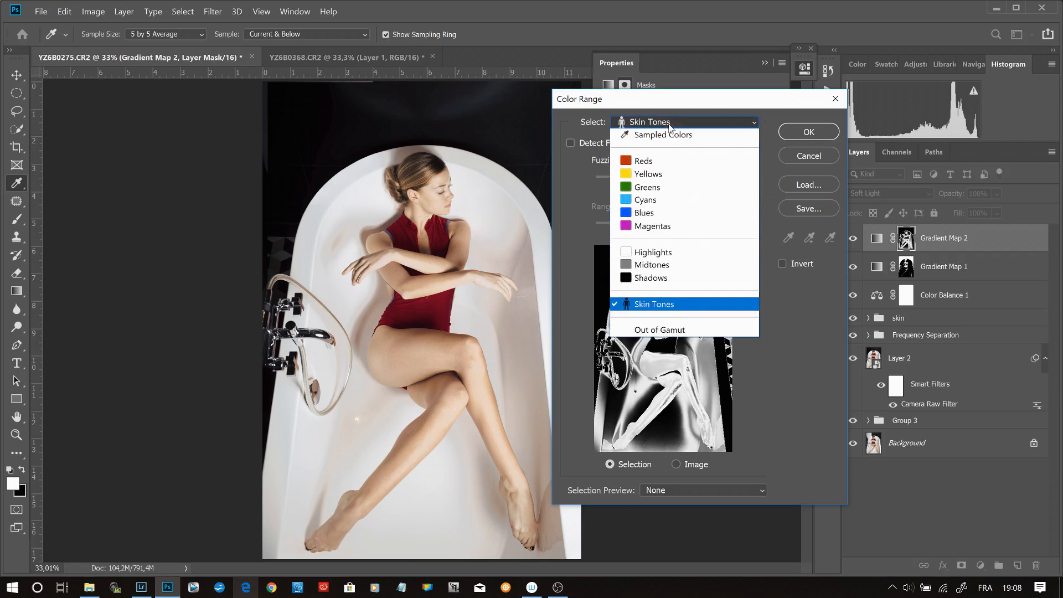
pyautogui.click(663, 136)
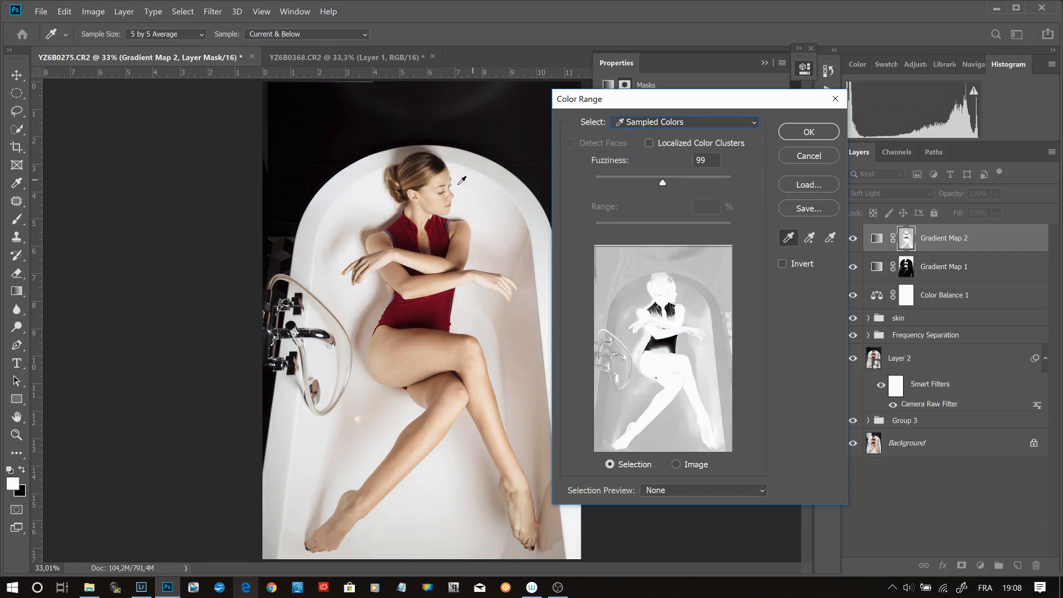
pyautogui.click(436, 185)
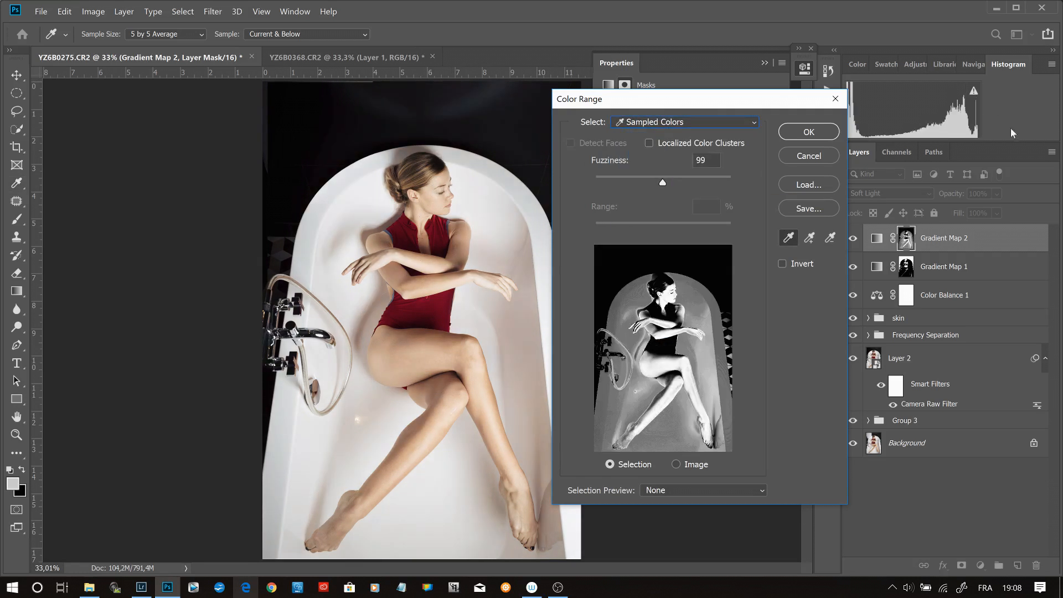
pyautogui.click(809, 238)
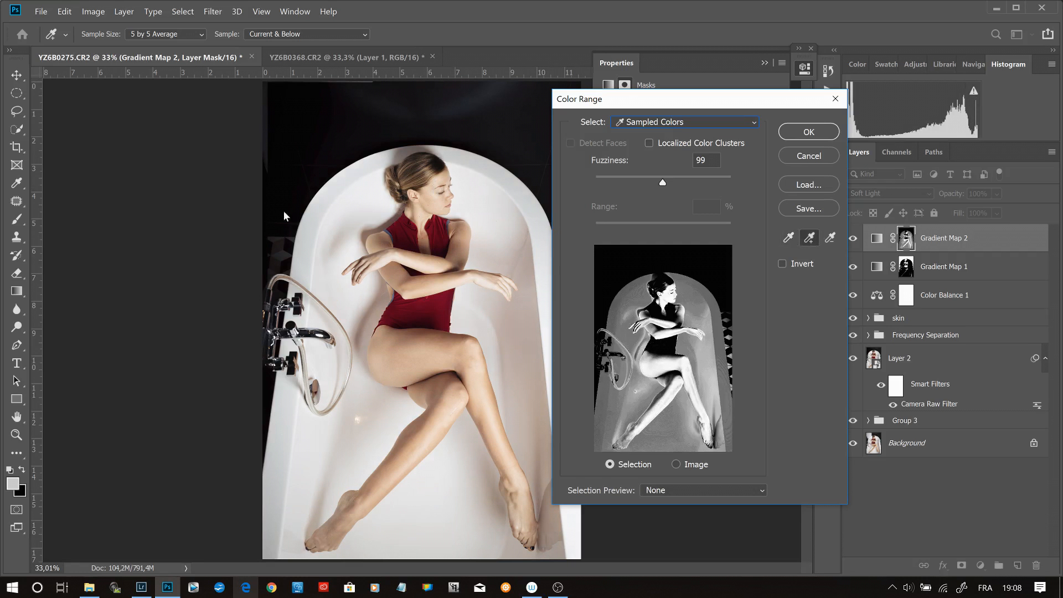
pyautogui.click(425, 262)
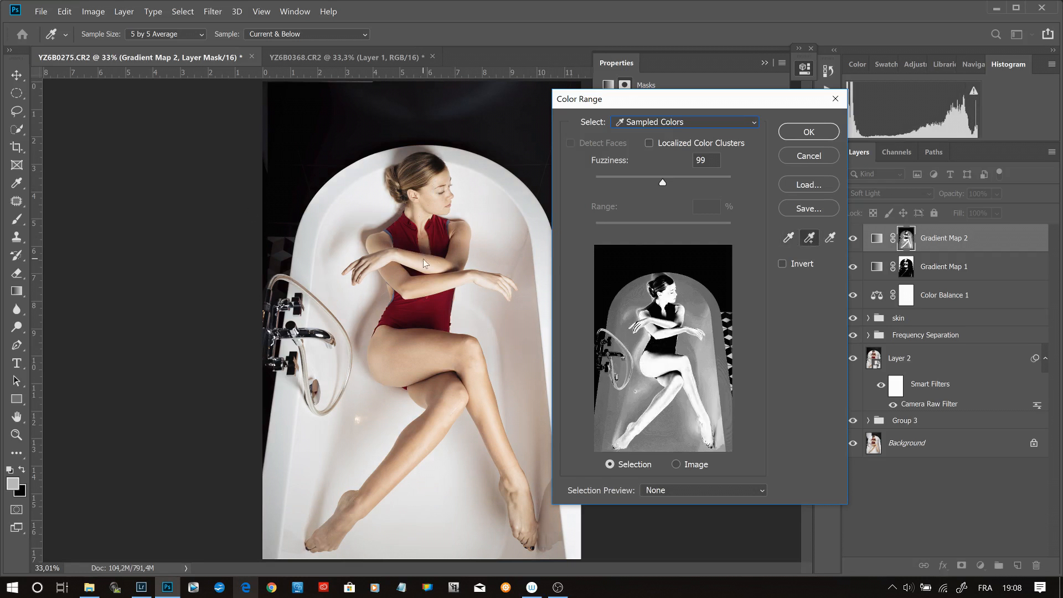
pyautogui.click(461, 228)
pyautogui.click(419, 280)
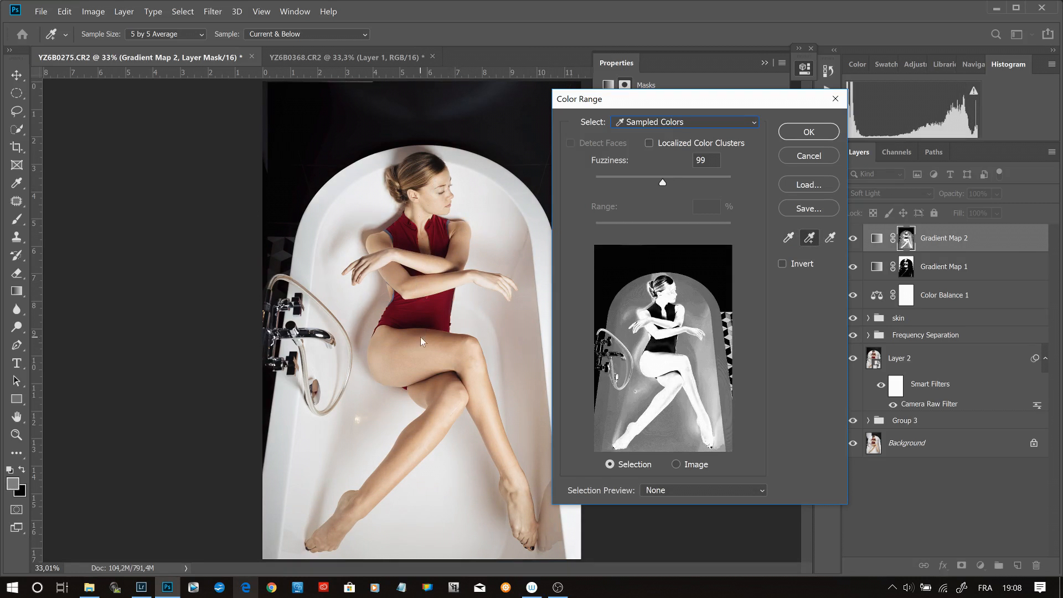
pyautogui.click(455, 347)
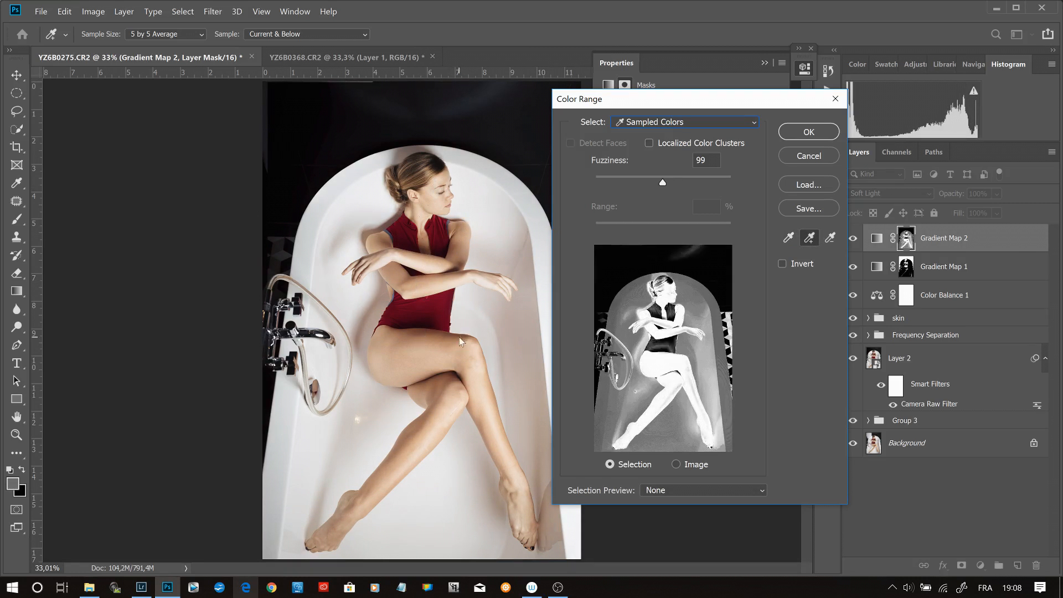
pyautogui.click(452, 383)
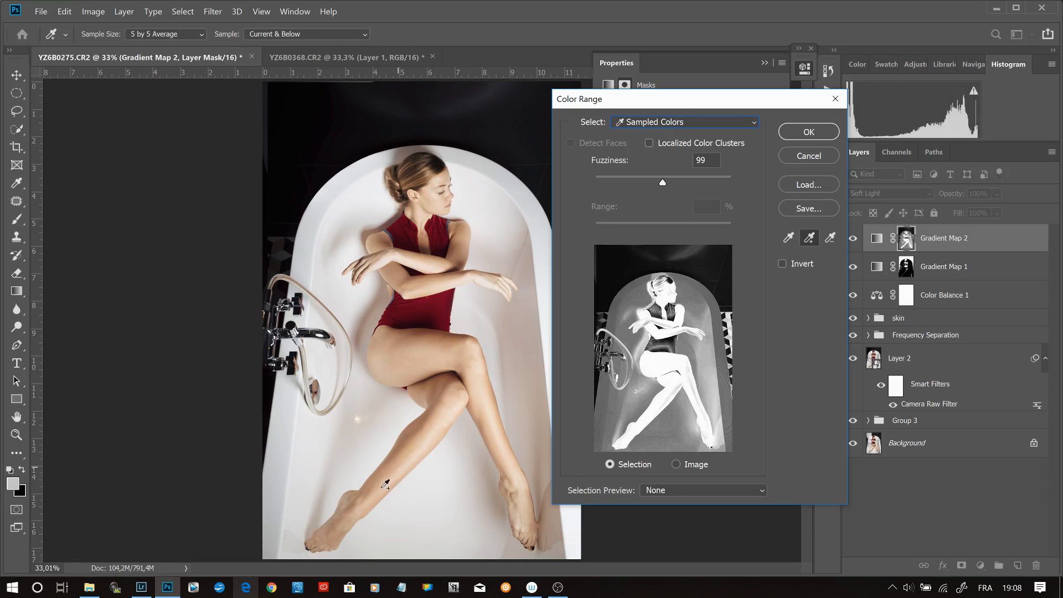
pyautogui.click(334, 535)
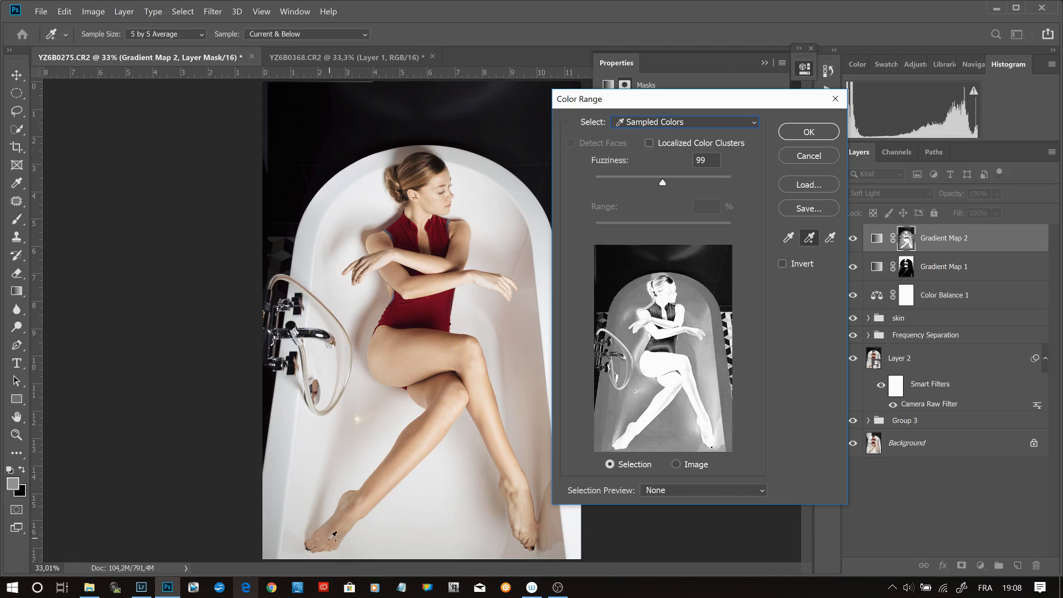
pyautogui.click(332, 536)
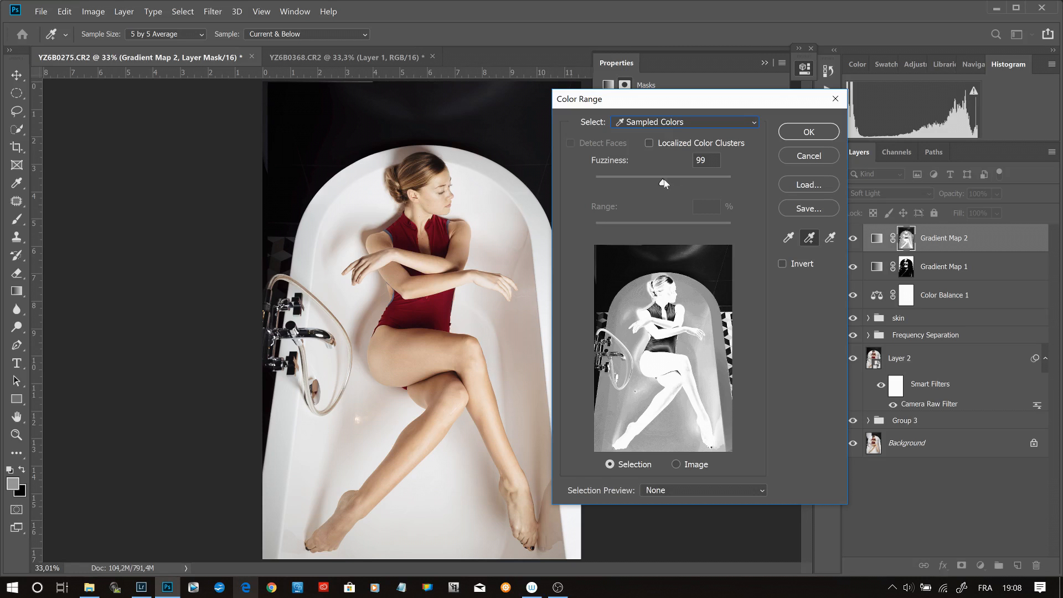
# - Lower the Color Range fuzziness to exclude most of the bathtub and apply the skin selection to the mask
pyautogui.moveTo(663, 183); pyautogui.dragTo(627, 183)
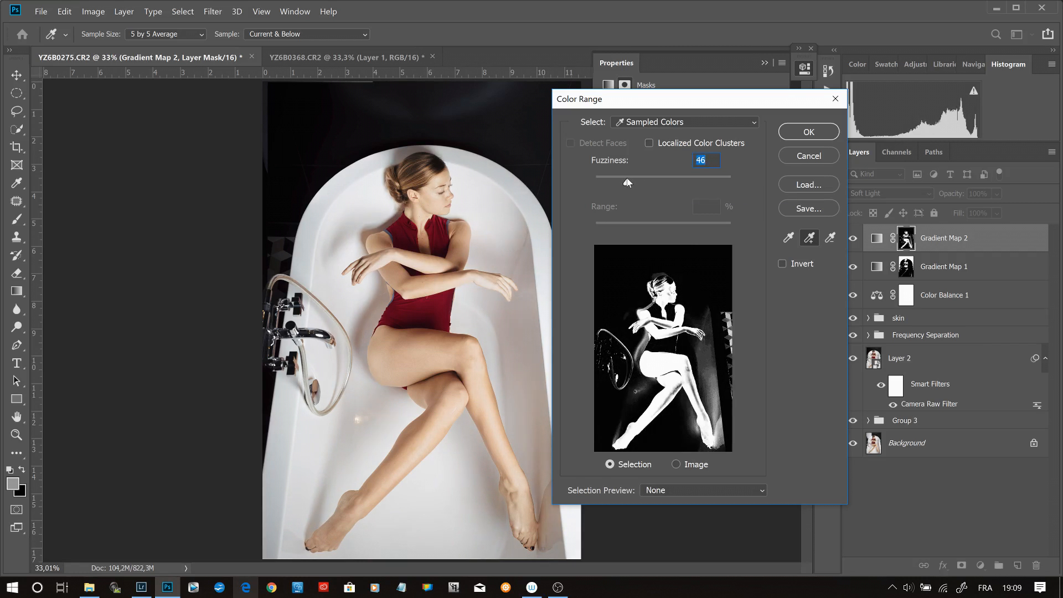
pyautogui.moveTo(628, 182); pyautogui.dragTo(629, 183)
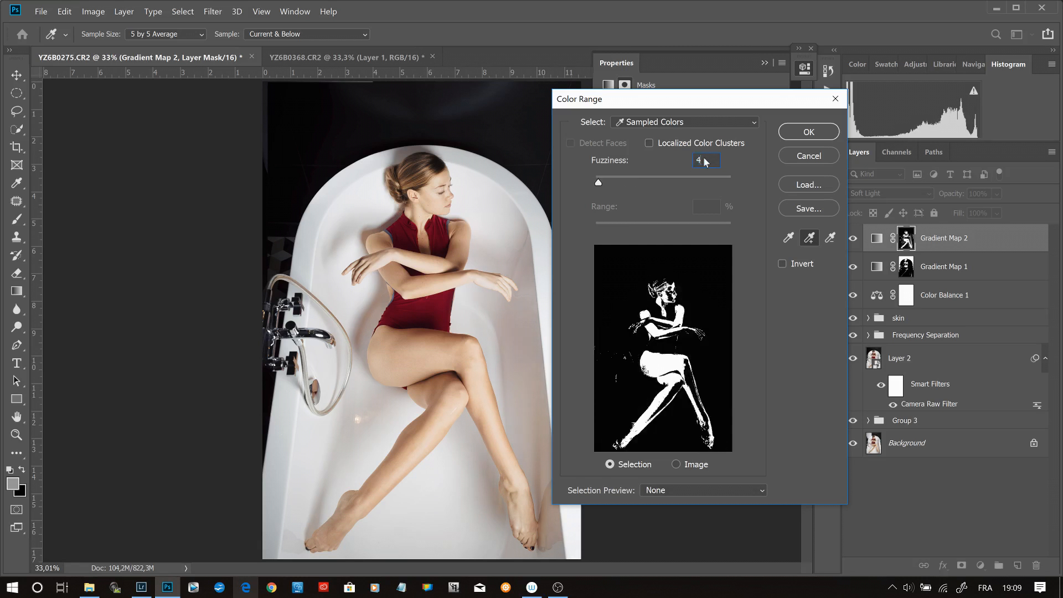
pyautogui.click(800, 128)
pyautogui.press('z')
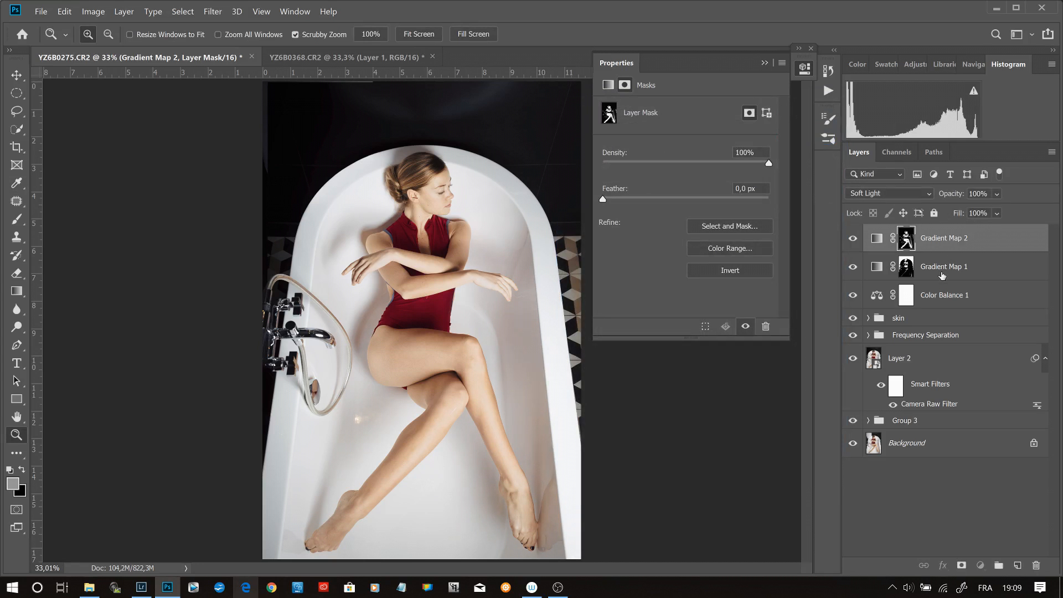
# - Rename the Gradient Map 1 layer to Shadows and the Gradient Map 2 layer to Skin and mids
pyautogui.doubleClick(942, 273)
pyautogui.write('Shadows')
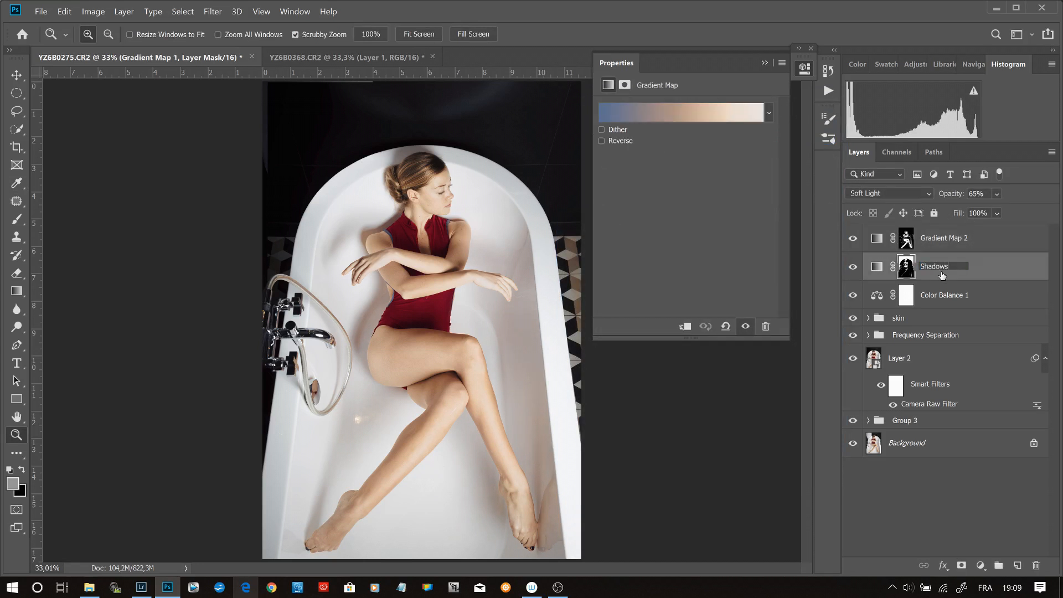
pyautogui.press('Return')
pyautogui.doubleClick(946, 244)
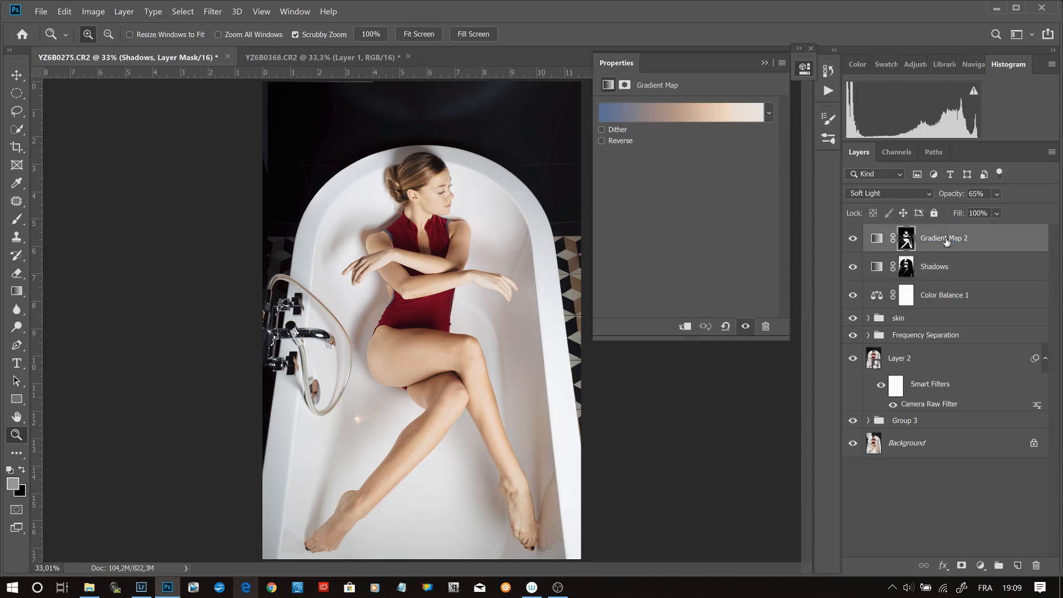
pyautogui.write('Skin and')
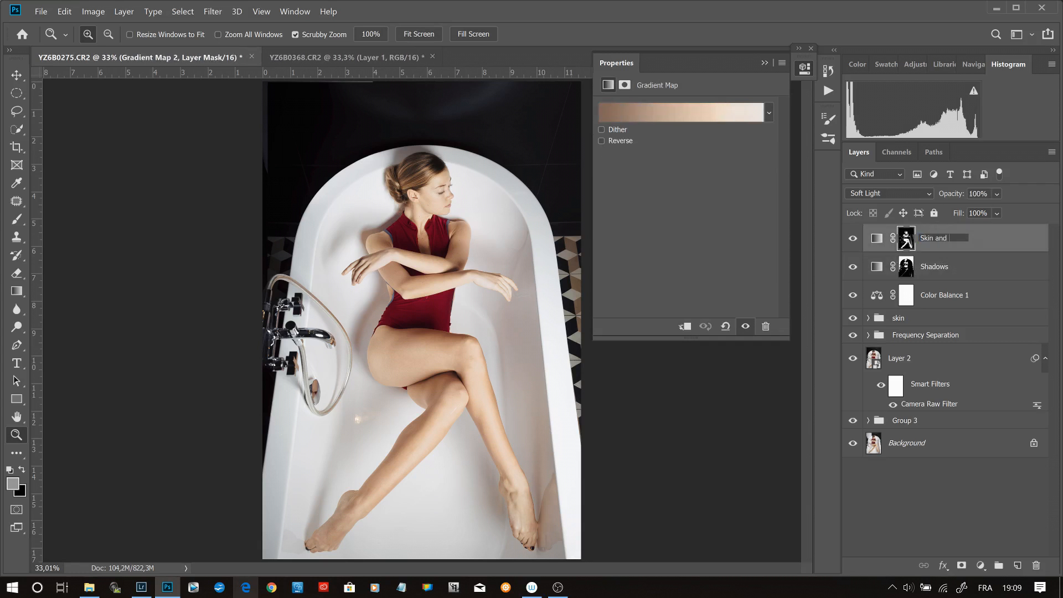
pyautogui.write(' mids')
pyautogui.press('Return')
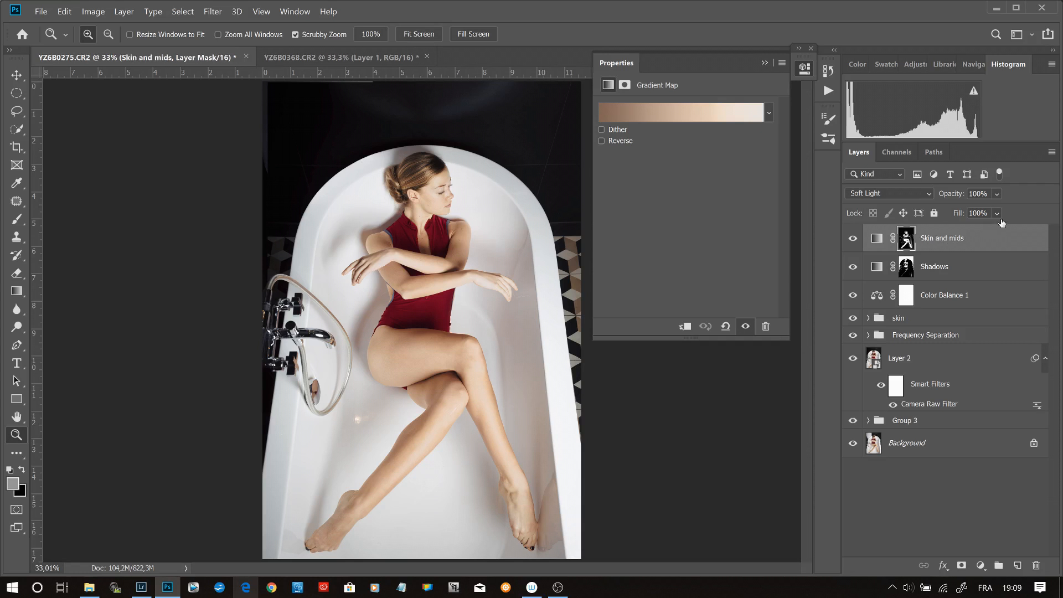
# - Set the Skin and mids layer's opacity to 60% and compare the image with the layer hidden and shown
pyautogui.click(997, 193)
pyautogui.moveTo(1038, 211); pyautogui.dragTo(1033, 210)
pyautogui.click(995, 193)
pyautogui.write('60')
pyautogui.press('Return')
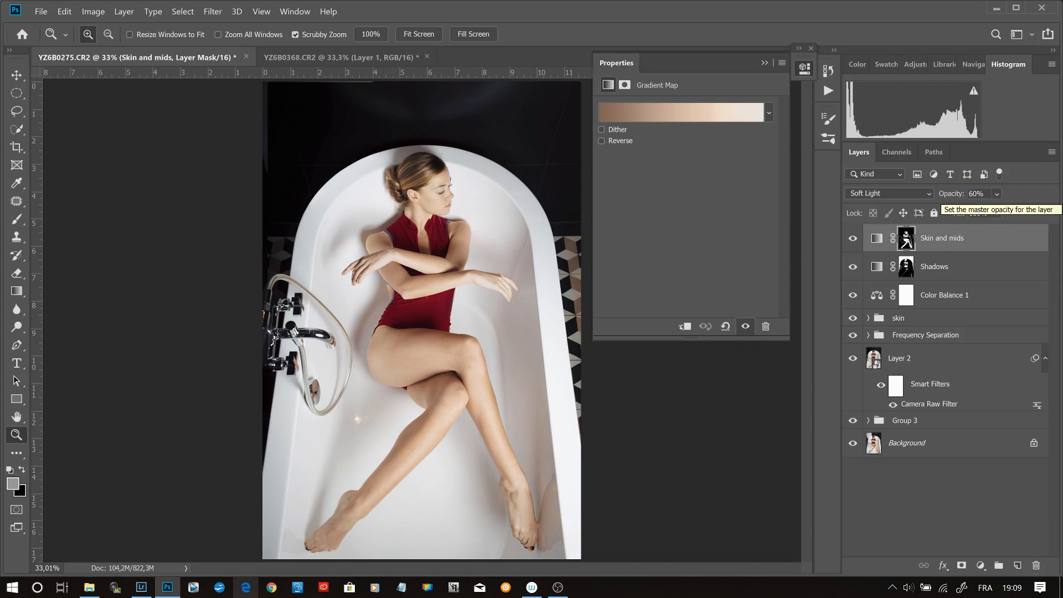
pyautogui.click(852, 239)
pyautogui.click(852, 238)
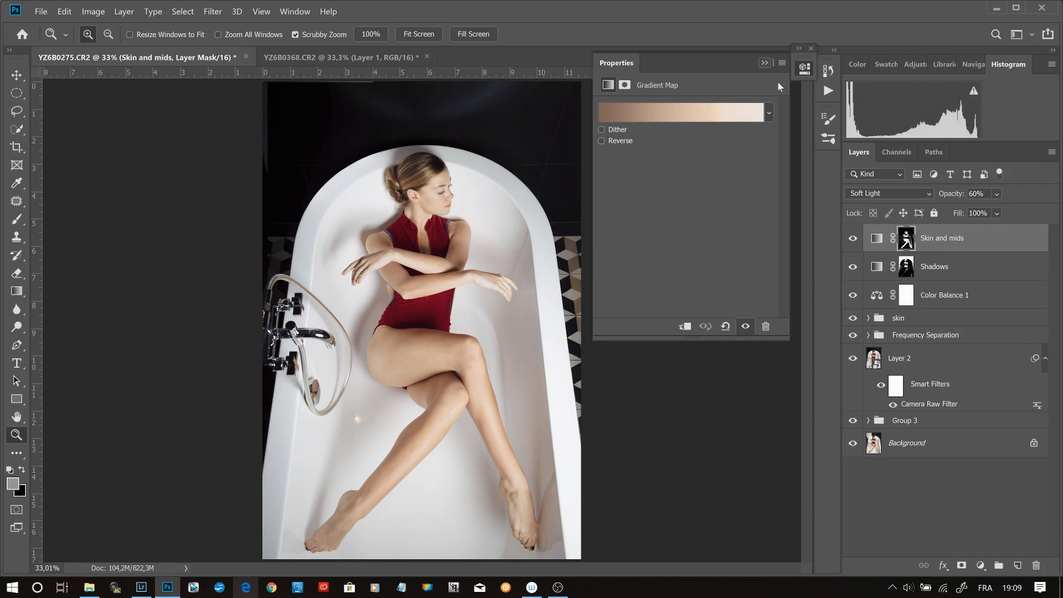
# - Add a third Gradient Map layer and recolor its start stop with hue 229°, saturation 10% and brightness 90%
pyautogui.click(979, 566)
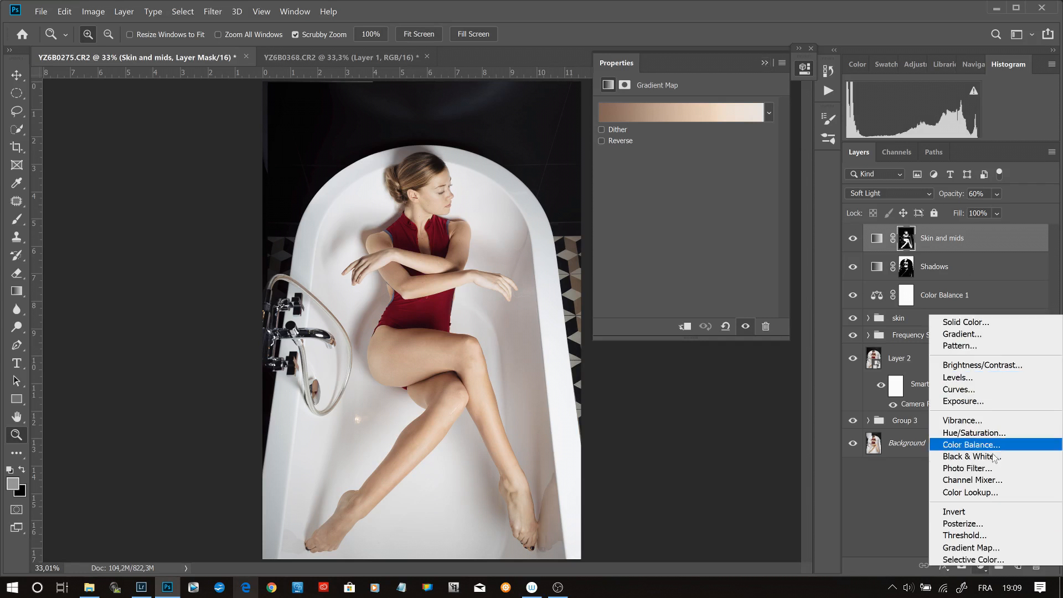
pyautogui.click(997, 548)
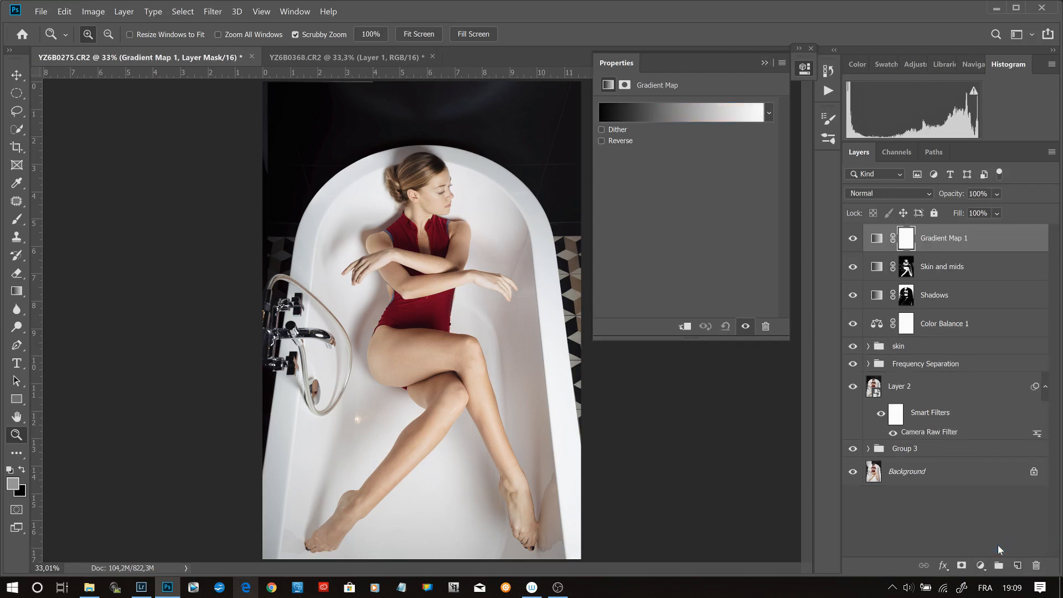
pyautogui.click(706, 112)
pyautogui.click(702, 315)
pyautogui.click(761, 372)
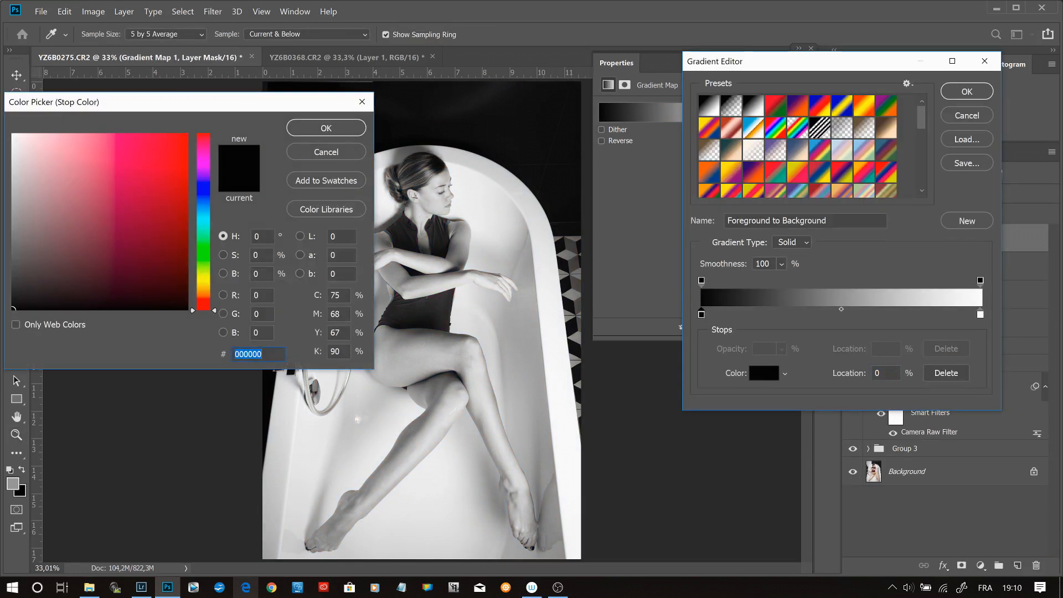
pyautogui.doubleClick(257, 236)
pyautogui.write('229')
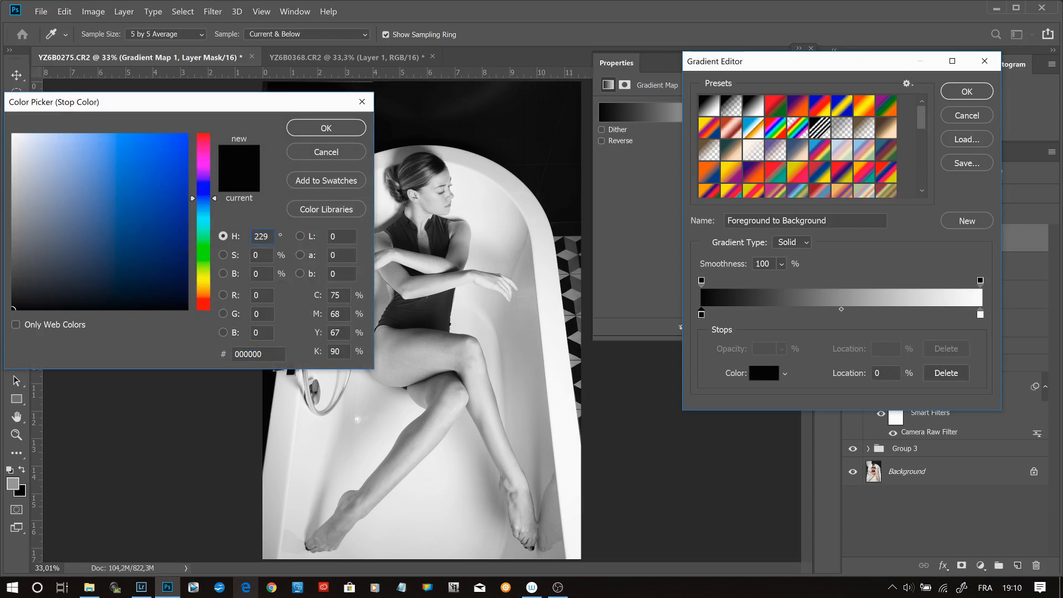
pyautogui.press('Tab')
pyautogui.write('10')
pyautogui.write('90')
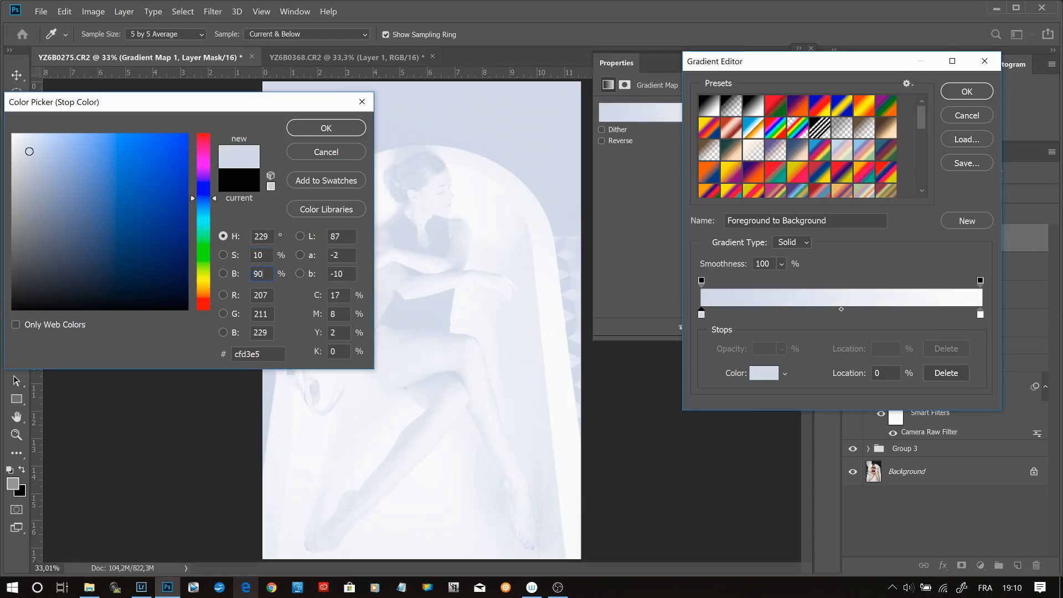
pyautogui.click(318, 130)
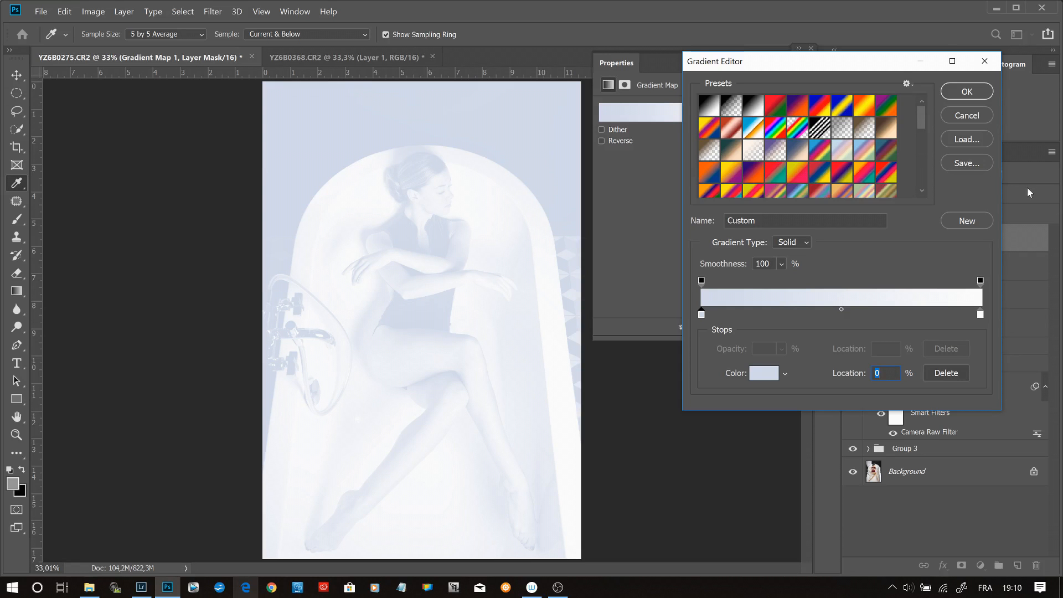
# - Set the gradient's end opacity stop to 0% and apply the edited gradient
pyautogui.click(981, 280)
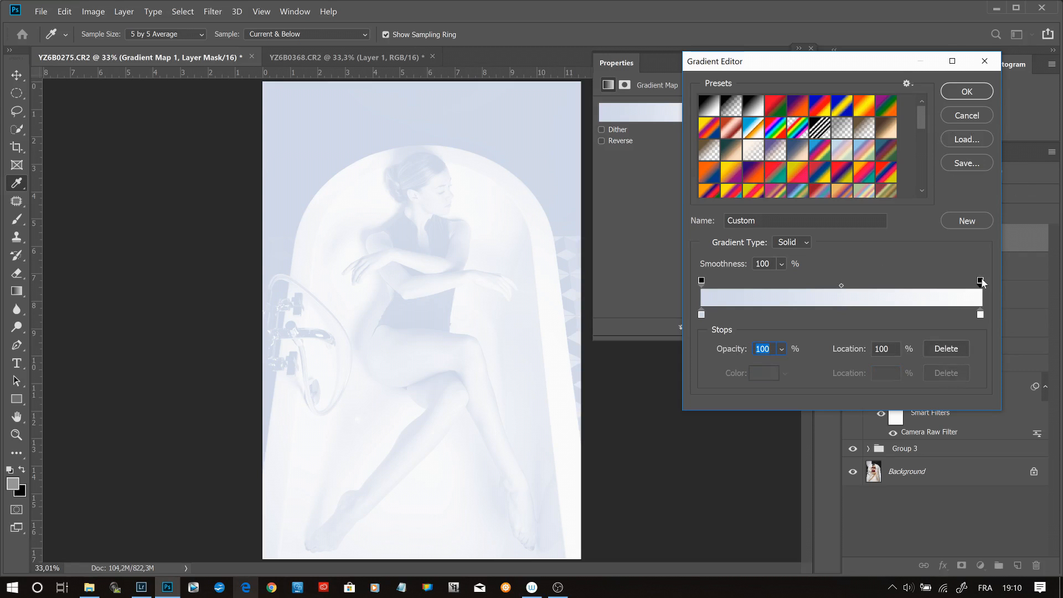
pyautogui.write('0')
pyautogui.press('Return')
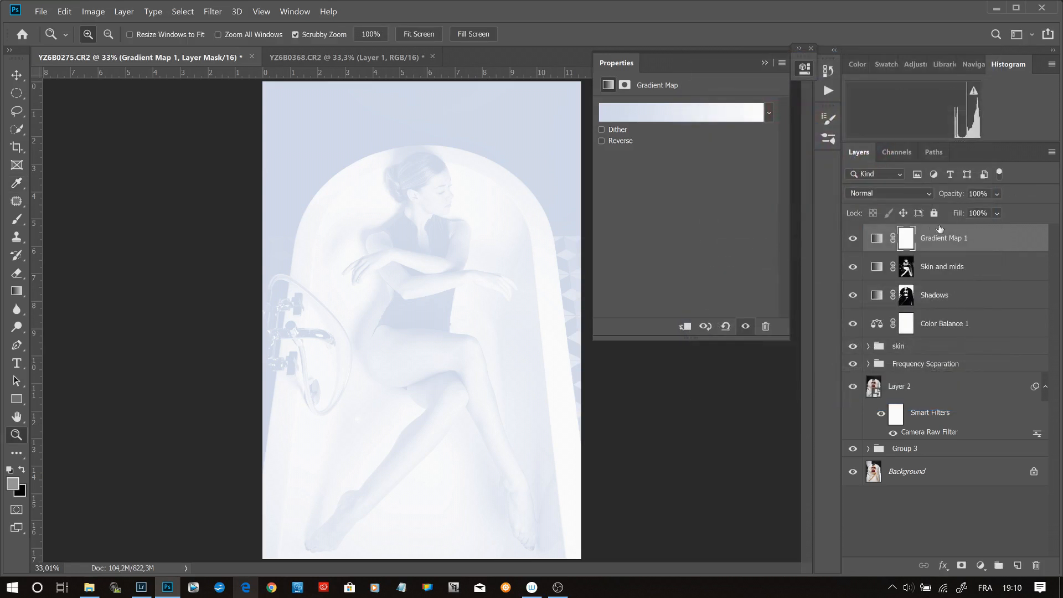
pyautogui.click(877, 242)
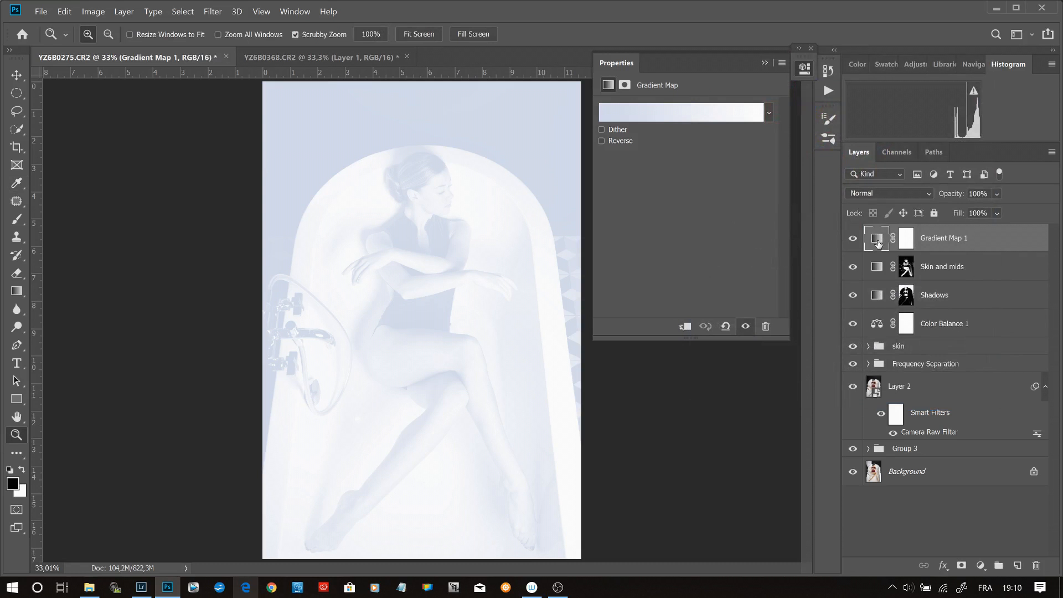
pyautogui.click(740, 116)
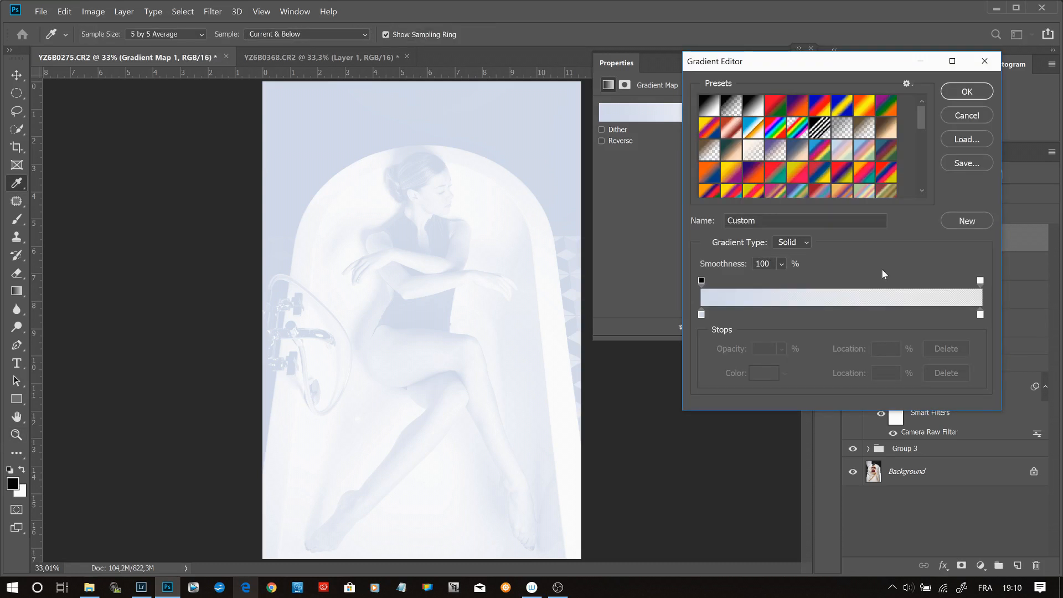
pyautogui.click(981, 315)
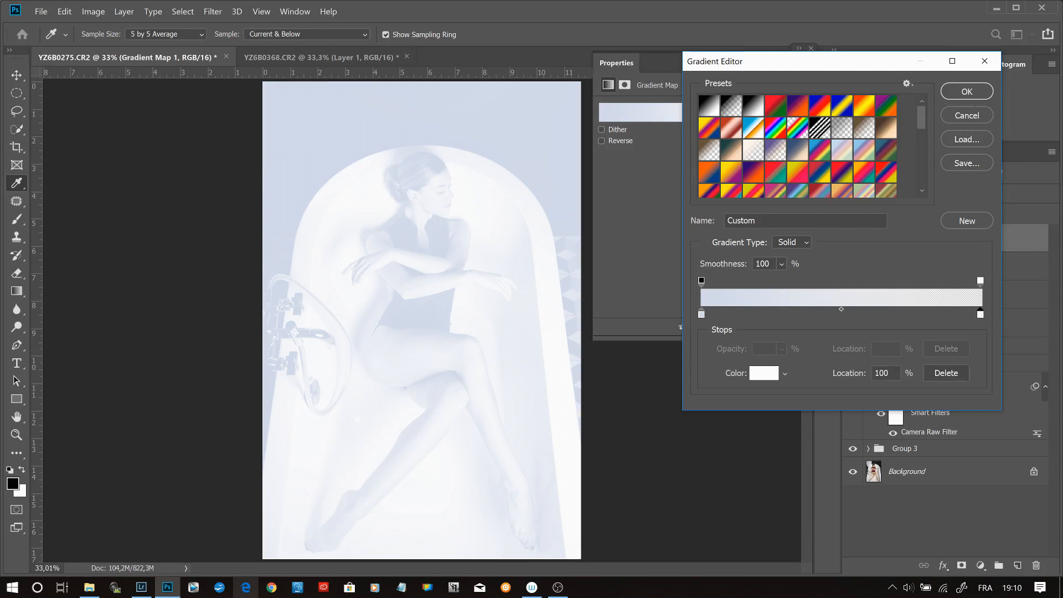
pyautogui.click(946, 373)
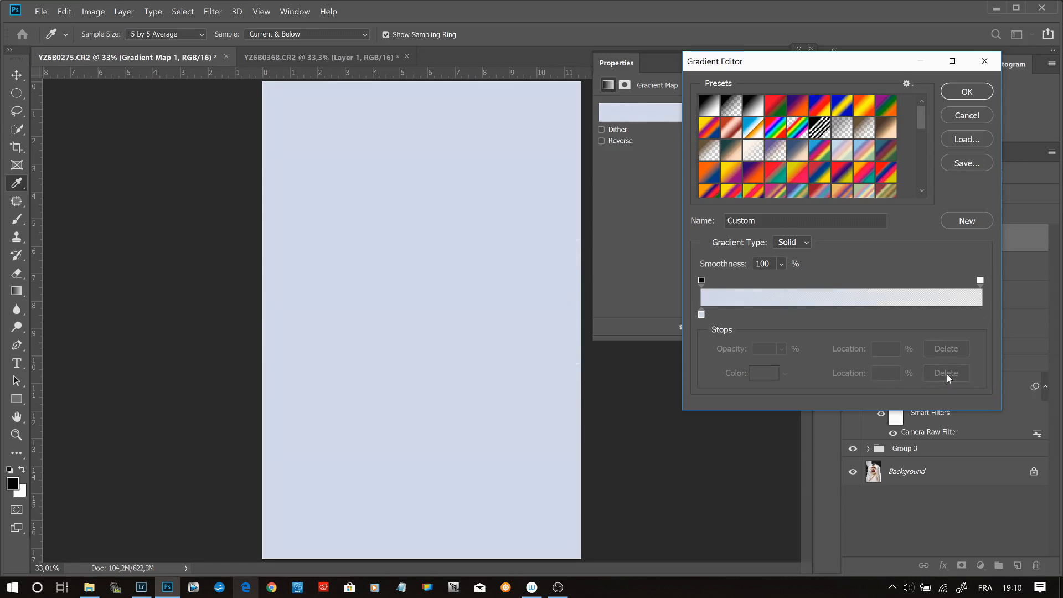
pyautogui.click(966, 116)
pyautogui.press('z')
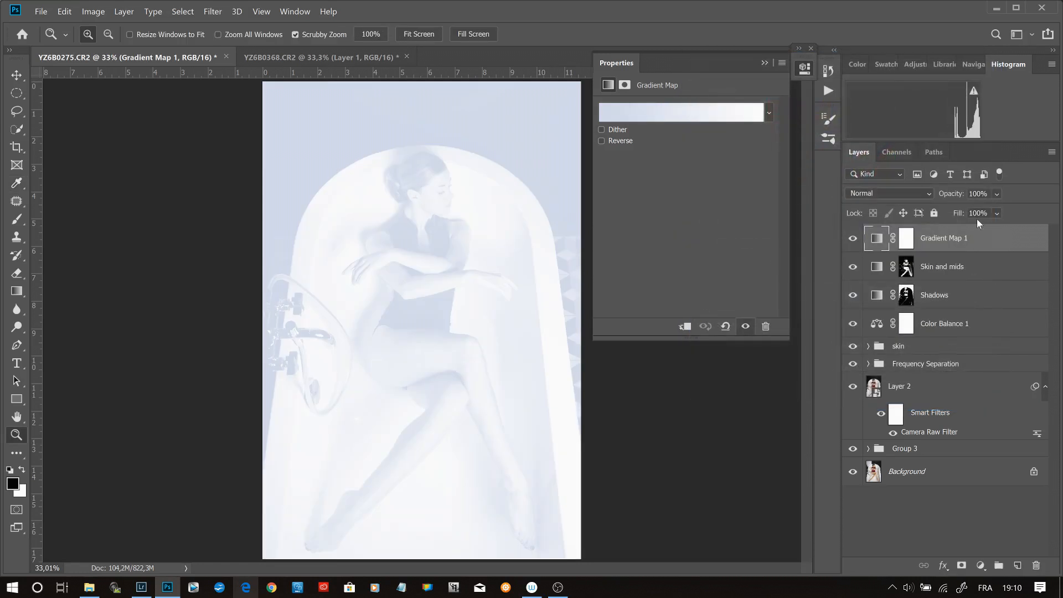
# - Set the new Gradient Map layer's blending mode to Soft Light and select its layer mask
pyautogui.click(929, 191)
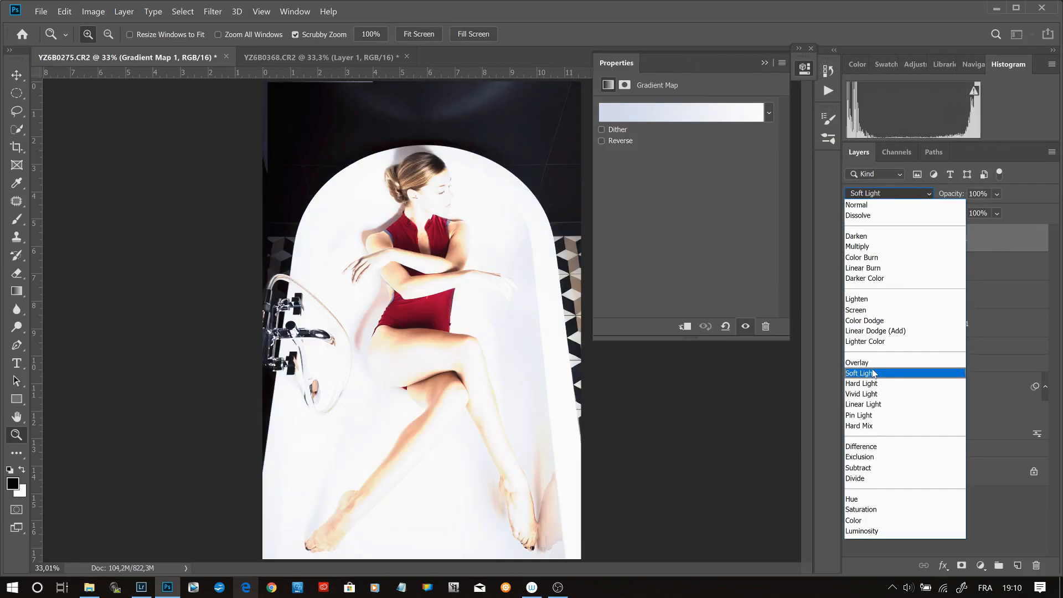
pyautogui.click(874, 374)
pyautogui.click(905, 239)
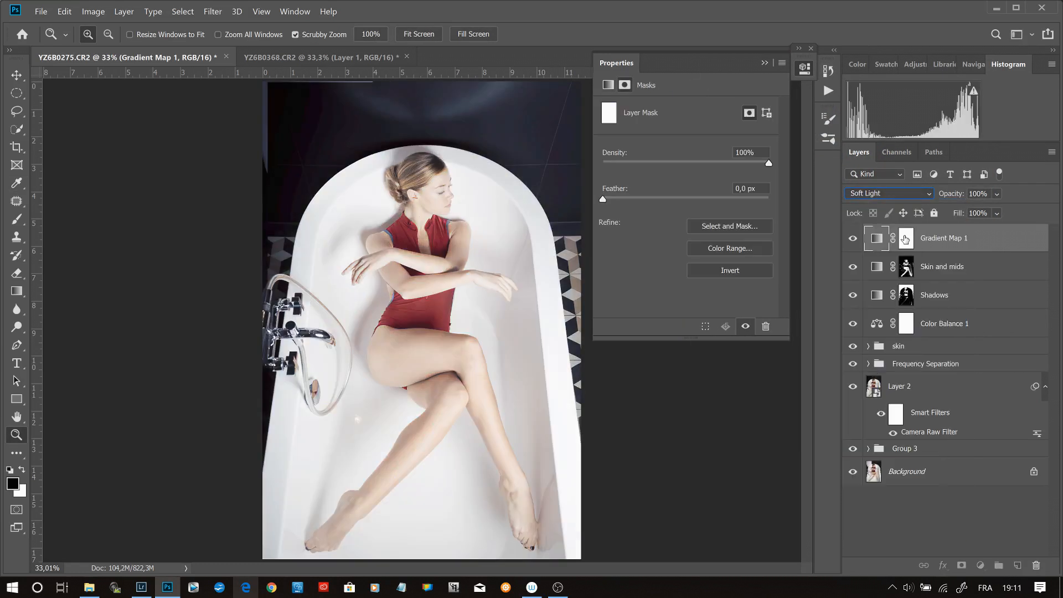
# - Open Color Range for the new Gradient Map layer's mask and restrict the selection to Highlights
pyautogui.click(208, 9)
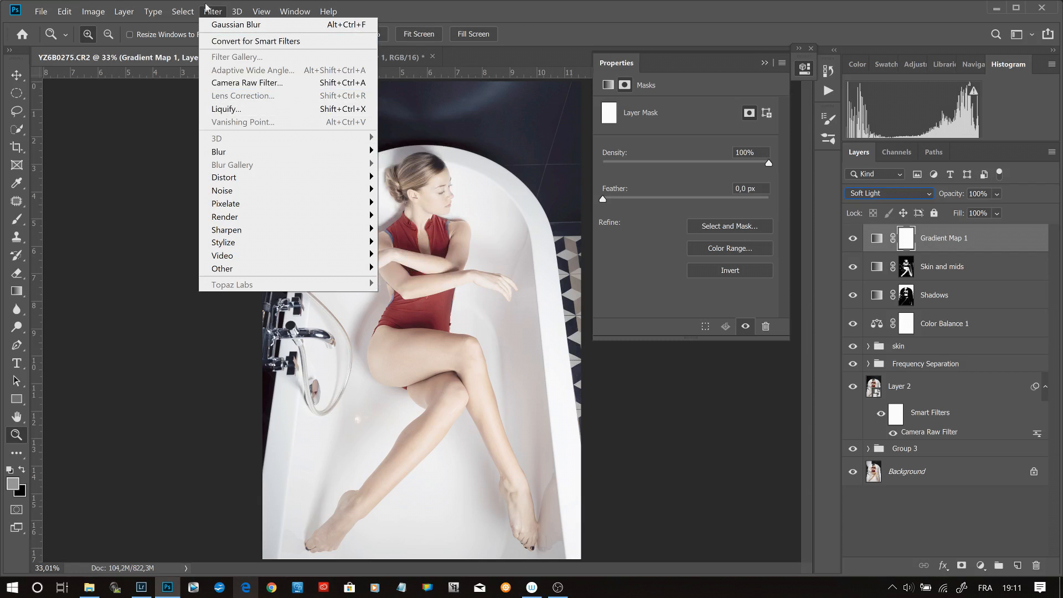
pyautogui.moveTo(185, 12)
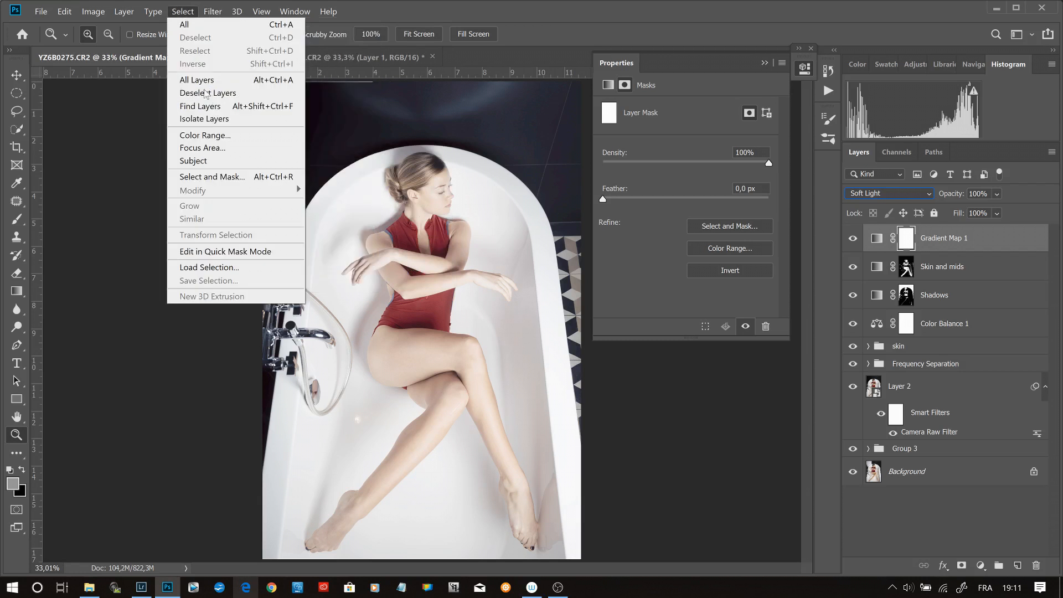
pyautogui.click(241, 137)
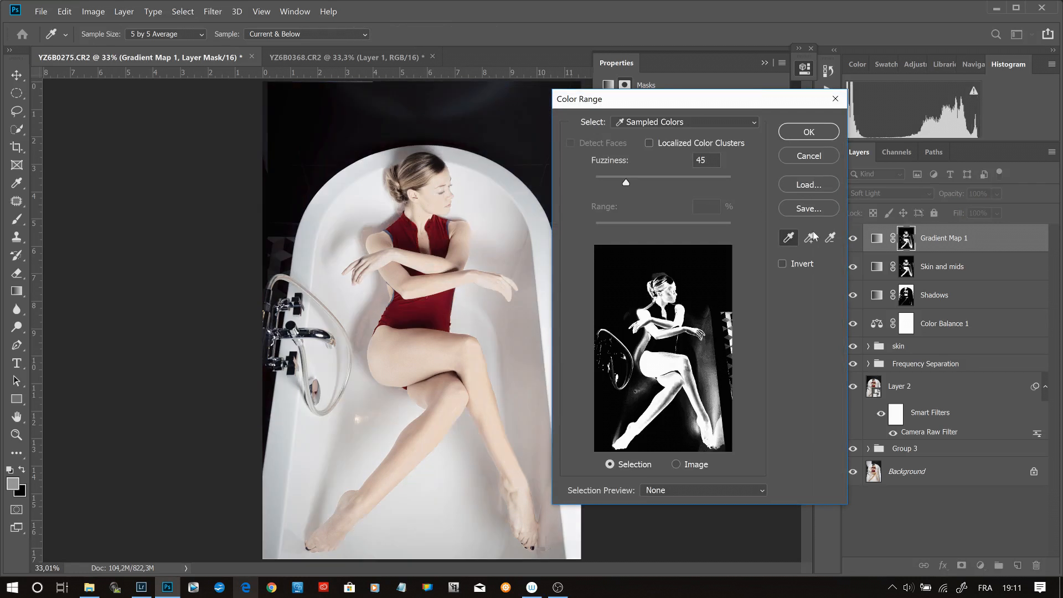
pyautogui.click(718, 121)
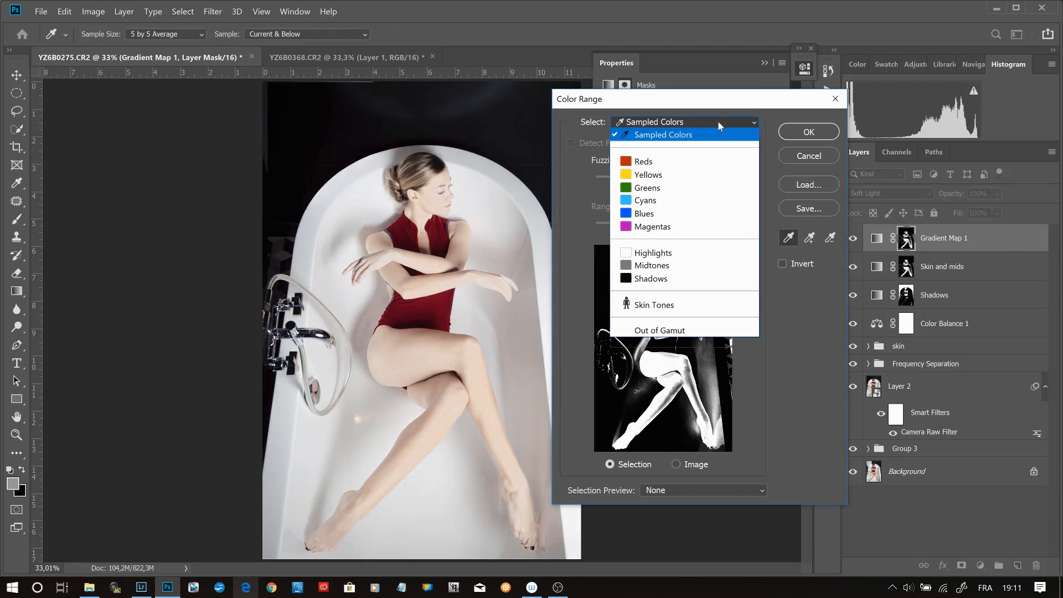
pyautogui.click(667, 254)
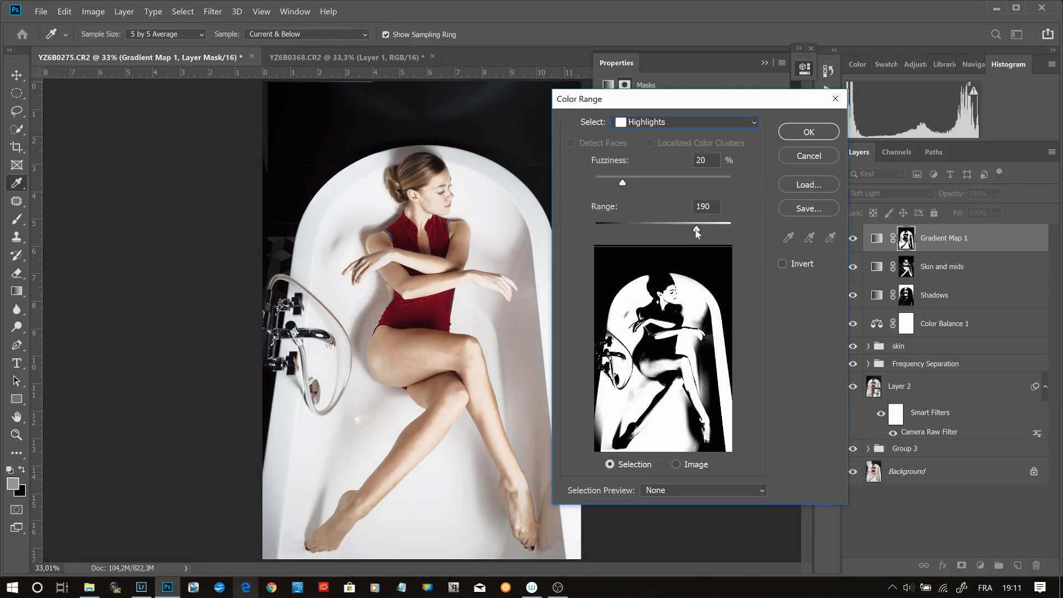
# - Set the highlights selection to 20% fuzziness and a range of 242, and apply it to the layer mask
pyautogui.moveTo(697, 232)
pyautogui.mouseDown()
pyautogui.moveTo(687, 231)
pyautogui.moveTo(718, 231)
pyautogui.mouseUp()
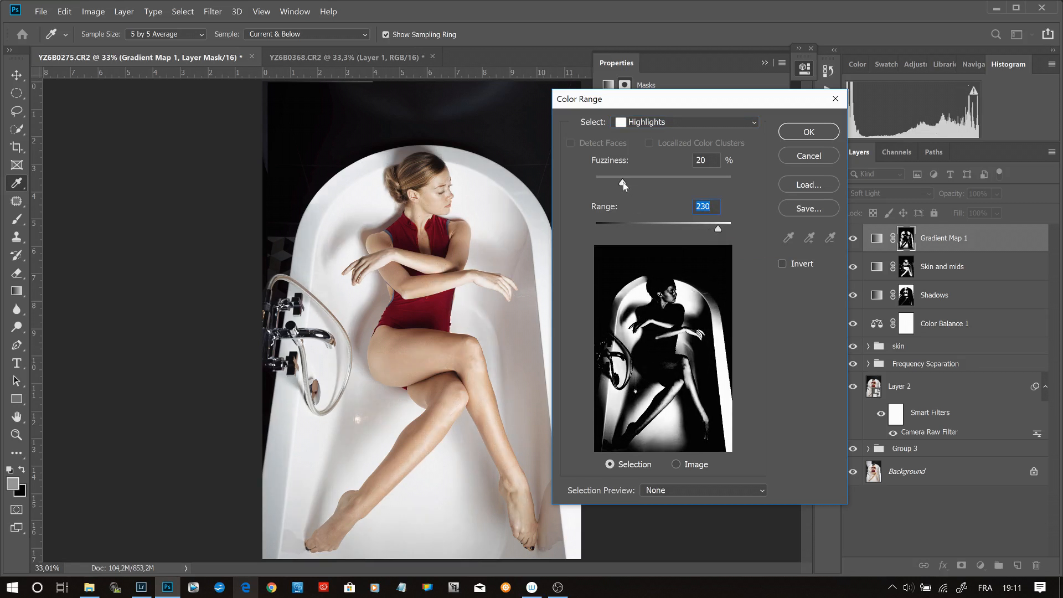
pyautogui.hotkey('ctrl', '+')
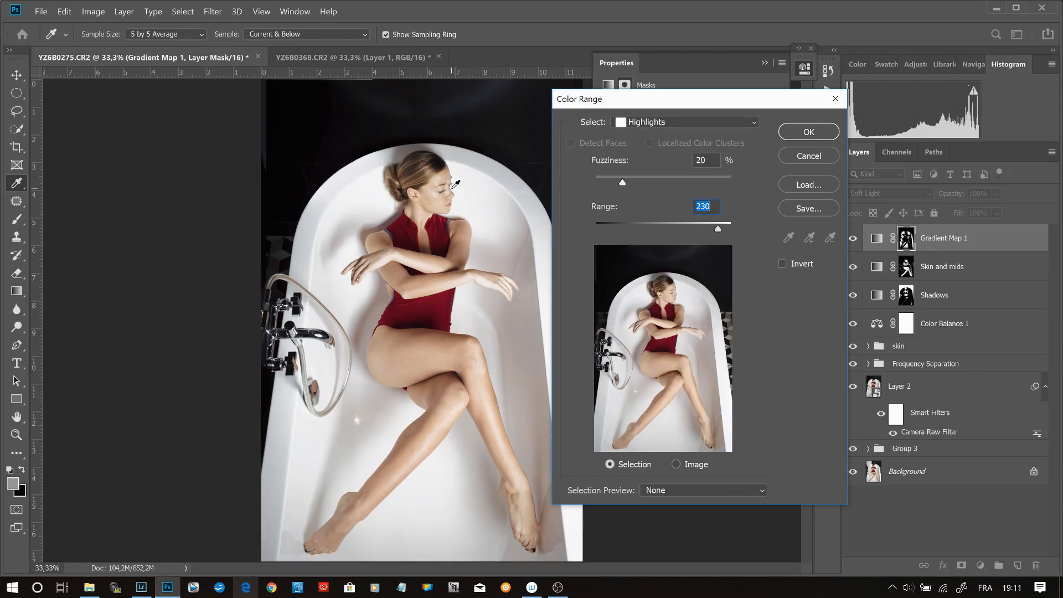
pyautogui.hotkey('ctrl', '+')
pyautogui.hotkey('ctrl', '+')
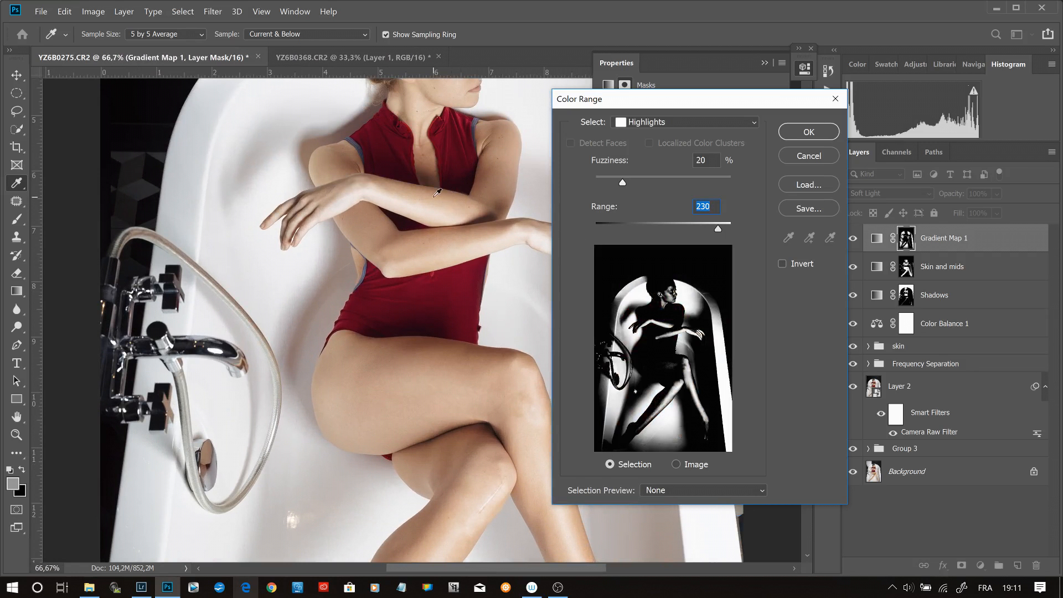
pyautogui.hotkey('ctrl', '+')
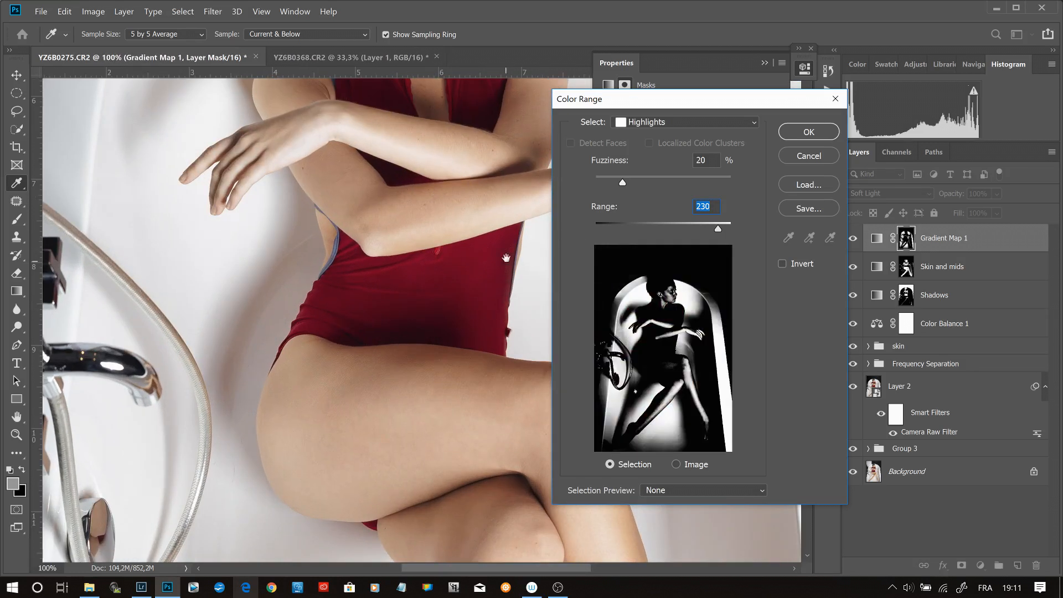
pyautogui.moveTo(437, 151); pyautogui.dragTo(376, 426)
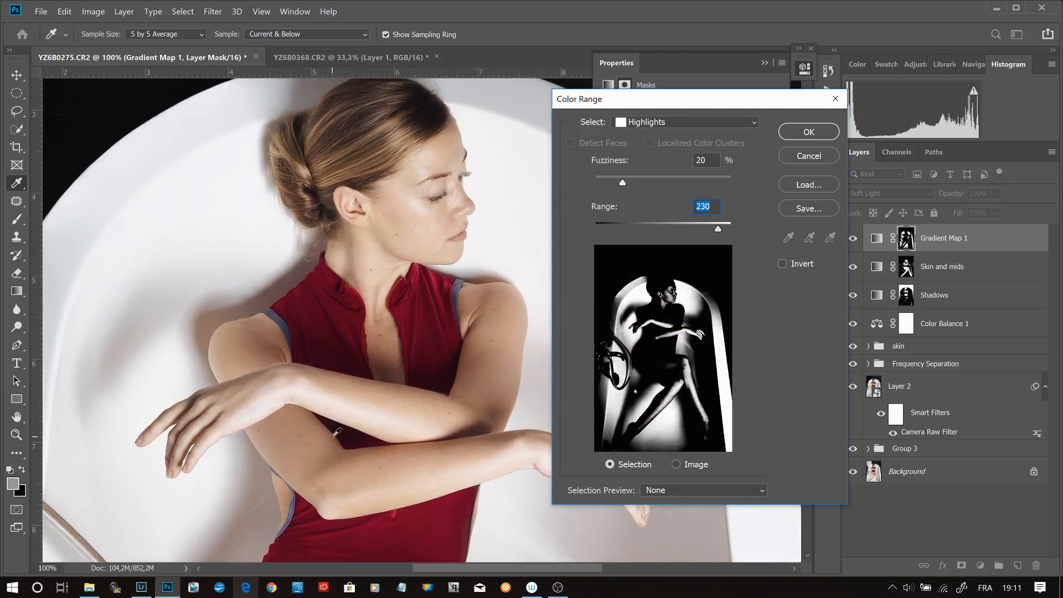
pyautogui.moveTo(622, 183); pyautogui.dragTo(620, 185)
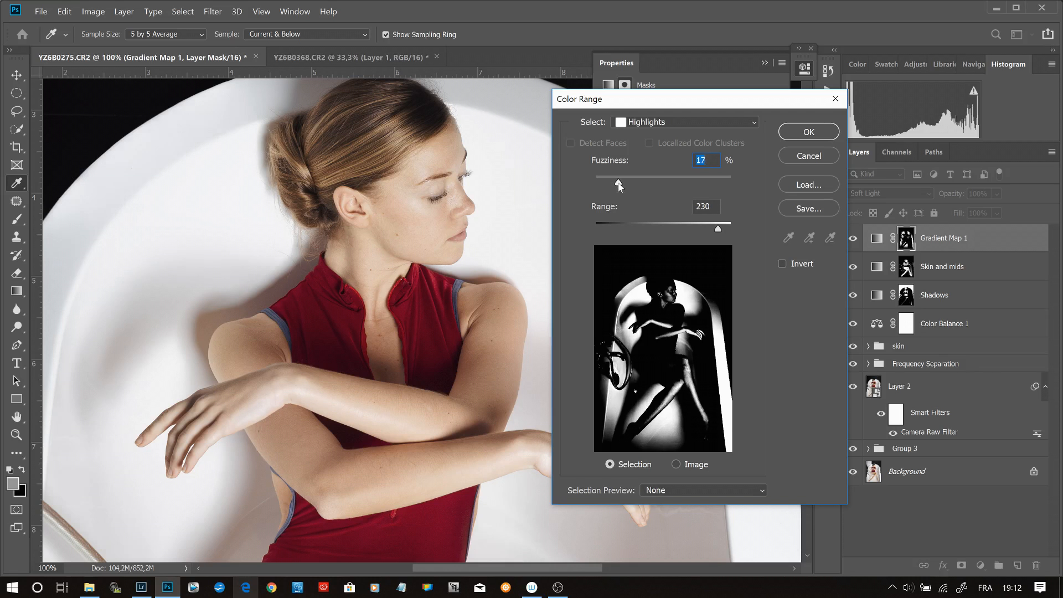
pyautogui.write('20')
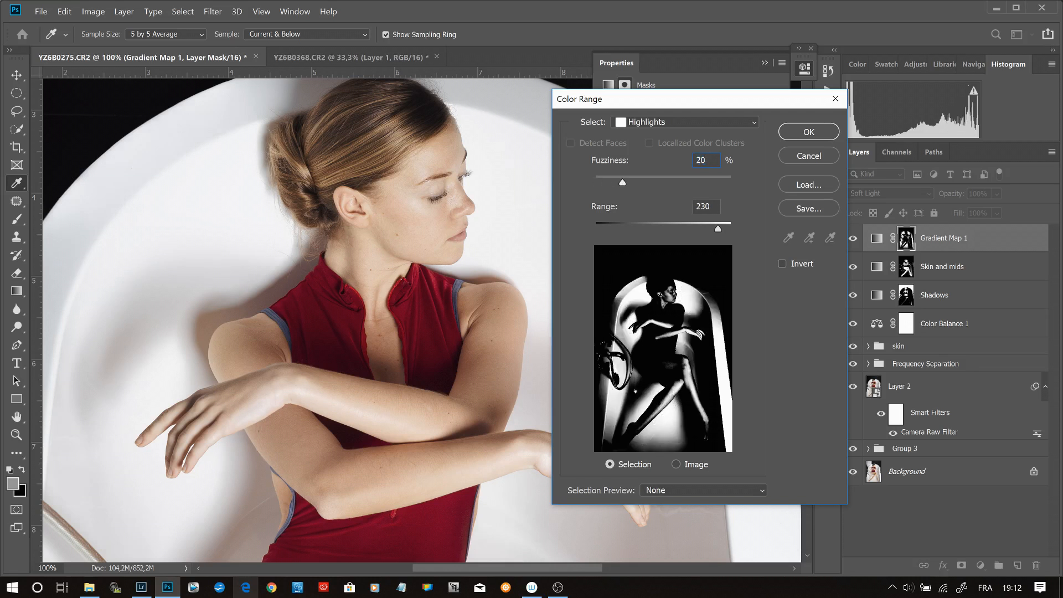
pyautogui.moveTo(718, 228); pyautogui.dragTo(702, 232)
pyautogui.moveTo(701, 232); pyautogui.dragTo(724, 232)
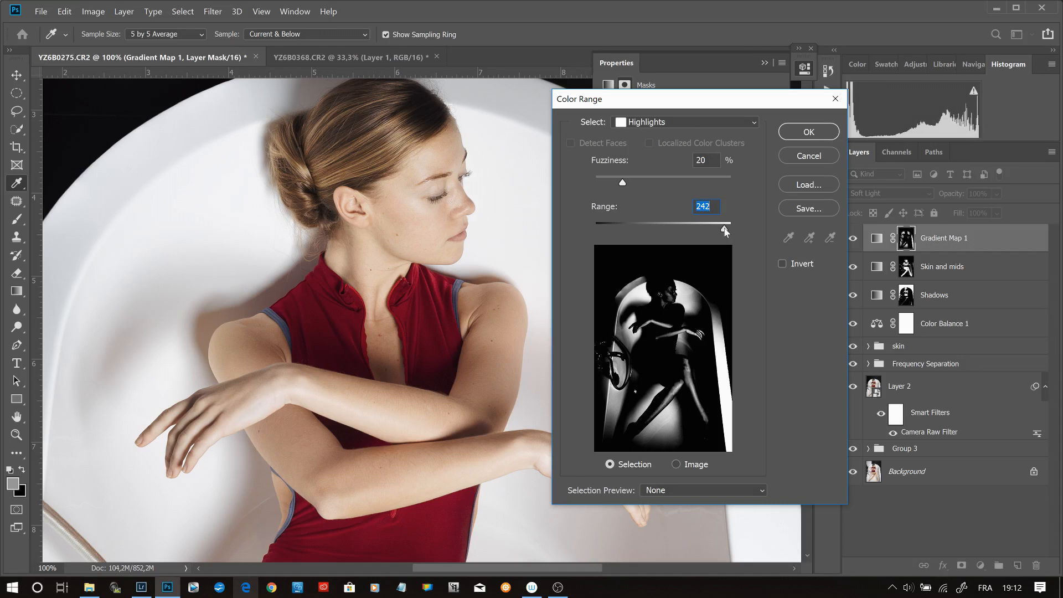
pyautogui.click(788, 131)
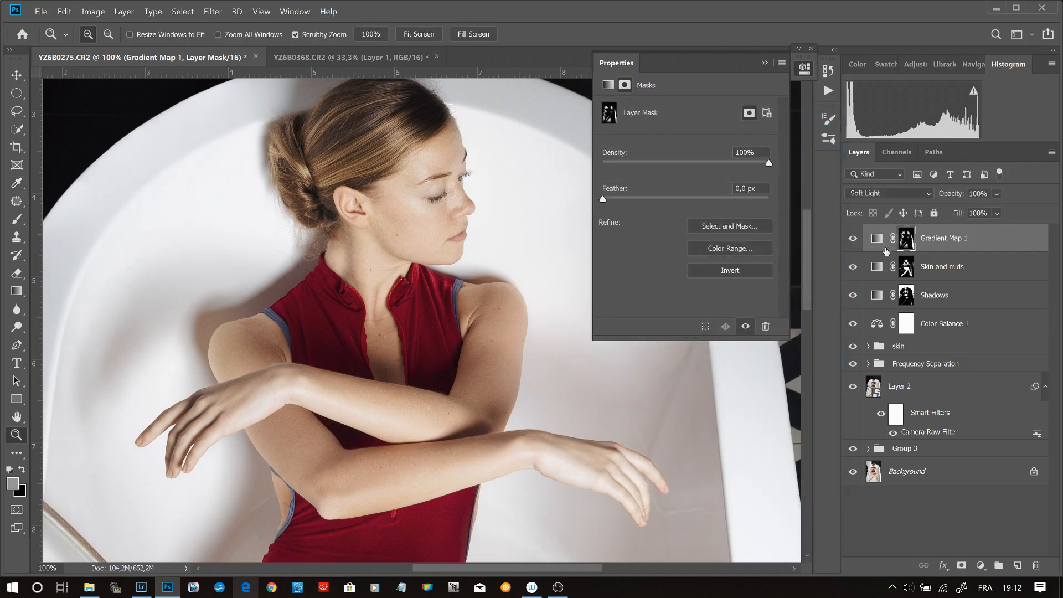
# - Compare the image with the masked Gradient Map 1 layer hidden and shown
pyautogui.click(853, 239)
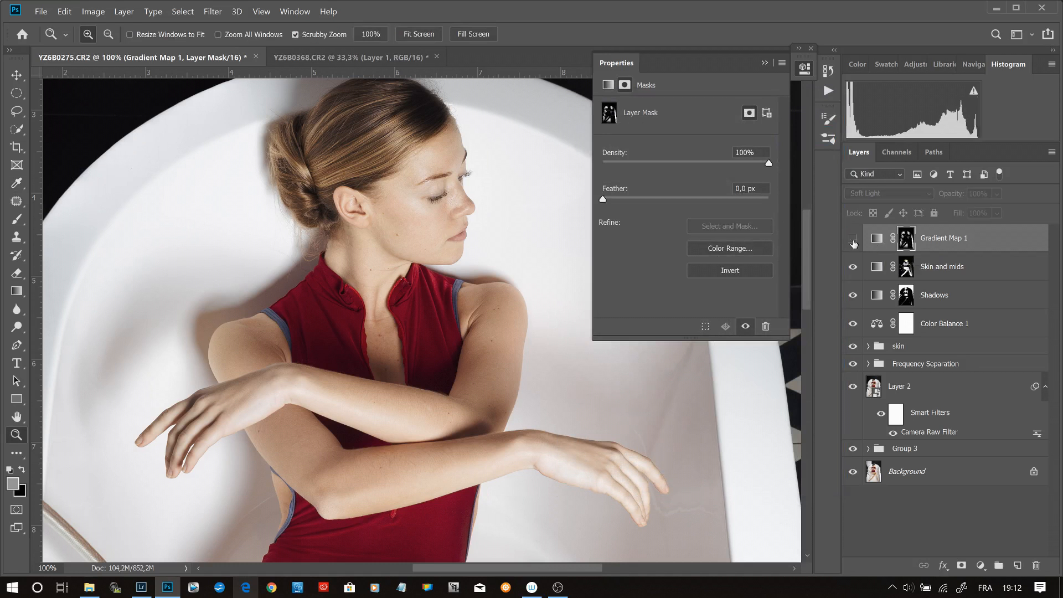
pyautogui.click(853, 239)
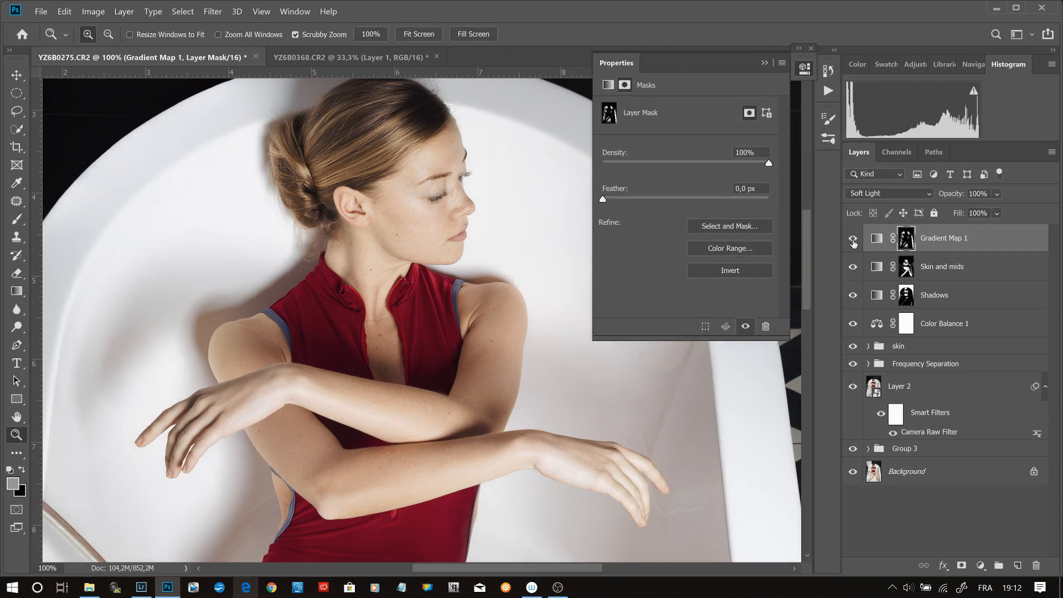
pyautogui.click(853, 241)
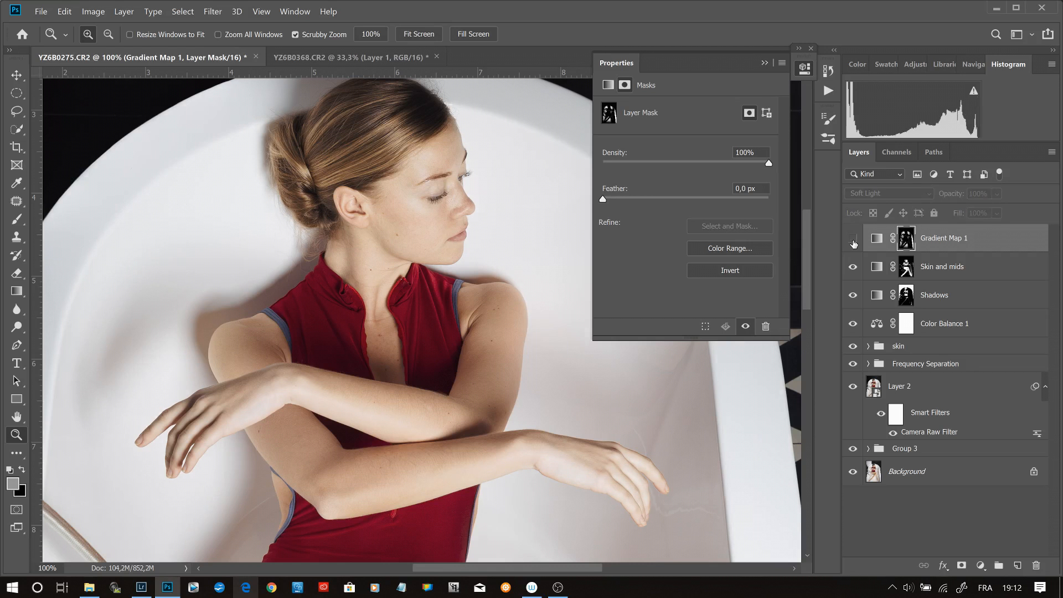
pyautogui.click(853, 241)
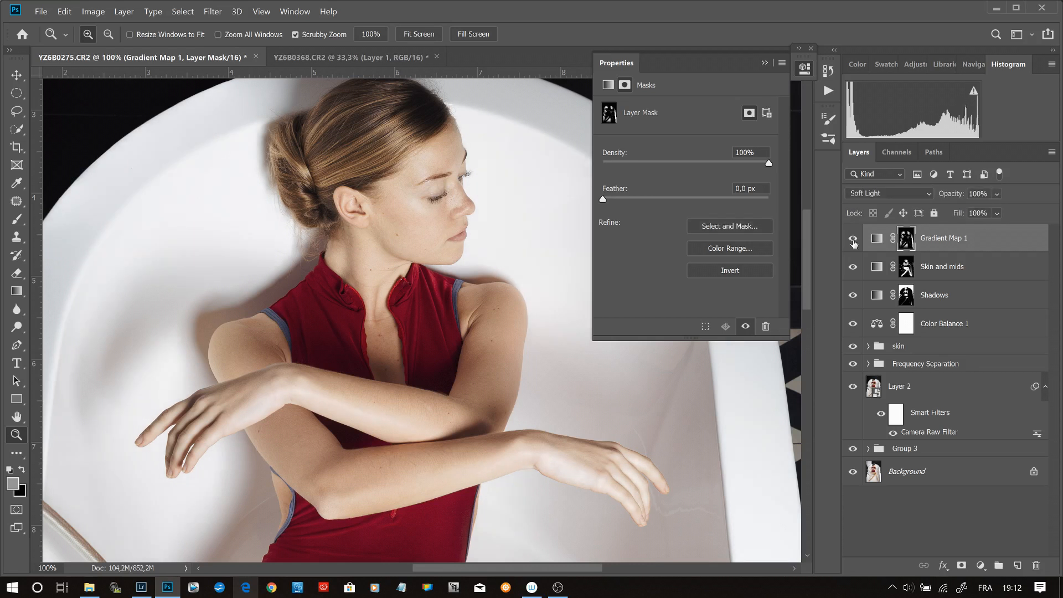
# - Reduce the Gradient Map 1 layer's opacity to 50%, comparing the image with the layer hidden and shown
pyautogui.click(978, 194)
pyautogui.write('85')
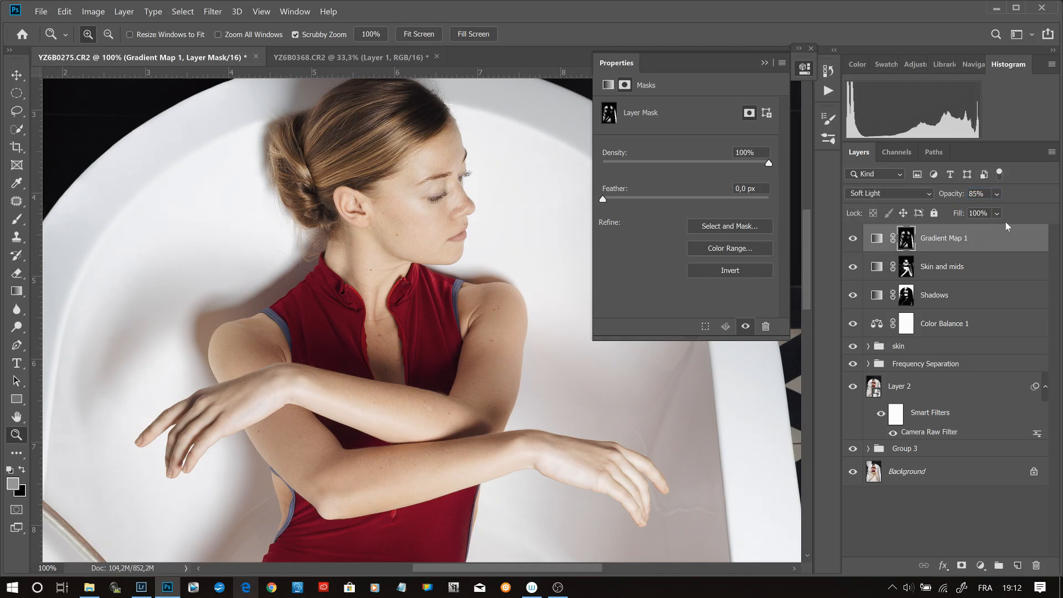
pyautogui.write('55')
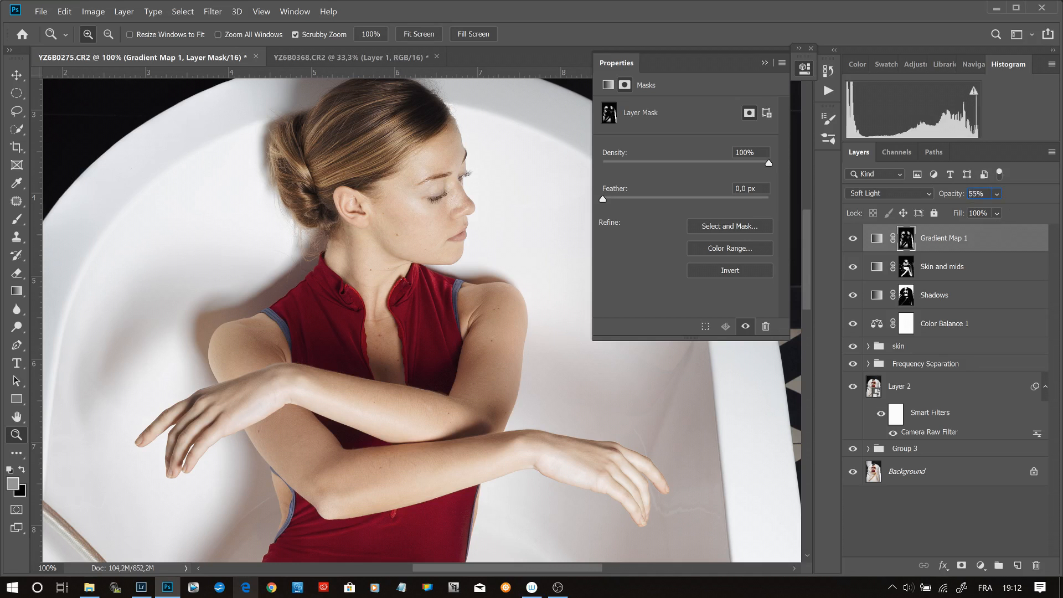
pyautogui.click(854, 239)
pyautogui.click(854, 238)
pyautogui.click(853, 239)
pyautogui.click(853, 238)
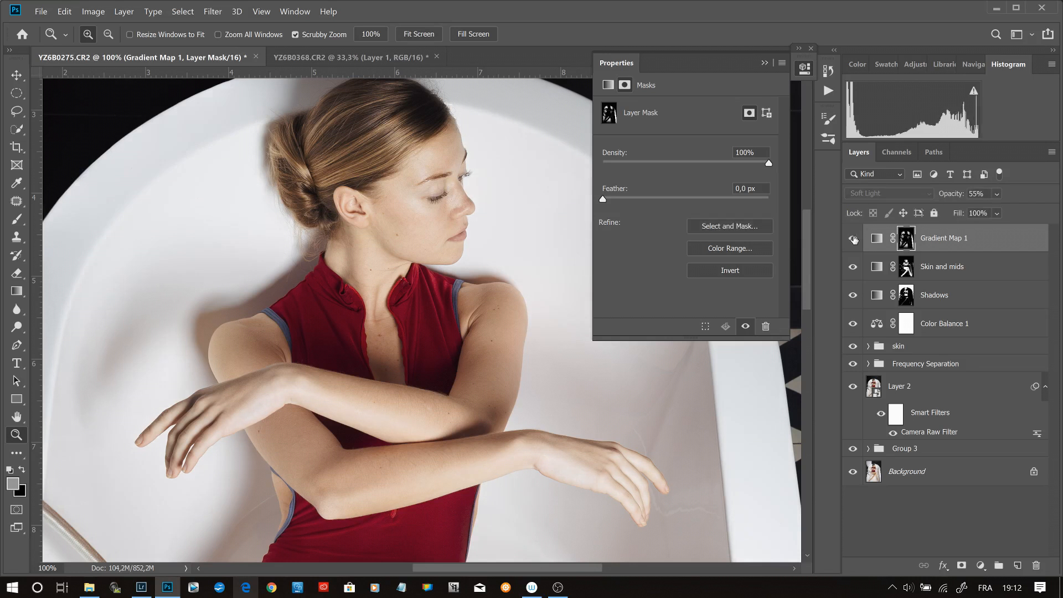
pyautogui.click(977, 194)
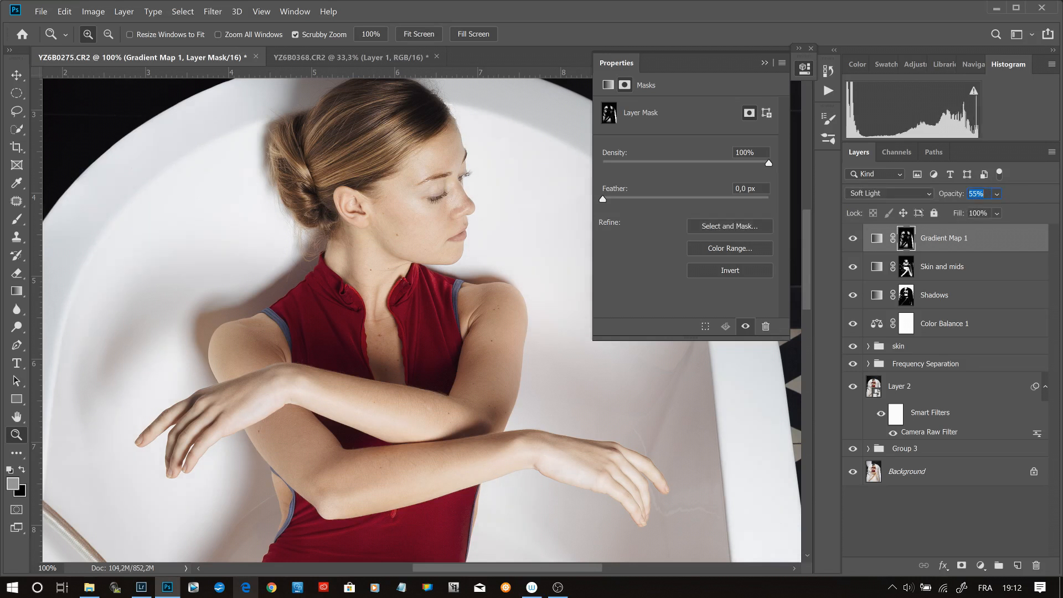
pyautogui.write('50')
pyautogui.press('Return')
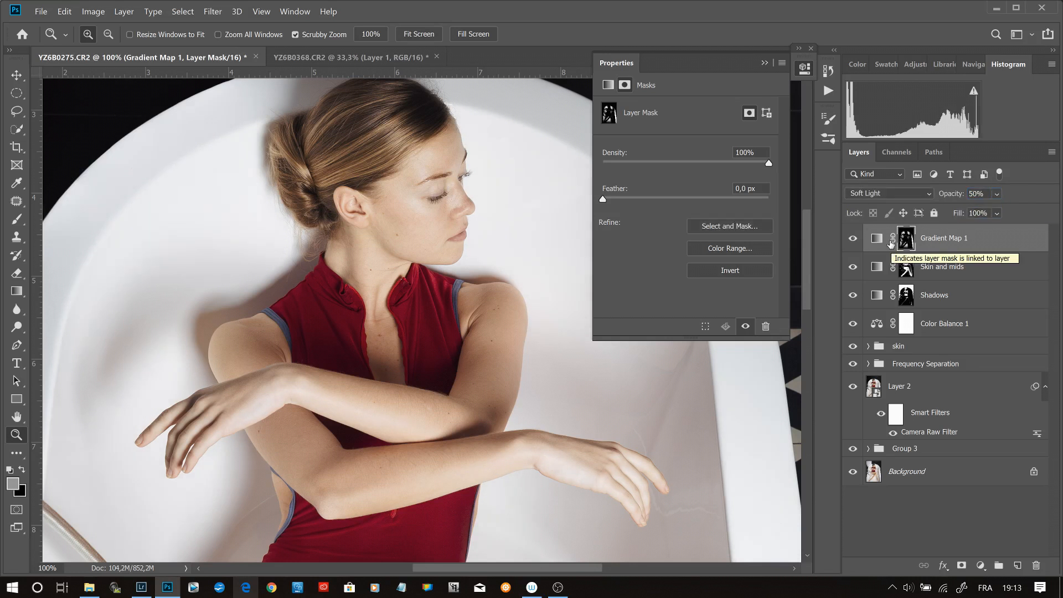
# - Inspect the arm and hand up close with all three Gradient Map layers hidden and shown
pyautogui.hotkey('ctrl', '0')
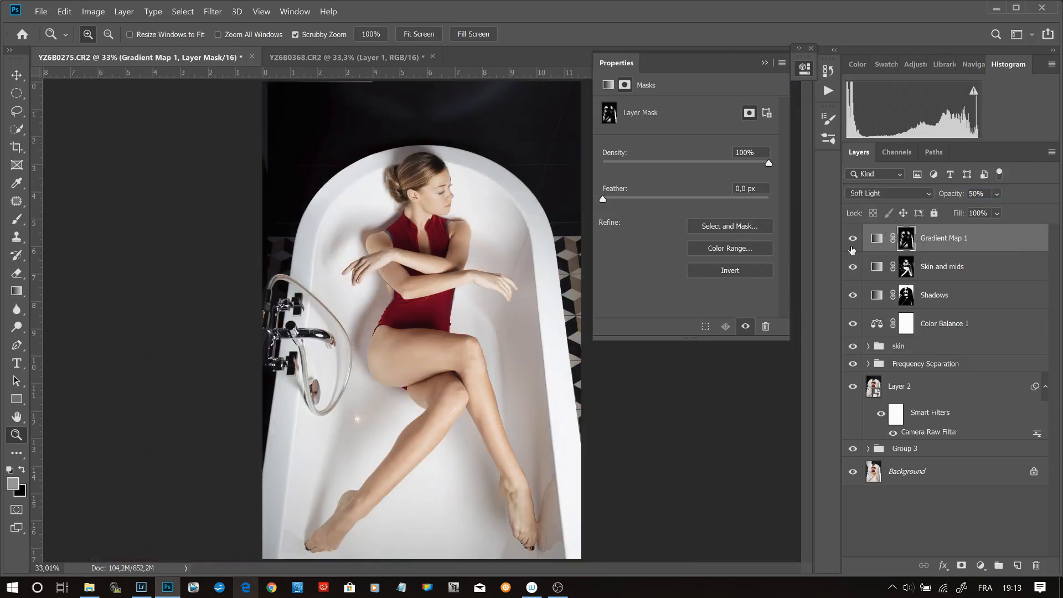
pyautogui.moveTo(346, 246); pyautogui.dragTo(310, 249)
pyautogui.click(310, 249)
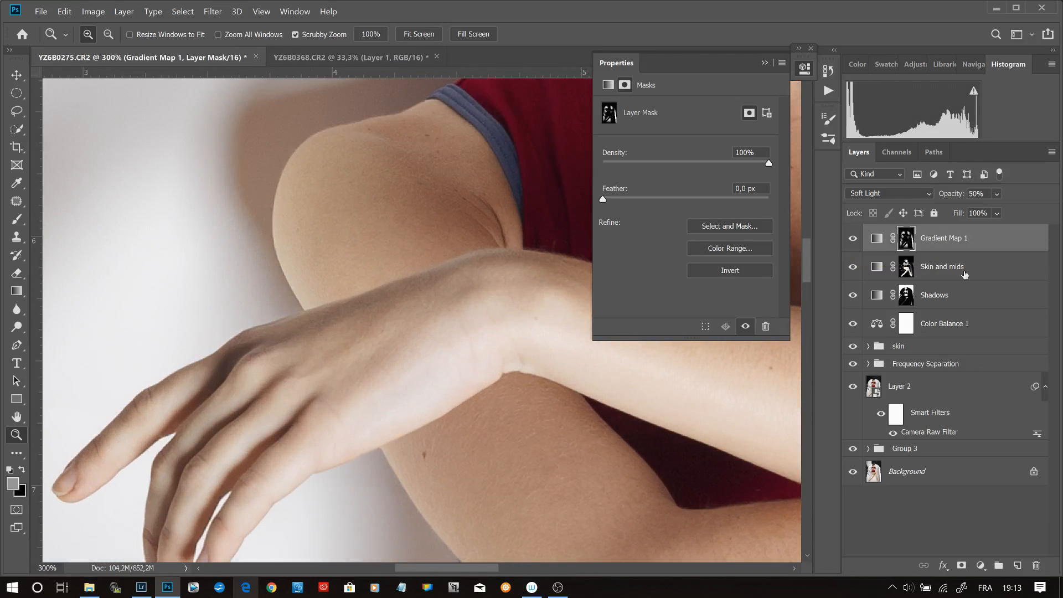
pyautogui.moveTo(854, 239); pyautogui.dragTo(856, 309)
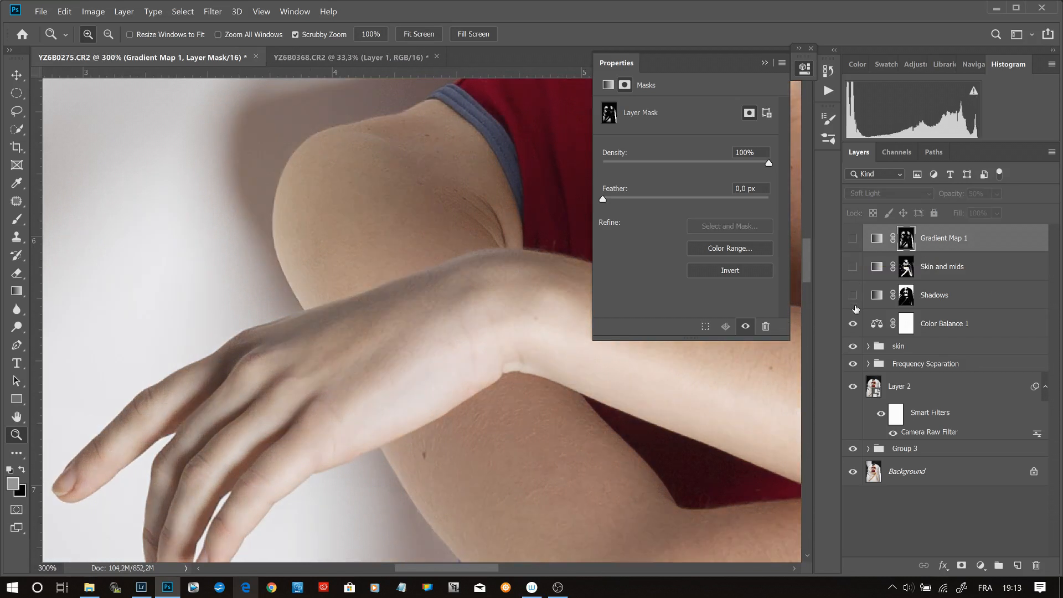
pyautogui.click(853, 296)
pyautogui.click(852, 272)
pyautogui.click(854, 246)
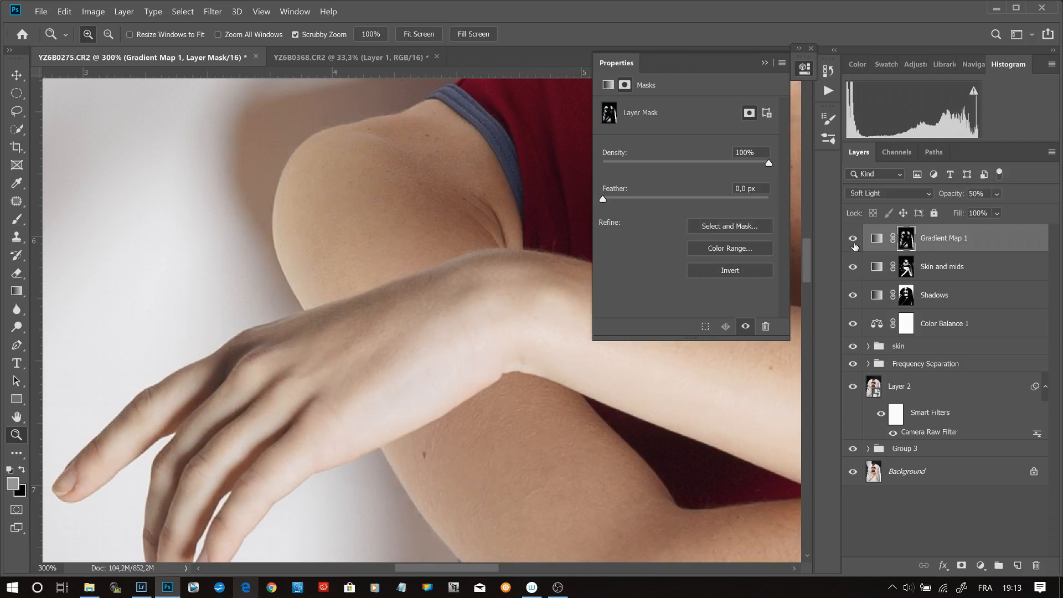
pyautogui.hotkey('ctrl', '0')
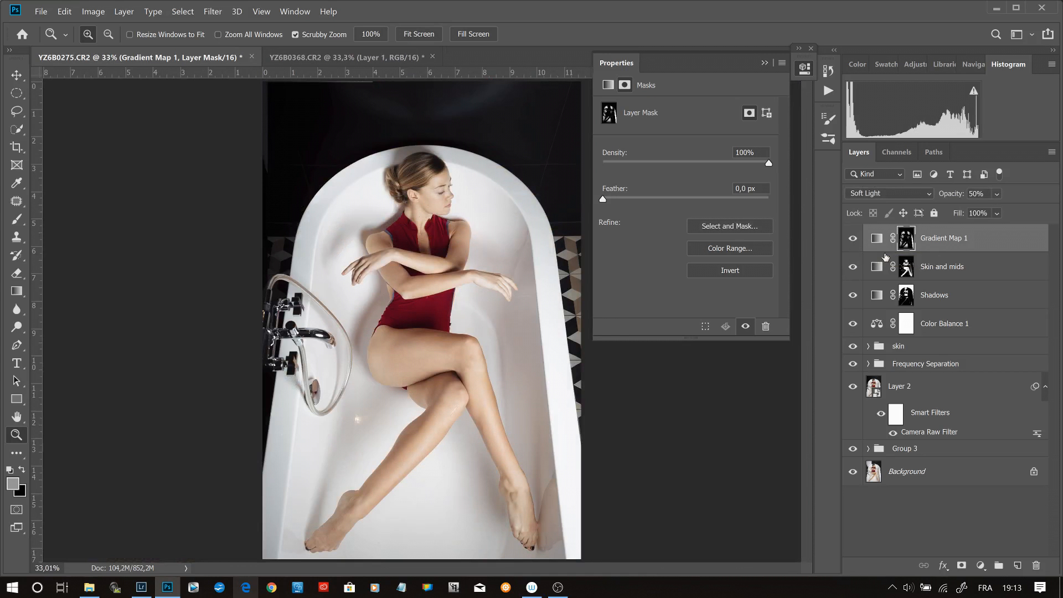
# - Compare the full image with the Gradient Map 1, Skin and mids, and Shadows layers each hidden and shown in turn
pyautogui.click(854, 242)
pyautogui.click(853, 241)
pyautogui.click(850, 268)
pyautogui.click(849, 268)
pyautogui.click(853, 295)
pyautogui.click(854, 294)
# - Set the opacity of both the Shadows layer and the Skin and mids layer to 55%
pyautogui.click(942, 305)
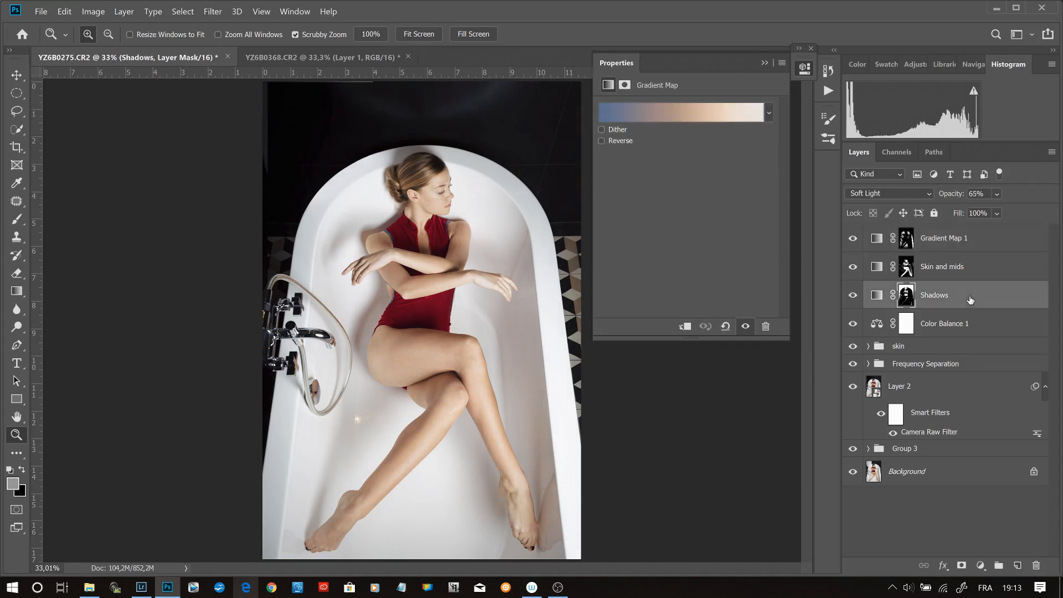
pyautogui.click(978, 195)
pyautogui.write('55')
pyautogui.click(994, 269)
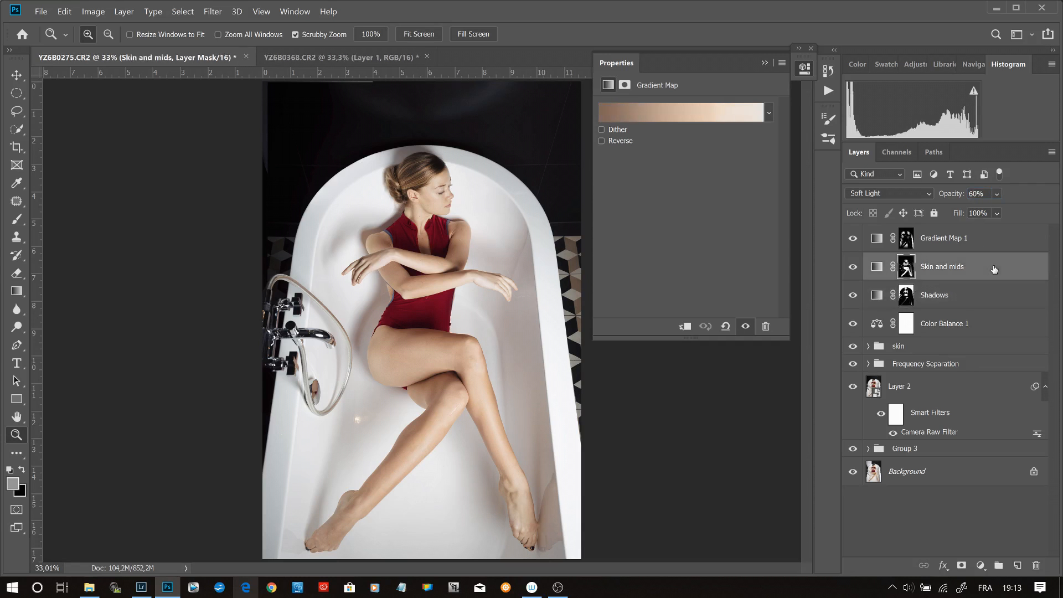
pyautogui.click(977, 194)
pyautogui.write('55')
pyautogui.press('Return')
# - Lower the Shadows layer's opacity to 50%
pyautogui.click(997, 299)
pyautogui.click(976, 194)
pyautogui.write('50')
pyautogui.press('Return')
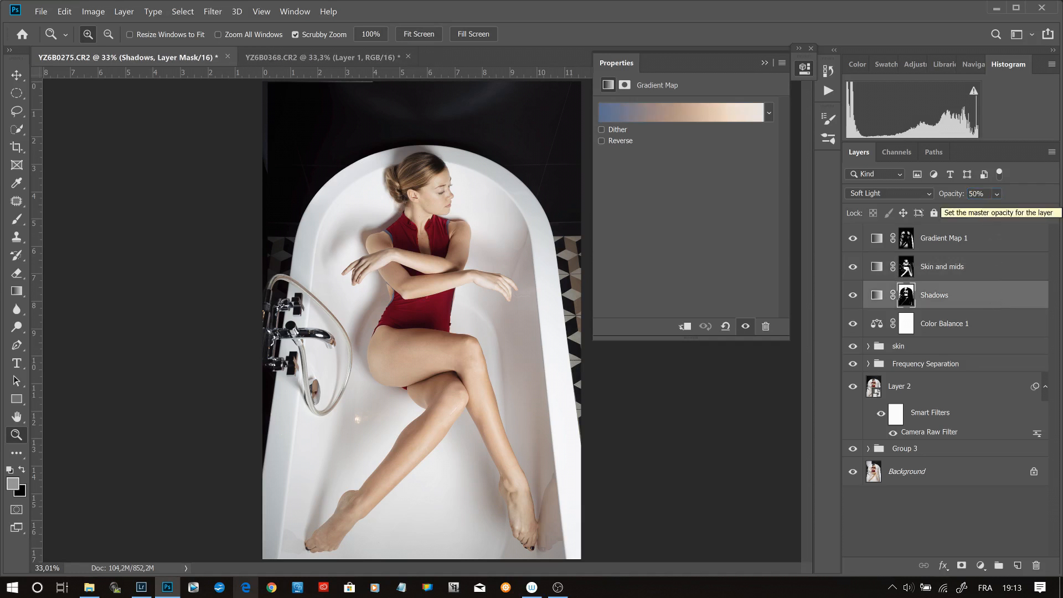
# - Add a Hue/Saturation adjustment layer above the Gradient Map 1 layer
pyautogui.click(993, 241)
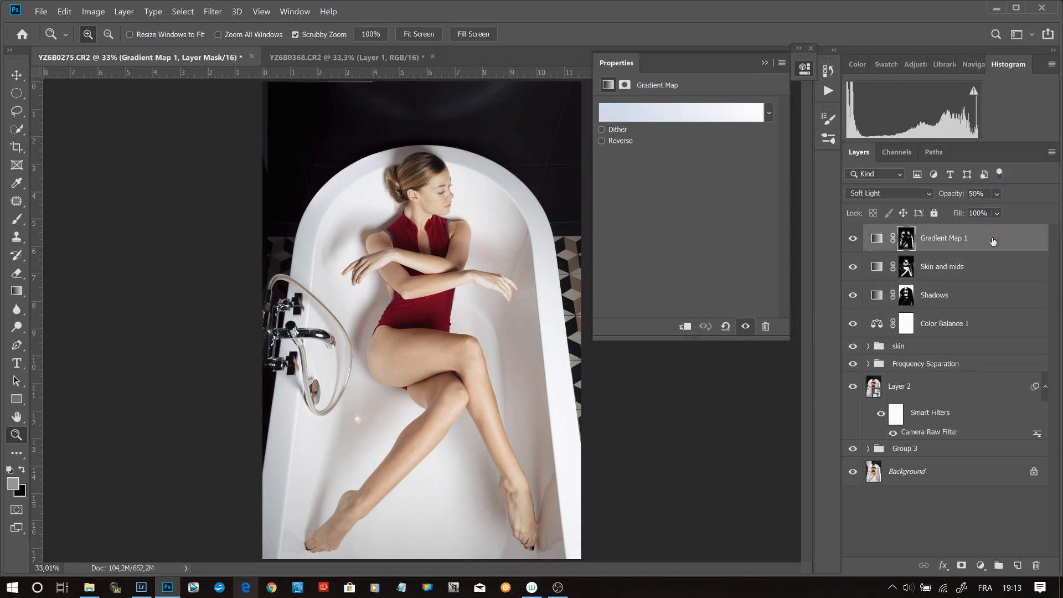
pyautogui.click(763, 63)
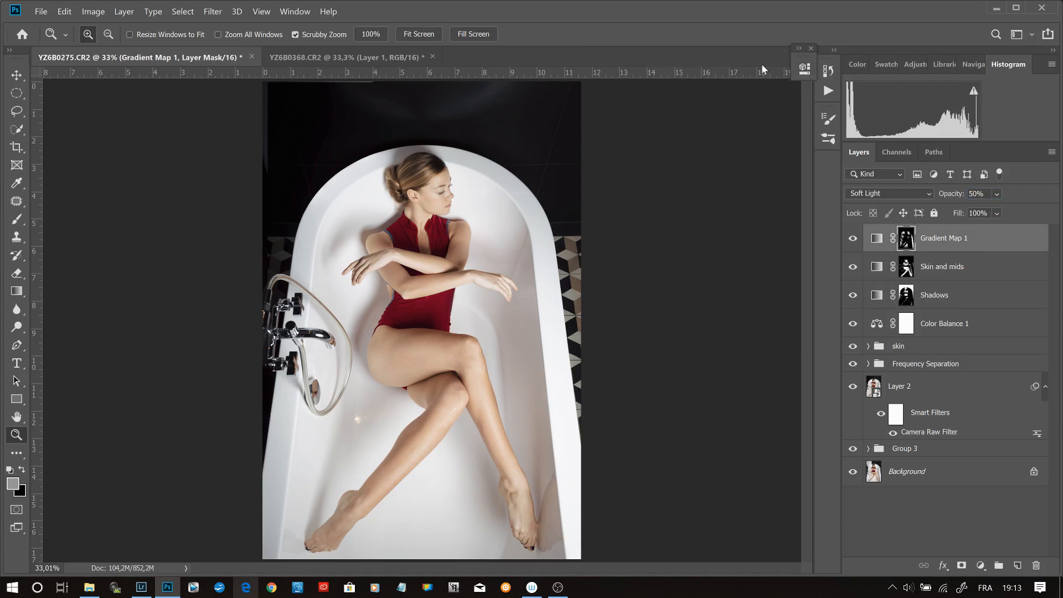
pyautogui.click(980, 565)
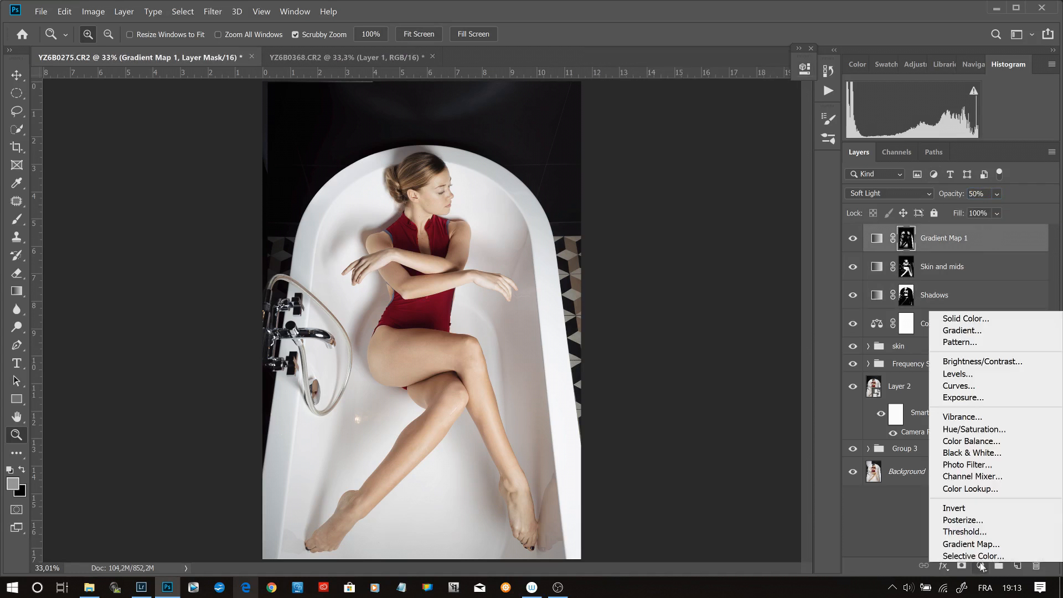
pyautogui.click(986, 430)
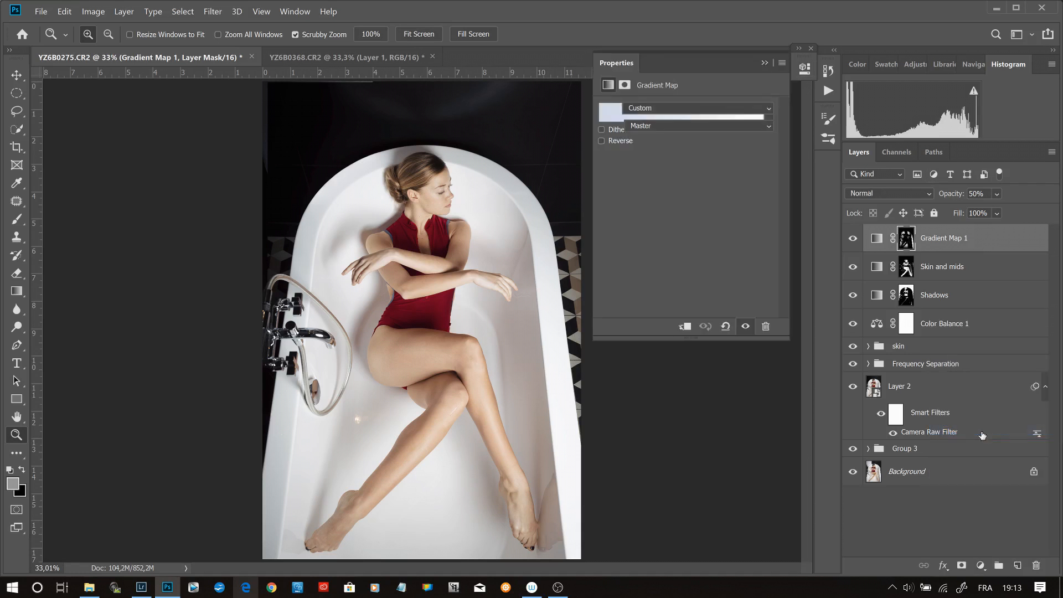
# - Set the Hue/Saturation layer's saturation to -100 and add a Curves adjustment layer beneath it, directly above Gradient Map 1
pyautogui.moveTo(689, 190); pyautogui.dragTo(573, 187)
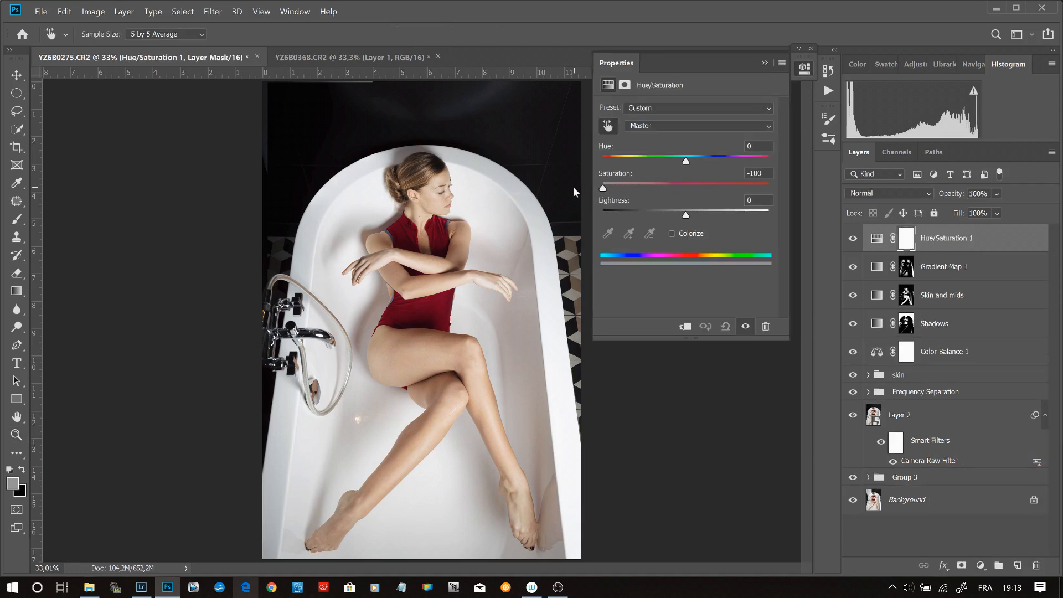
pyautogui.press('z')
pyautogui.click(1007, 273)
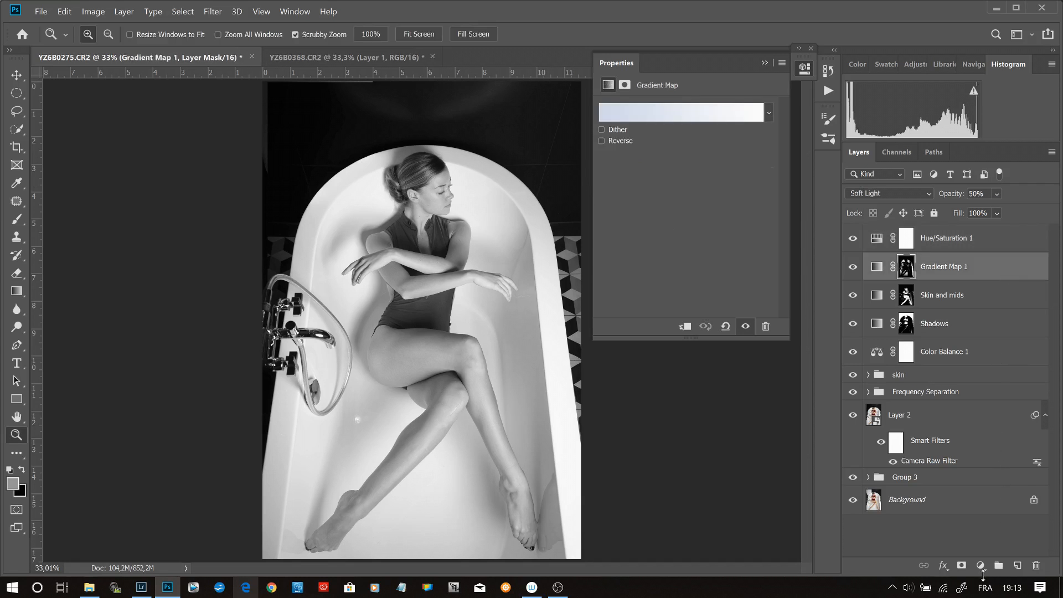
pyautogui.click(980, 566)
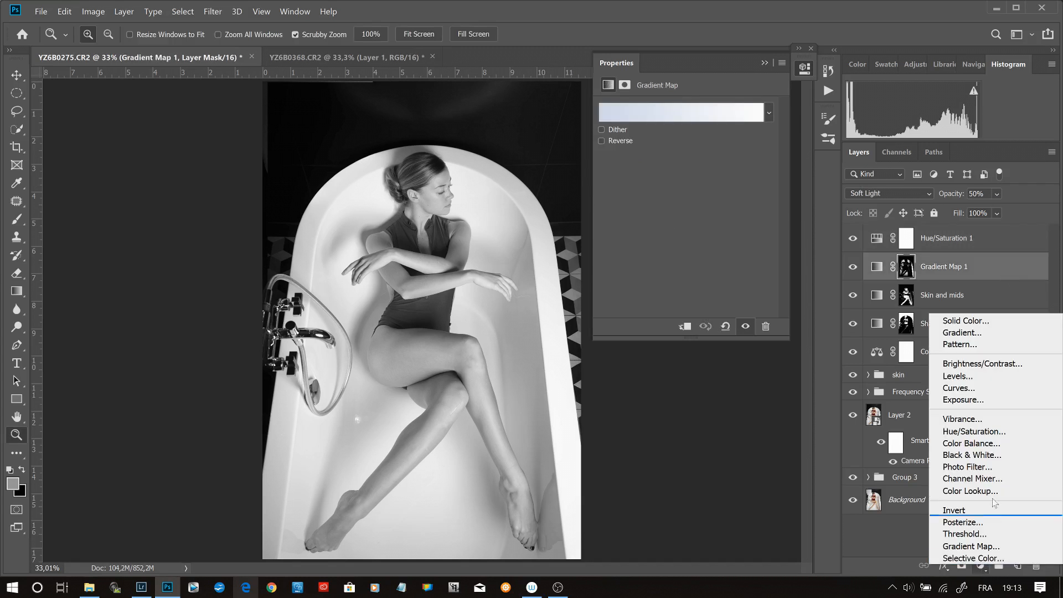
pyautogui.click(993, 388)
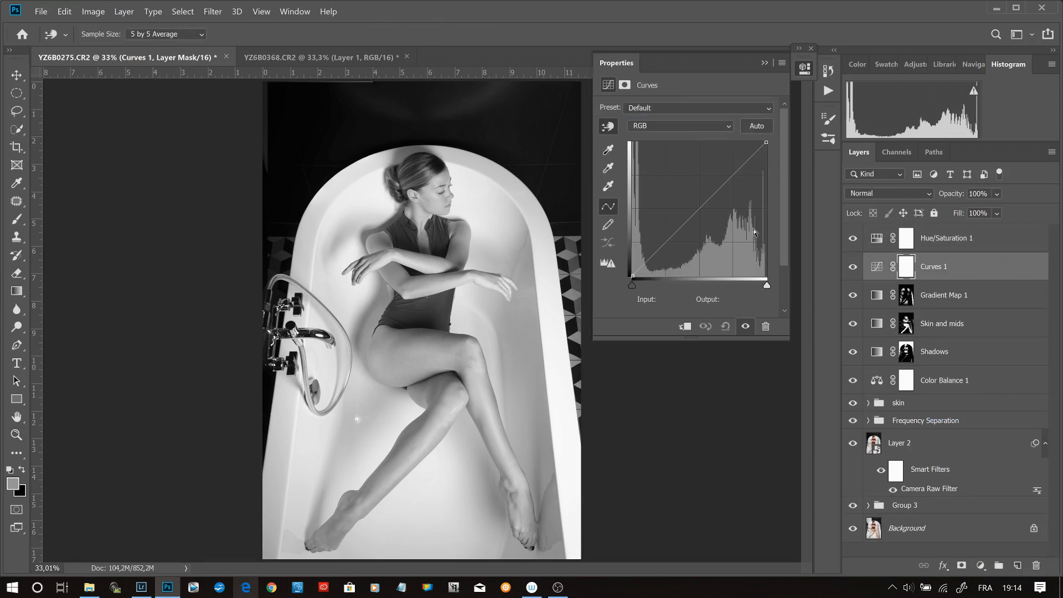
# - Add highlight, midtone and shadow points to the RGB curve from the face, lower leg and swimsuit, lowering the midtone to input 102, output 95
pyautogui.click(442, 177)
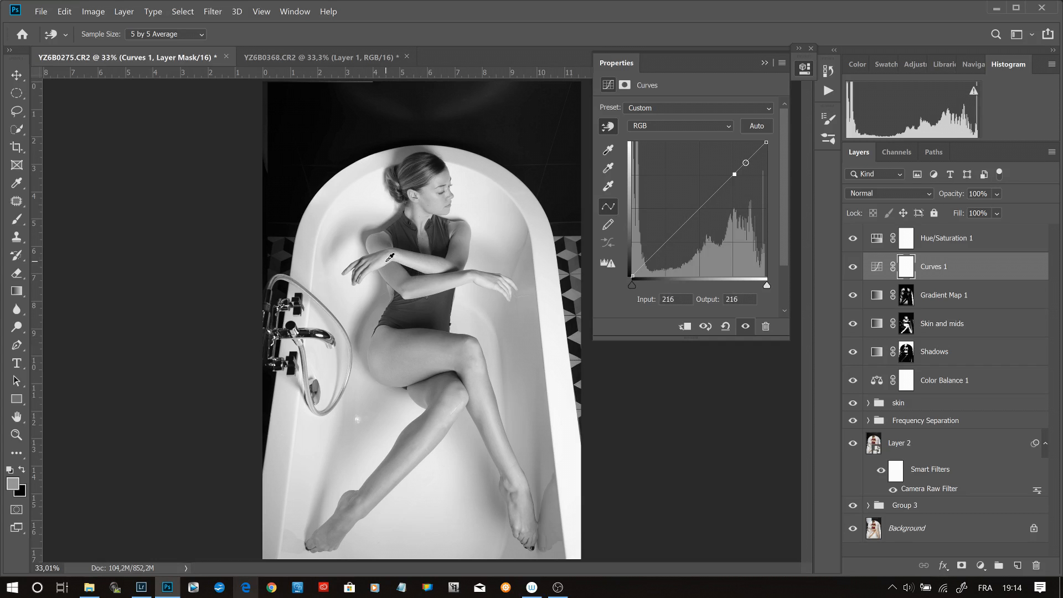
pyautogui.click(410, 432)
pyautogui.moveTo(410, 433); pyautogui.dragTo(411, 439)
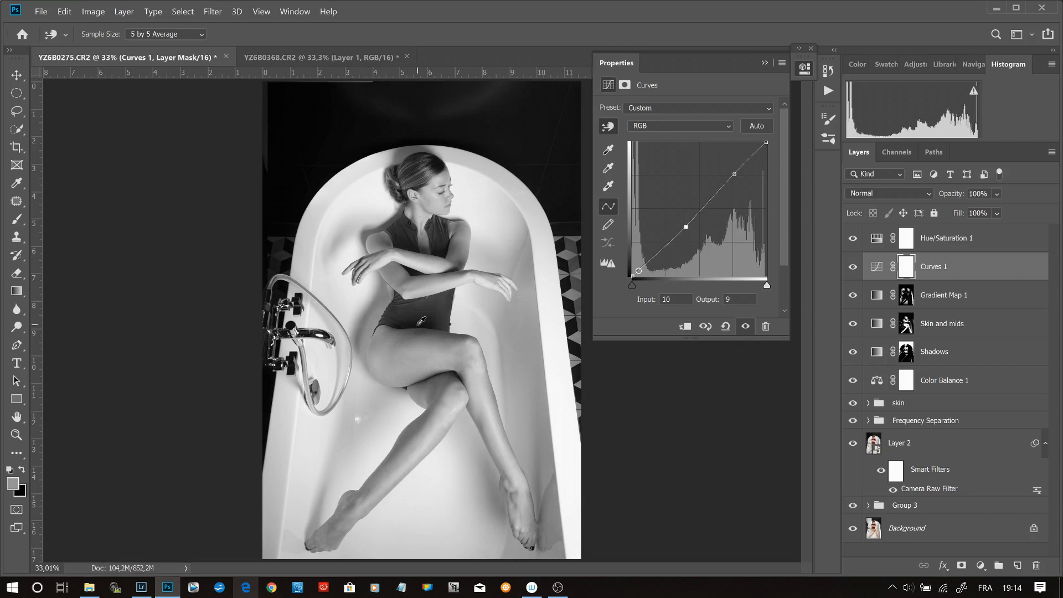
pyautogui.moveTo(418, 319); pyautogui.dragTo(419, 318)
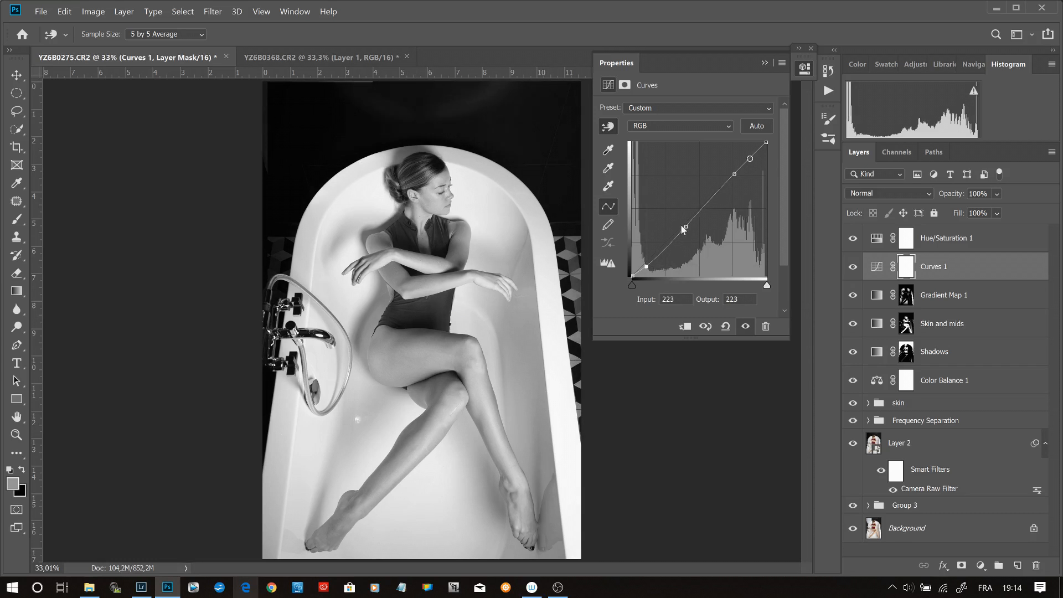
pyautogui.click(686, 226)
# - Hide the desaturating Hue/Saturation 1 layer and delete it
pyautogui.click(852, 239)
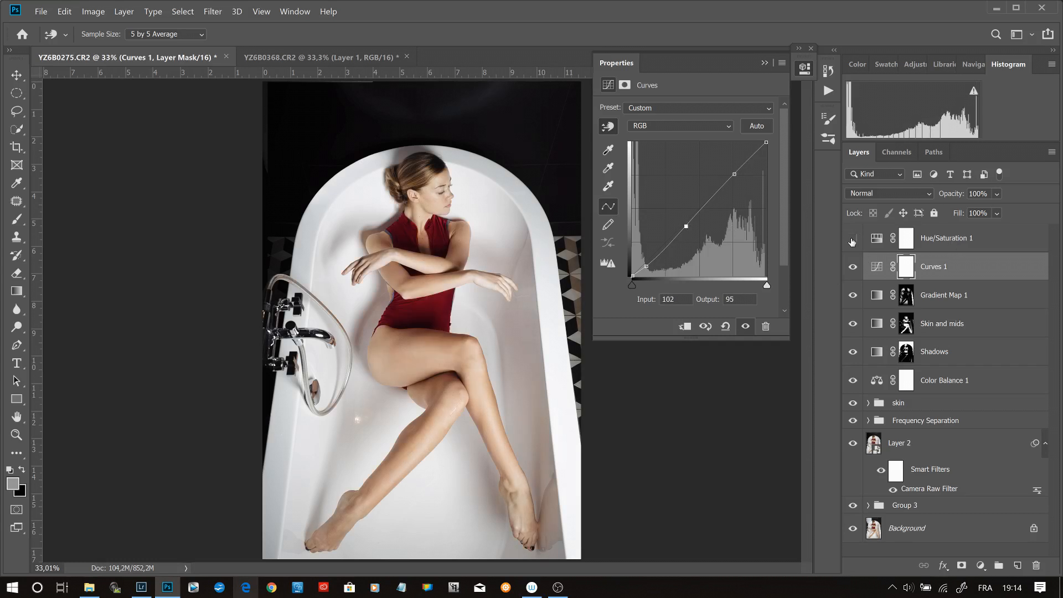
pyautogui.click(962, 239)
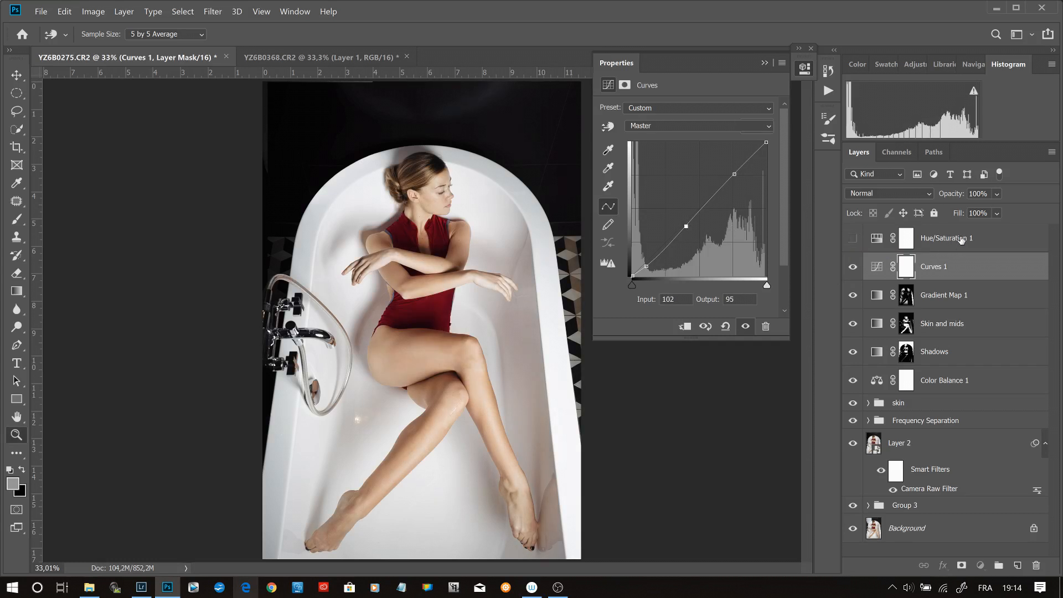
pyautogui.click(947, 267)
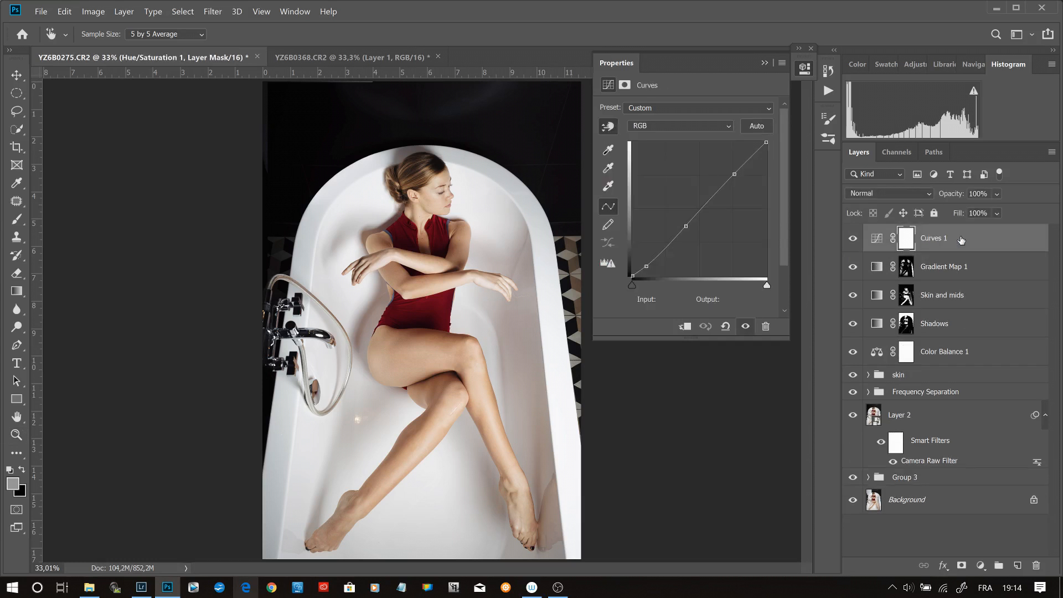
# - Set the Curves 1 layer's blend mode to Luminosity and compare the image with the layer hidden and shown
pyautogui.click(916, 195)
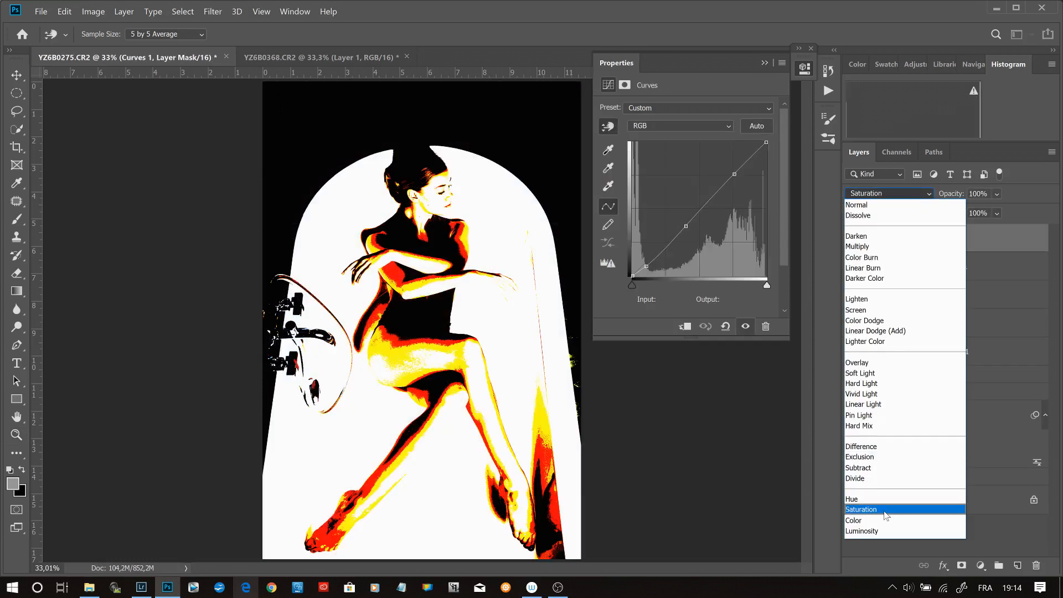
pyautogui.click(888, 531)
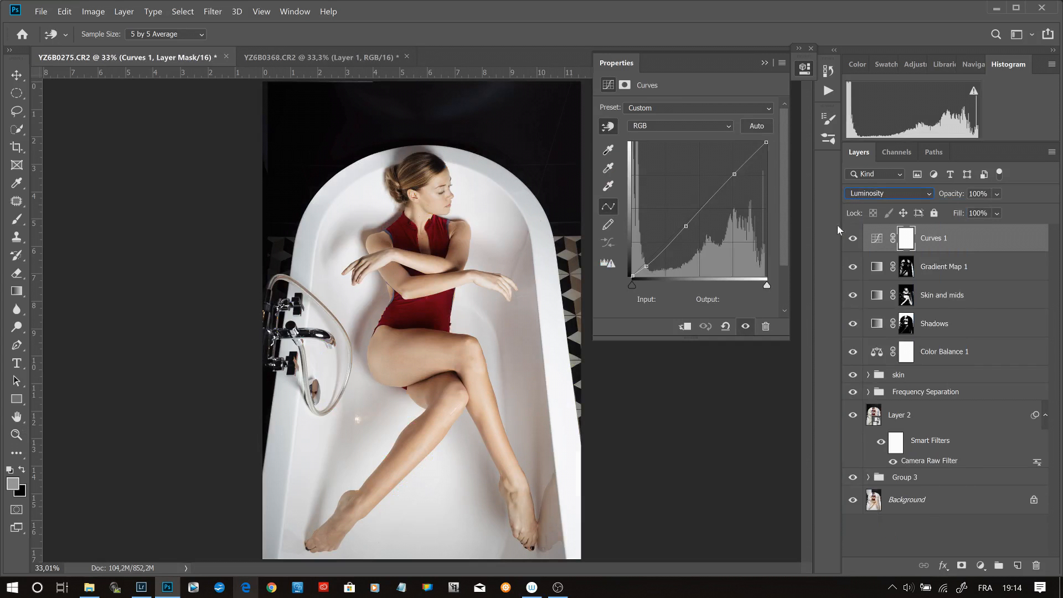
pyautogui.click(853, 240)
pyautogui.click(853, 240)
pyautogui.click(852, 240)
pyautogui.click(853, 240)
pyautogui.press('z')
pyautogui.click(980, 324)
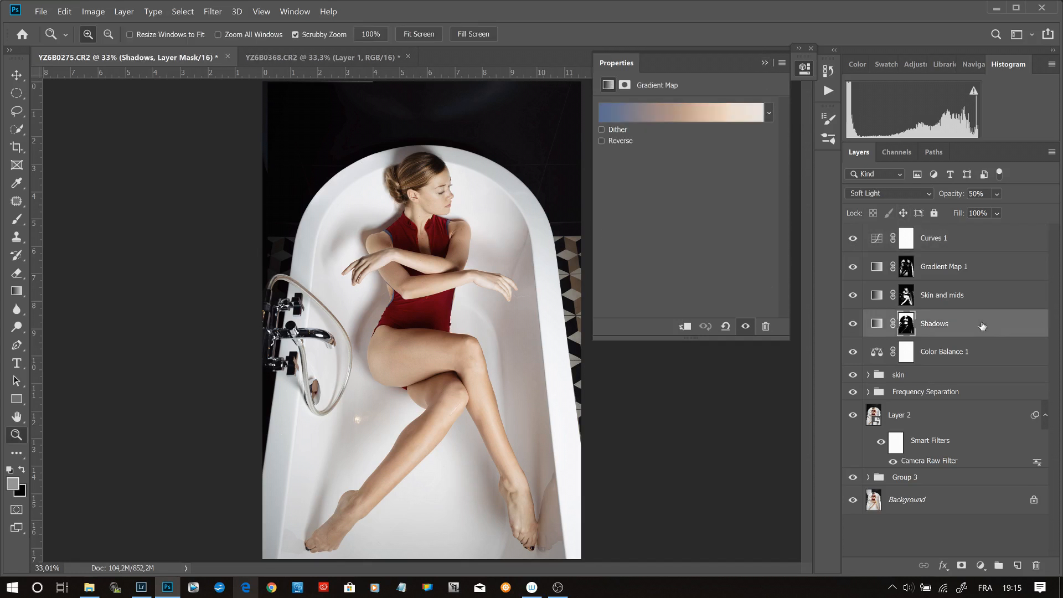
pyautogui.click(980, 565)
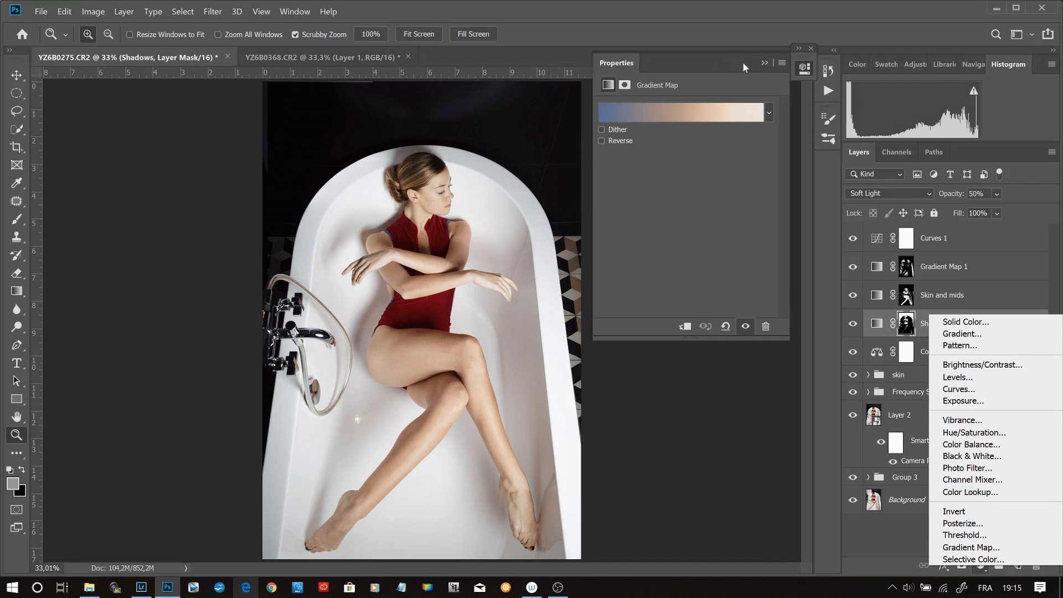
pyautogui.click(1041, 195)
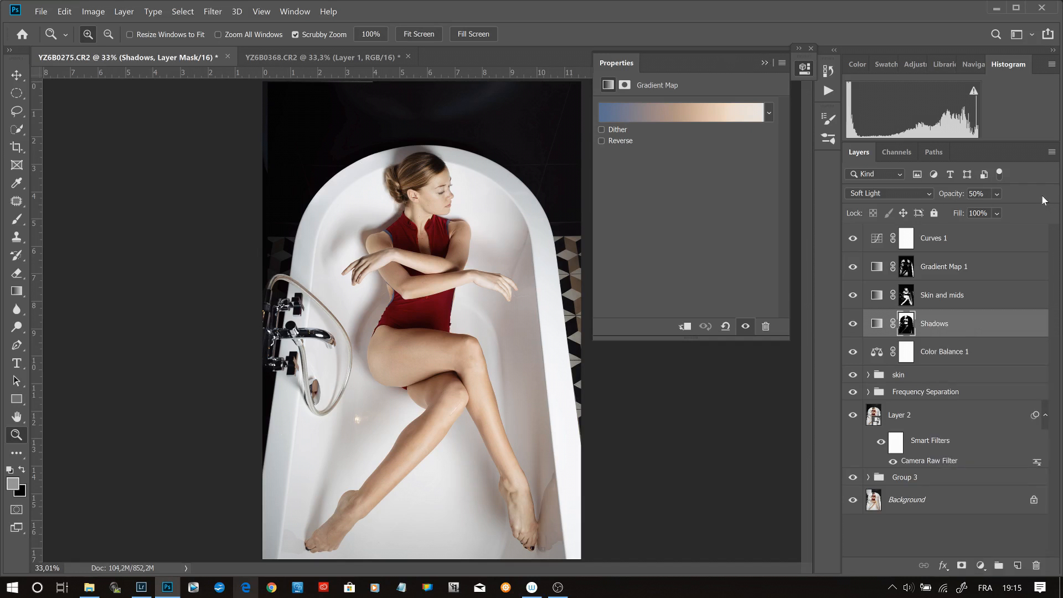
# - Add a second Curves adjustment layer above Curves 1 and raise its RGB black point to output 3
pyautogui.click(963, 238)
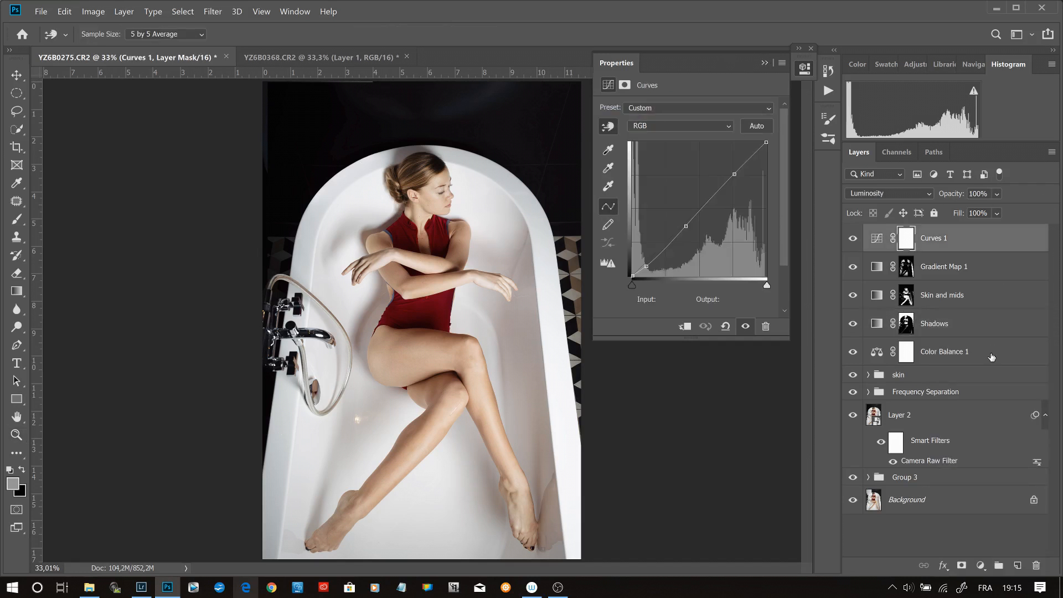
pyautogui.click(981, 565)
pyautogui.click(976, 390)
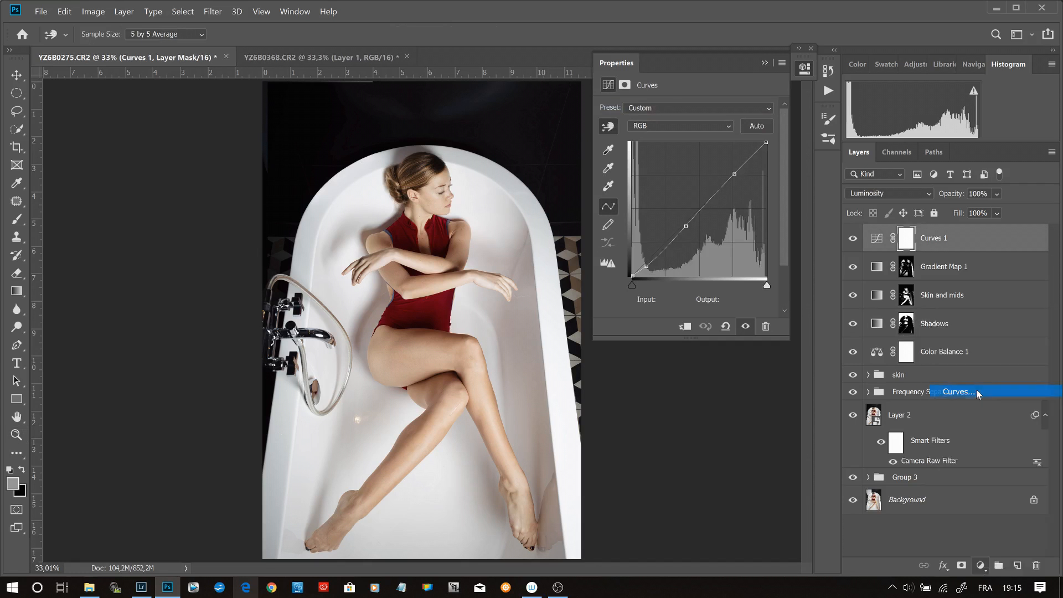
pyautogui.moveTo(632, 276); pyautogui.dragTo(631, 273)
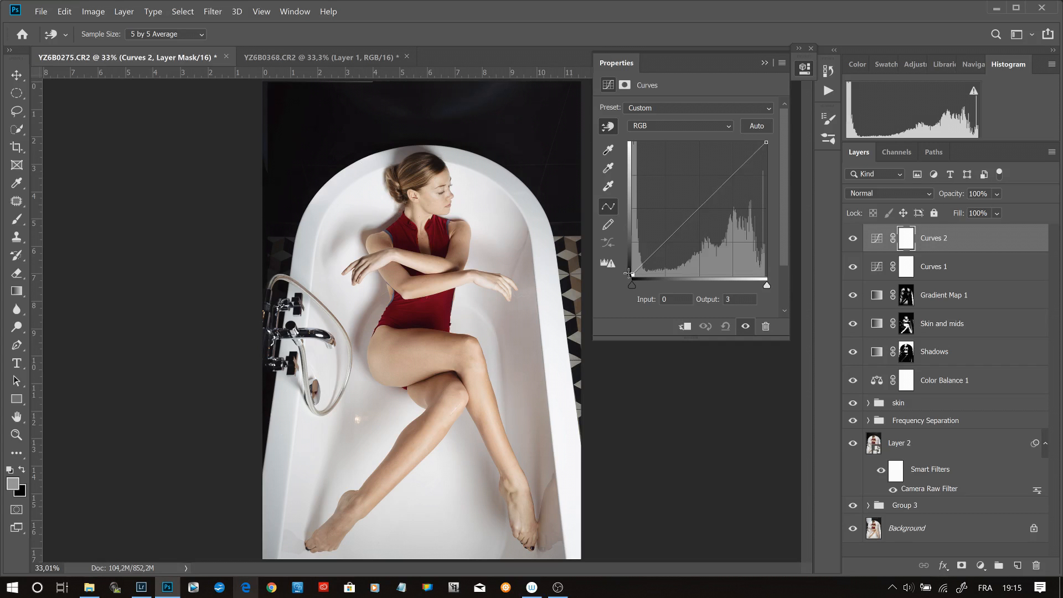
# - Fill the Curves 2 mask with a white-to-black linear gradient running from the photo's top edge down to near the feet
pyautogui.click(16, 292)
pyautogui.click(764, 64)
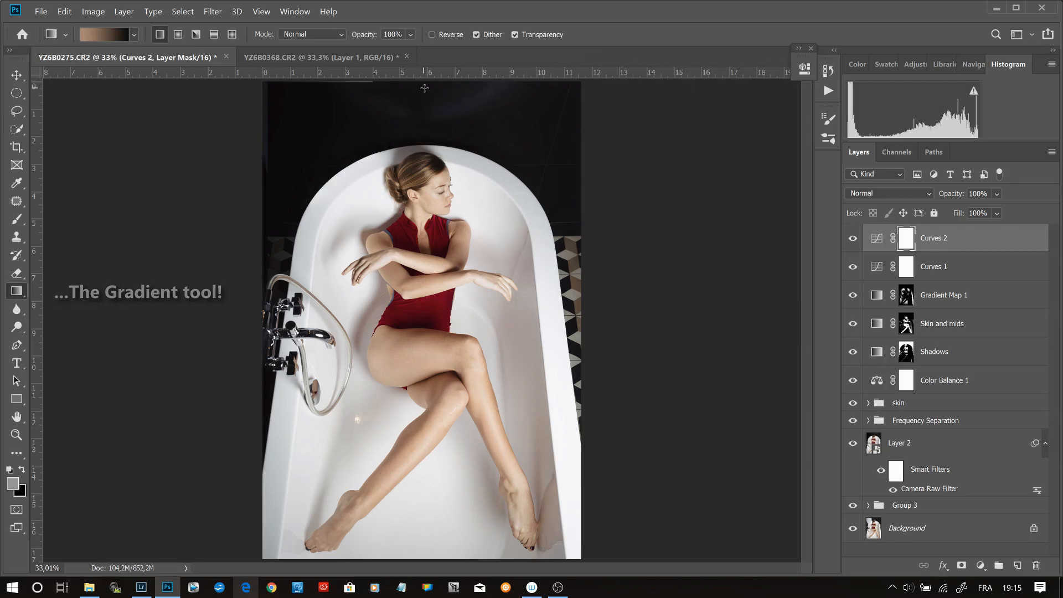
pyautogui.press('d')
pyautogui.press('b')
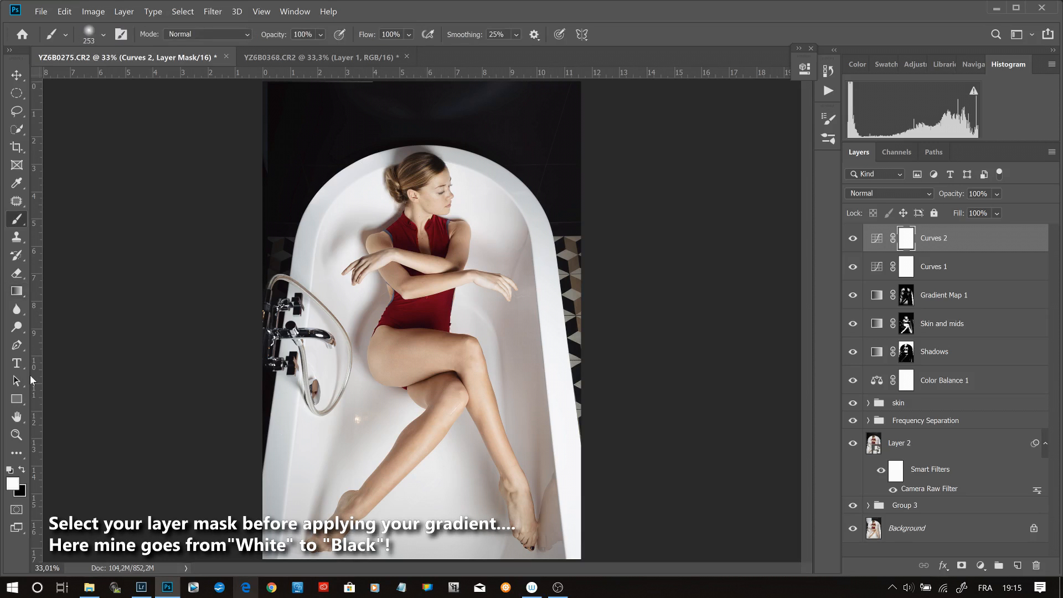
pyautogui.click(20, 290)
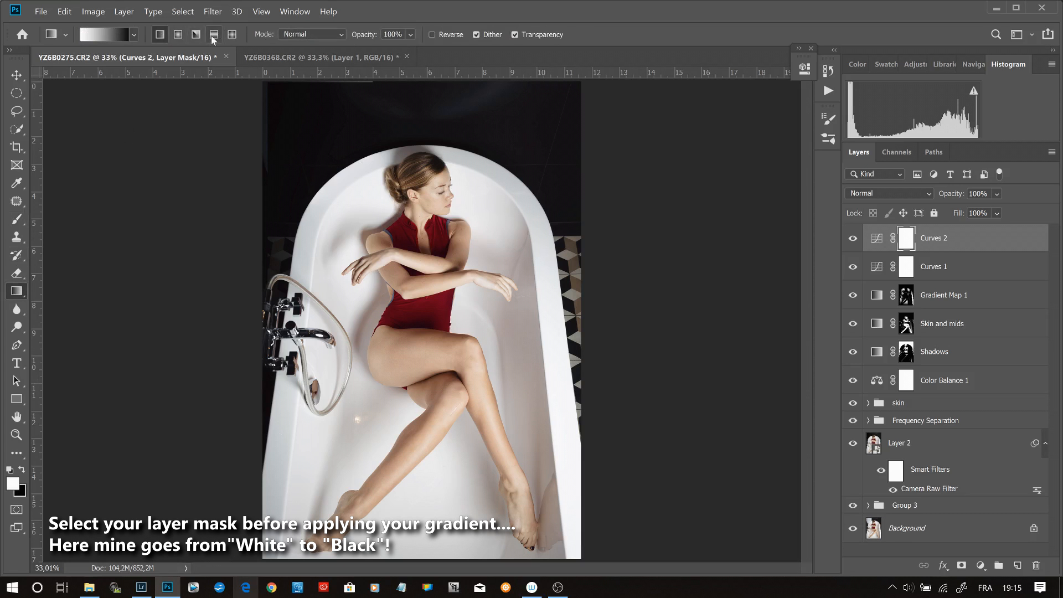
pyautogui.moveTo(426, 86); pyautogui.dragTo(429, 423)
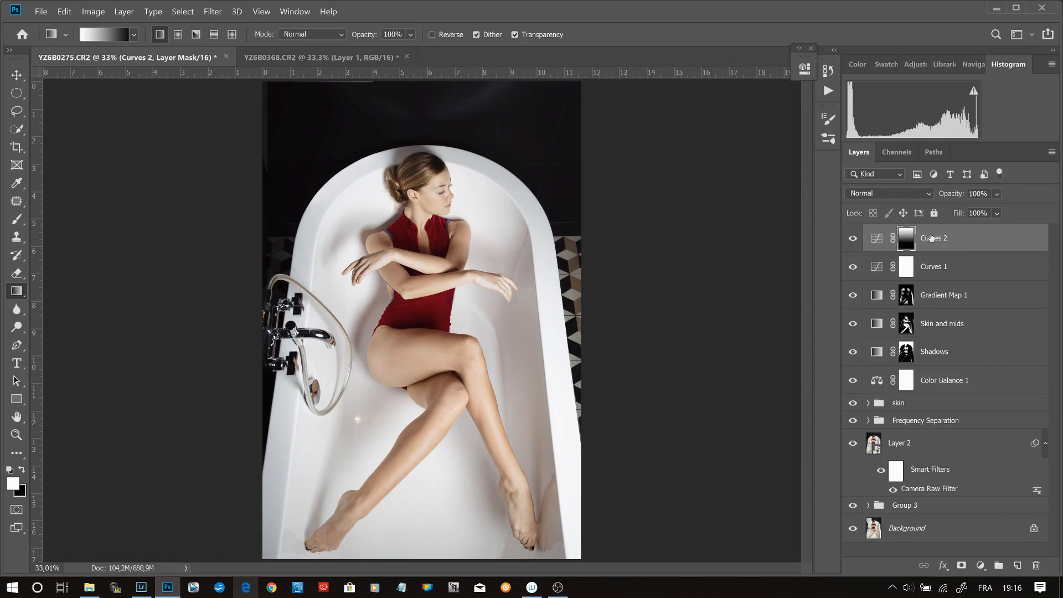
pyautogui.click(853, 239)
pyautogui.moveTo(419, 89); pyautogui.dragTo(423, 513)
# - Add a Hue/Saturation adjustment layer on top, set the Reds saturation to +2, and compare the image with the layer hidden and shown
pyautogui.click(981, 565)
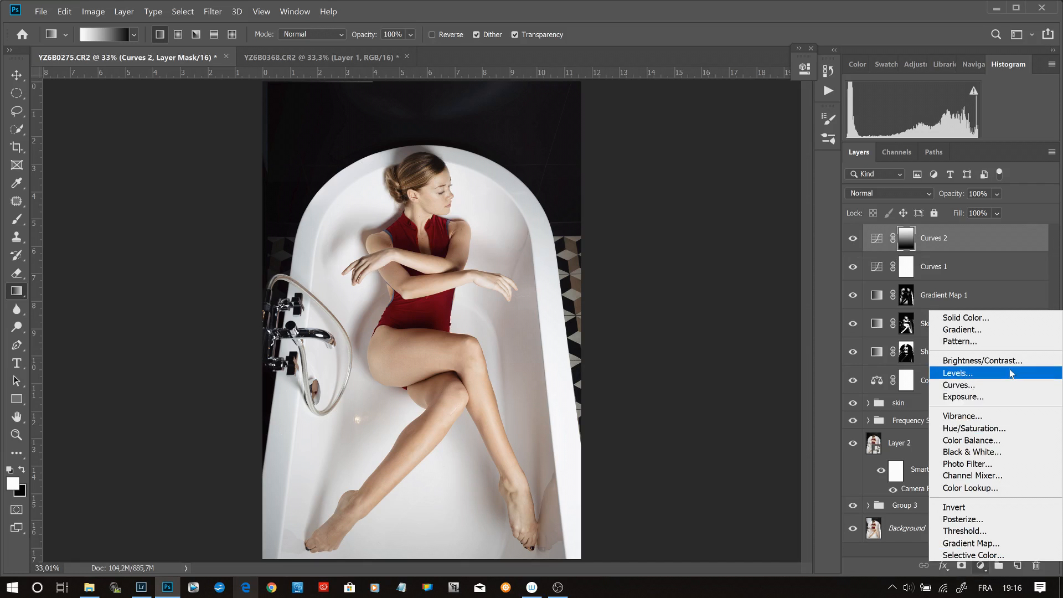
pyautogui.click(1011, 428)
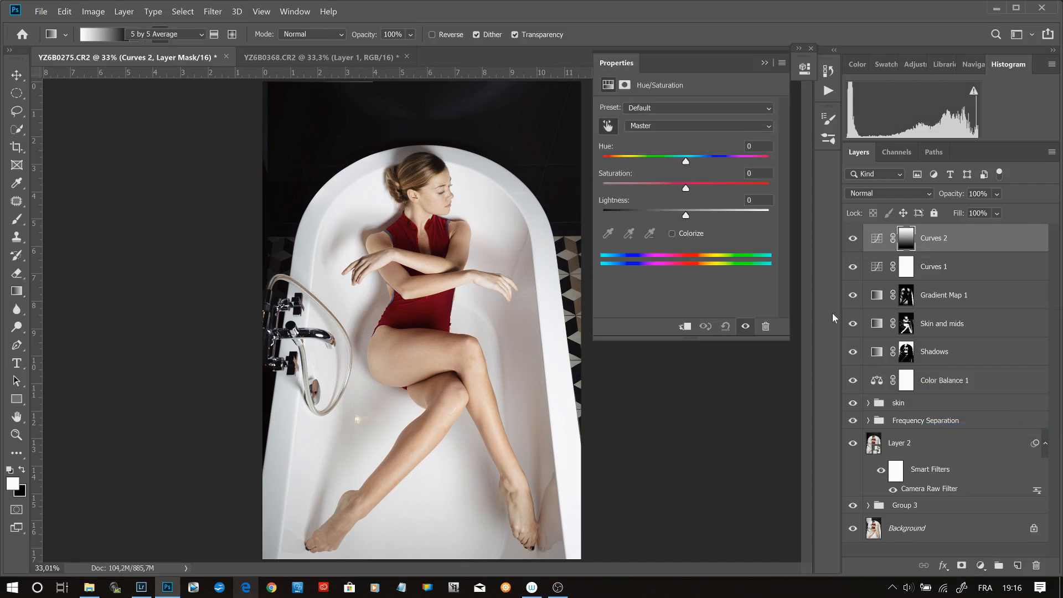
pyautogui.press('g')
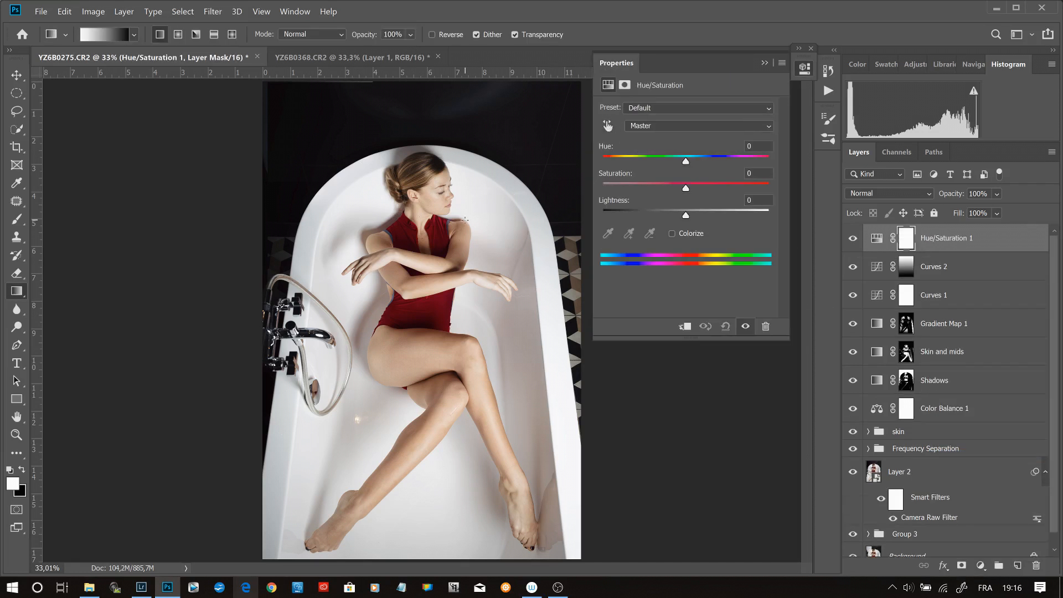
pyautogui.click(607, 126)
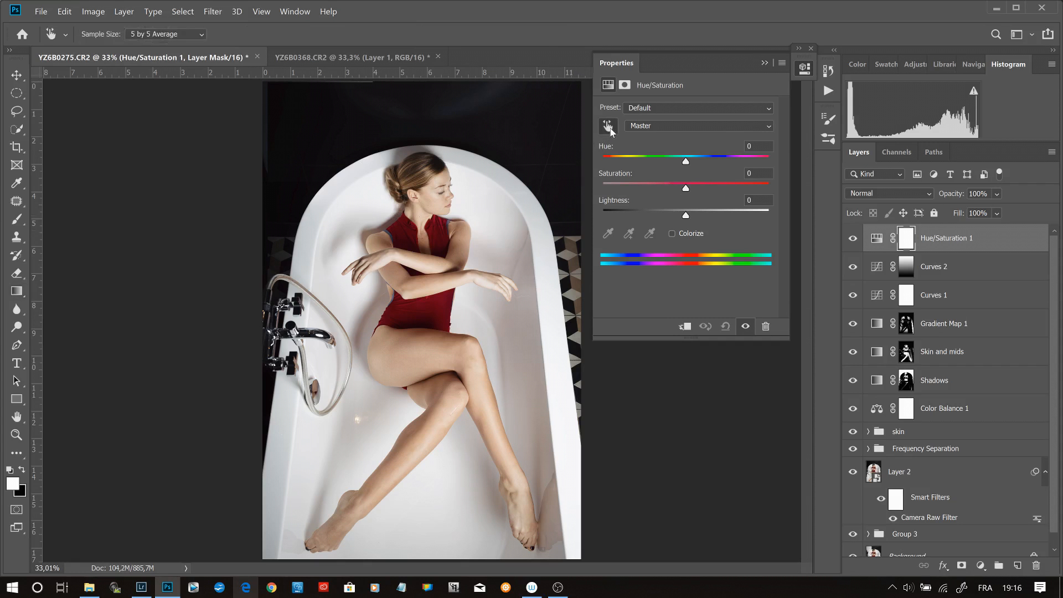
pyautogui.click(443, 234)
pyautogui.click(629, 233)
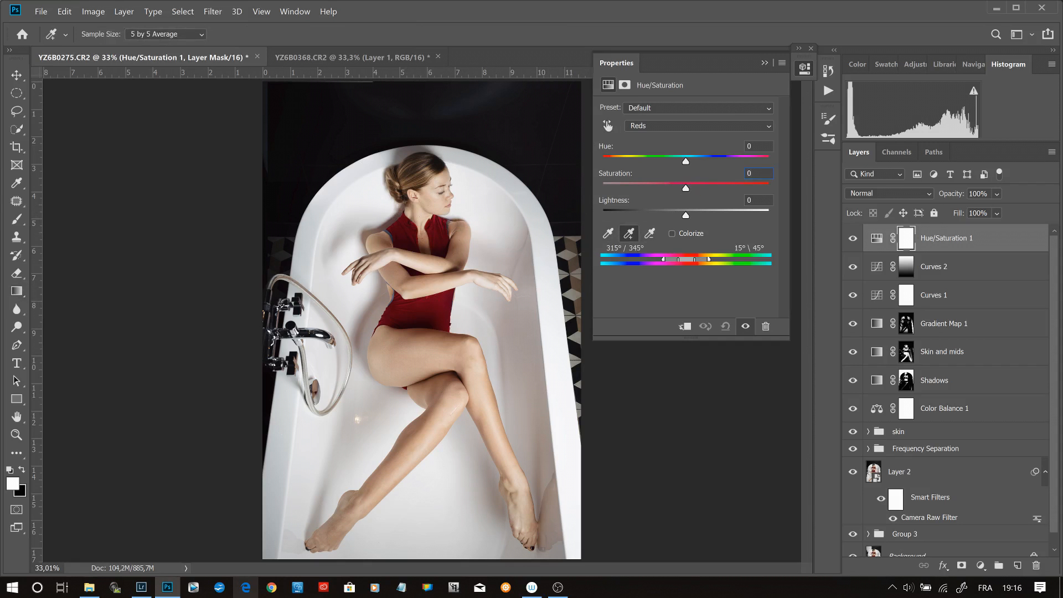
pyautogui.moveTo(685, 192); pyautogui.dragTo(689, 192)
pyautogui.click(854, 240)
pyautogui.click(854, 240)
# - Add a Brightness/Contrast adjustment layer on top, set its brightness to -2 and slightly lower its contrast
pyautogui.click(981, 566)
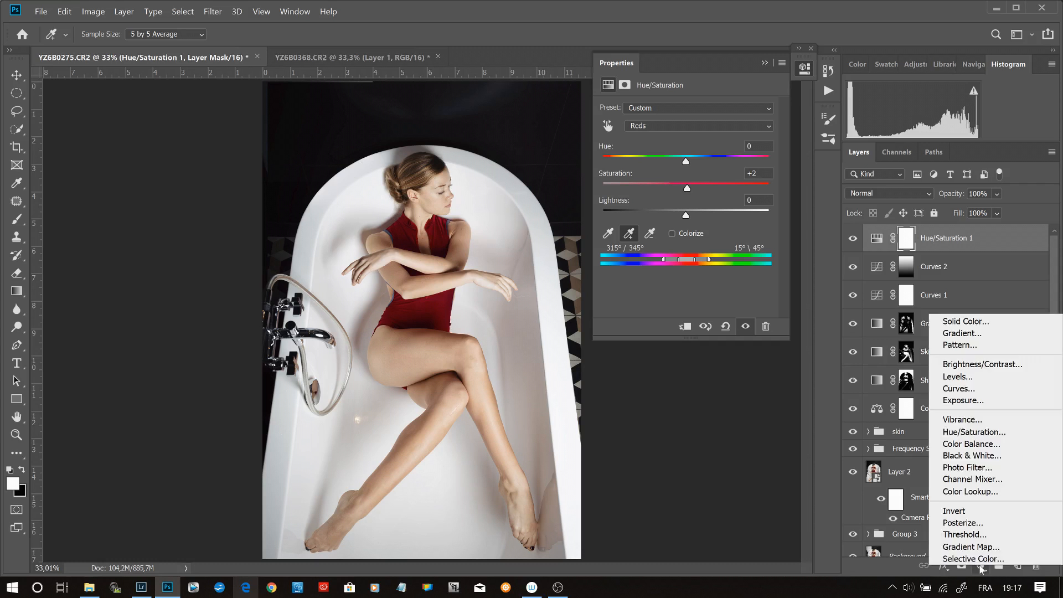
pyautogui.click(992, 366)
pyautogui.press('g')
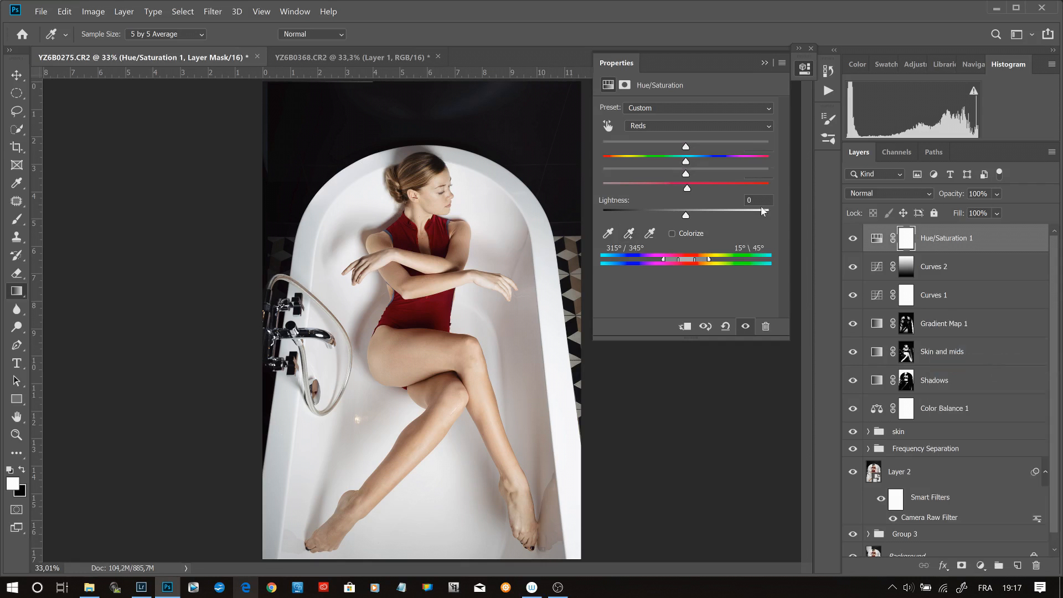
pyautogui.moveTo(687, 145); pyautogui.dragTo(686, 145)
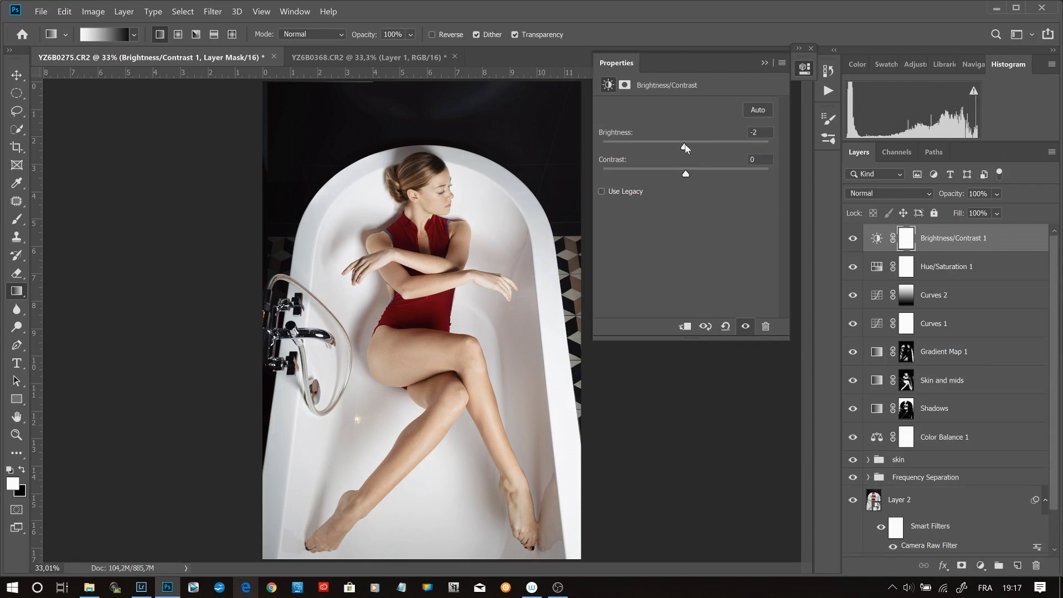
pyautogui.moveTo(686, 174); pyautogui.dragTo(679, 176)
pyautogui.click(765, 63)
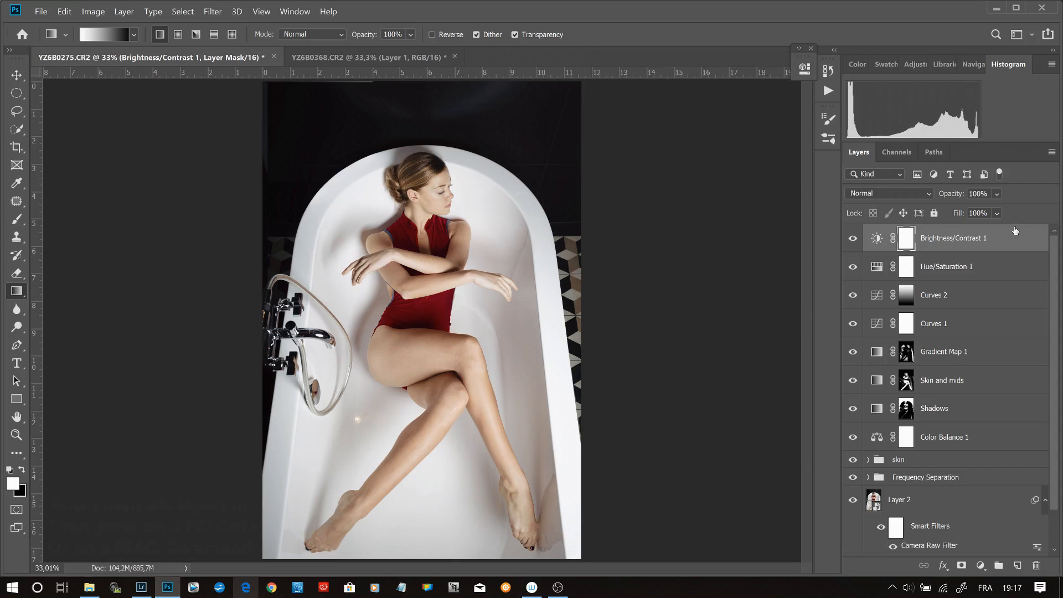
# - Group the layers from Brightness/Contrast 1 down to Color Balance 1, compare the group hidden and shown, and rename it "Color grade"
pyautogui.keyDown('shift'); pyautogui.click(1004, 448); pyautogui.keyUp('shift')
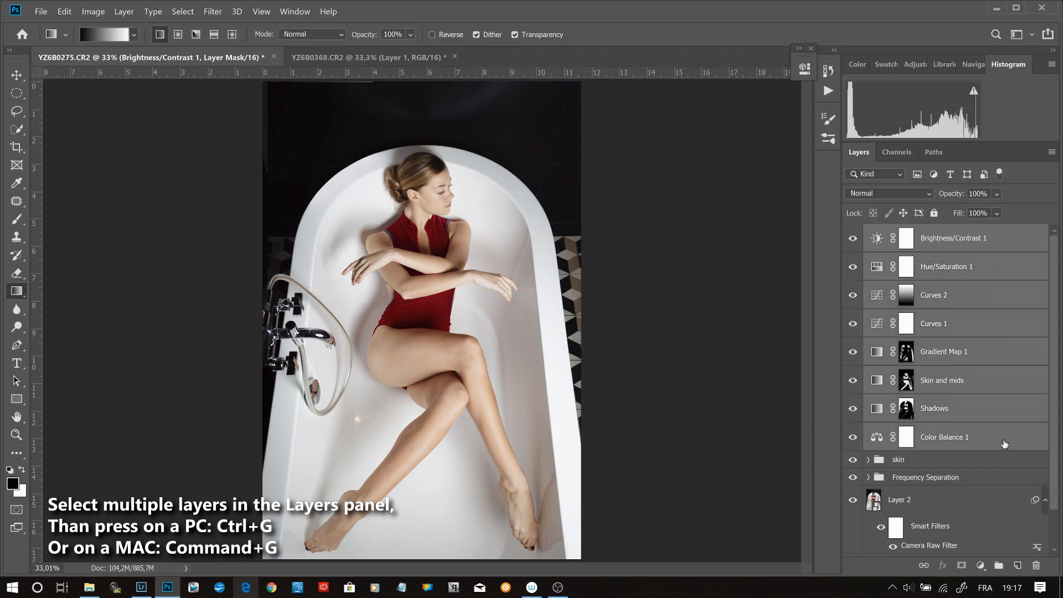
pyautogui.hotkey('ctrl', 'g')
pyautogui.click(853, 233)
pyautogui.click(853, 234)
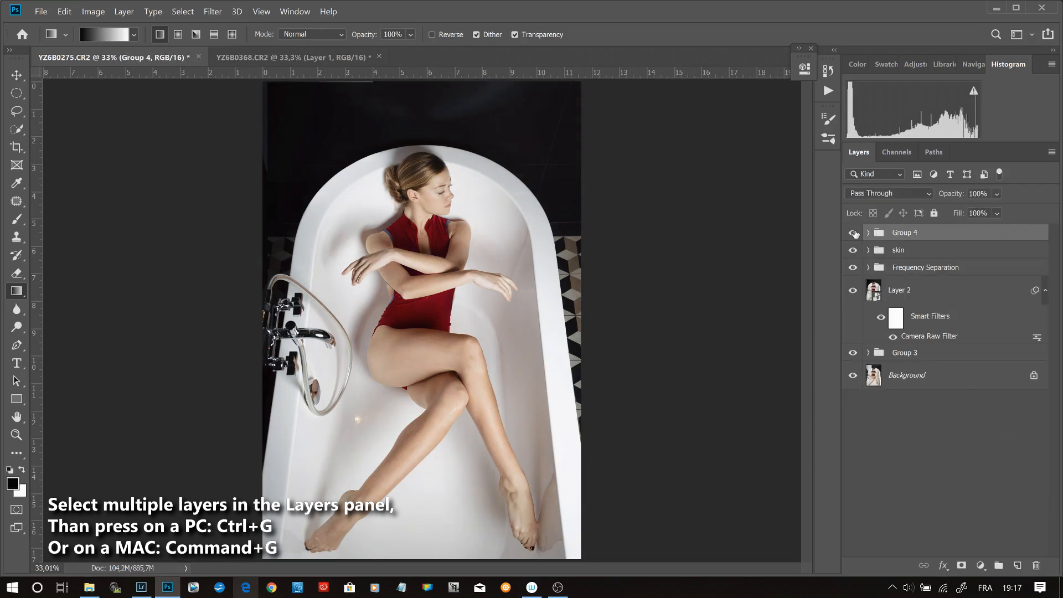
pyautogui.doubleClick(906, 234)
pyautogui.write('Color grade')
pyautogui.press('Return')
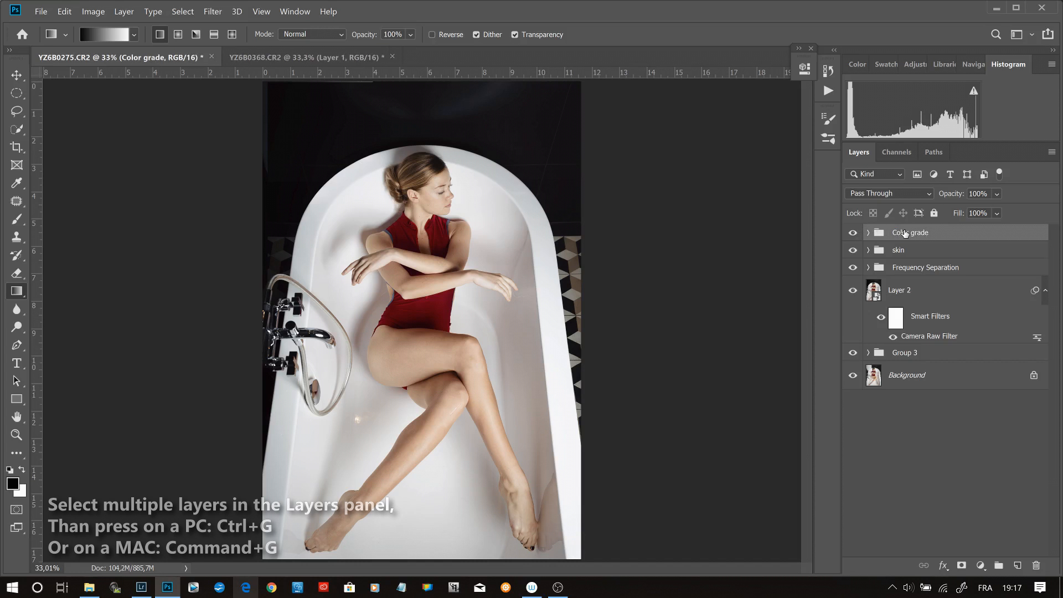
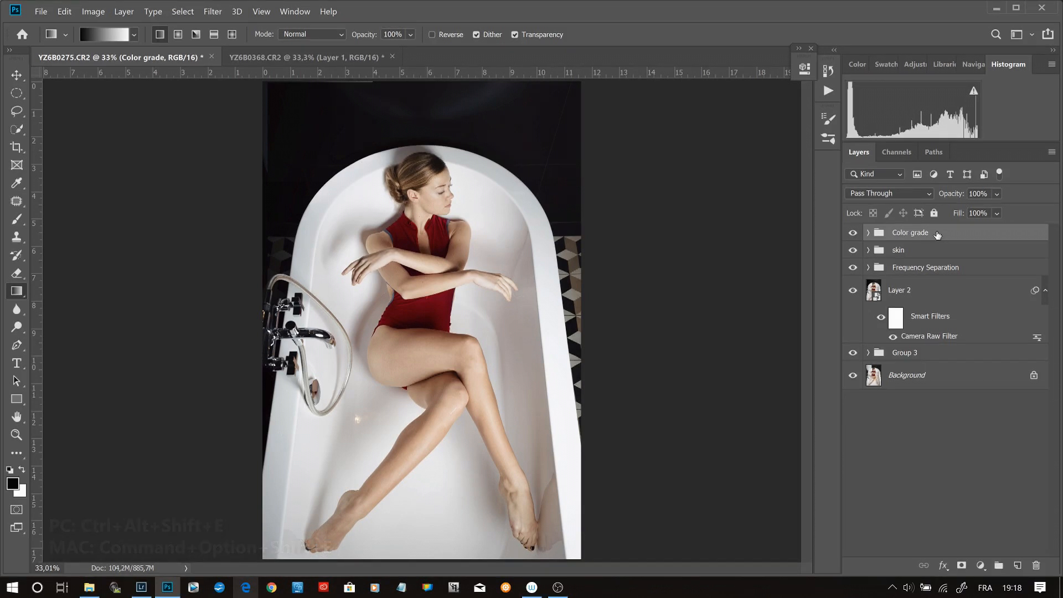
# - Stamp all visible layers into a new layer on top, then duplicate it and invert the duplicate's colors
pyautogui.hotkey('ctrl', 'shift', 'alt', 'e')
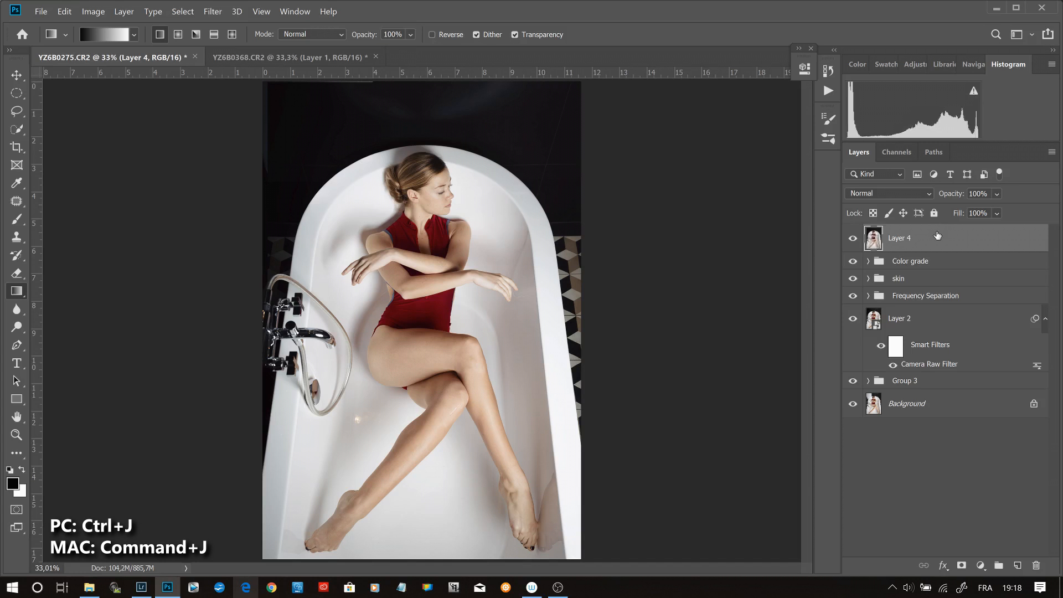
pyautogui.hotkey('ctrl', 'j')
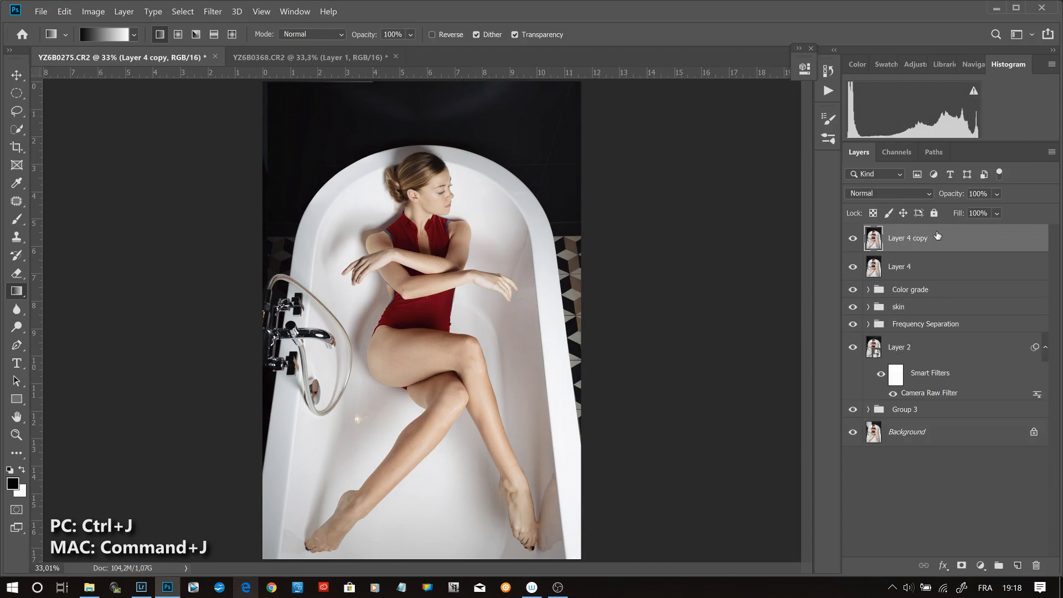
pyautogui.hotkey('ctrl', 'i')
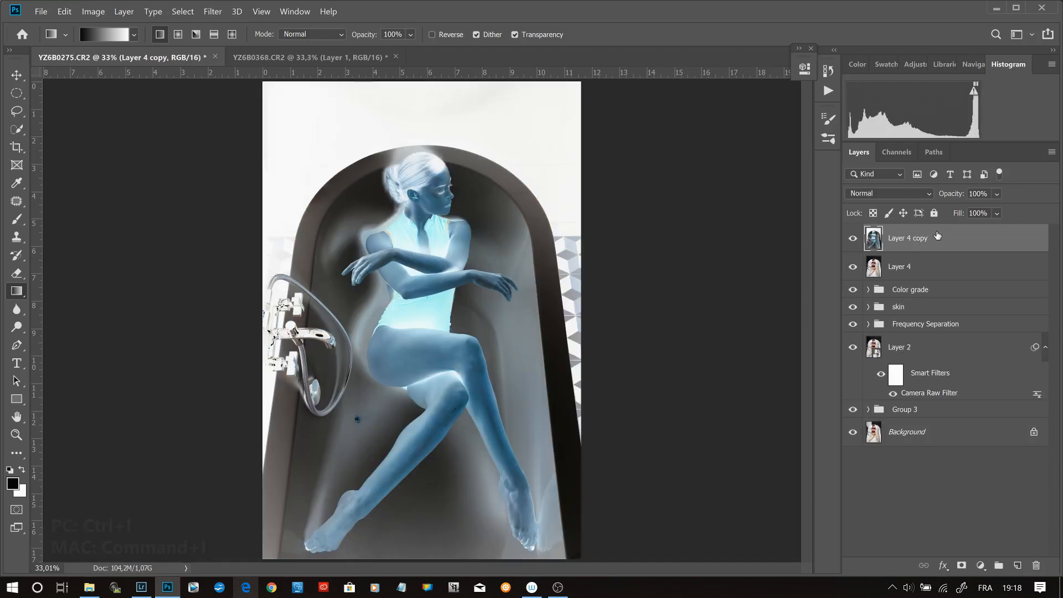
# - Set the blend mode of the inverted layer to Vivid Light
pyautogui.click(919, 197)
pyautogui.press('Down')
pyautogui.press('Down')
pyautogui.press('Down')
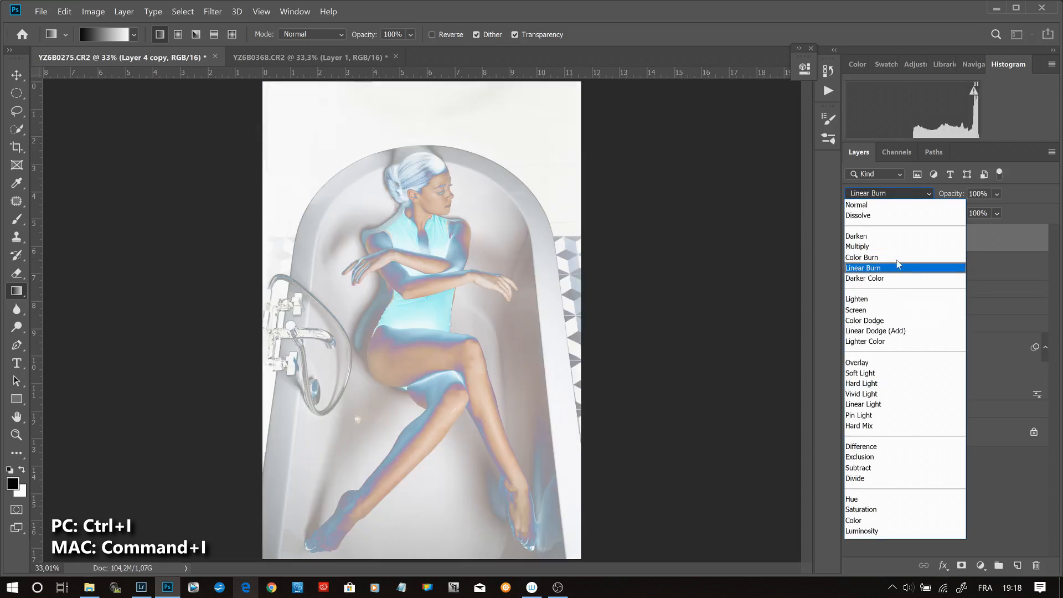
pyautogui.click(894, 394)
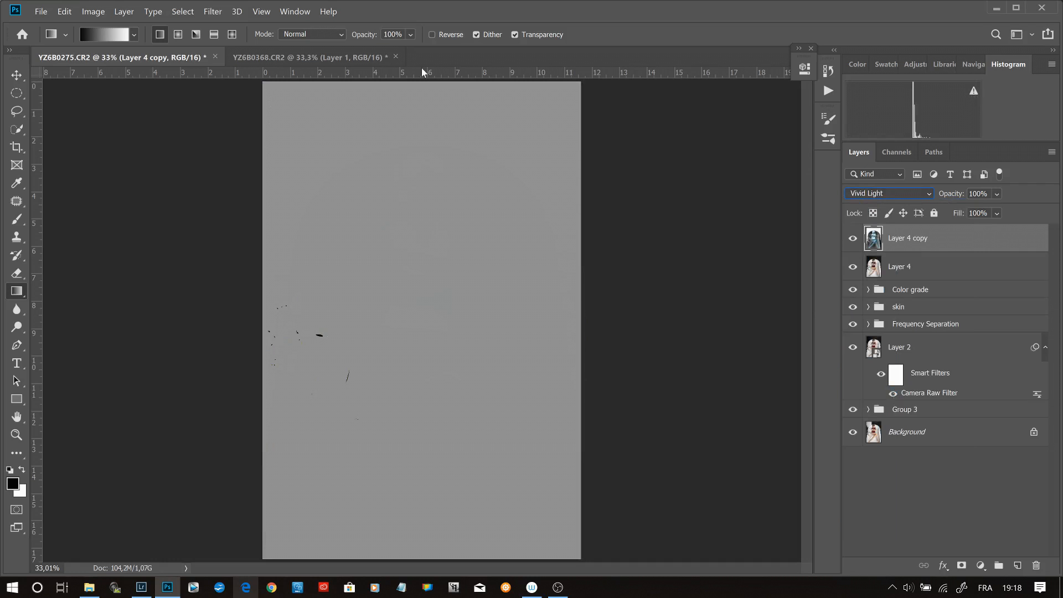
# - Apply a Surface Blur with radius 20 pixels and threshold 33 levels to the inverted layer, previewing it on the face
pyautogui.click(213, 11)
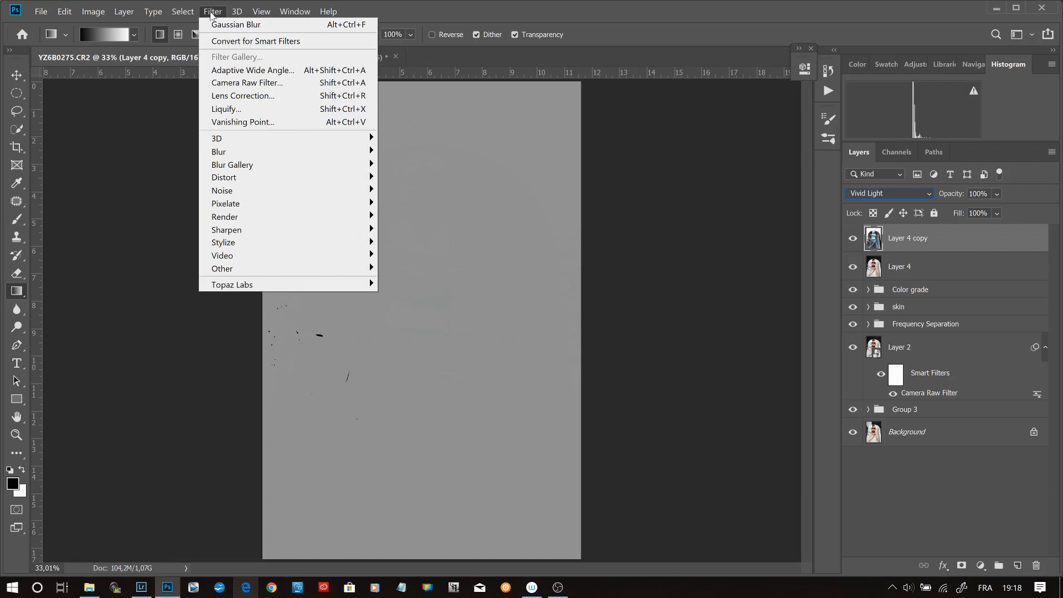
pyautogui.moveTo(295, 147)
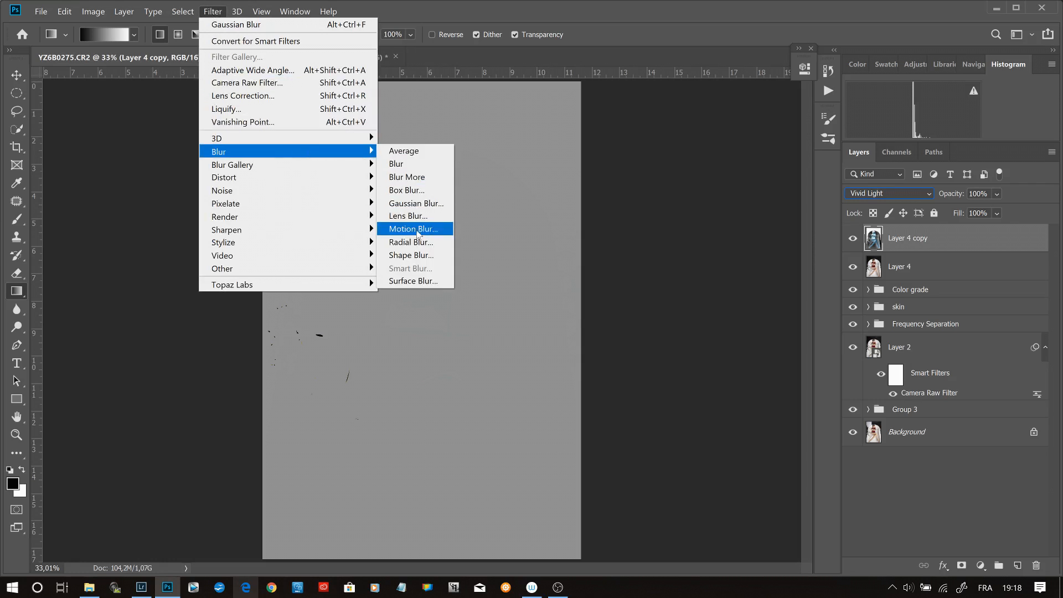
pyautogui.click(432, 280)
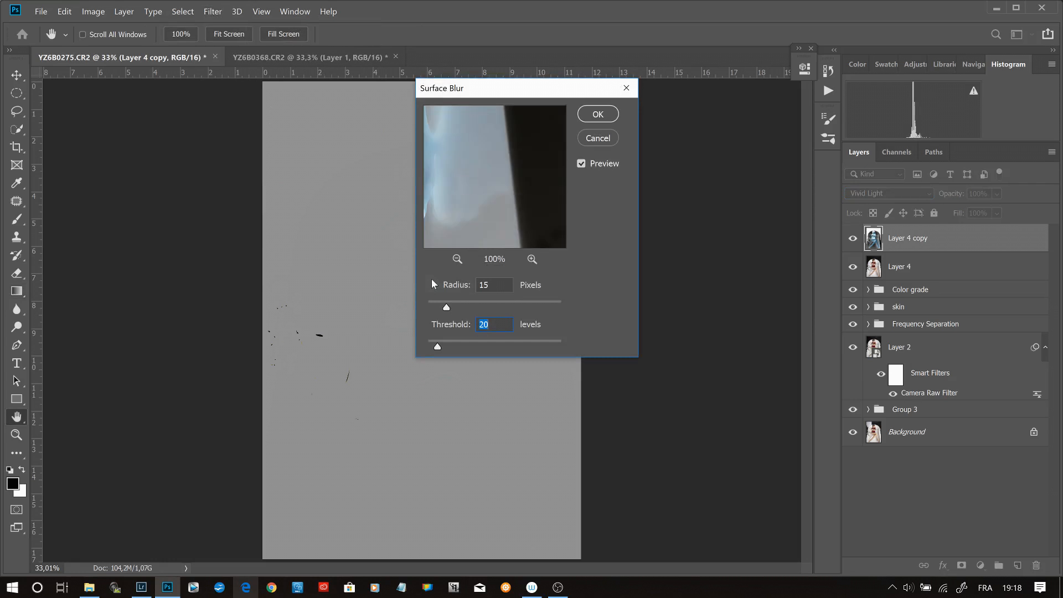
pyautogui.moveTo(542, 93); pyautogui.dragTo(691, 102)
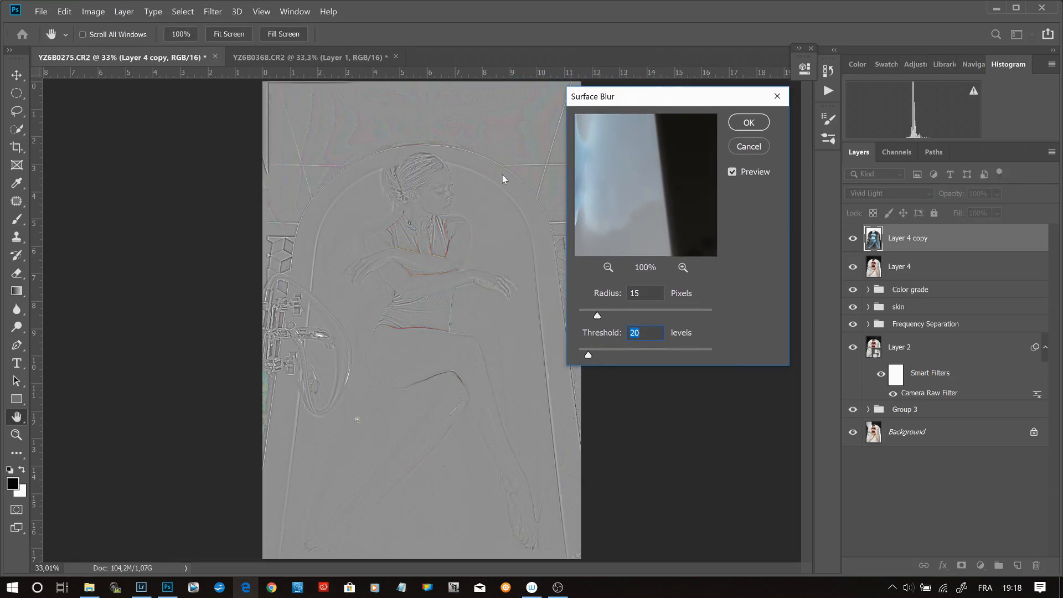
pyautogui.click(440, 191)
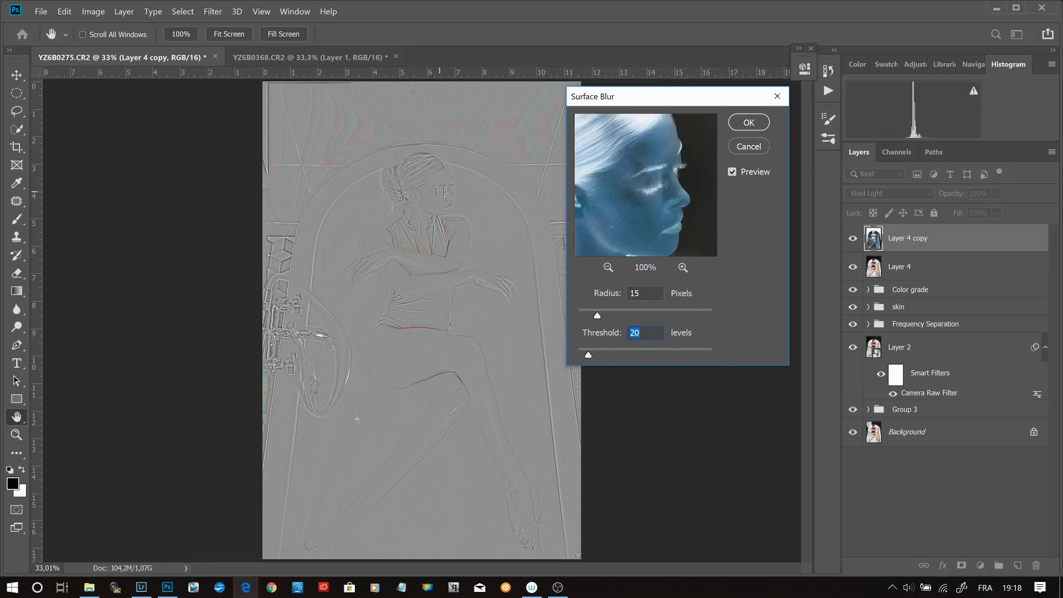
pyautogui.moveTo(624, 313); pyautogui.dragTo(653, 317)
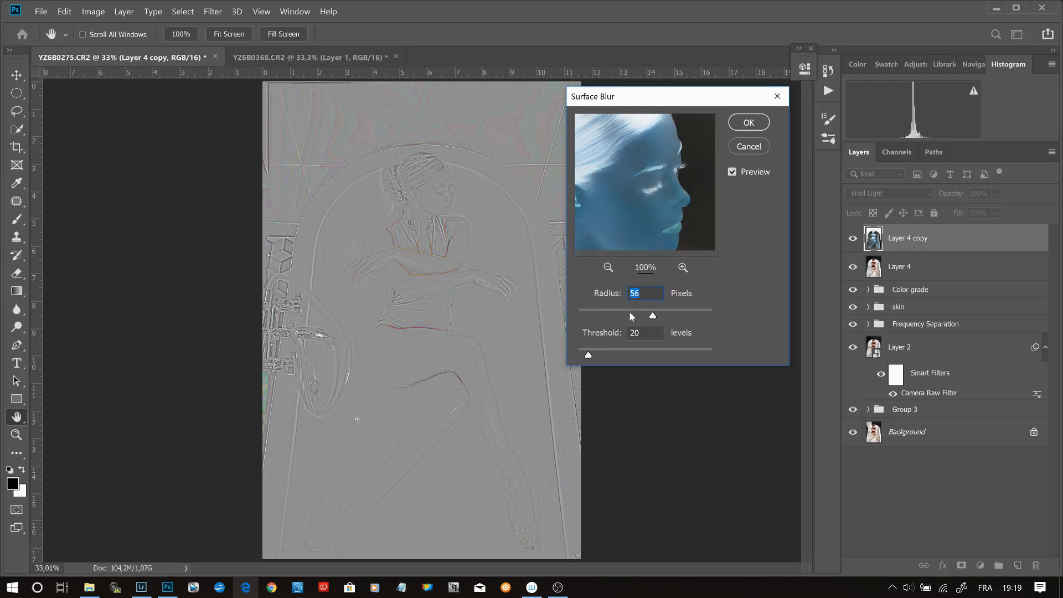
pyautogui.click(596, 311)
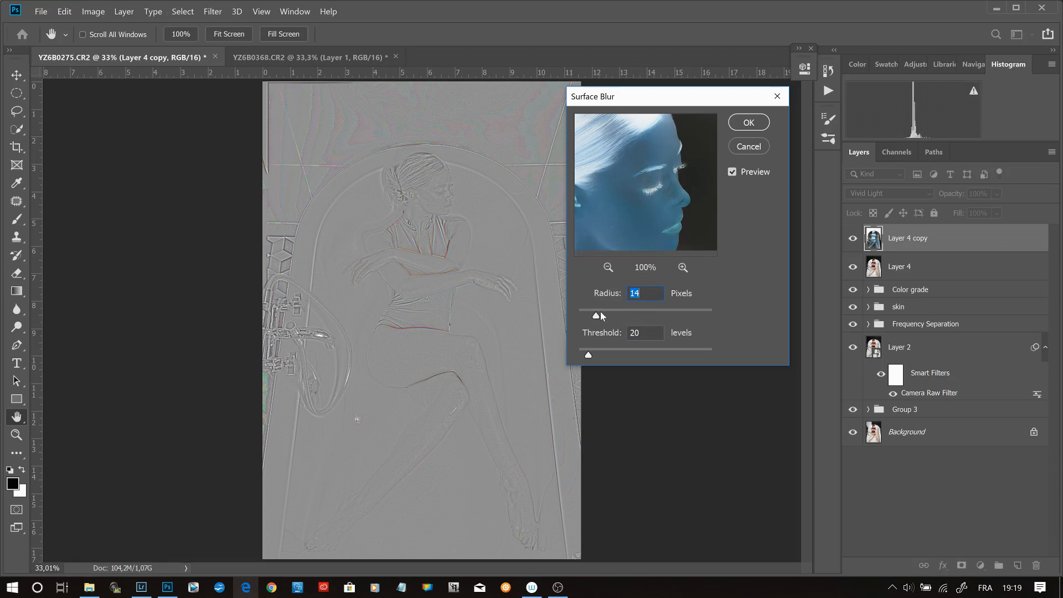
pyautogui.click(601, 311)
pyautogui.moveTo(601, 314); pyautogui.dragTo(603, 316)
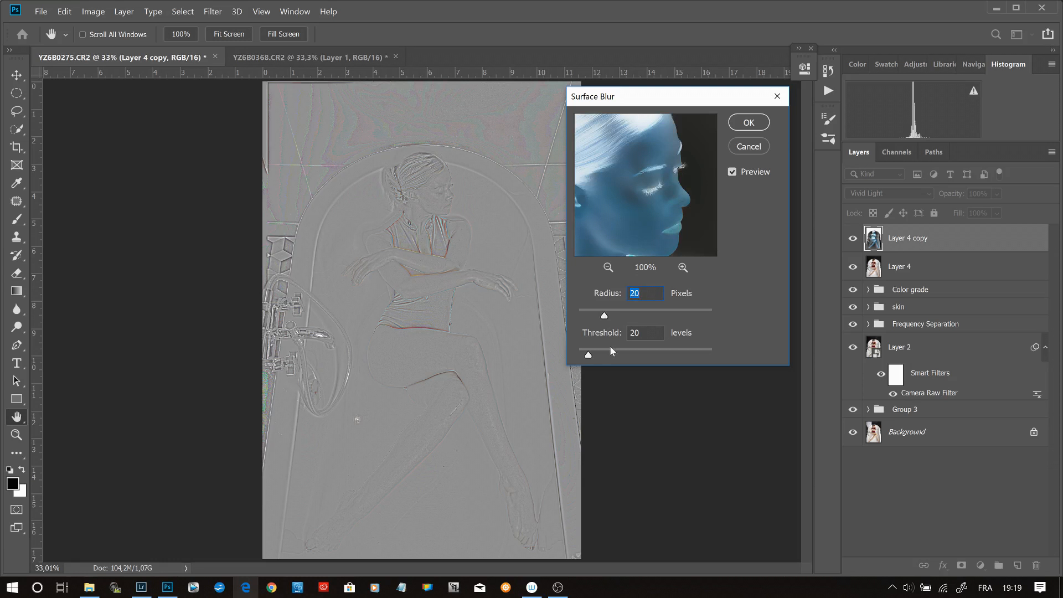
pyautogui.moveTo(589, 355); pyautogui.dragTo(595, 358)
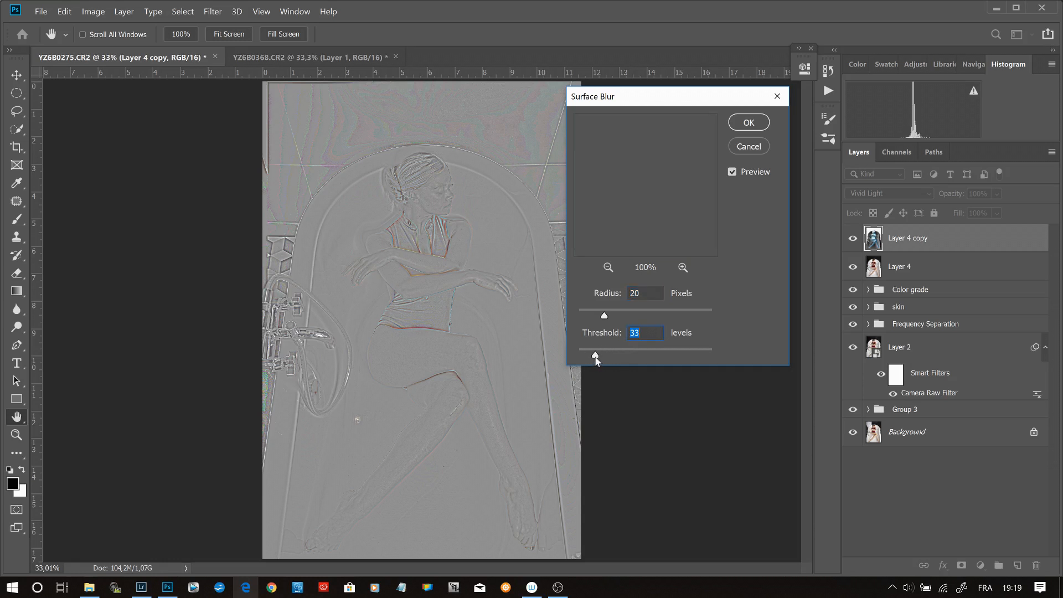
pyautogui.click(751, 122)
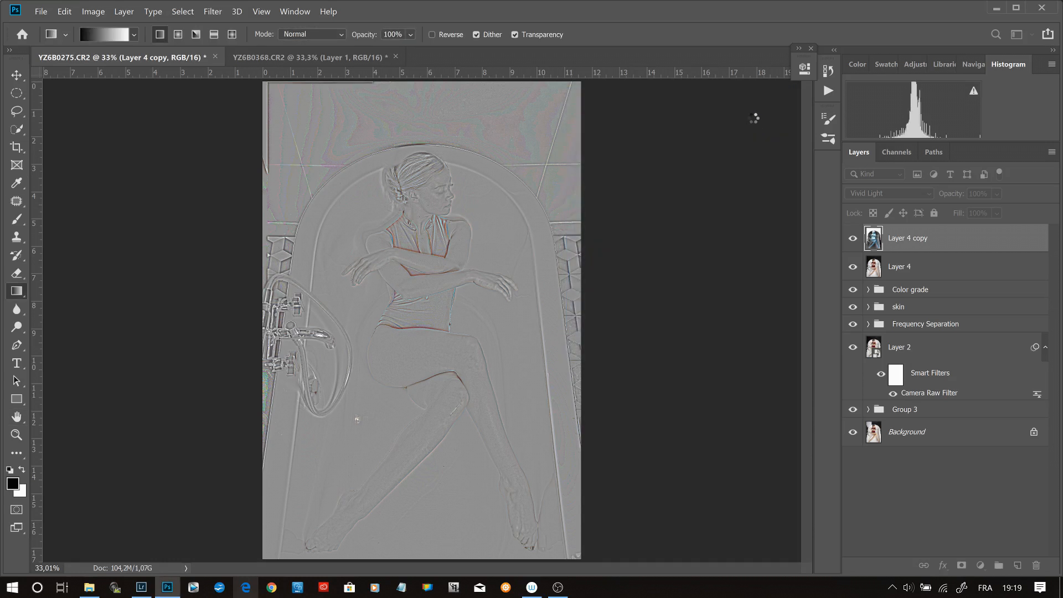
# - Merge the blurred inverted layer with Layer 4 and desaturate the merged layer
pyautogui.keyDown('shift'); pyautogui.click(963, 270); pyautogui.keyUp('shift')
pyautogui.rightClick(963, 271)
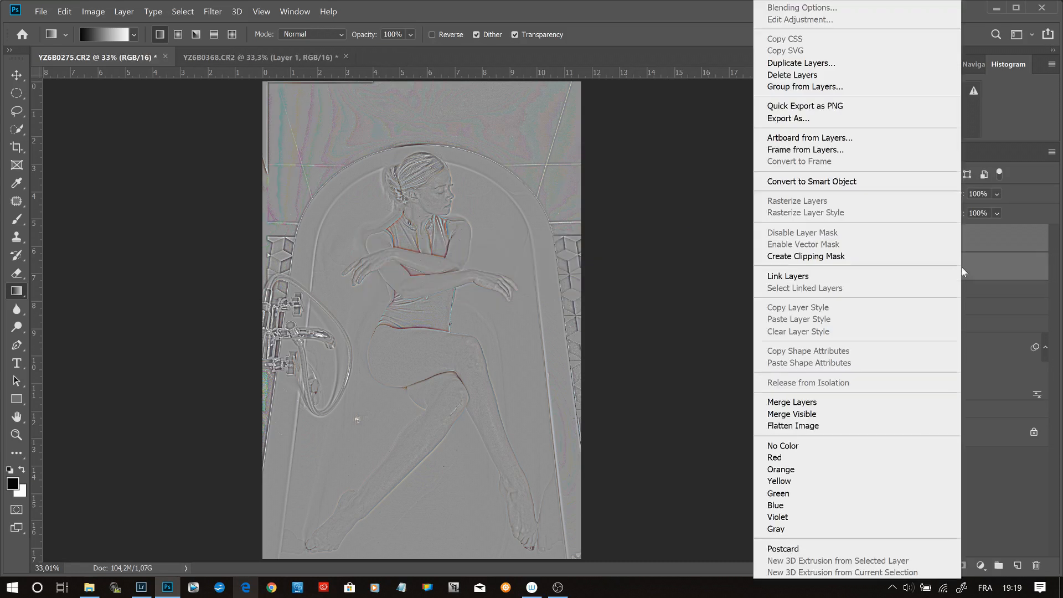
pyautogui.click(851, 403)
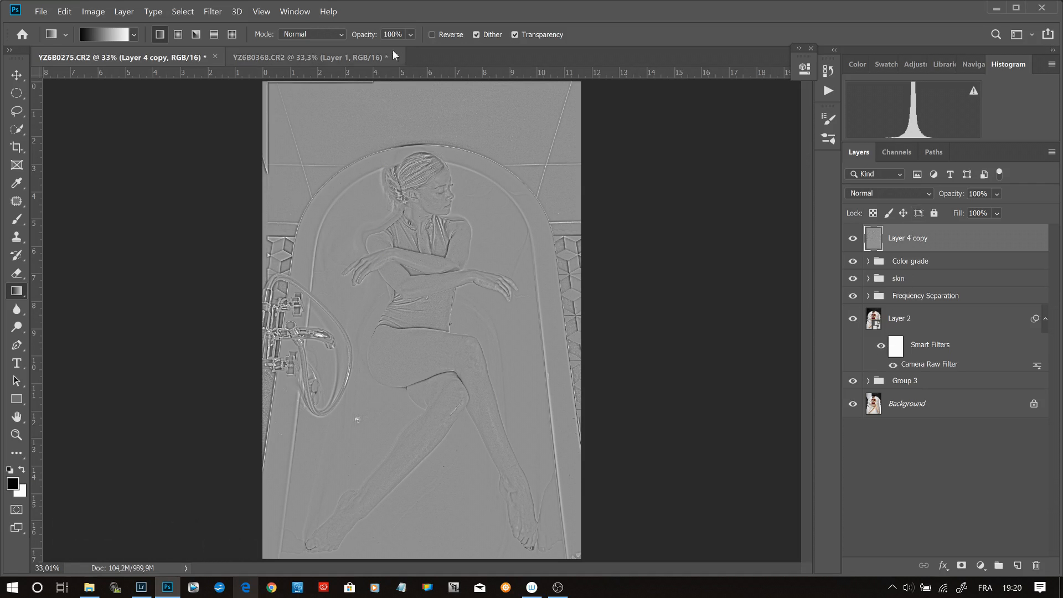
pyautogui.click(66, 10)
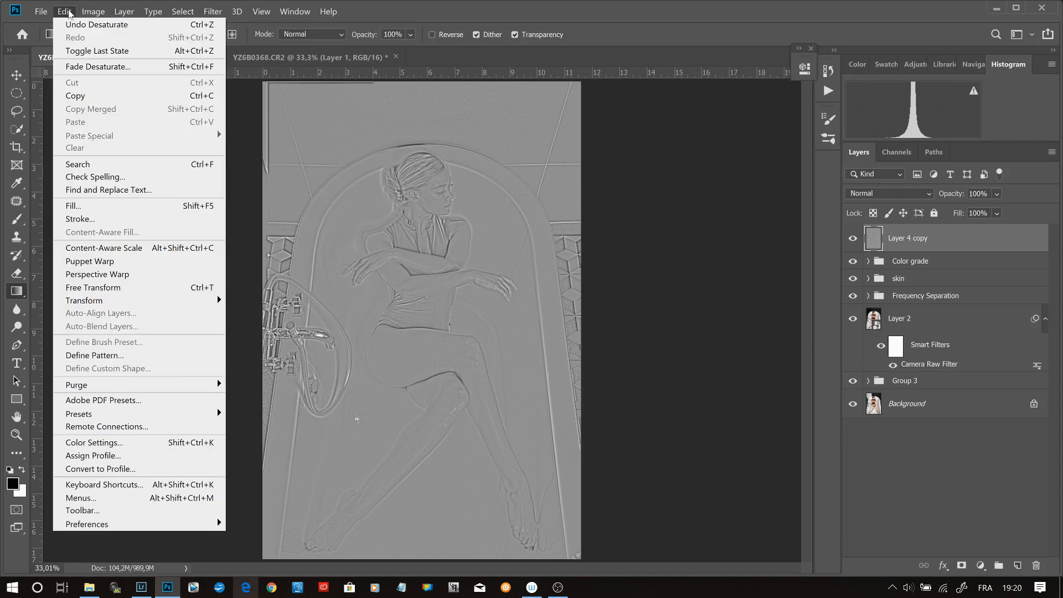
pyautogui.click(895, 4)
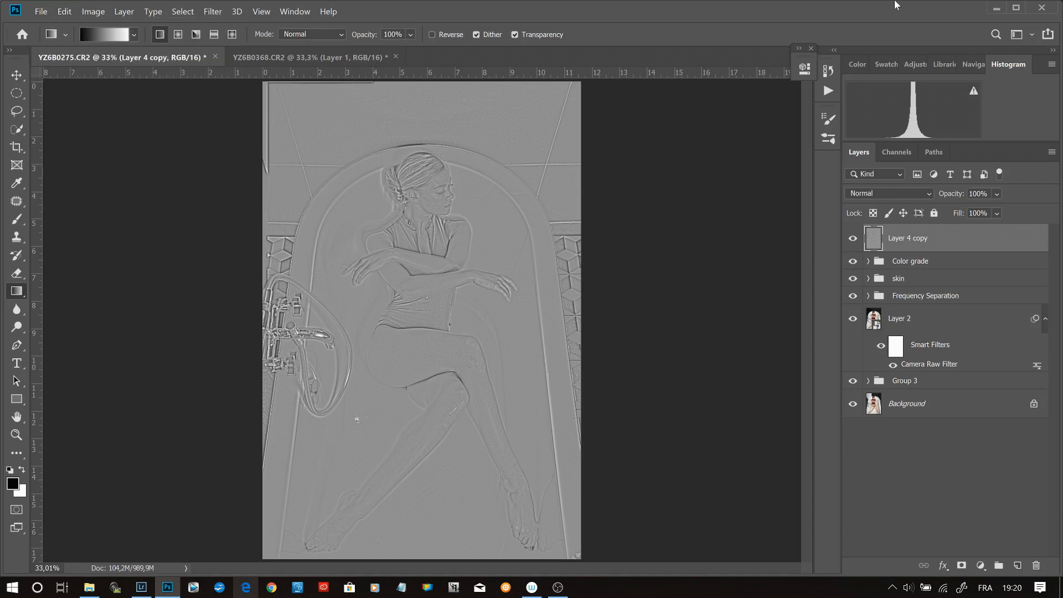
# - Set the blend mode of the merged gray detail layer to Overlay
pyautogui.click(919, 190)
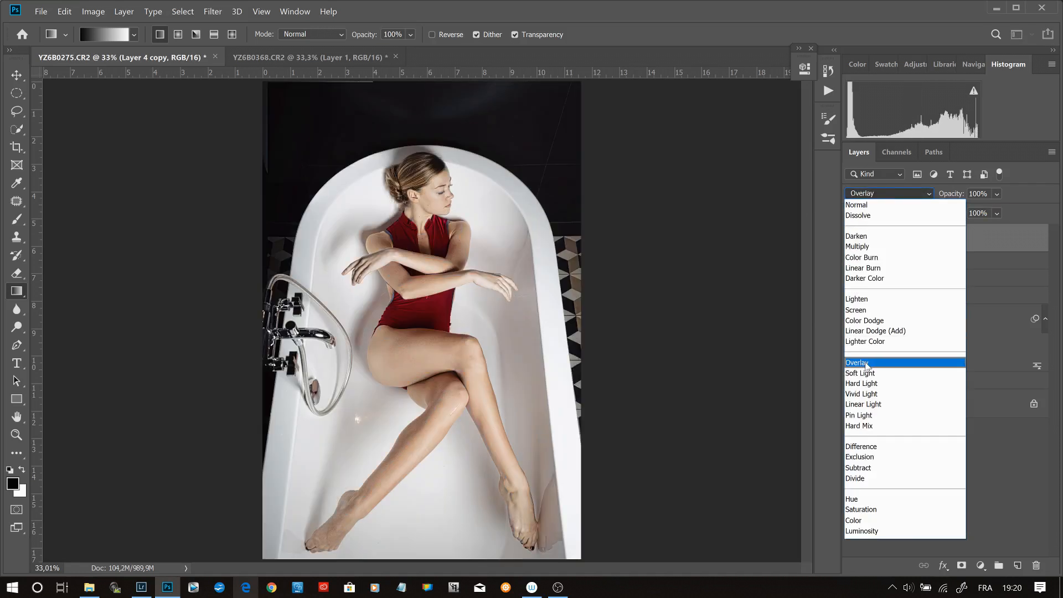
pyautogui.click(867, 363)
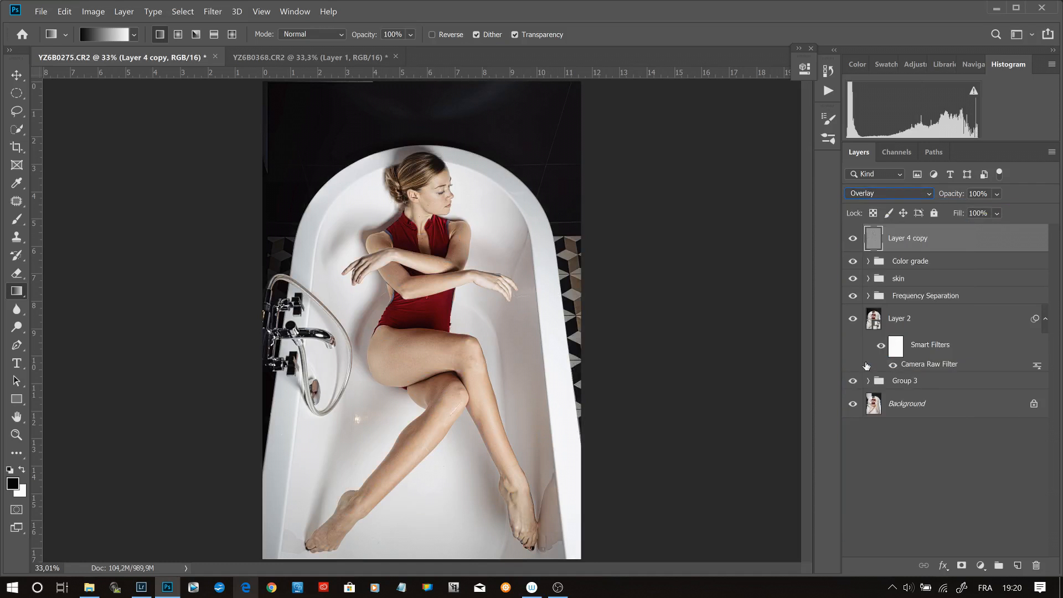
# - Apply a Gaussian Blur with an 18 pixel radius to the gray Overlay layer, checking the preview on the face
pyautogui.press('z')
pyautogui.click(441, 174)
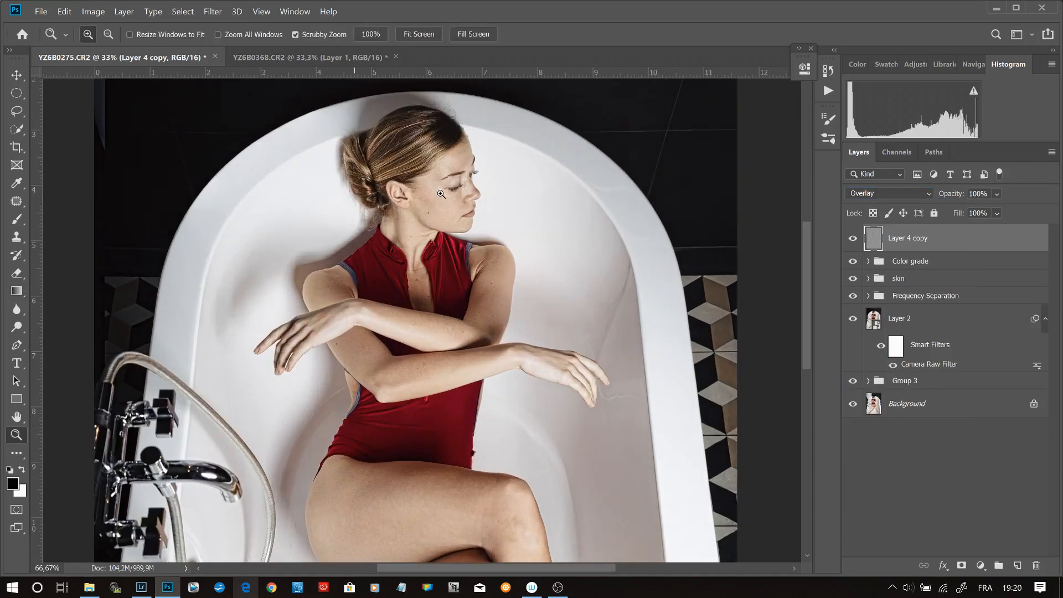
pyautogui.click(441, 174)
pyautogui.click(442, 173)
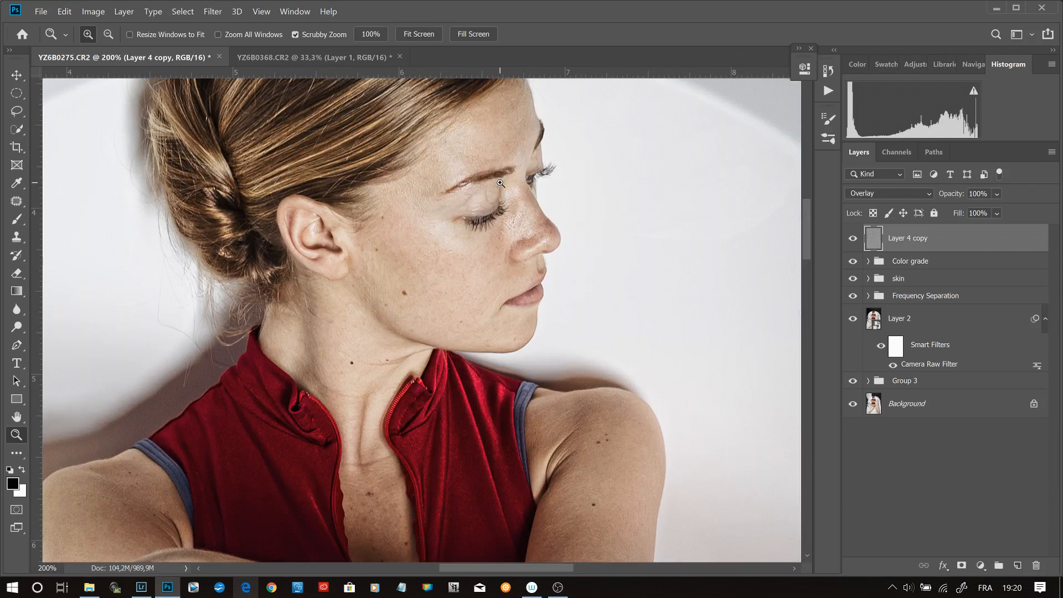
pyautogui.moveTo(498, 224); pyautogui.dragTo(489, 310)
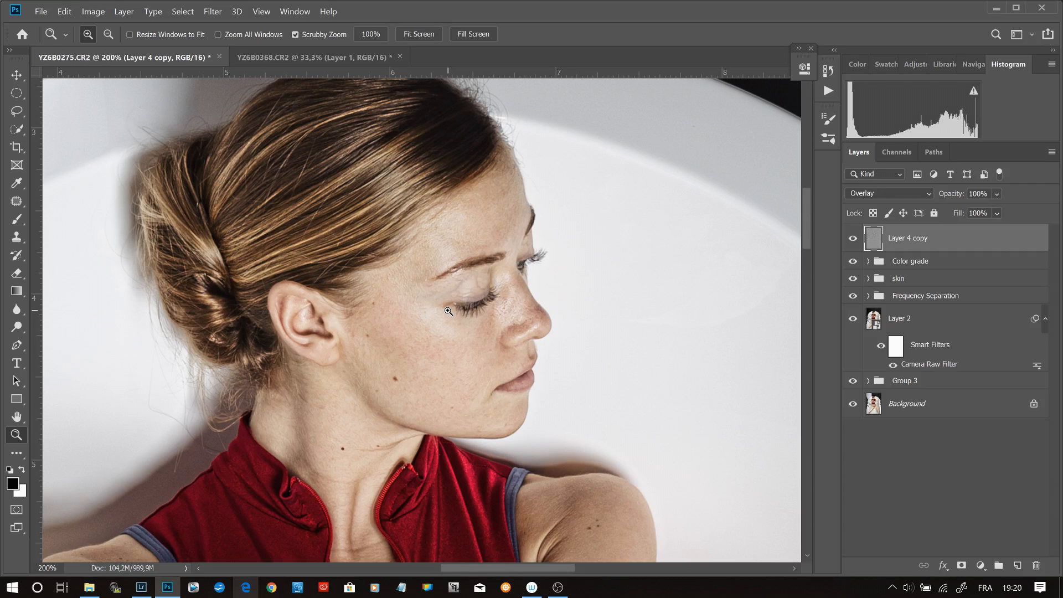
pyautogui.click(213, 11)
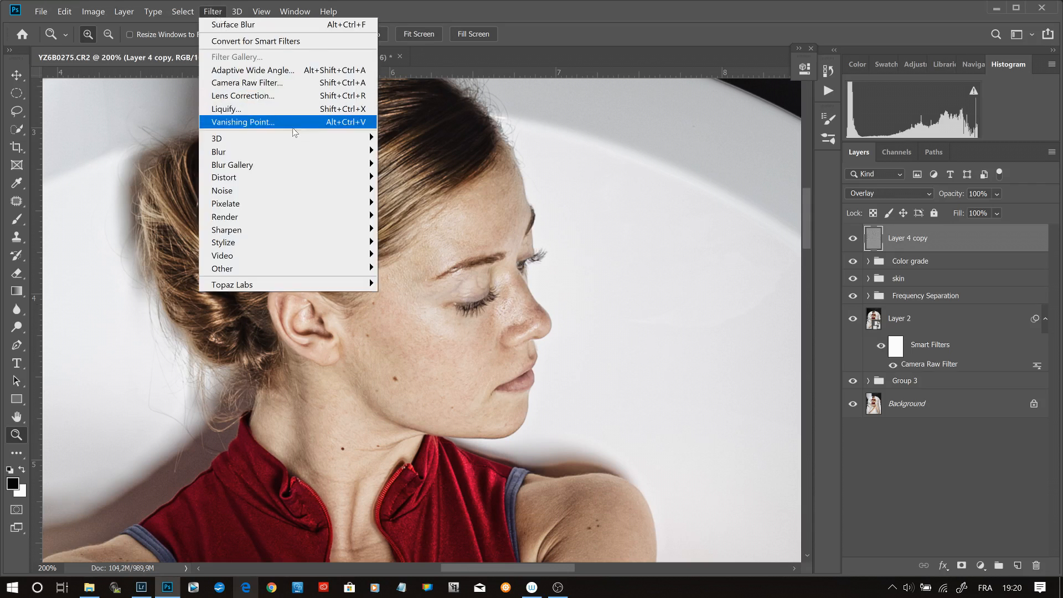
pyautogui.moveTo(360, 152)
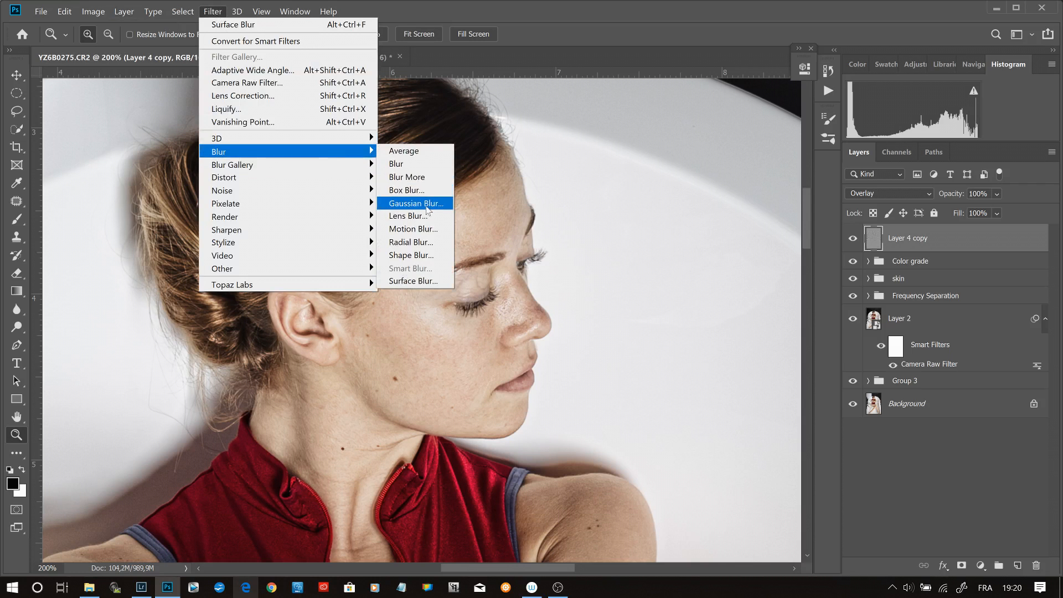
pyautogui.click(428, 206)
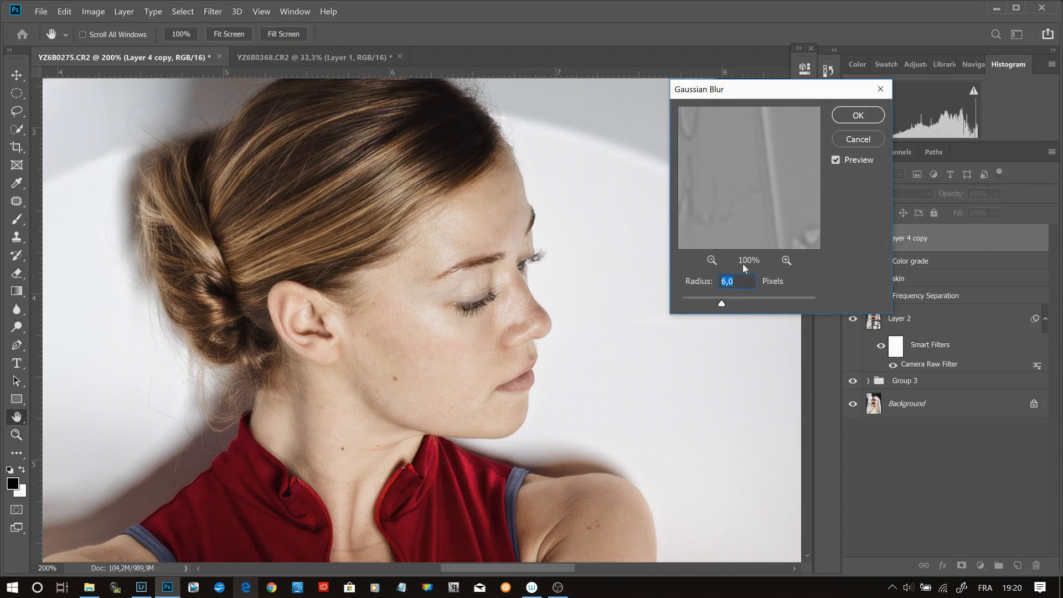
pyautogui.click(476, 290)
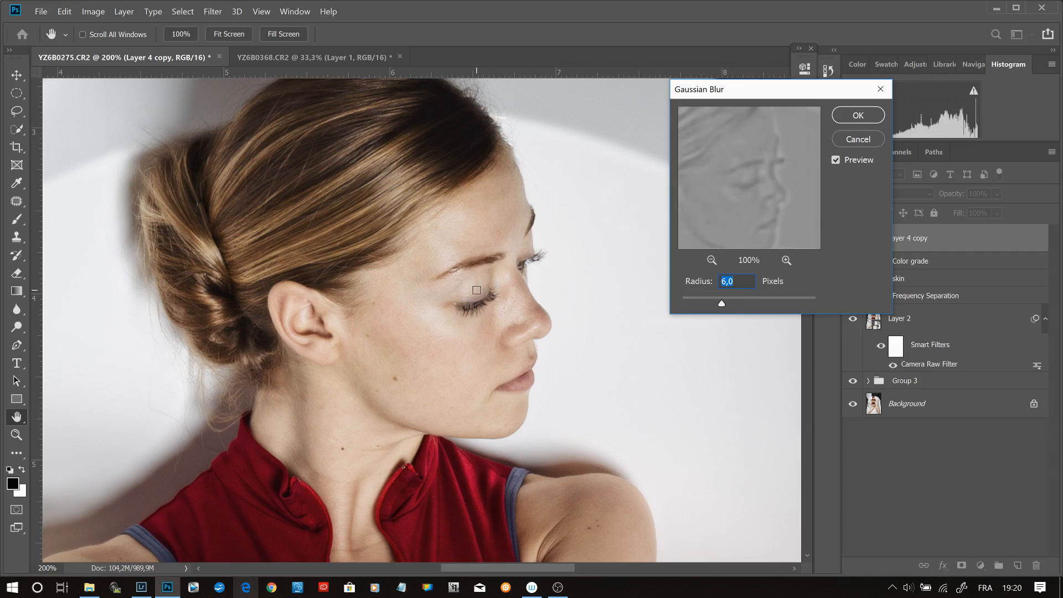
pyautogui.moveTo(724, 303)
pyautogui.mouseDown()
pyautogui.moveTo(702, 304)
pyautogui.moveTo(740, 304)
pyautogui.mouseUp()
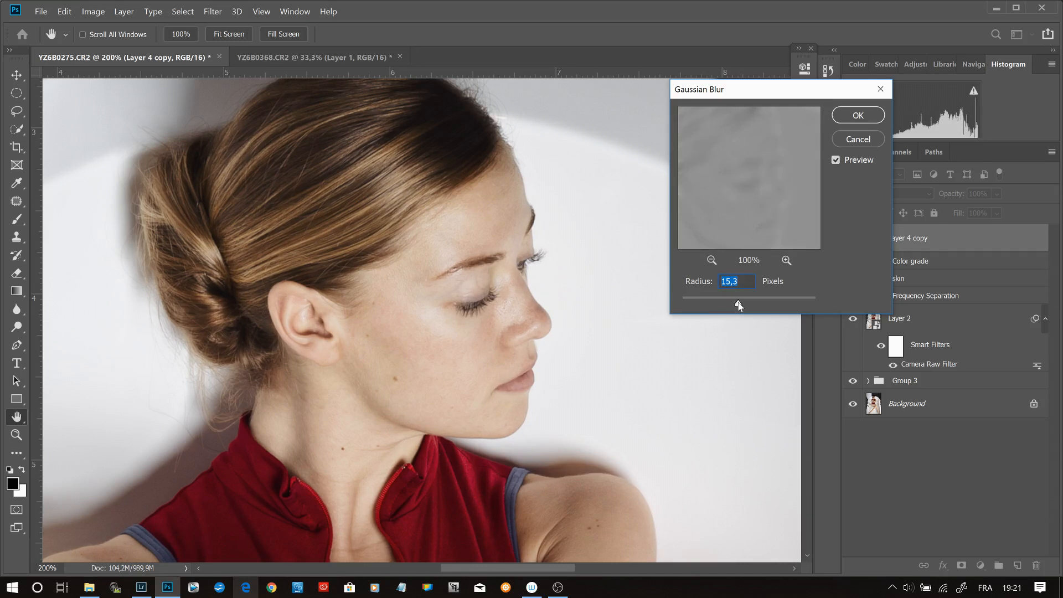
pyautogui.write('16')
pyautogui.press('BackSpace')
pyautogui.write('8')
pyautogui.click(850, 118)
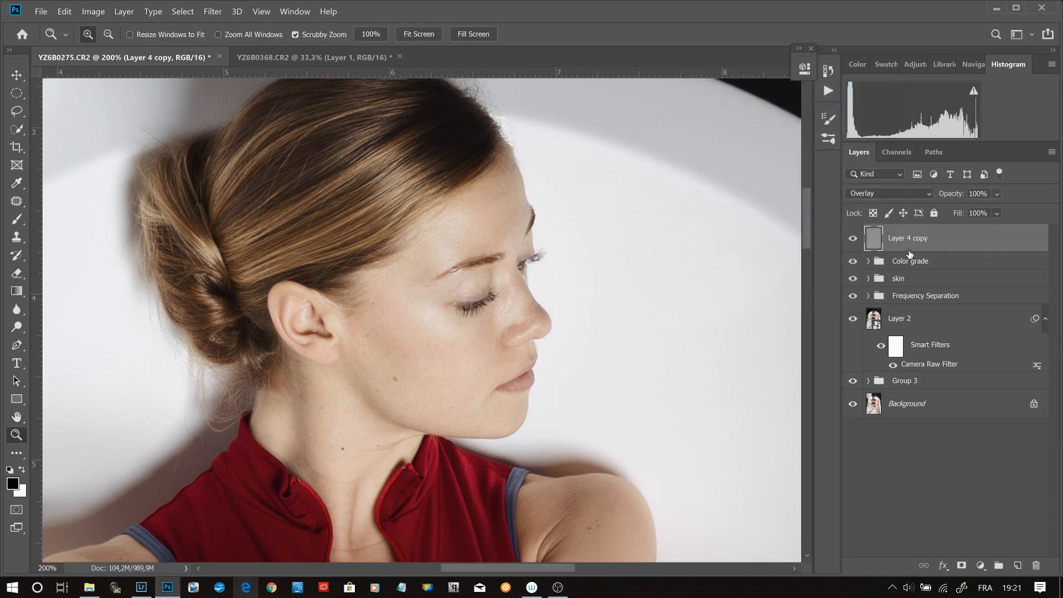
# - Compare the face with the blurred Overlay layer hidden and shown
pyautogui.click(854, 239)
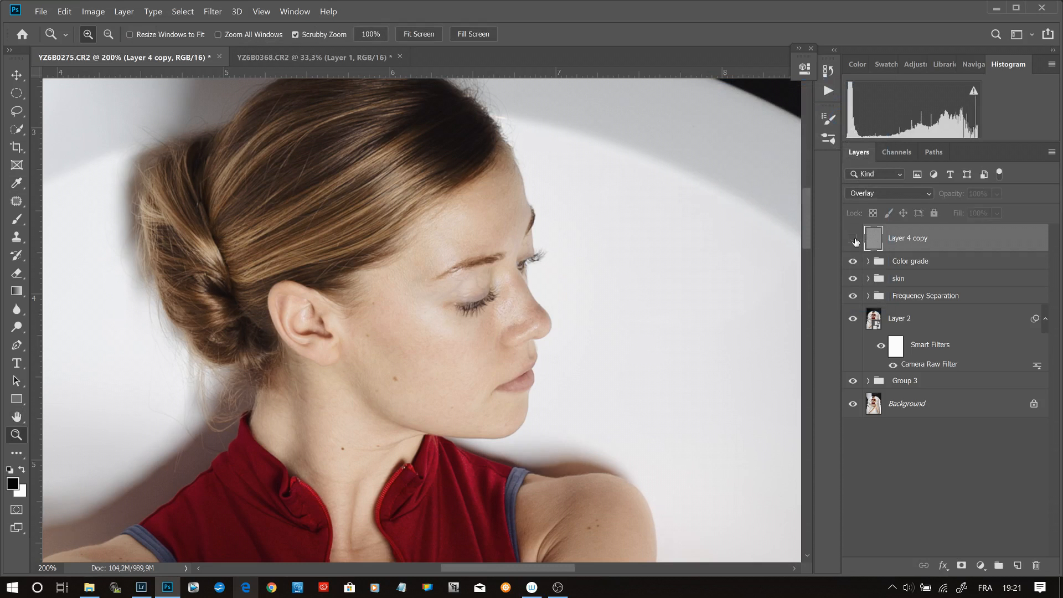
pyautogui.click(853, 239)
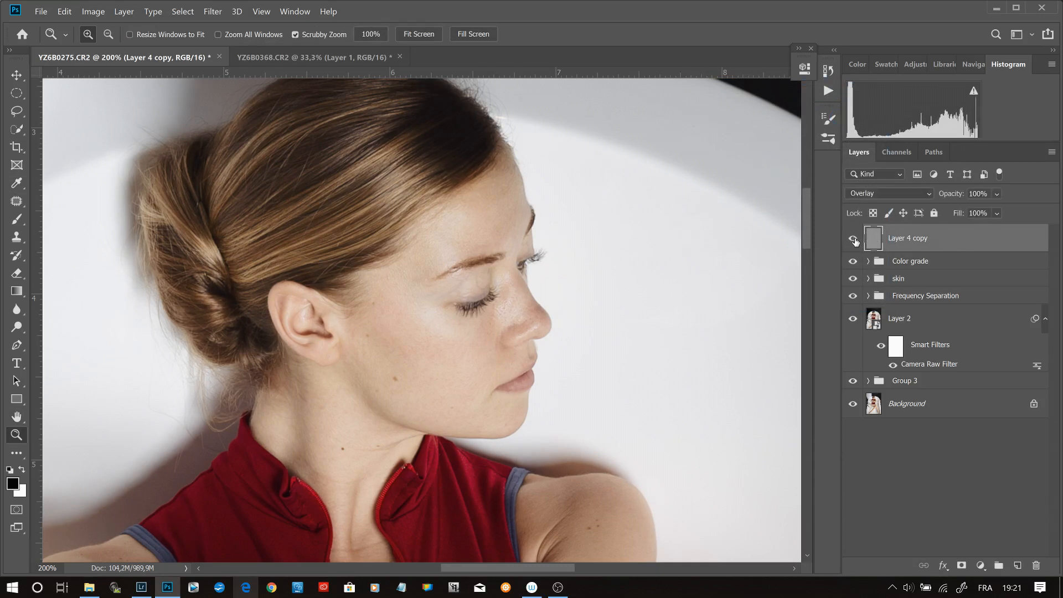
pyautogui.click(854, 239)
pyautogui.click(854, 240)
# - Duplicate the blurred Overlay layer twice to strengthen its contrast effect
pyautogui.hotkey('ctrl', '0')
pyautogui.hotkey('ctrl', 'j')
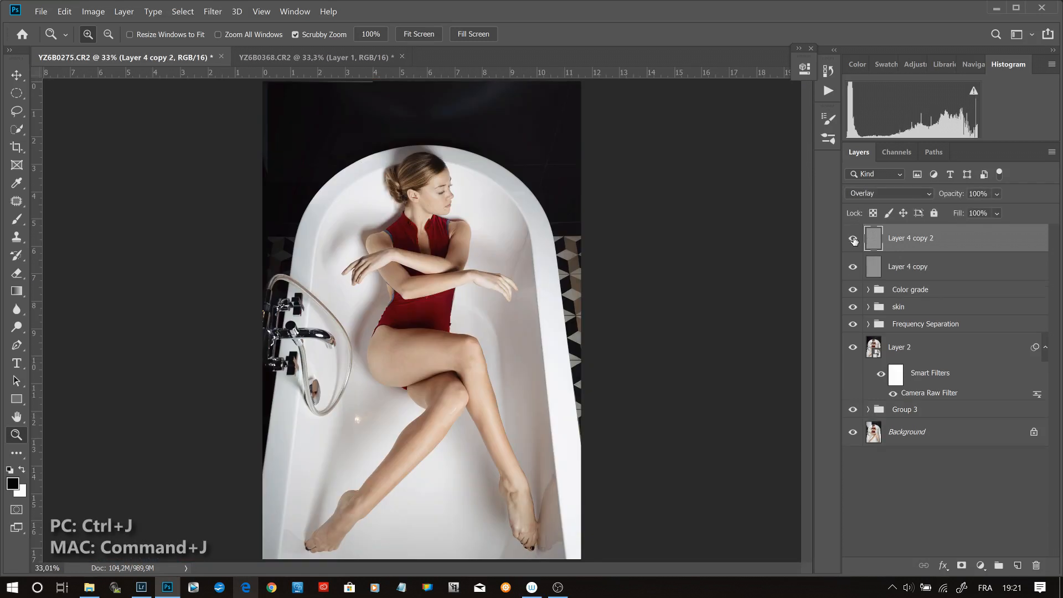
pyautogui.hotkey('ctrl', 'j')
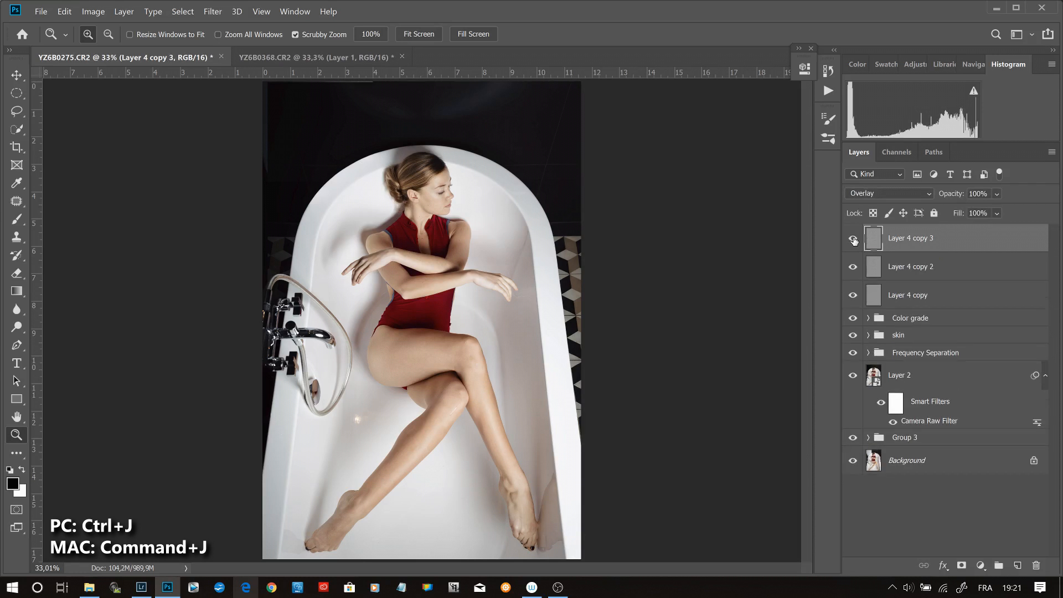
pyautogui.click(437, 202)
pyautogui.click(443, 189)
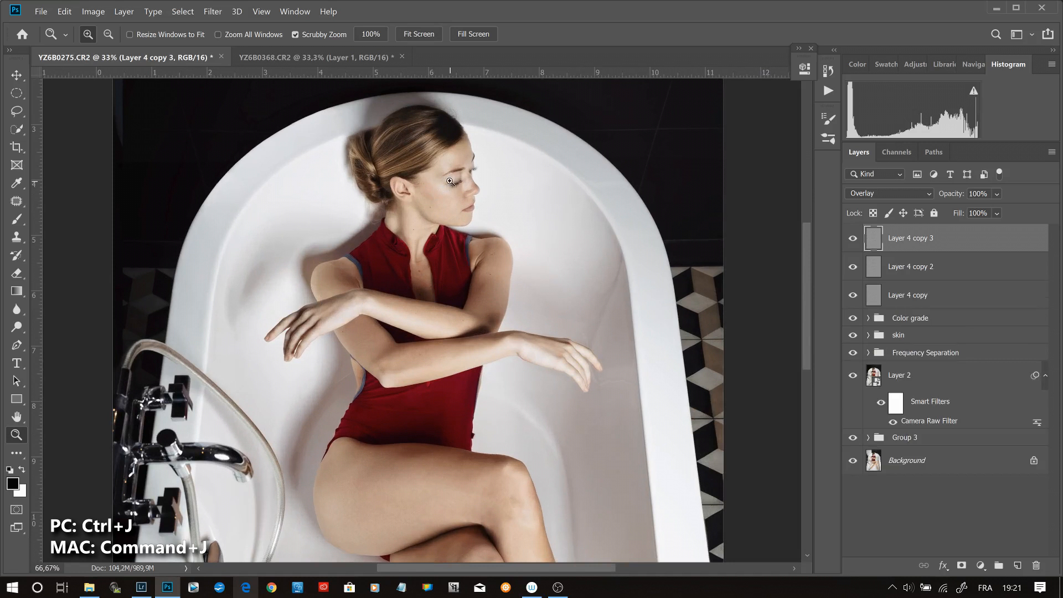
# - Group the three gray Overlay detail layers
pyautogui.click(450, 181)
pyautogui.click(440, 148)
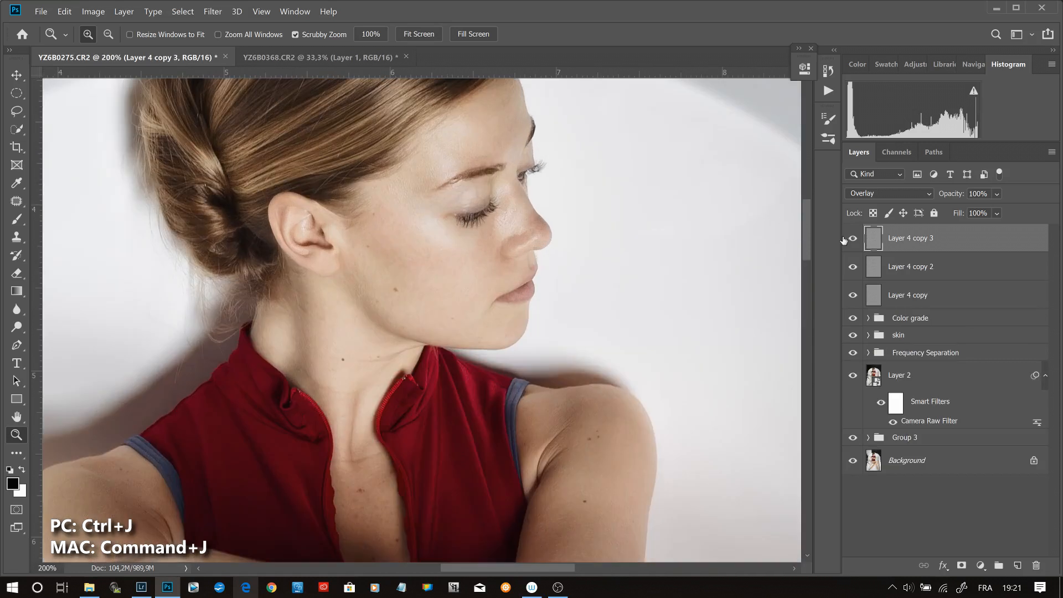
pyautogui.keyDown('shift'); pyautogui.click(975, 301); pyautogui.keyUp('shift')
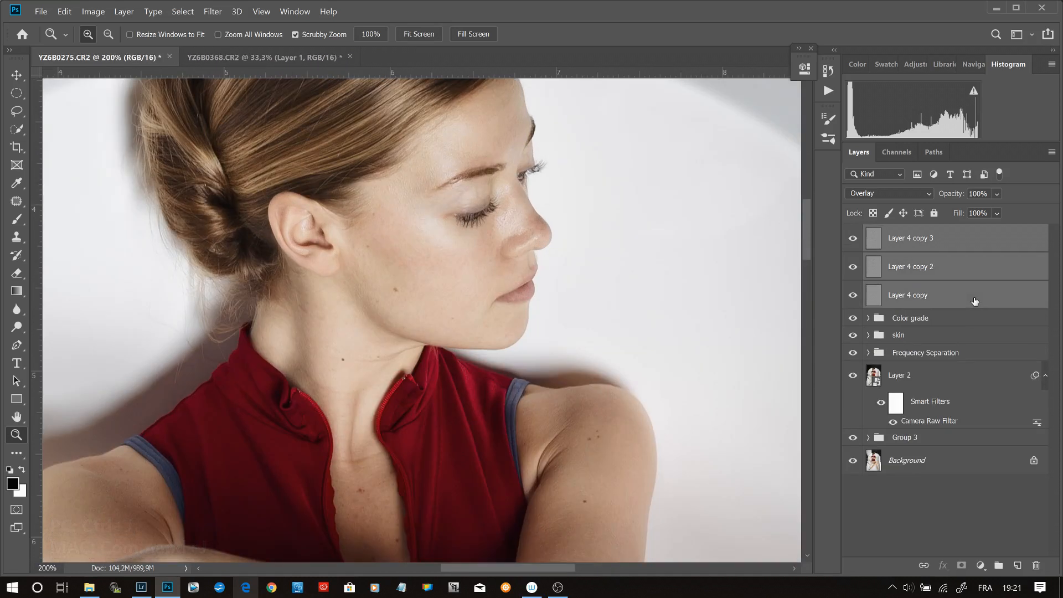
pyautogui.hotkey('ctrl', 'g')
# - Compare the face with the group of Overlay detail layers hidden and shown
pyautogui.click(853, 234)
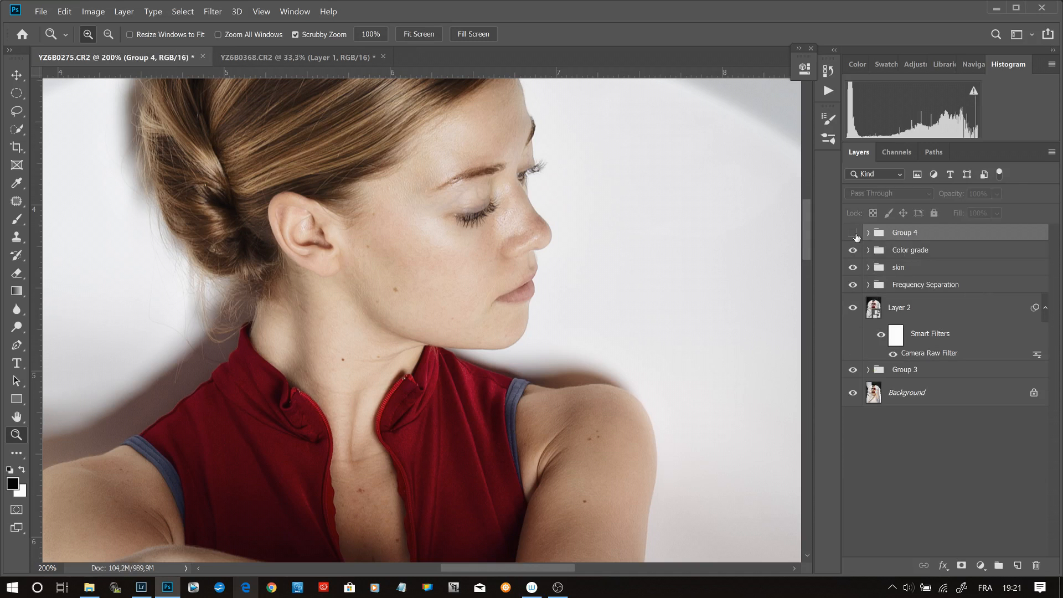
pyautogui.click(855, 236)
pyautogui.click(855, 237)
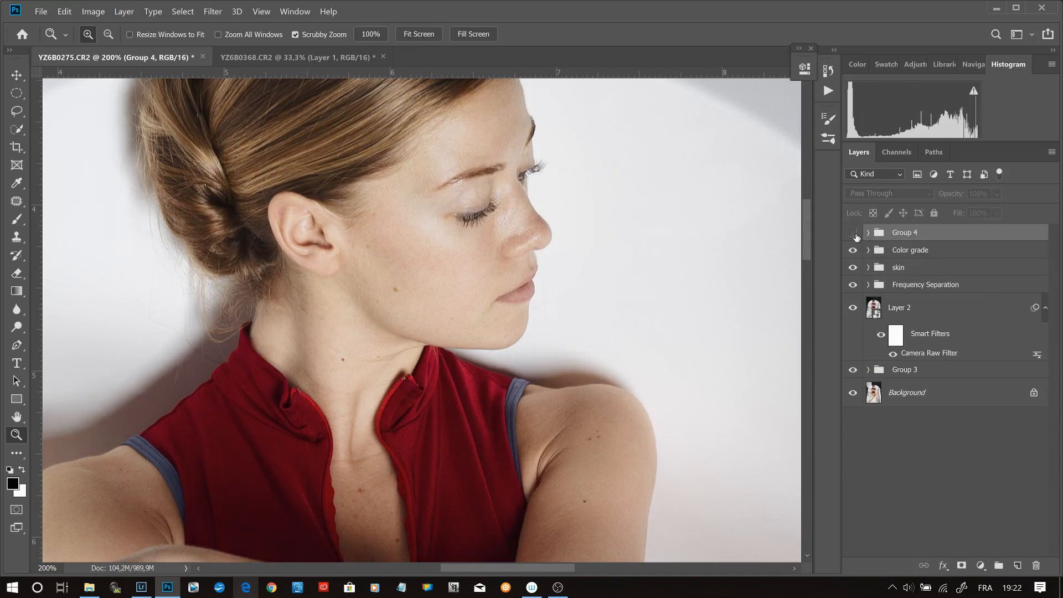
pyautogui.click(855, 236)
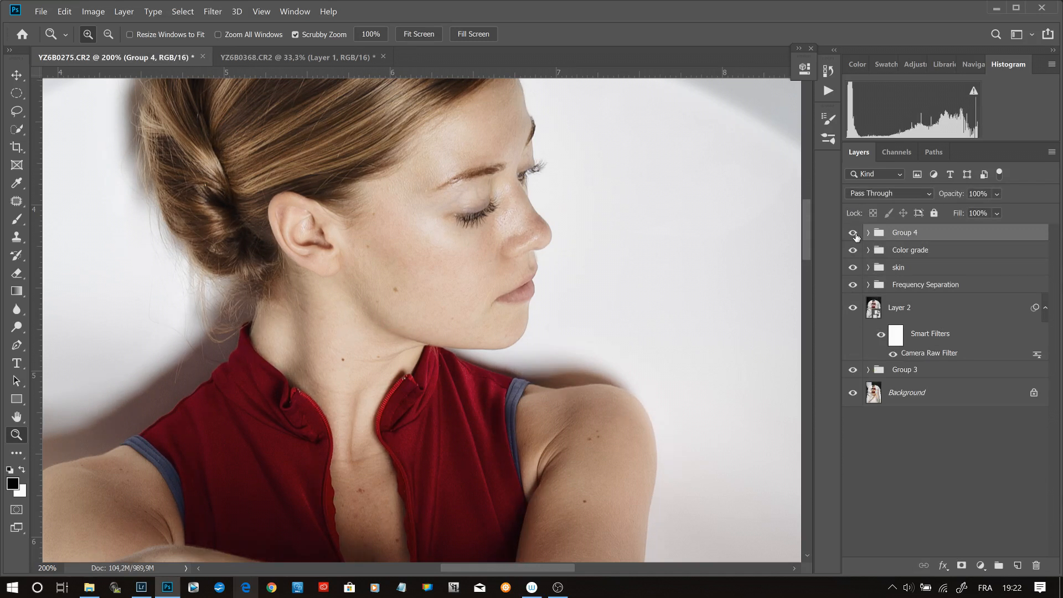
# - Add a white layer mask to Group 4 and rename the Gradient Map 1 layer in the Color grade group as Hilites
pyautogui.click(962, 565)
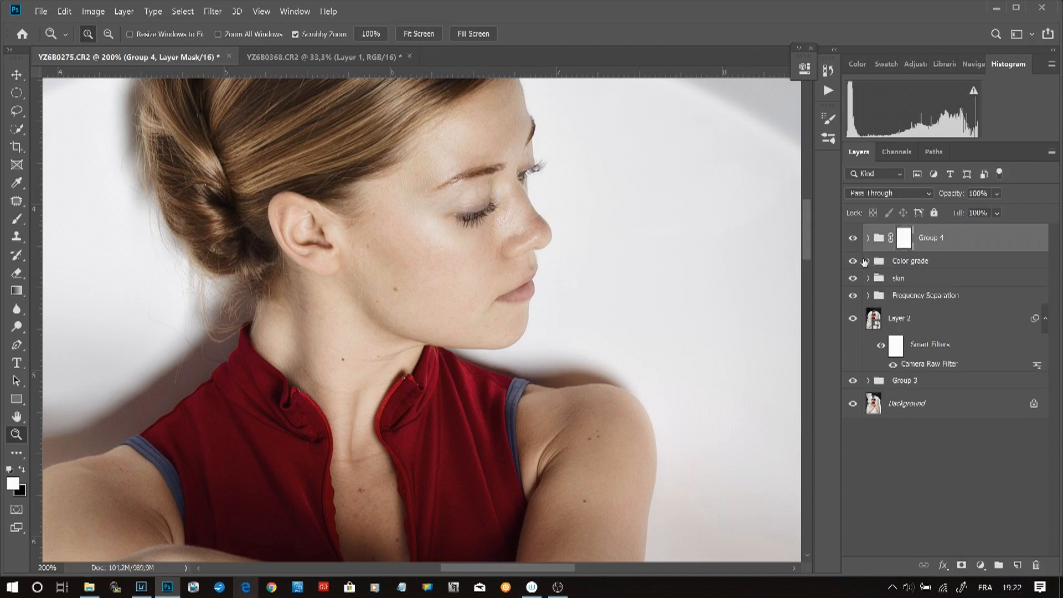
pyautogui.click(868, 261)
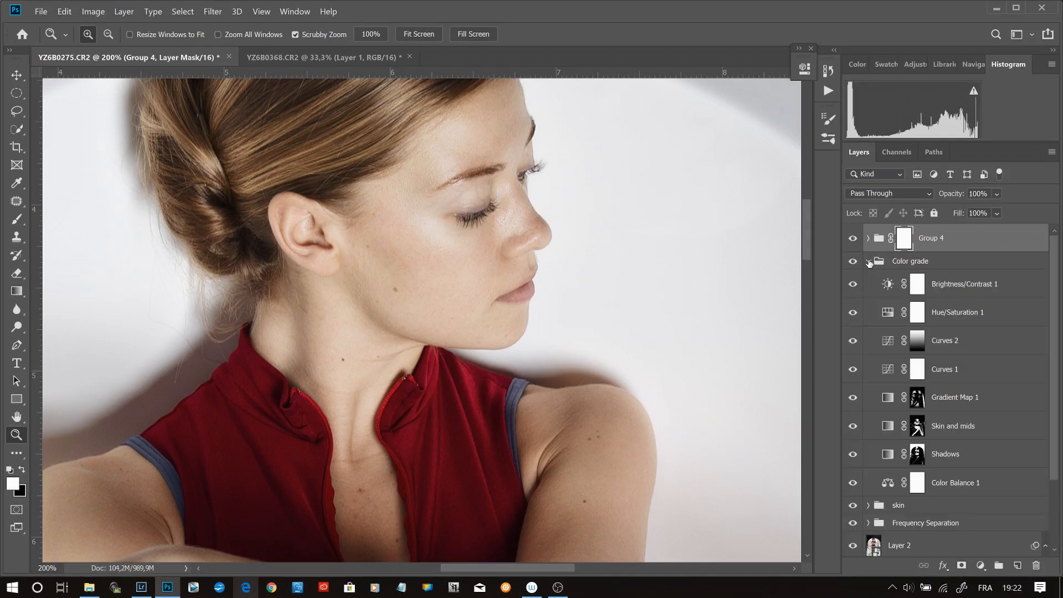
pyautogui.doubleClick(972, 397)
pyautogui.write('Hilites')
pyautogui.press('Return')
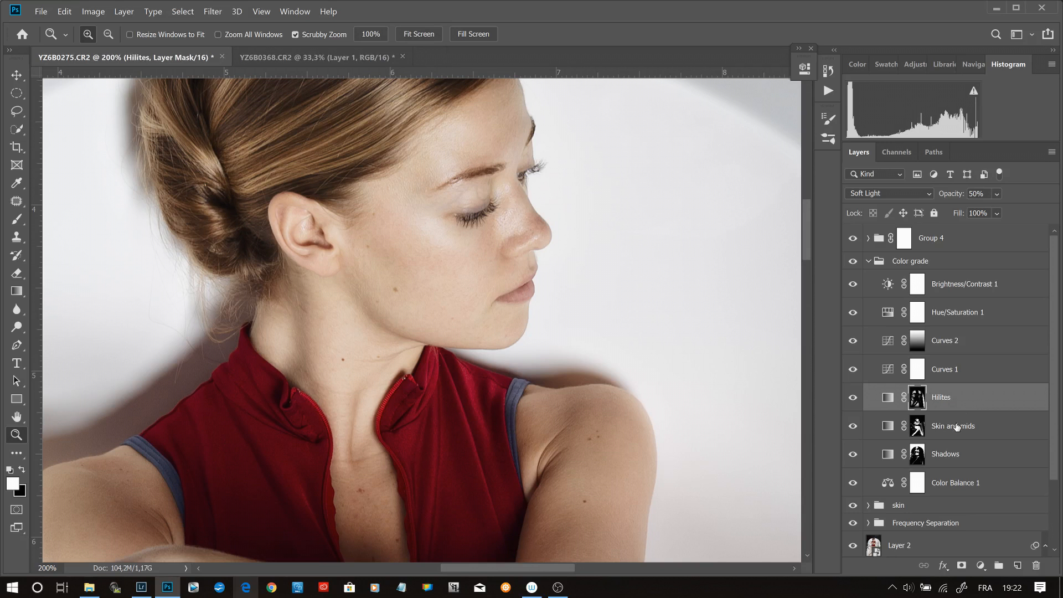
# - Replace the mask of Group 4 with a copy of the mask from the Skin and mids layer
pyautogui.click(925, 427)
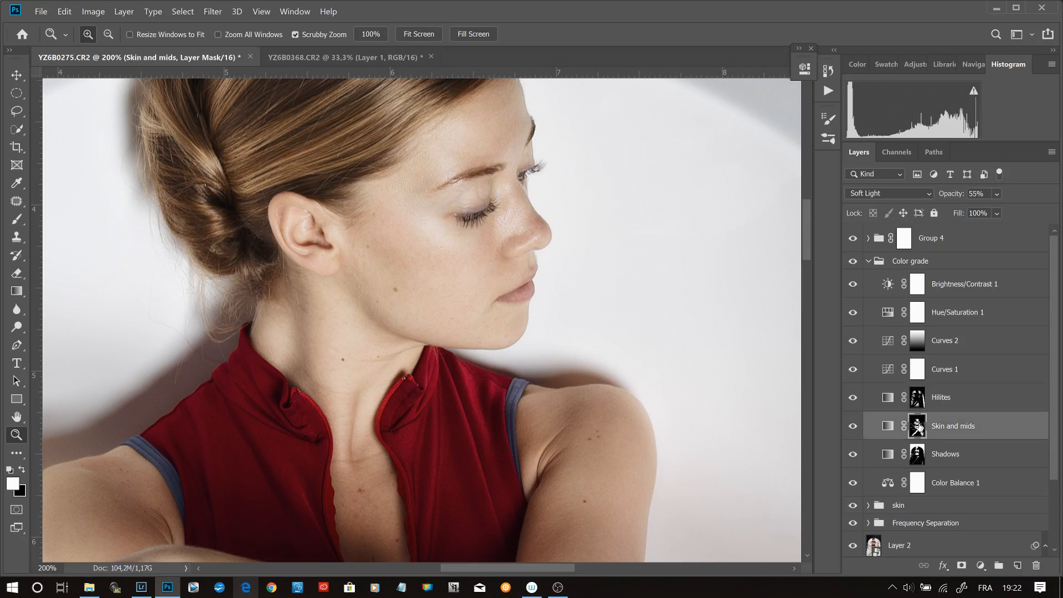
pyautogui.moveTo(918, 427); pyautogui.dragTo(905, 239)
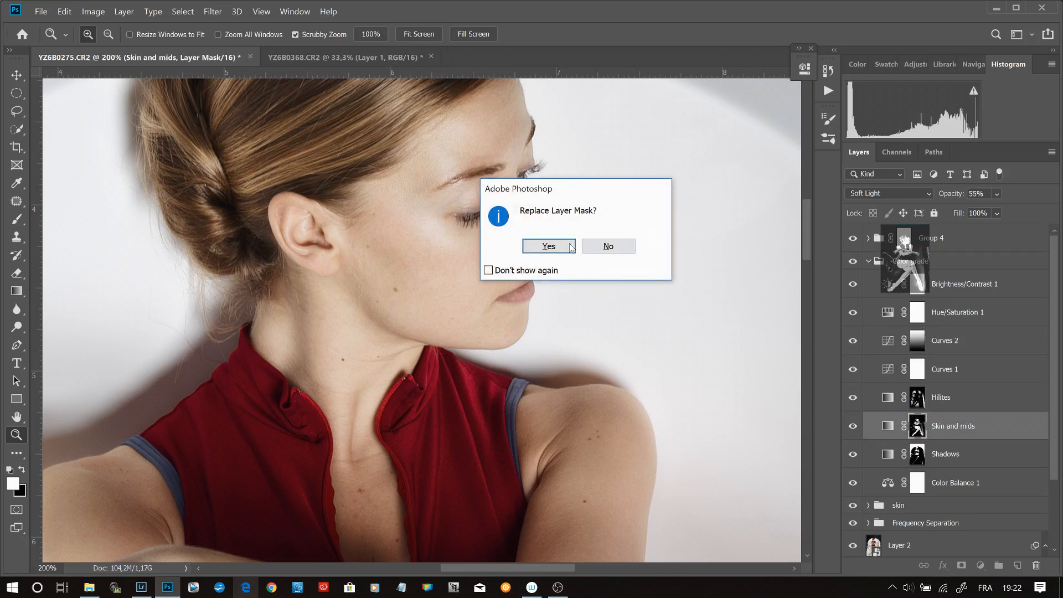
pyautogui.click(561, 244)
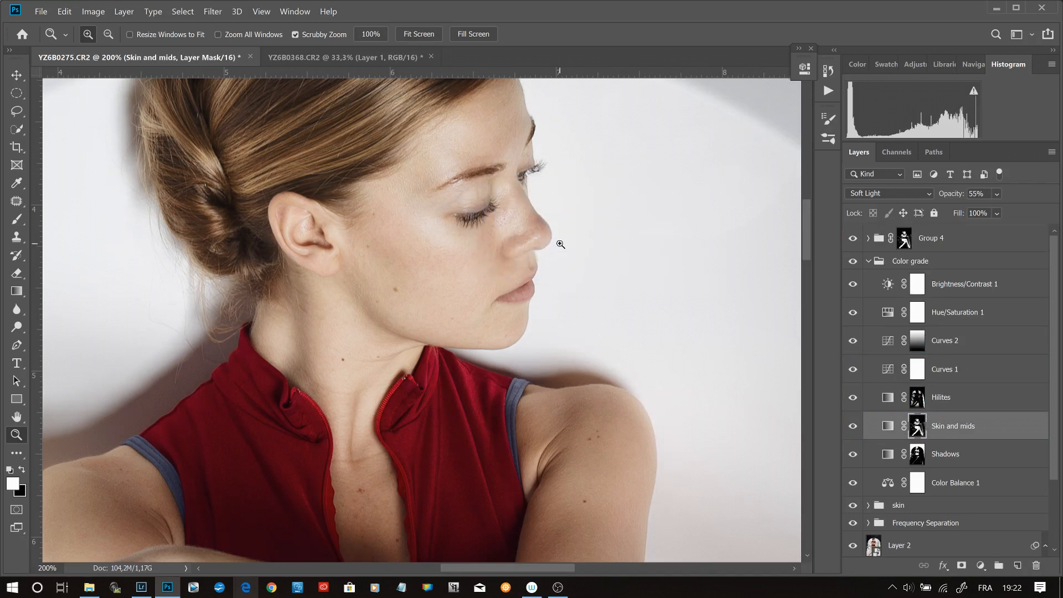
# - Compare the legs with the masked Group 4 hidden and shown
pyautogui.hotkey('ctrl', '0')
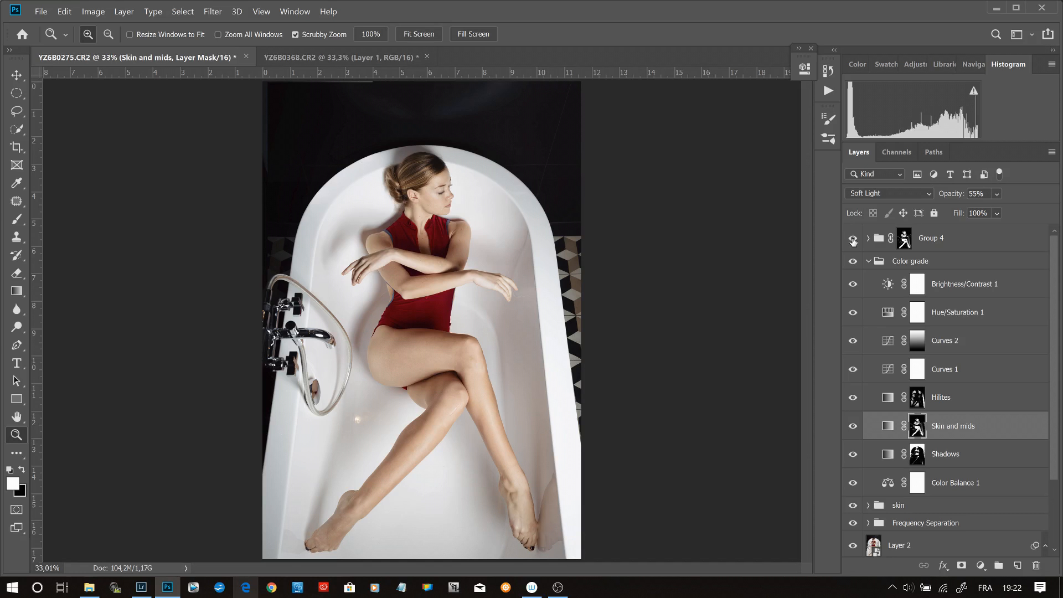
pyautogui.moveTo(459, 354); pyautogui.dragTo(765, 329)
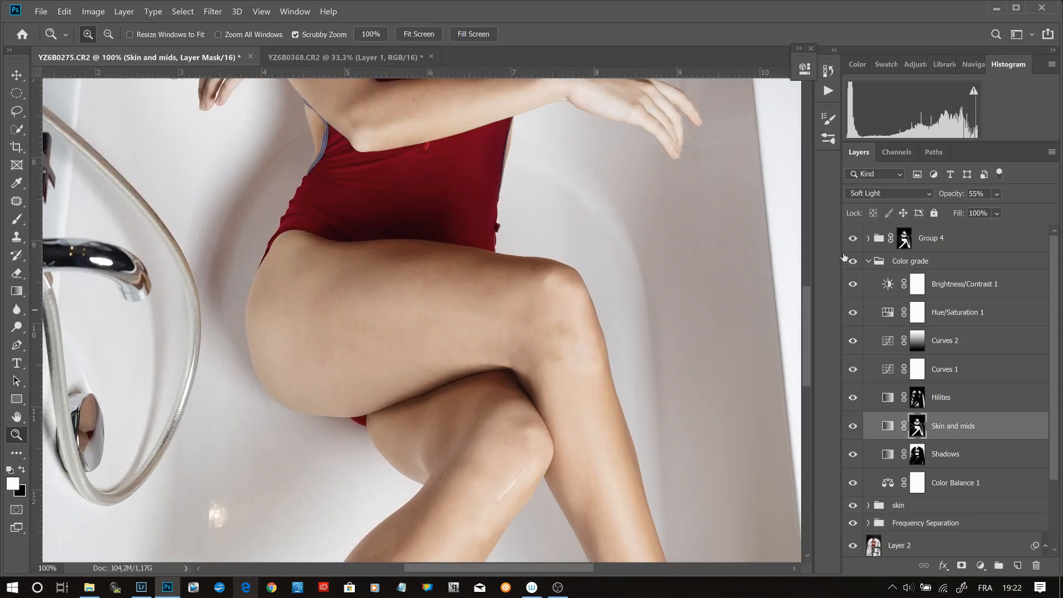
pyautogui.click(854, 240)
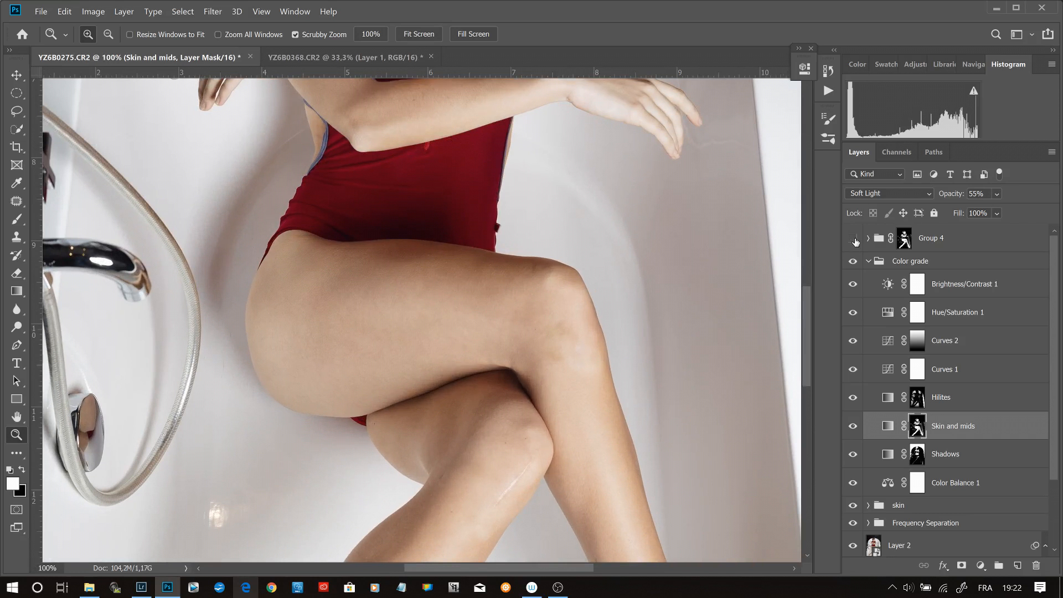
pyautogui.click(854, 239)
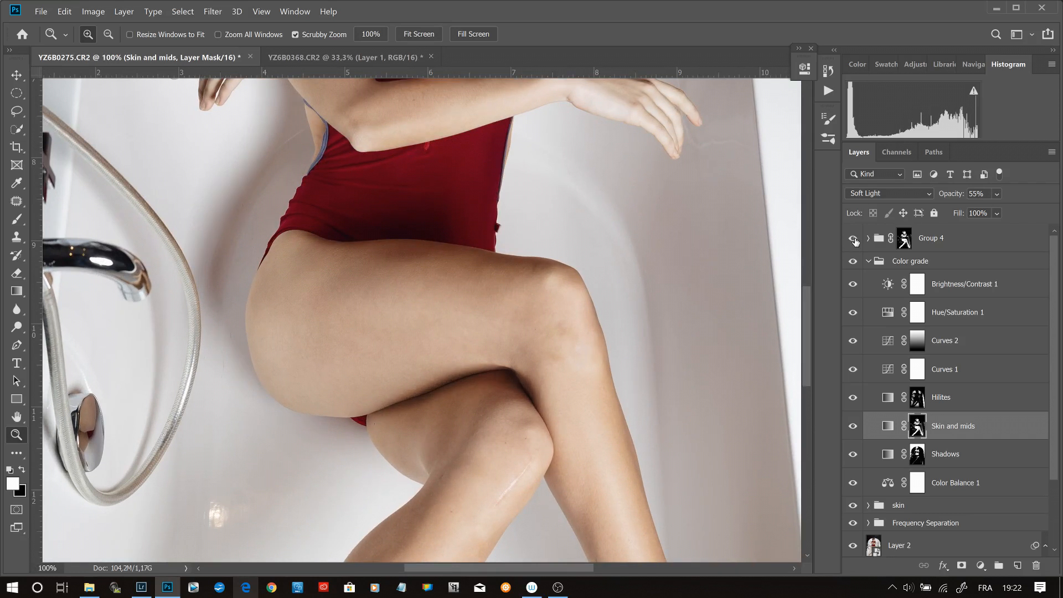
pyautogui.click(854, 239)
pyautogui.click(854, 239)
# - Display the mask of Group 4 and paint white over the gray patches inside the woman's skin areas, including both legs and feet
pyautogui.keyDown('alt'); pyautogui.click(907, 243); pyautogui.keyUp('alt')
pyautogui.keyDown('alt'); pyautogui.click(906, 242); pyautogui.keyUp('alt')
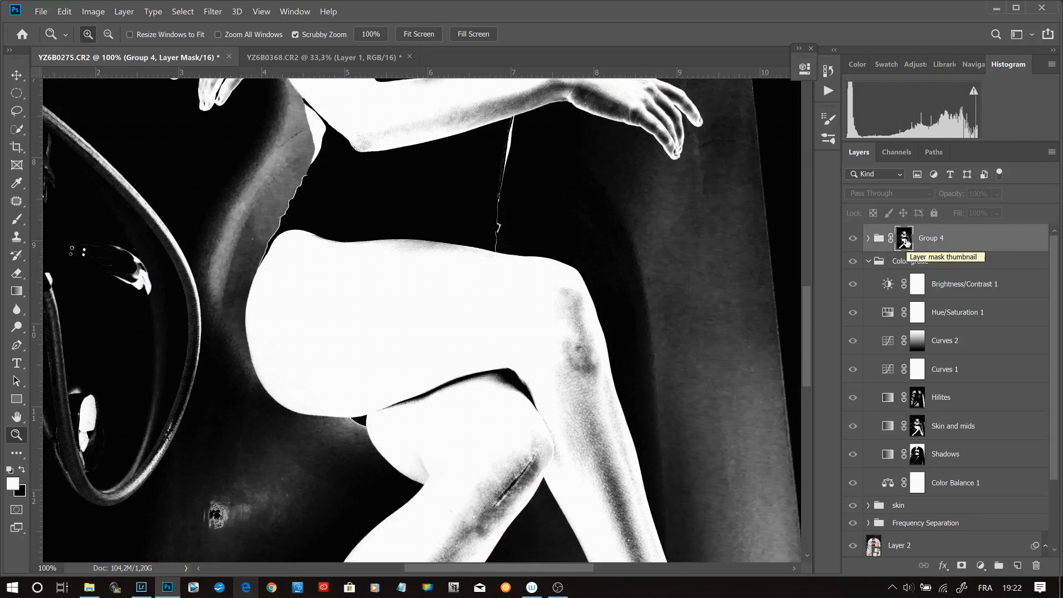
pyautogui.hotkey('ctrl', '0')
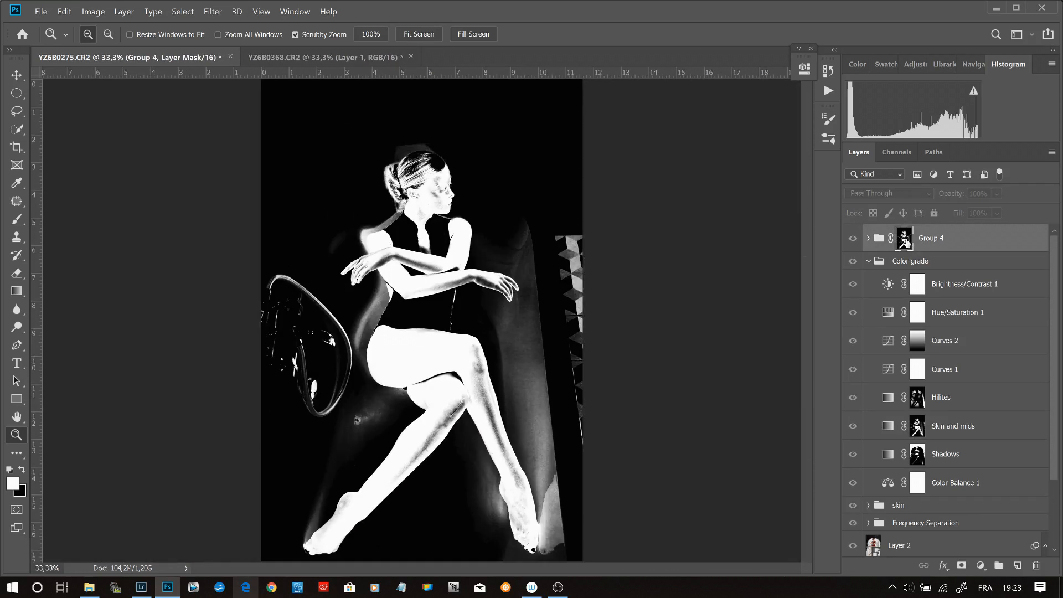
pyautogui.click(461, 448)
pyautogui.click(503, 422)
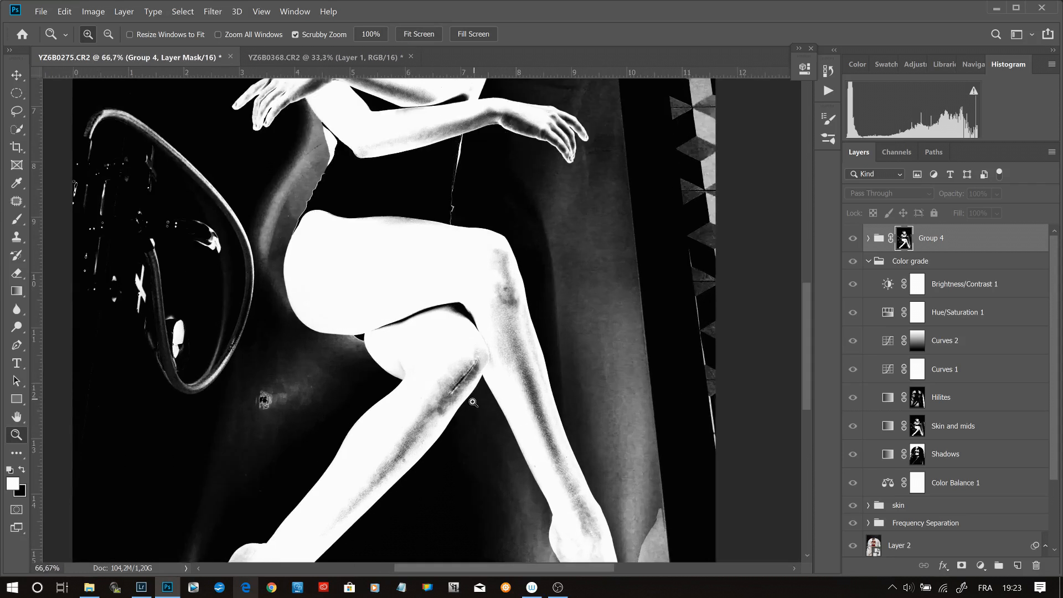
pyautogui.press('b')
pyautogui.moveTo(438, 388)
pyautogui.mouseDown()
pyautogui.moveTo(448, 387)
pyautogui.moveTo(438, 437)
pyautogui.moveTo(414, 487)
pyautogui.mouseUp()
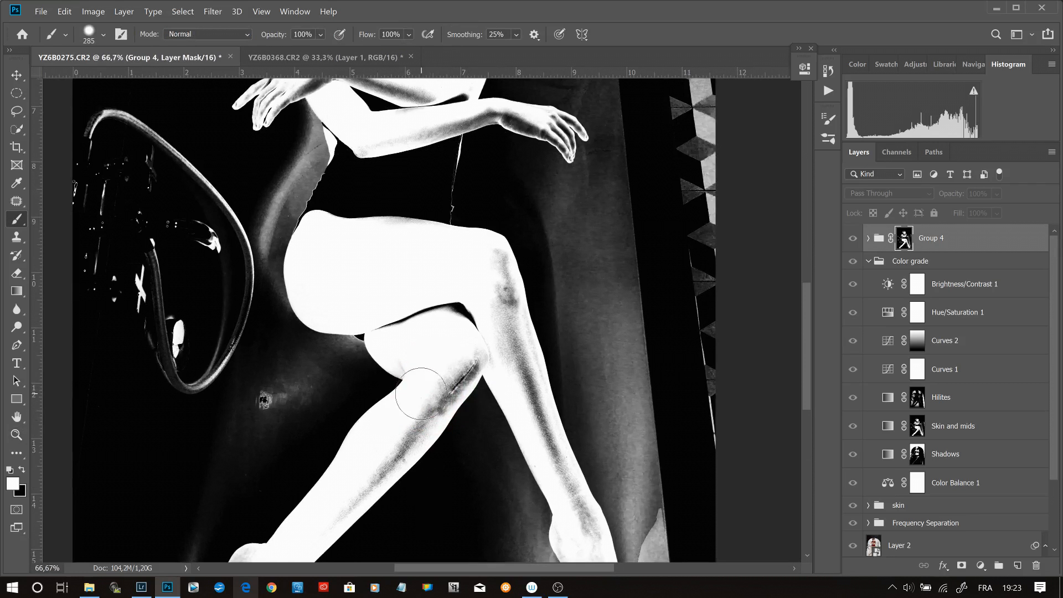
pyautogui.moveTo(421, 403); pyautogui.dragTo(423, 392)
pyautogui.moveTo(352, 487)
pyautogui.mouseDown()
pyautogui.moveTo(466, 354)
pyautogui.moveTo(439, 399)
pyautogui.moveTo(434, 311)
pyautogui.moveTo(392, 323)
pyautogui.moveTo(474, 332)
pyautogui.moveTo(491, 266)
pyautogui.moveTo(422, 243)
pyautogui.moveTo(339, 240)
pyautogui.mouseUp()
pyautogui.moveTo(483, 352); pyautogui.dragTo(419, 225)
pyautogui.moveTo(437, 170)
pyautogui.mouseDown()
pyautogui.moveTo(506, 360)
pyautogui.moveTo(534, 491)
pyautogui.mouseUp()
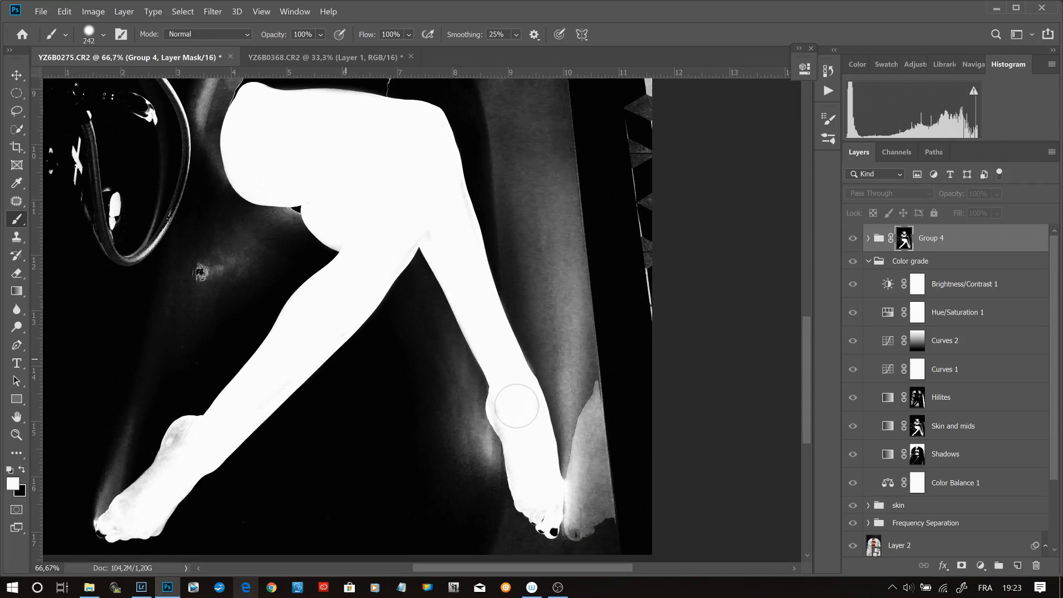
pyautogui.moveTo(359, 270)
pyautogui.mouseDown()
pyautogui.moveTo(270, 379)
pyautogui.moveTo(134, 512)
pyautogui.mouseUp()
pyautogui.moveTo(348, 213)
pyautogui.mouseDown()
pyautogui.moveTo(365, 365)
pyautogui.moveTo(400, 510)
pyautogui.mouseUp()
pyautogui.moveTo(432, 219); pyautogui.dragTo(512, 233)
pyautogui.moveTo(488, 160); pyautogui.dragTo(514, 534)
pyautogui.moveTo(392, 214)
pyautogui.mouseDown()
pyautogui.moveTo(340, 220)
pyautogui.moveTo(446, 291)
pyautogui.moveTo(437, 238)
pyautogui.mouseUp()
pyautogui.moveTo(392, 326)
pyautogui.mouseDown()
pyautogui.moveTo(401, 359)
pyautogui.moveTo(441, 352)
pyautogui.moveTo(283, 352)
pyautogui.moveTo(257, 293)
pyautogui.moveTo(301, 436)
pyautogui.moveTo(366, 354)
pyautogui.mouseUp()
pyautogui.hotkey('ctrl', '0')
pyautogui.keyDown('alt'); pyautogui.click(904, 238); pyautogui.keyUp('alt')
# - Compare the face up close with the repainted Group 4 hidden and shown
pyautogui.press('z')
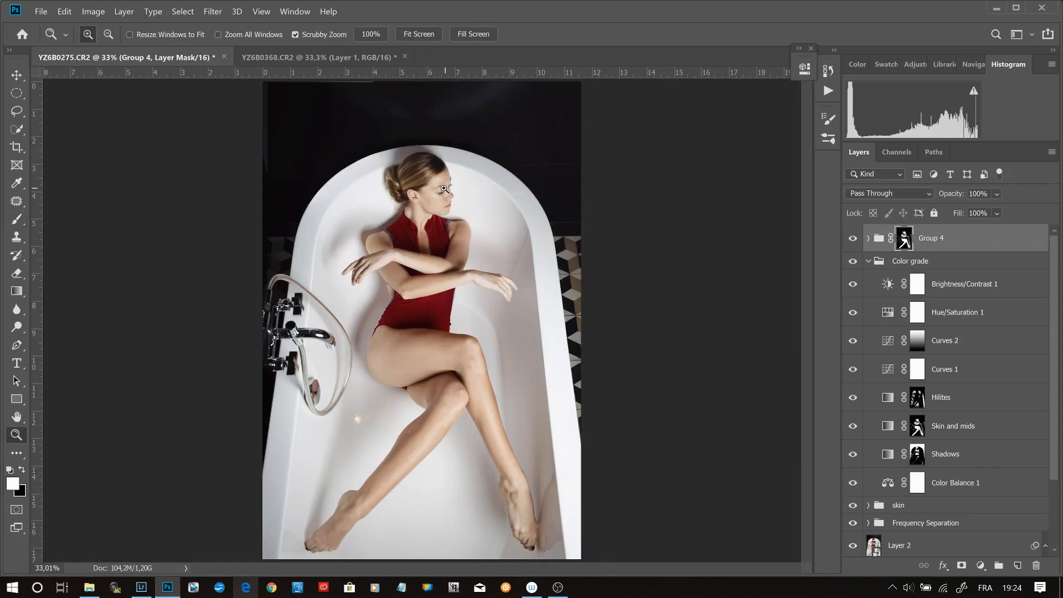
pyautogui.moveTo(440, 182); pyautogui.dragTo(483, 277)
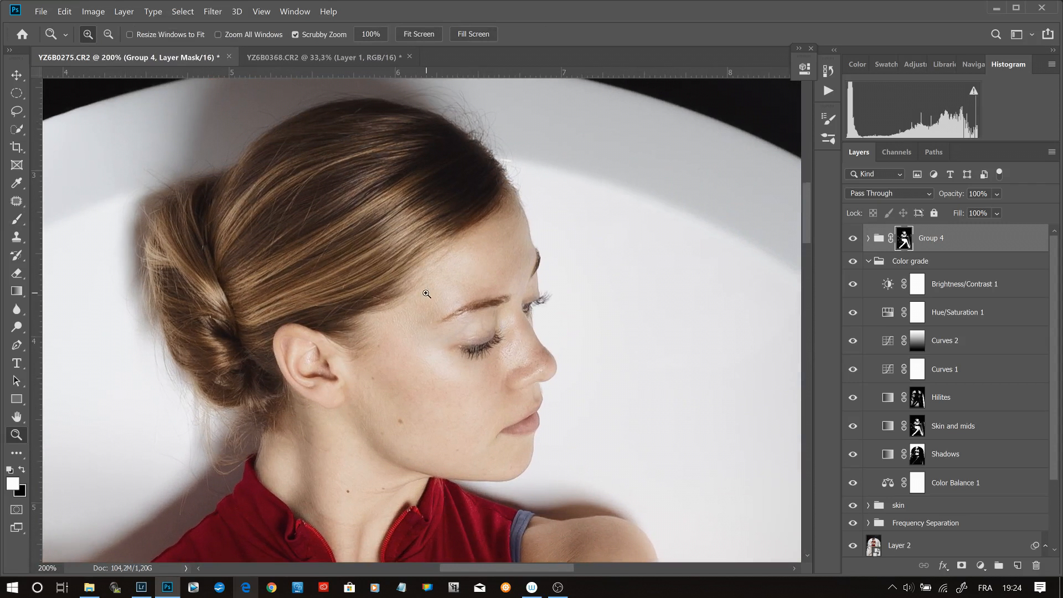
pyautogui.click(854, 238)
pyautogui.click(854, 239)
# - Set the opacity of Group 4 to 50%
pyautogui.click(978, 193)
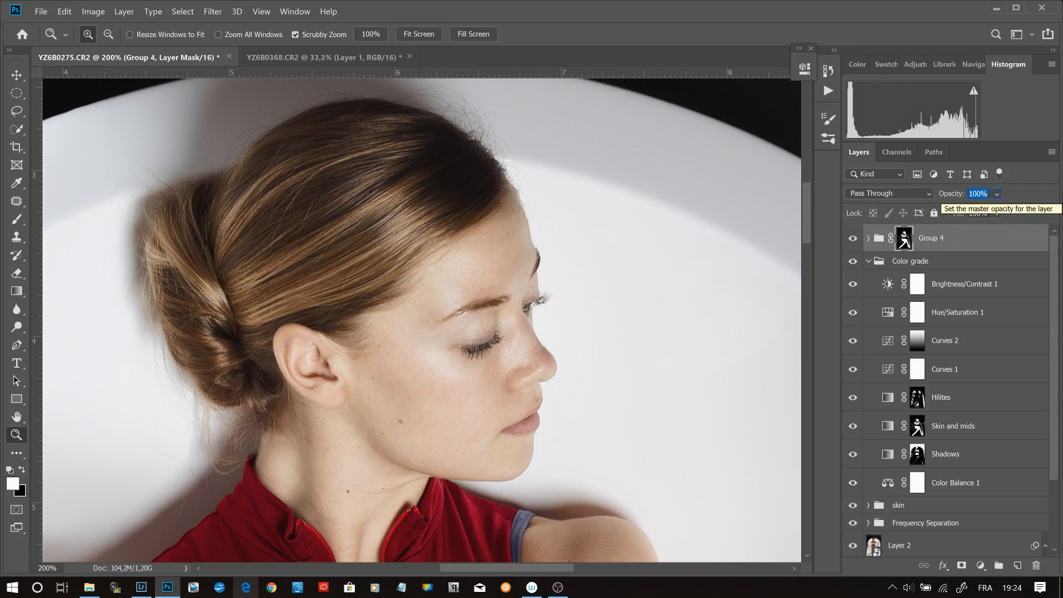
pyautogui.write('50')
pyautogui.press('Return')
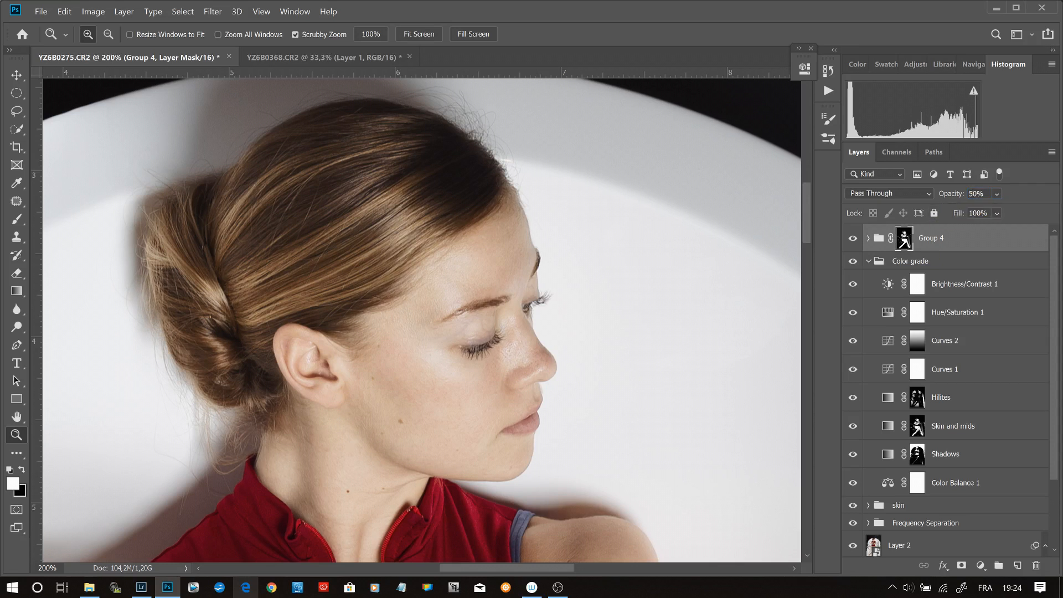
# - Compare the face and the whole image with the reduced-opacity Group 4 hidden and shown
pyautogui.click(852, 239)
pyautogui.click(853, 239)
pyautogui.click(852, 238)
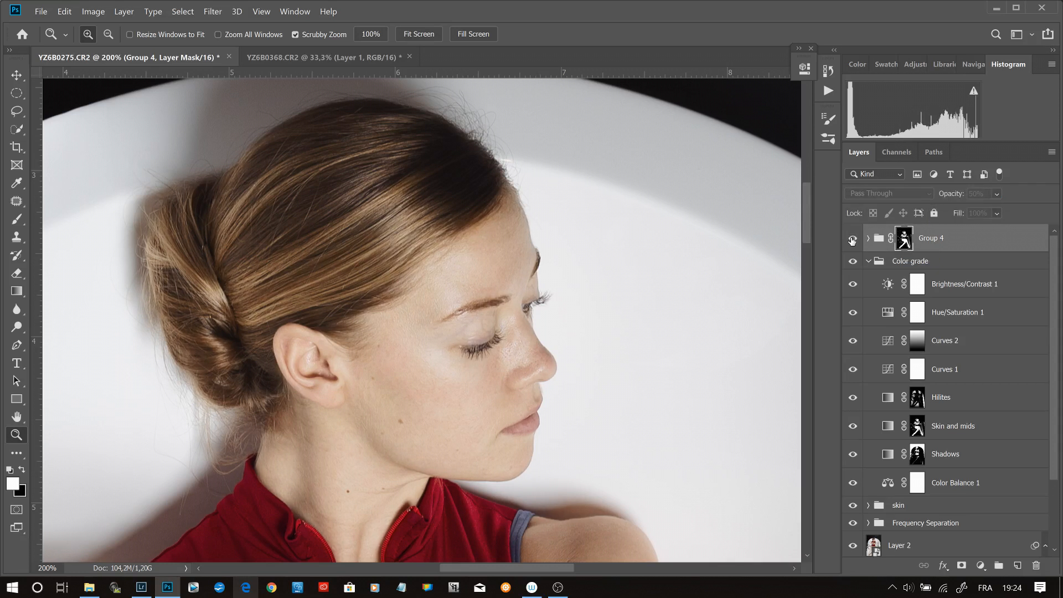
pyautogui.hotkey('ctrl', '0')
pyautogui.click(848, 241)
pyautogui.click(848, 241)
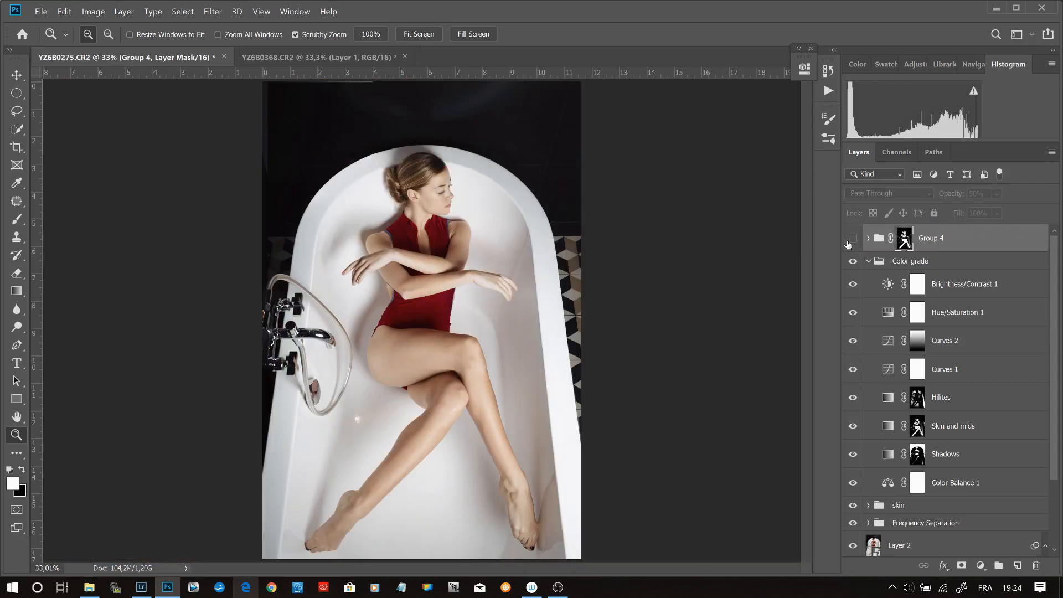
# - Set the opacity of Group 4 to 45% and rename the group as Punch
pyautogui.moveTo(953, 194); pyautogui.dragTo(951, 193)
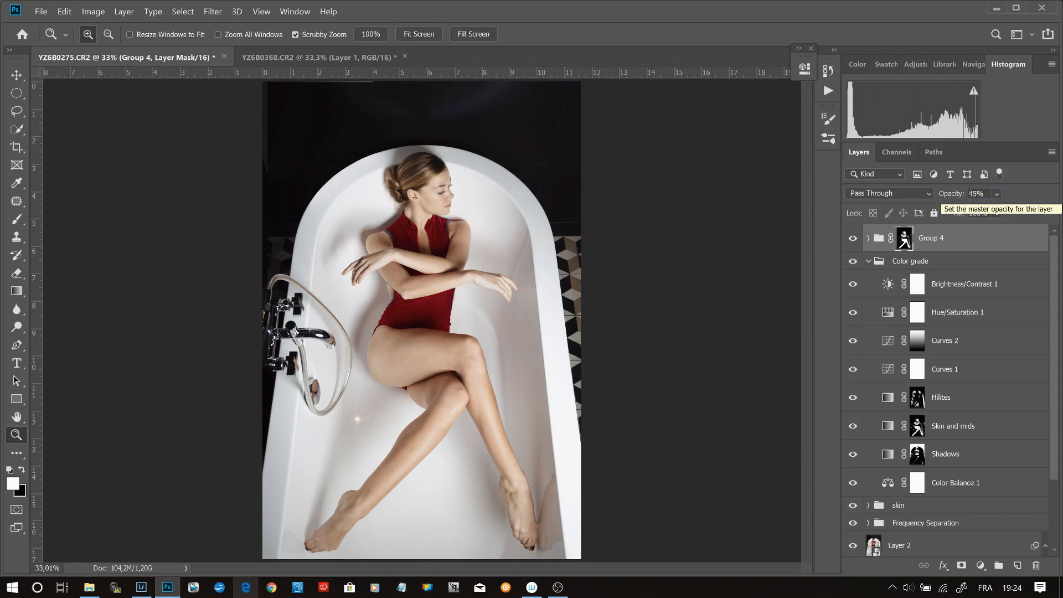
pyautogui.doubleClick(941, 238)
pyautogui.write('Punch')
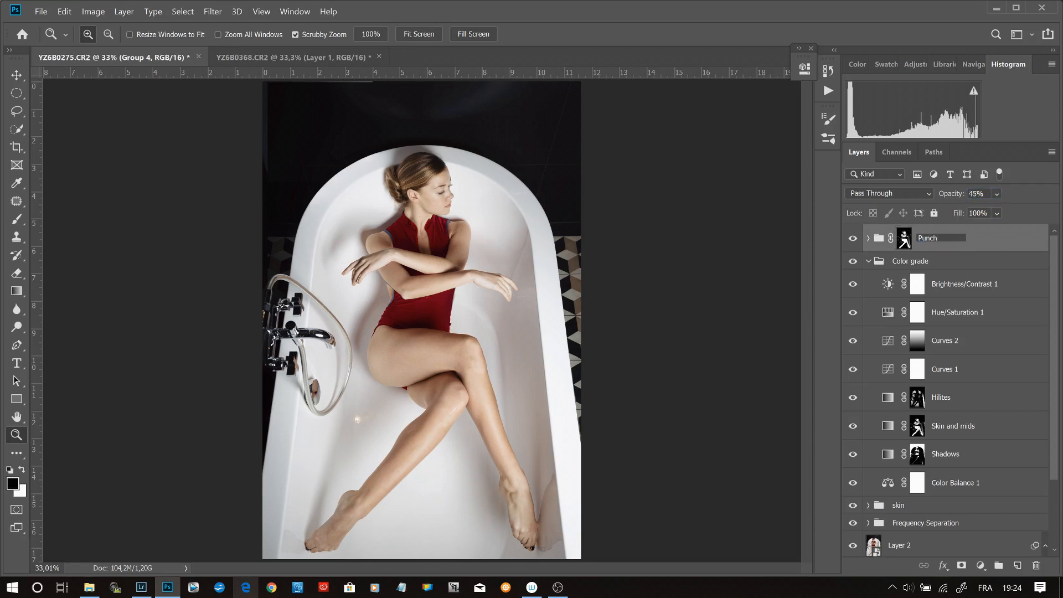
pyautogui.press('Return')
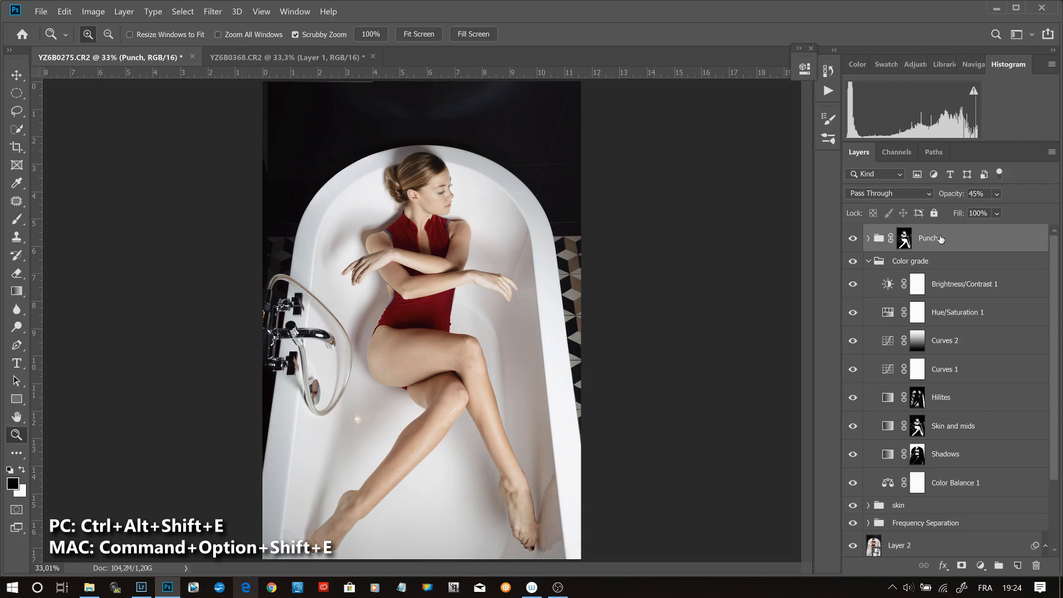
# - Stamp all visible layers into a new merged layer above the Punch group and duplicate it
pyautogui.hotkey('ctrl', 'alt', 'shift', 'e')
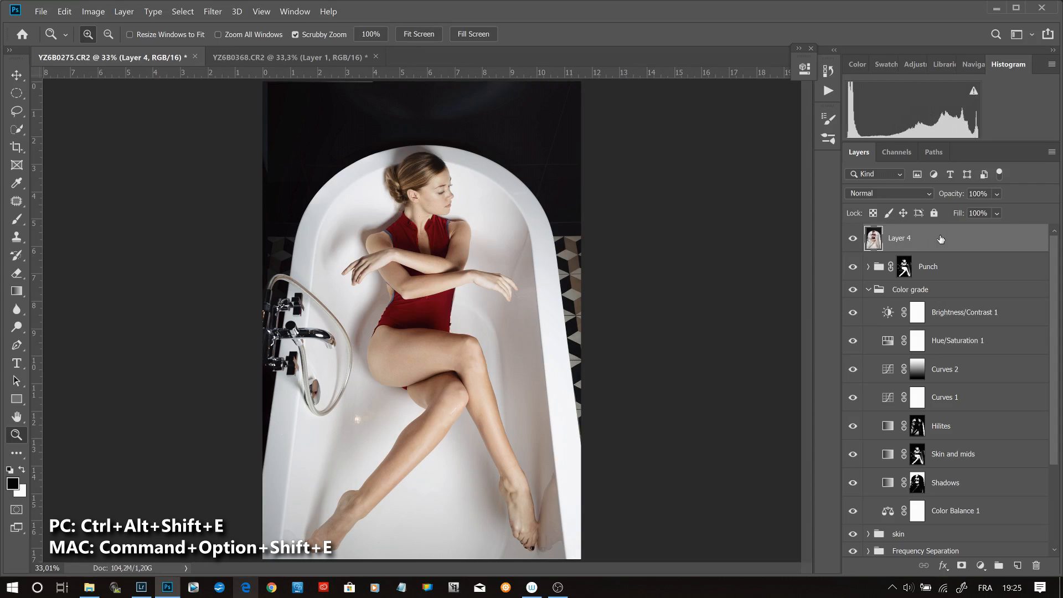
pyautogui.click(869, 289)
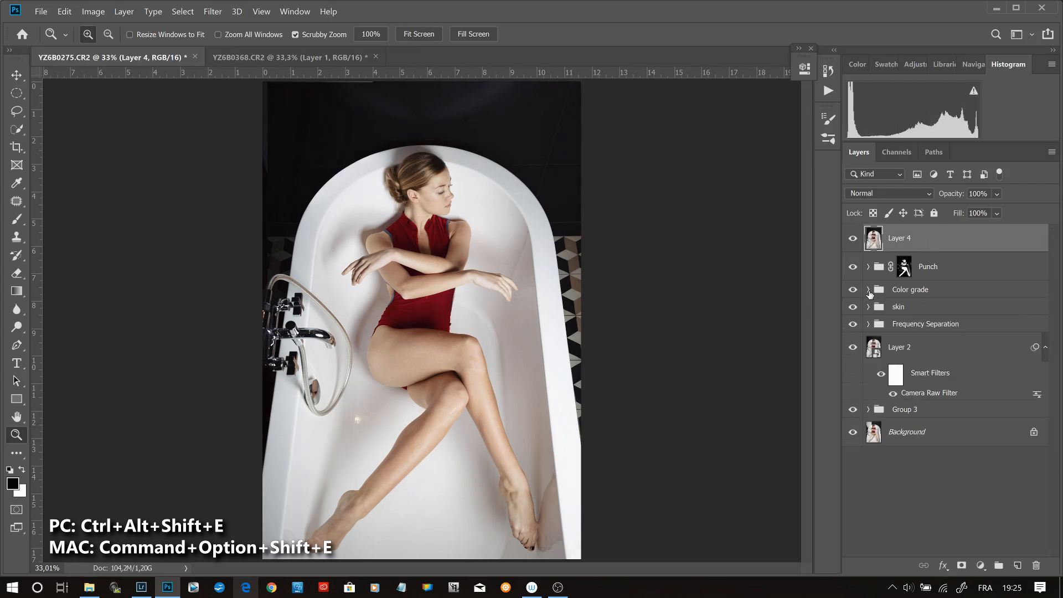
pyautogui.hotkey('ctrl', 'alt', 'shift', 'e')
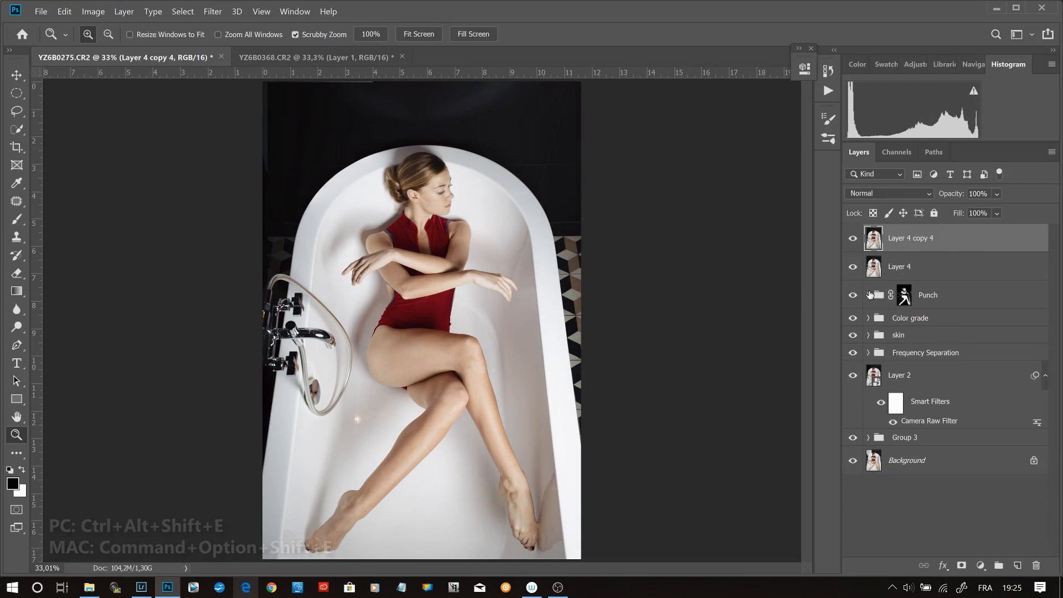
# - Group the two merged image layers and set the group's blend mode to Overlay
pyautogui.keyDown('shift'); pyautogui.click(944, 266); pyautogui.keyUp('shift')
pyautogui.hotkey('ctrl', 'g')
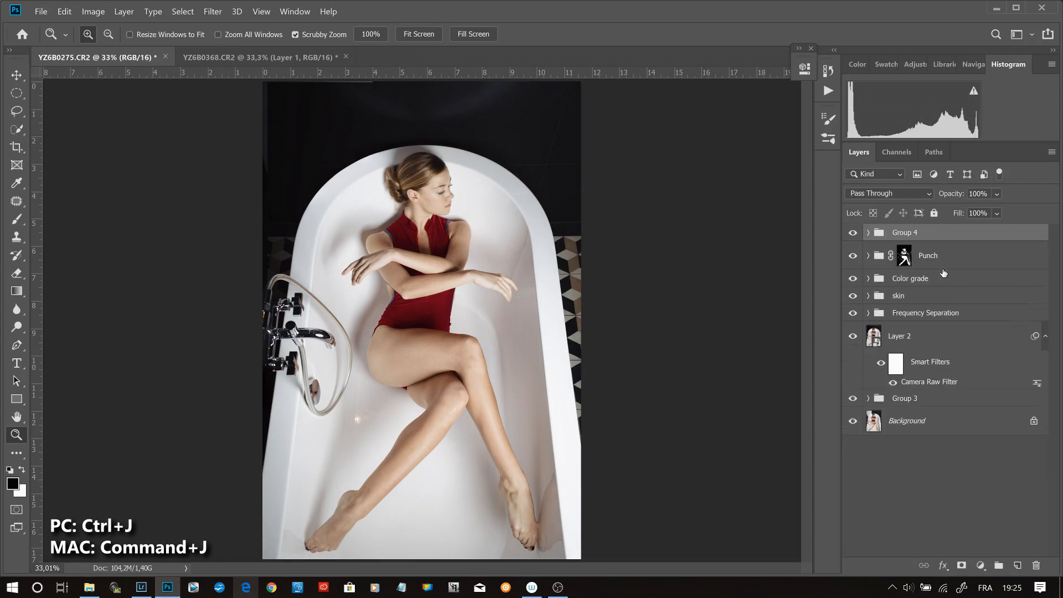
pyautogui.click(895, 191)
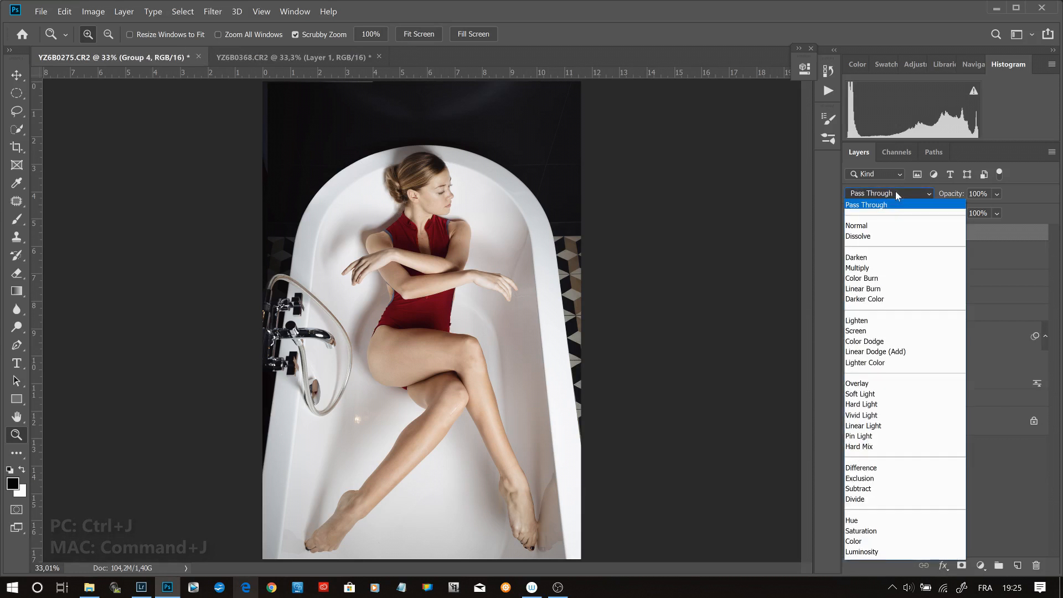
pyautogui.click(890, 384)
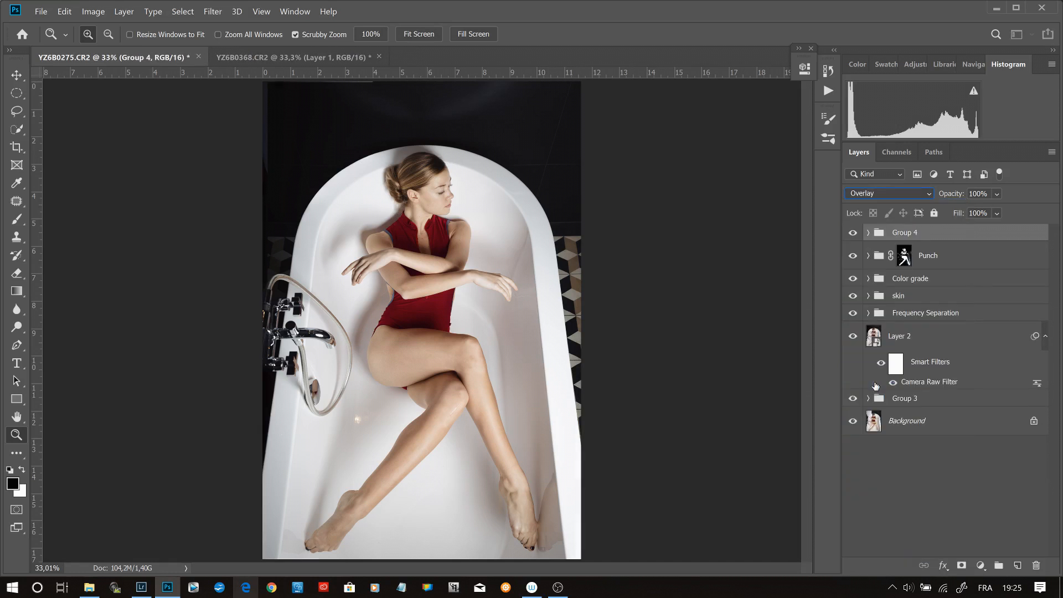
# - Set the blend mode of Layer 4 copy 4 inside Group 4 to Vivid Light and invert the layer's colors
pyautogui.click(868, 233)
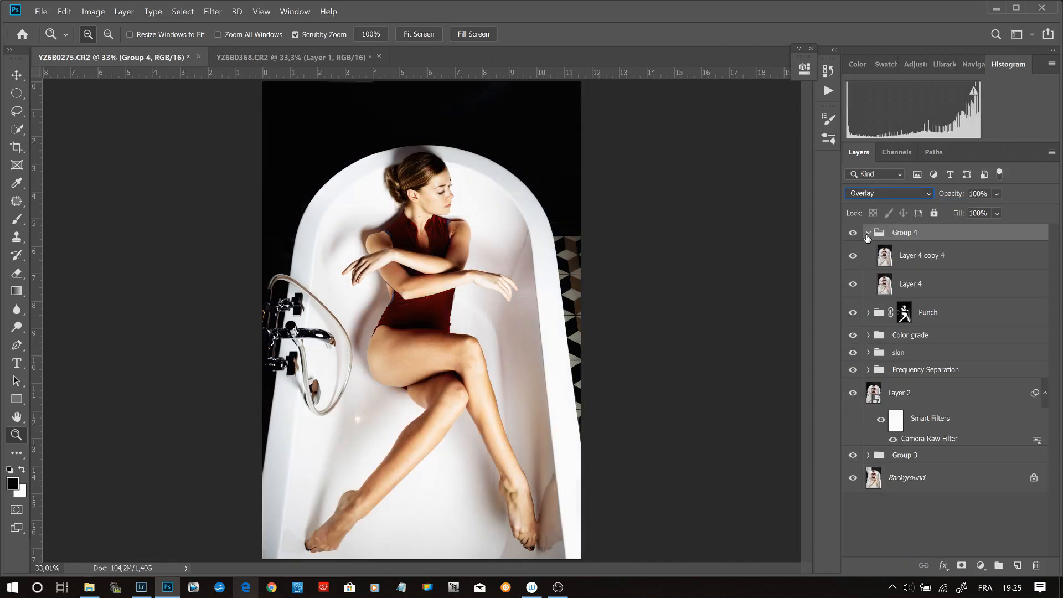
pyautogui.click(948, 255)
pyautogui.click(921, 192)
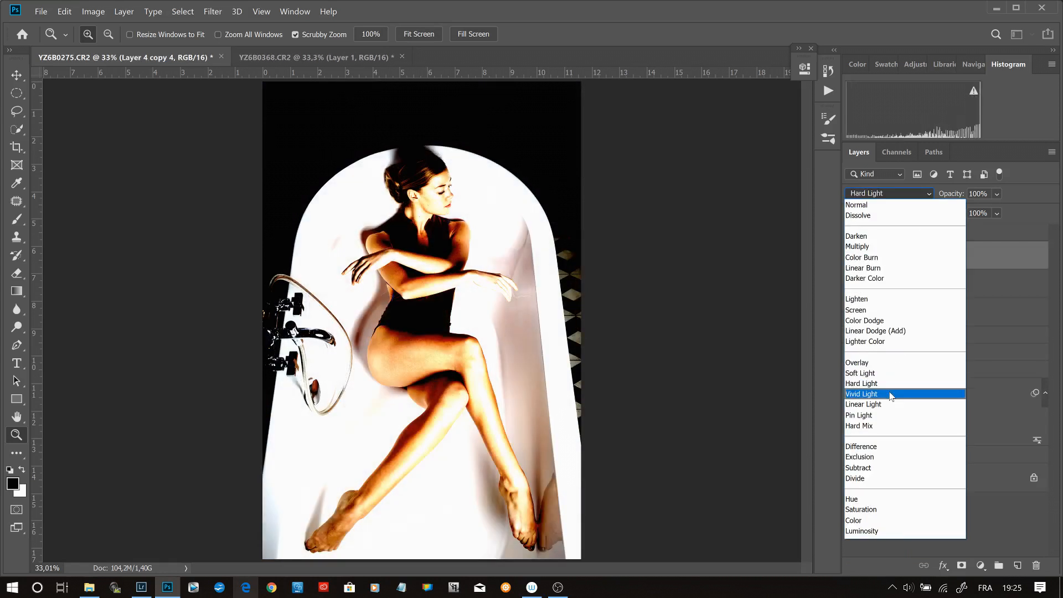
pyautogui.click(891, 394)
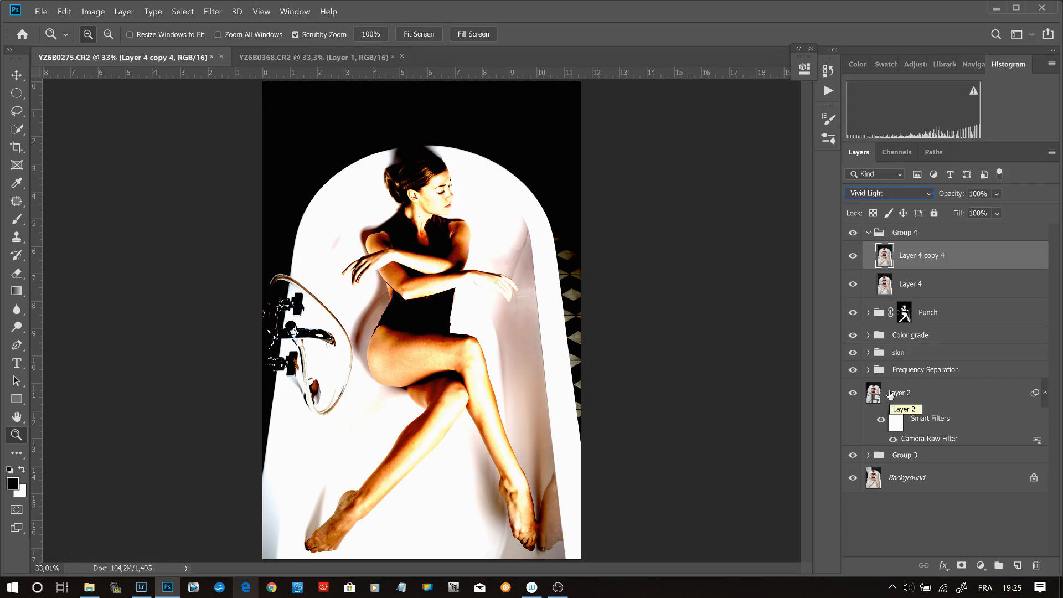
pyautogui.hotkey('ctrl', 'i')
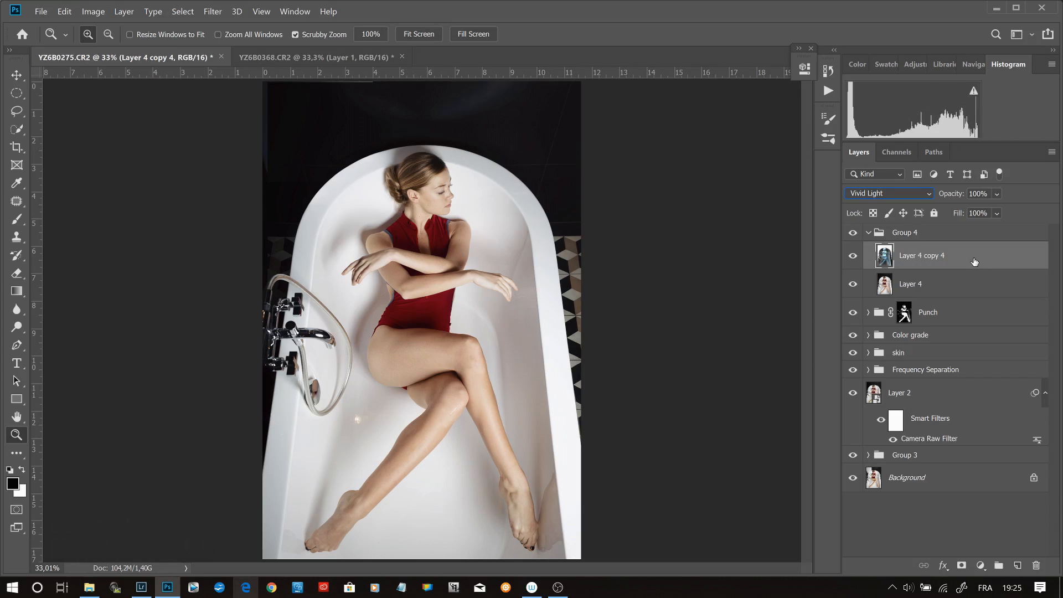
# - Convert Layer 4 copy 4 for smart filters and start a Surface Blur on it, with the preview centered on the face
pyautogui.click(212, 12)
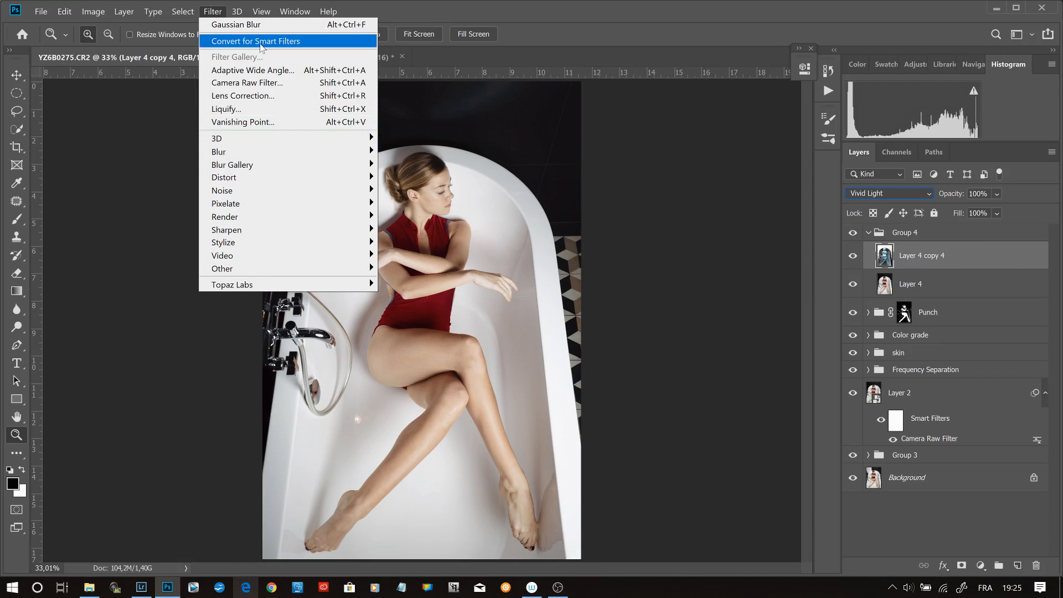
pyautogui.press('Escape')
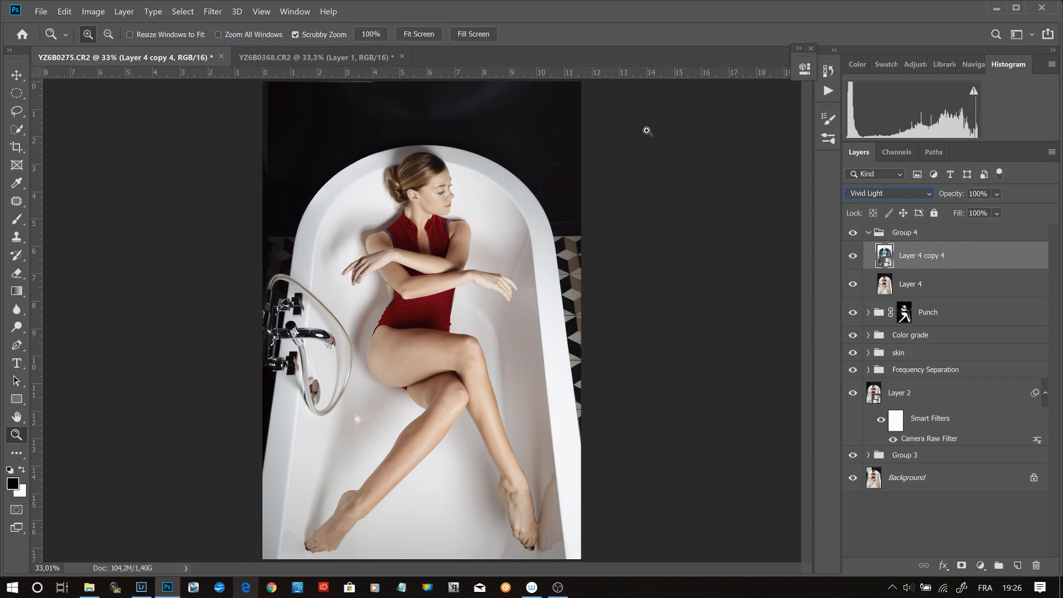
pyautogui.click(216, 12)
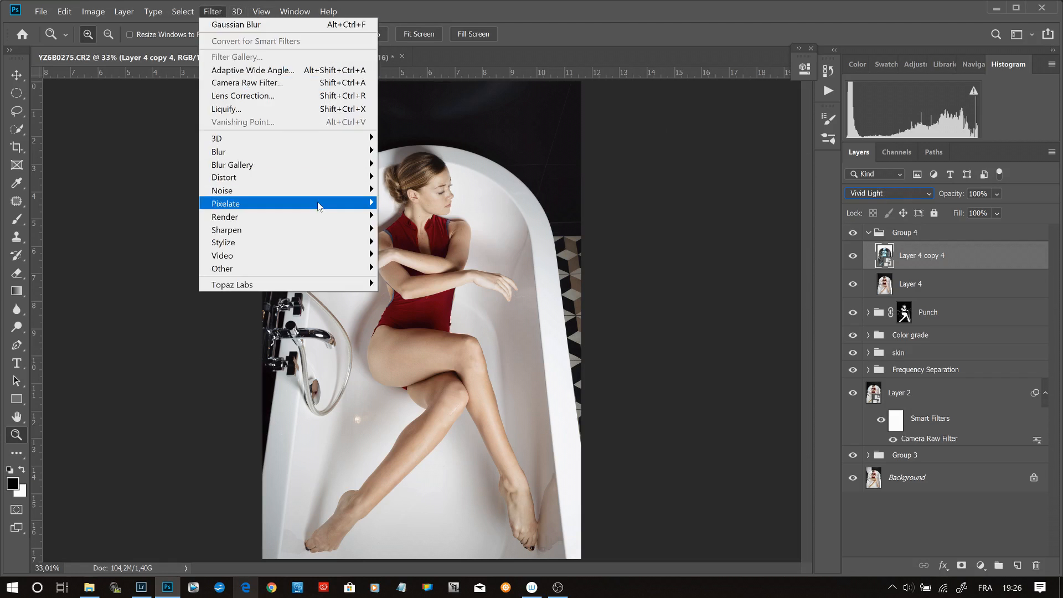
pyautogui.moveTo(360, 234)
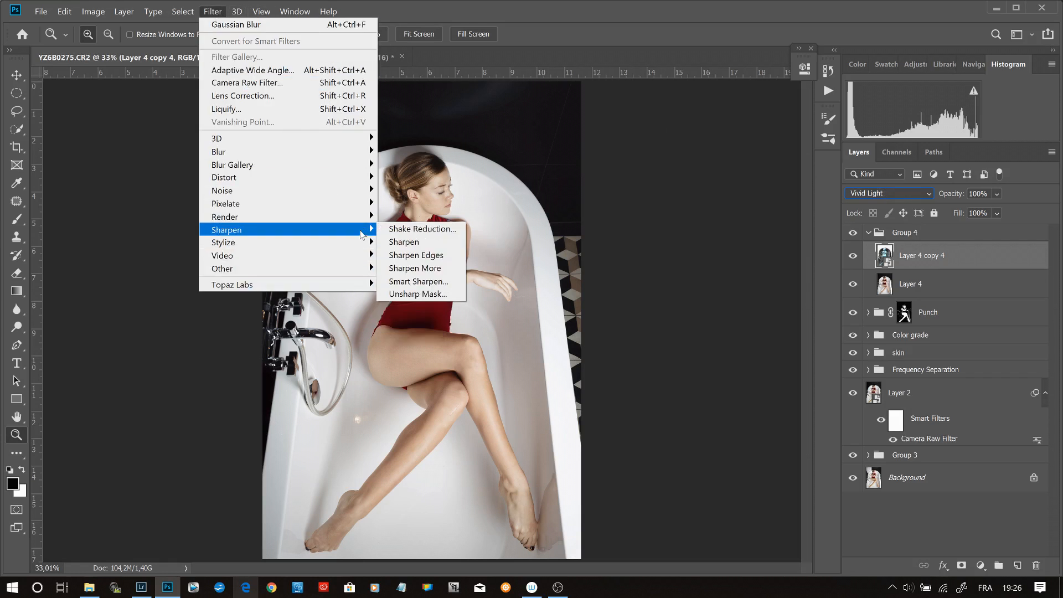
pyautogui.moveTo(343, 153)
pyautogui.click(428, 275)
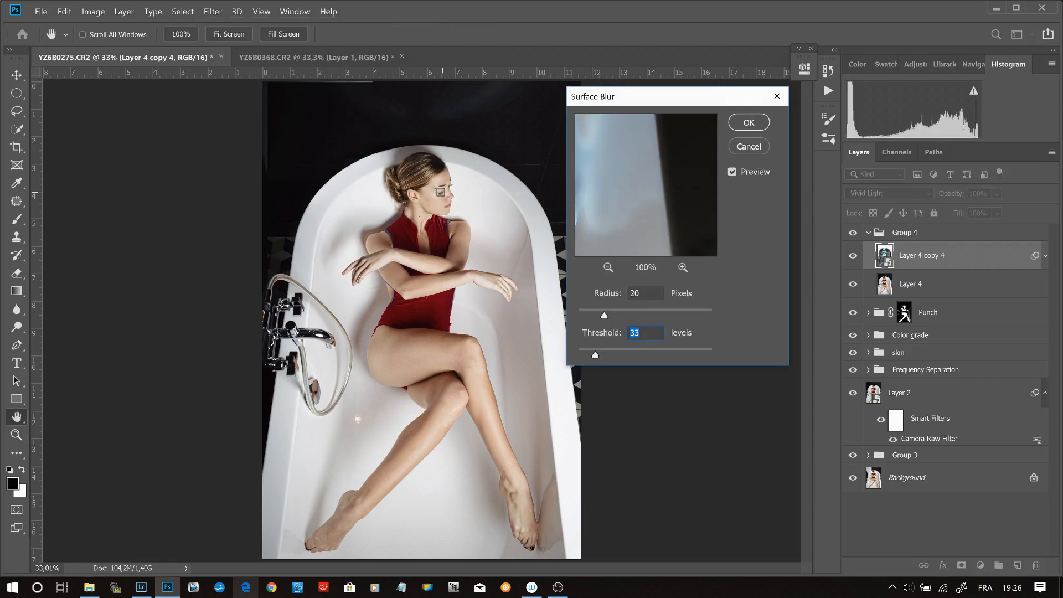
pyautogui.click(440, 191)
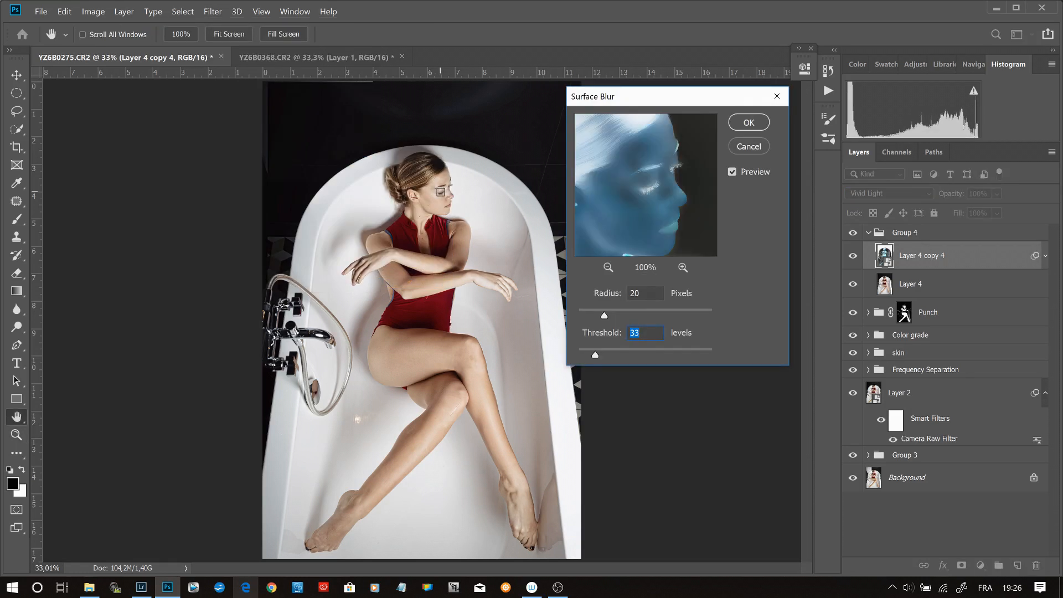
pyautogui.keyDown('ctrl'); pyautogui.click(441, 192); pyautogui.keyUp('ctrl')
pyautogui.keyDown('ctrl'); pyautogui.click(442, 192); pyautogui.keyUp('ctrl')
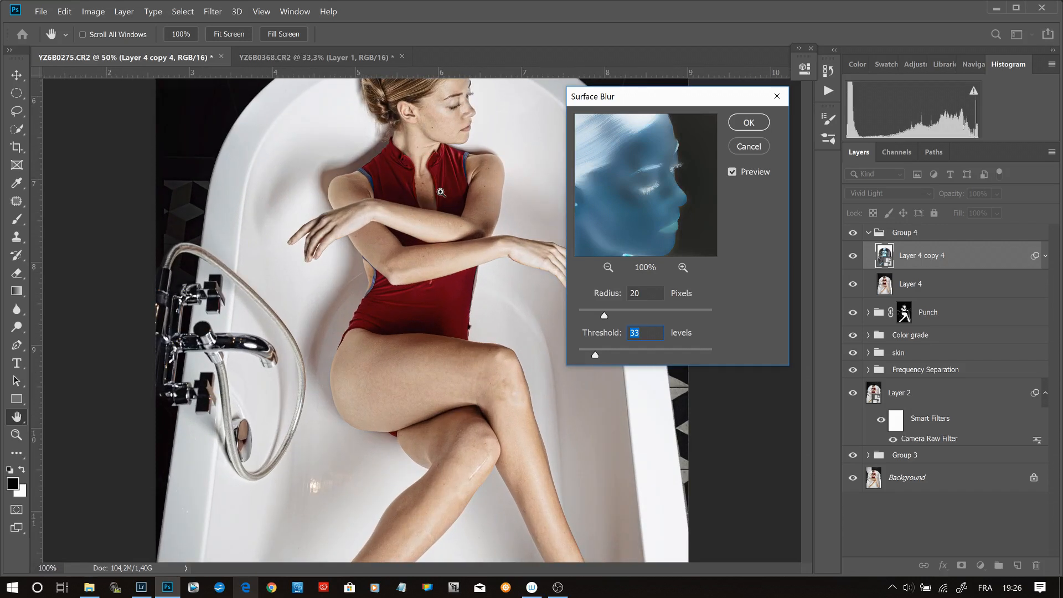
pyautogui.keyDown('ctrl'); pyautogui.click(441, 192); pyautogui.keyUp('ctrl')
pyautogui.keyDown('ctrl'); pyautogui.click(442, 192); pyautogui.keyUp('ctrl')
pyautogui.moveTo(457, 211); pyautogui.dragTo(330, 545)
# - Apply the Surface Blur with a radius of 15 pixels and a threshold of 10 levels
pyautogui.moveTo(606, 317); pyautogui.dragTo(599, 317)
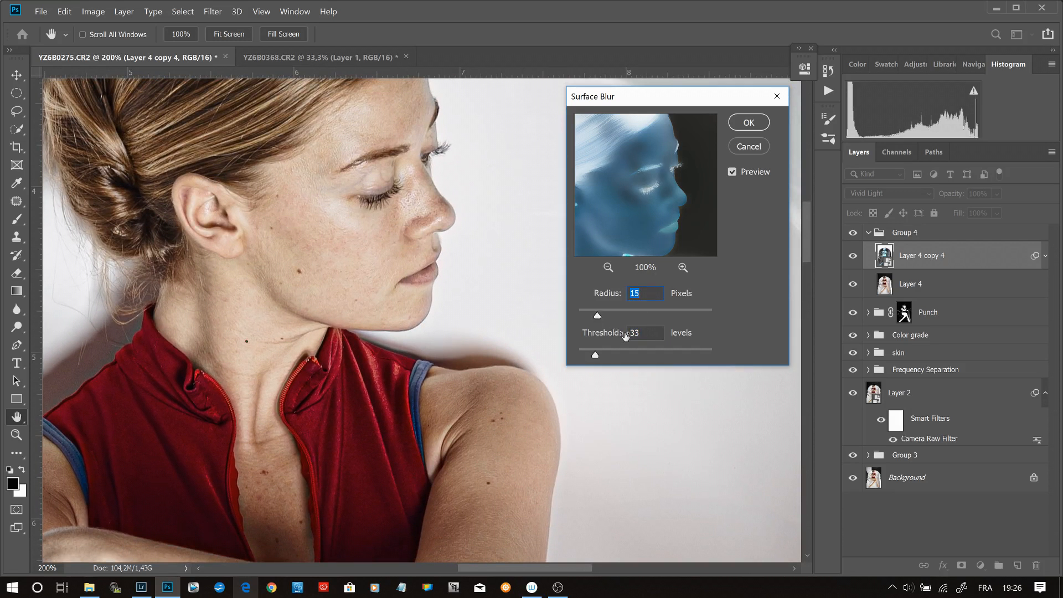
pyautogui.moveTo(595, 355); pyautogui.dragTo(588, 356)
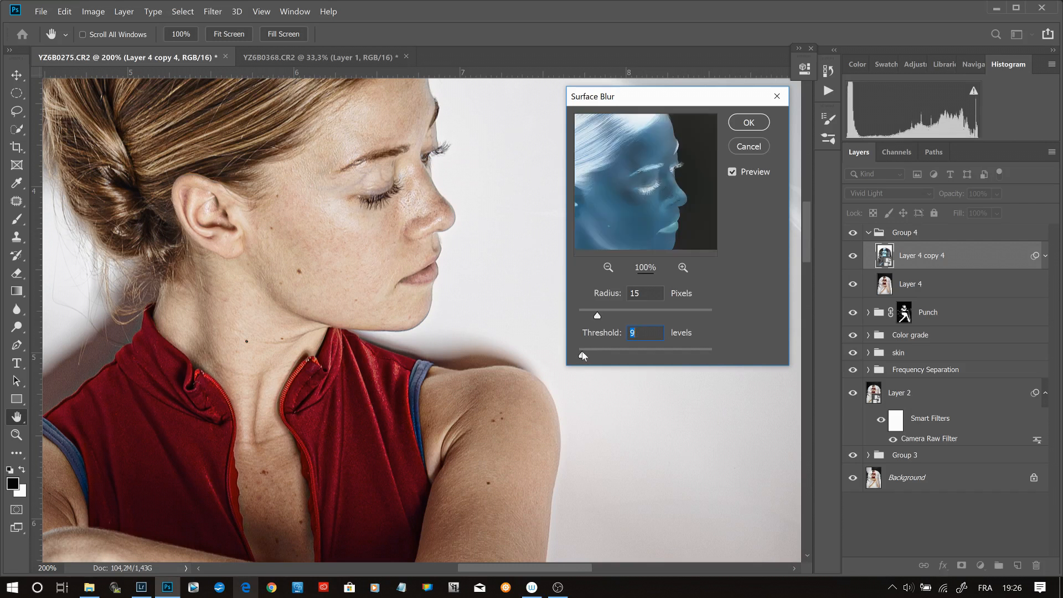
pyautogui.write('10')
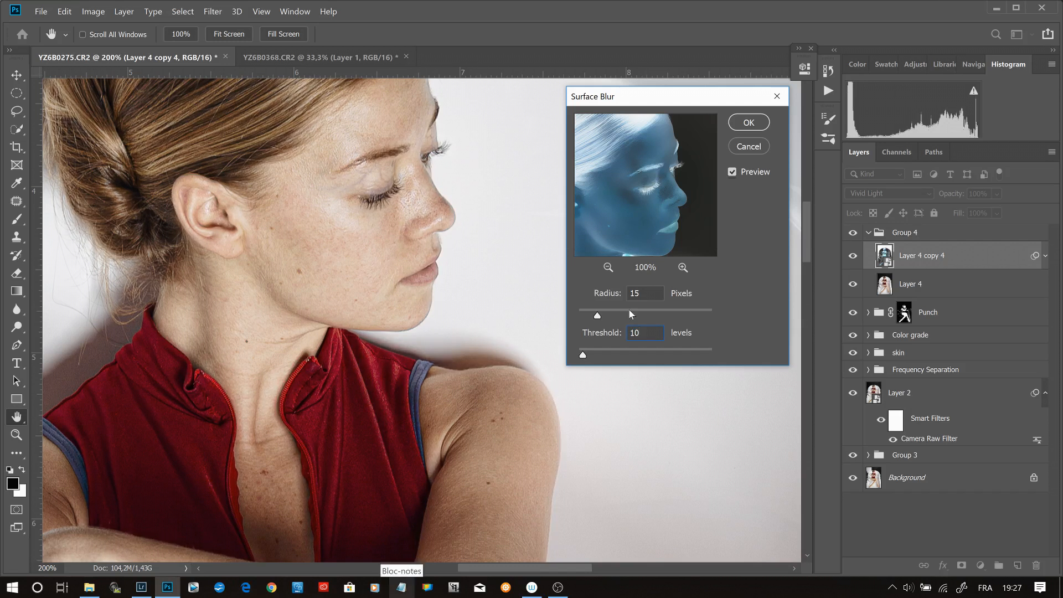
pyautogui.click(749, 122)
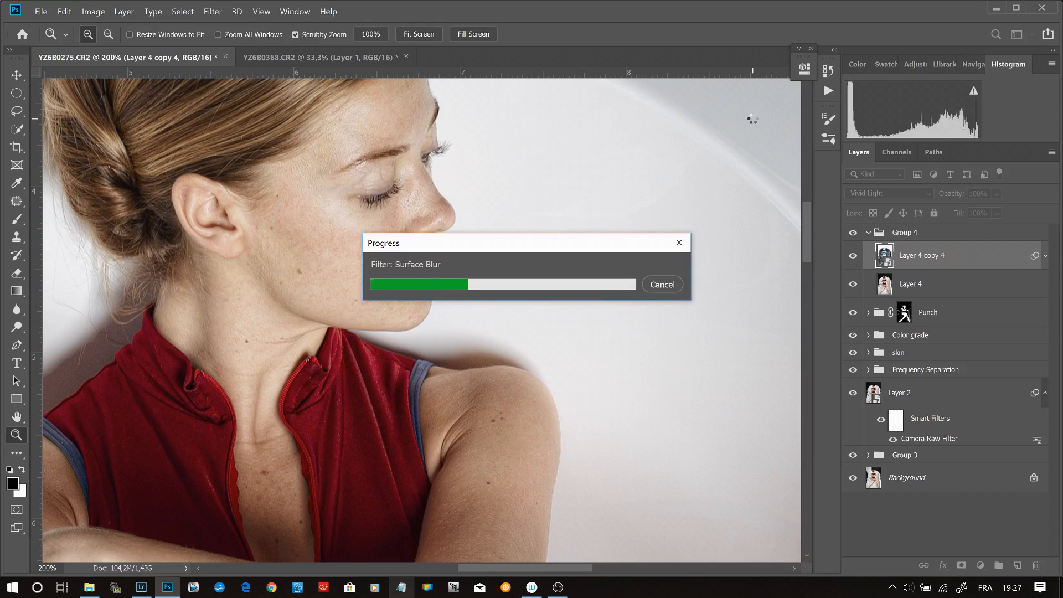
# - Compare the face with Layer 4 copy 4 and Layer 4 inside Group 4 each hidden and shown
pyautogui.click(869, 233)
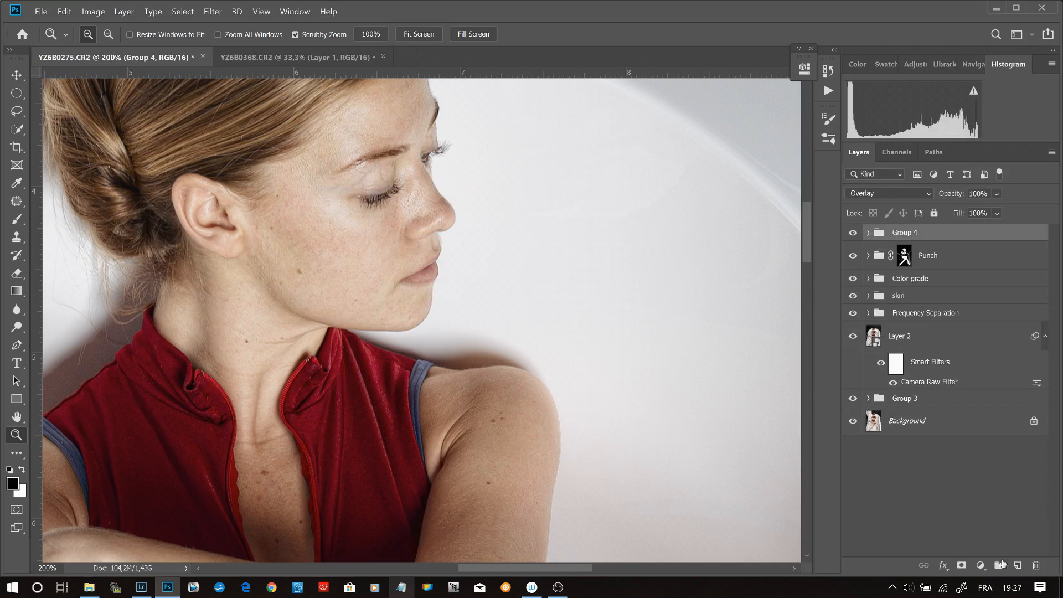
pyautogui.click(868, 233)
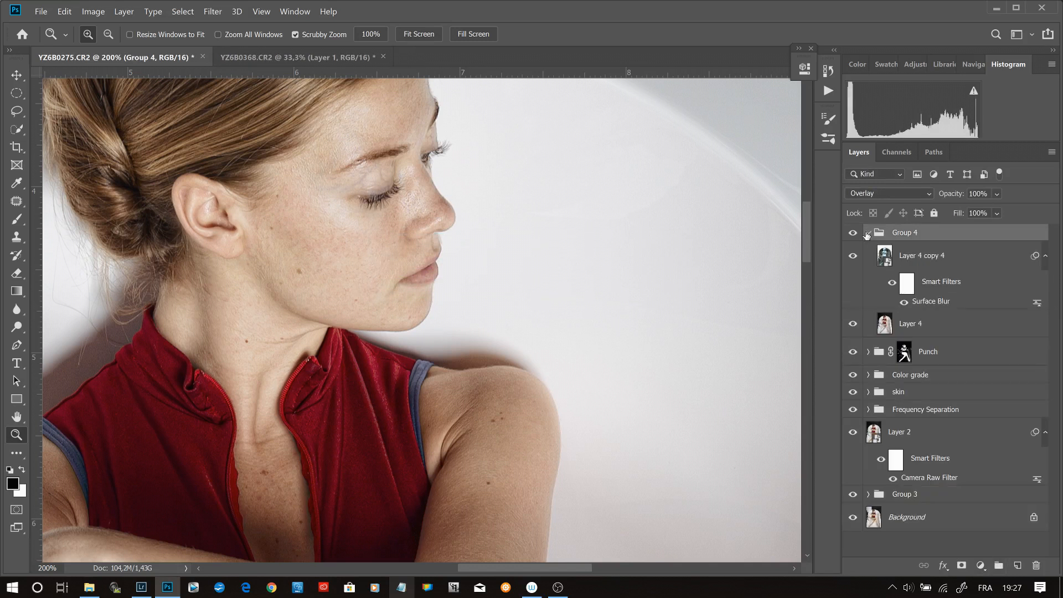
pyautogui.click(853, 256)
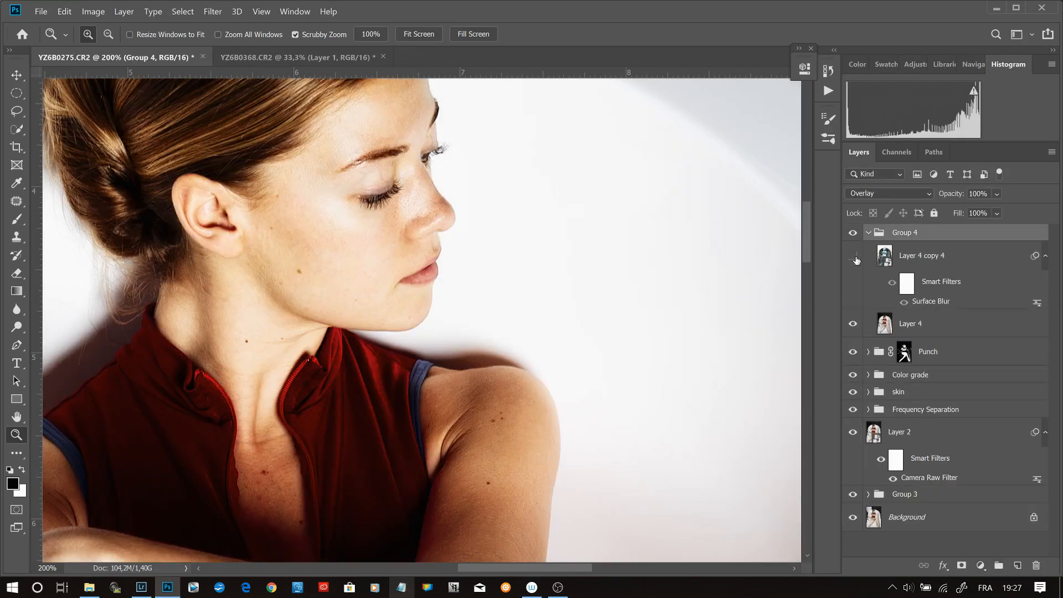
pyautogui.click(854, 257)
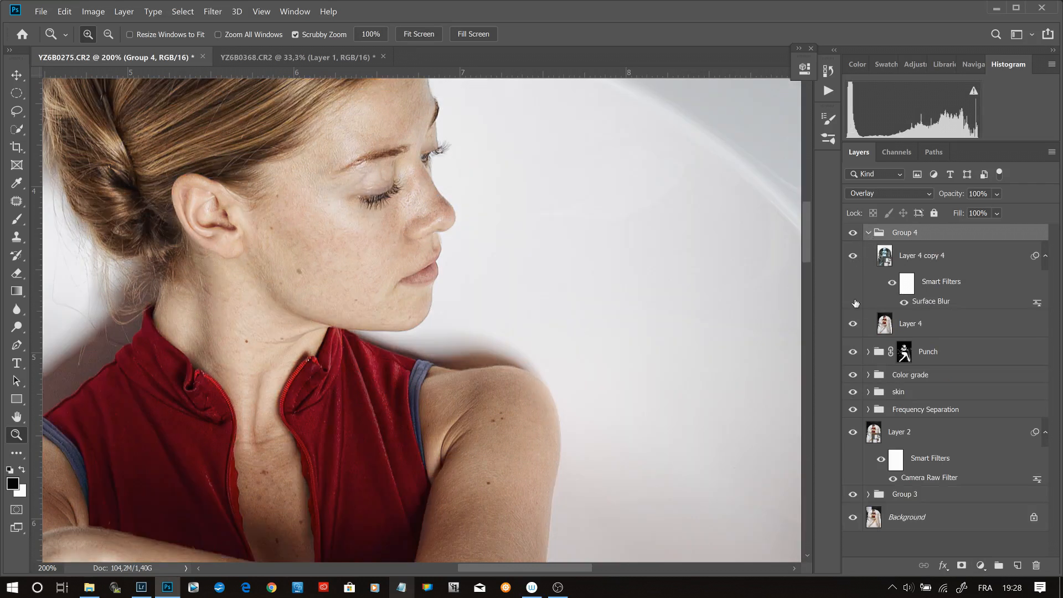
pyautogui.click(854, 324)
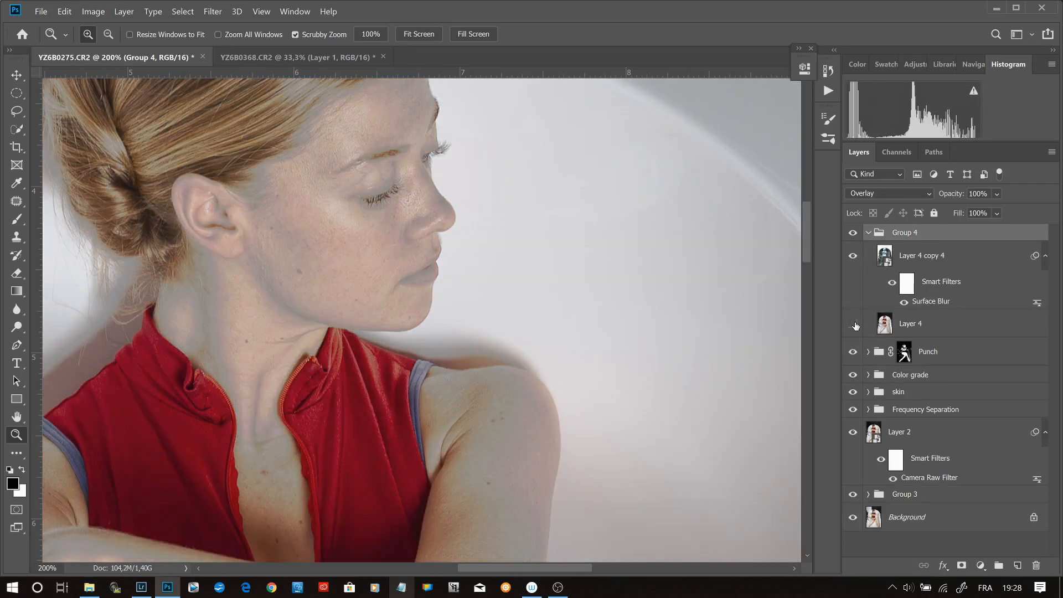
pyautogui.click(854, 324)
pyautogui.click(854, 324)
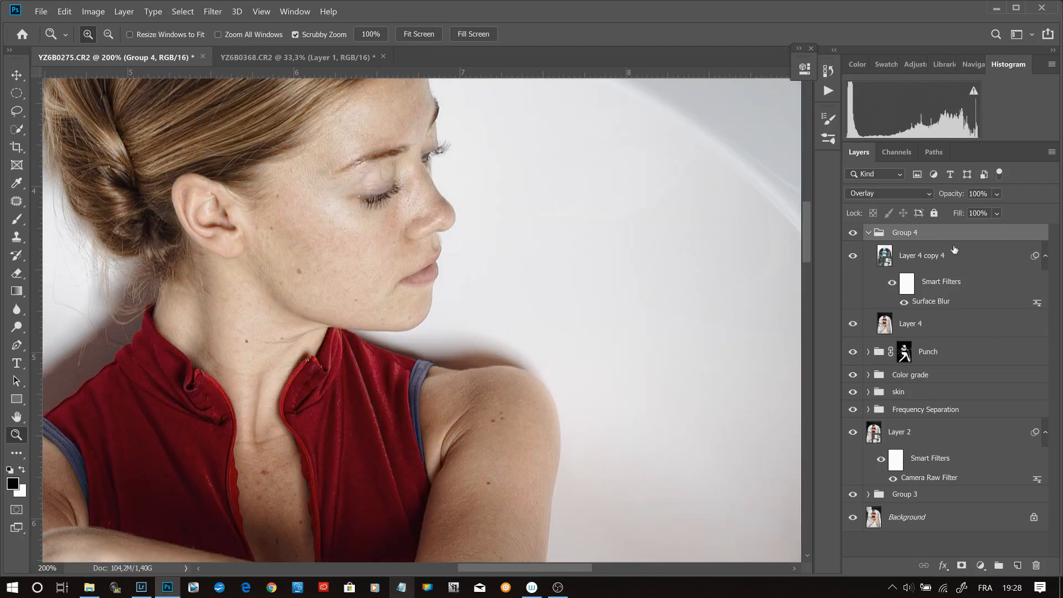
# - Collapse Group 4 and compare the portrait with the whole group hidden and shown
pyautogui.click(869, 234)
pyautogui.click(853, 233)
pyautogui.click(853, 233)
pyautogui.click(854, 233)
pyautogui.click(853, 233)
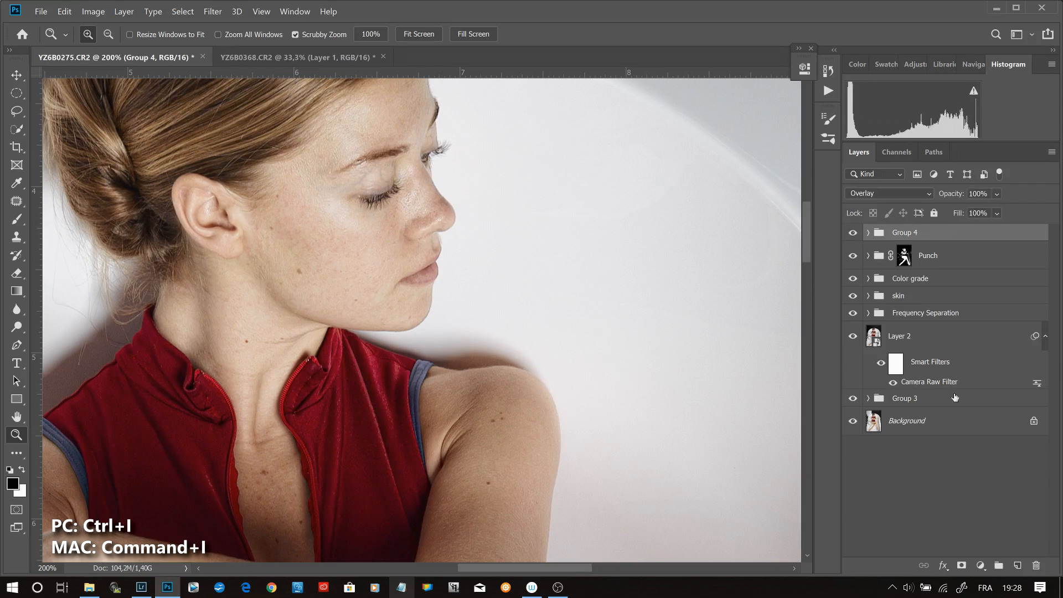
# - Add an inverted, black layer mask to Group 4 and rename the group as Details
pyautogui.click(962, 565)
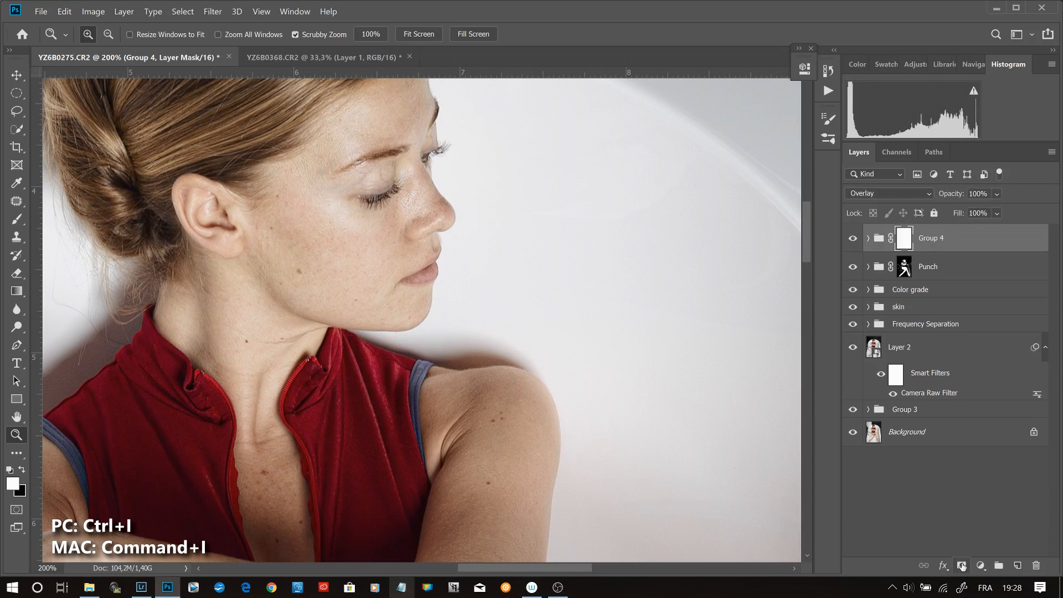
pyautogui.hotkey('ctrl', 'i')
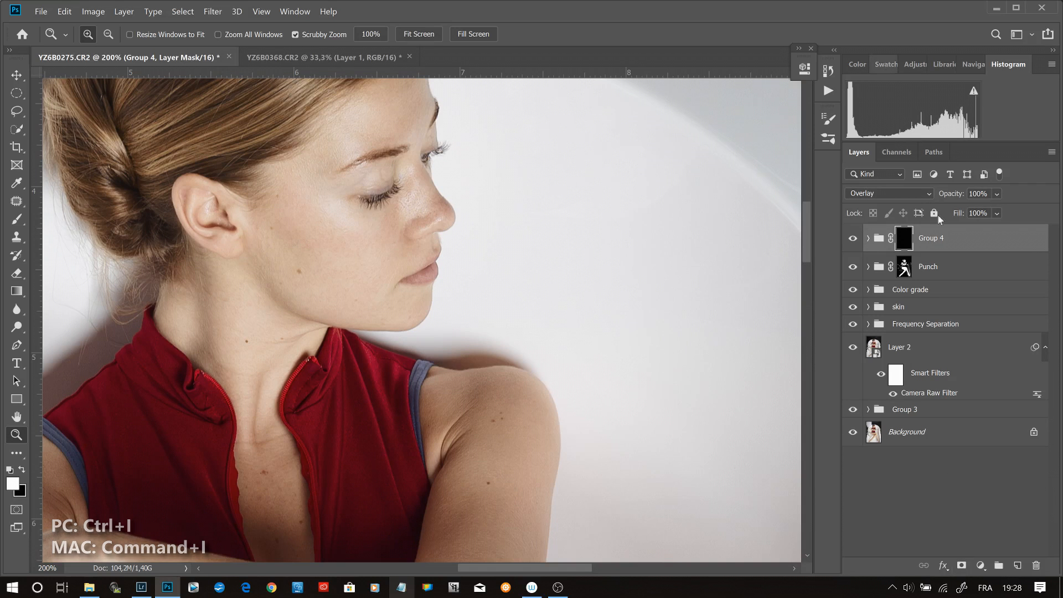
pyautogui.doubleClick(939, 239)
pyautogui.write('Details')
pyautogui.press('Return')
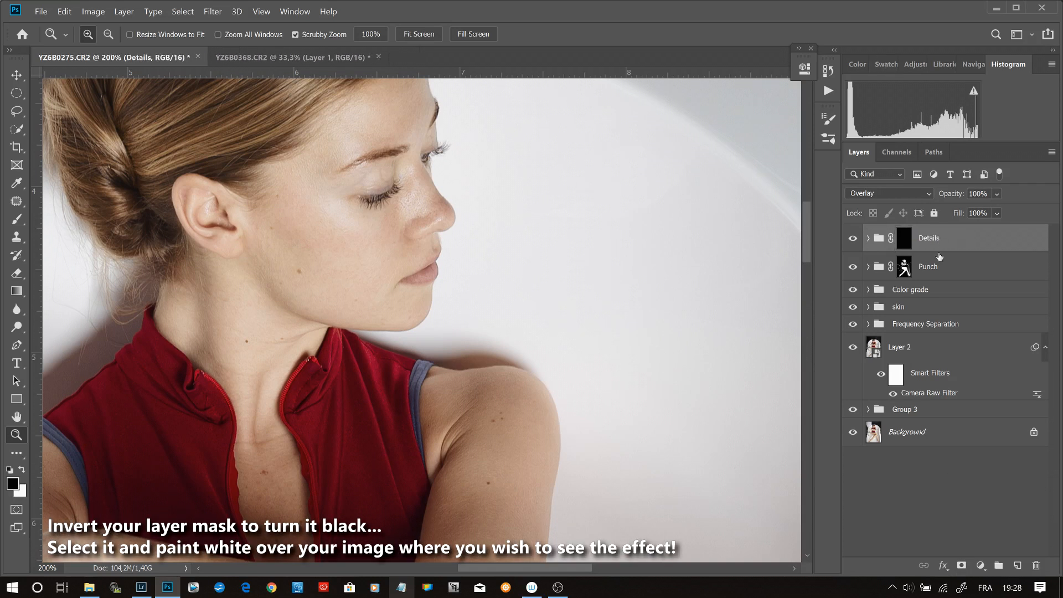
# - Paint white over the woman's hair on the Details group's mask with a brush of about 128 px
pyautogui.hotkey('ctrl', '0')
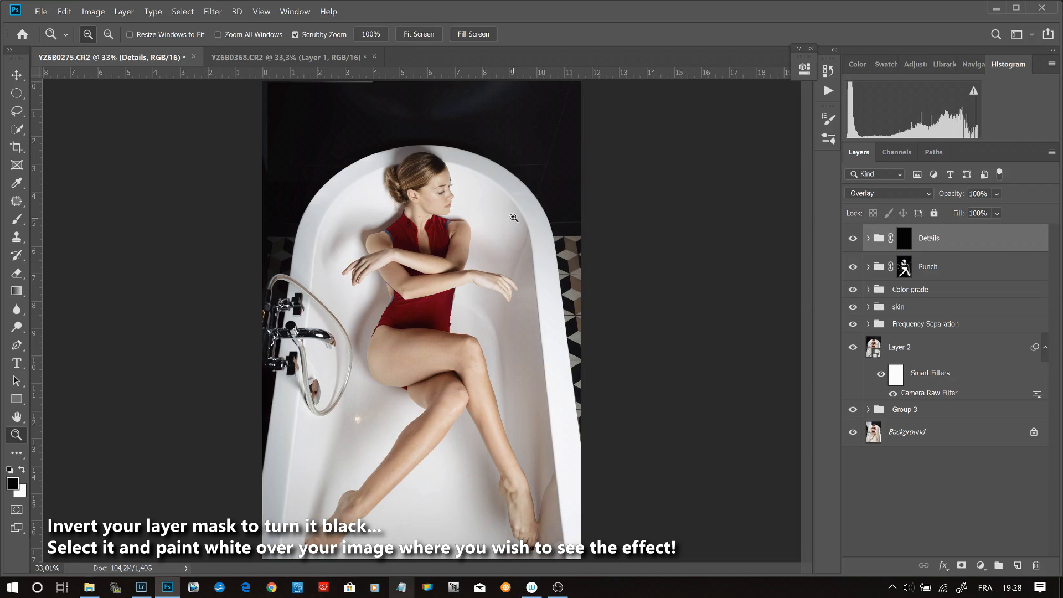
pyautogui.moveTo(439, 179); pyautogui.dragTo(429, 165)
pyautogui.click(435, 166)
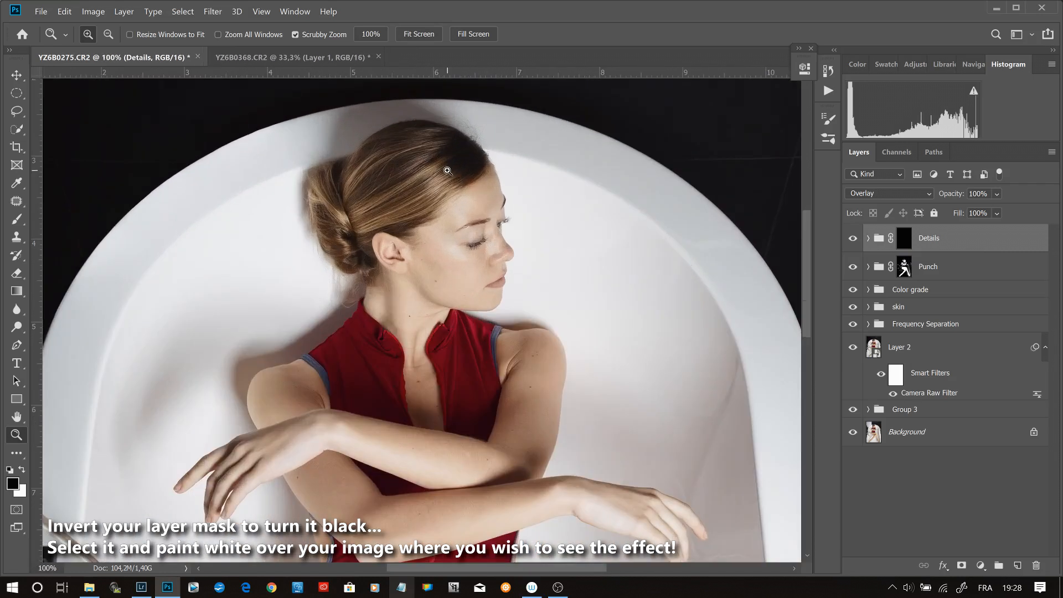
pyautogui.click(446, 174)
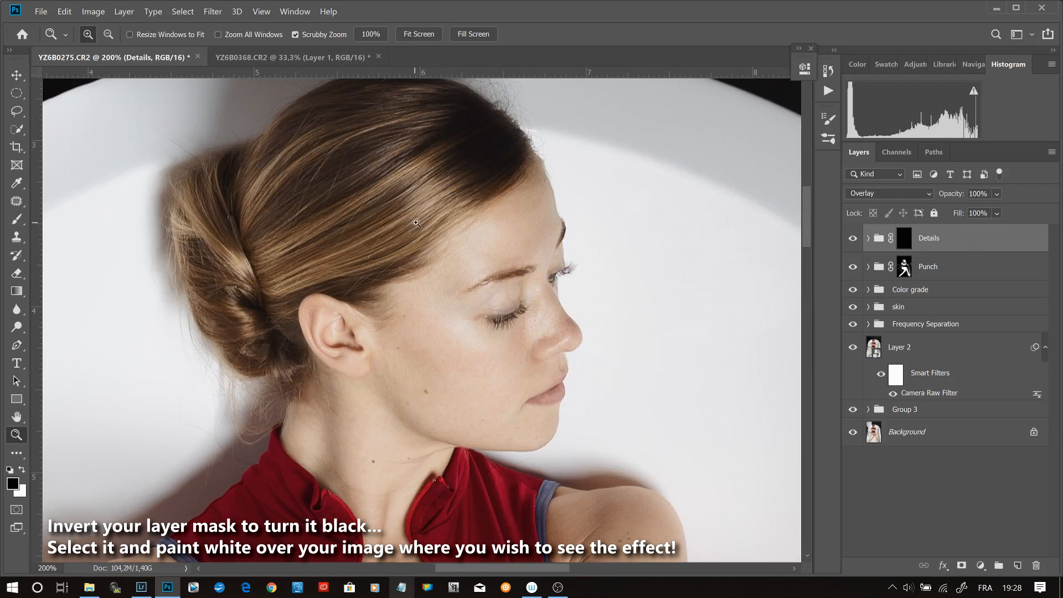
pyautogui.press('b')
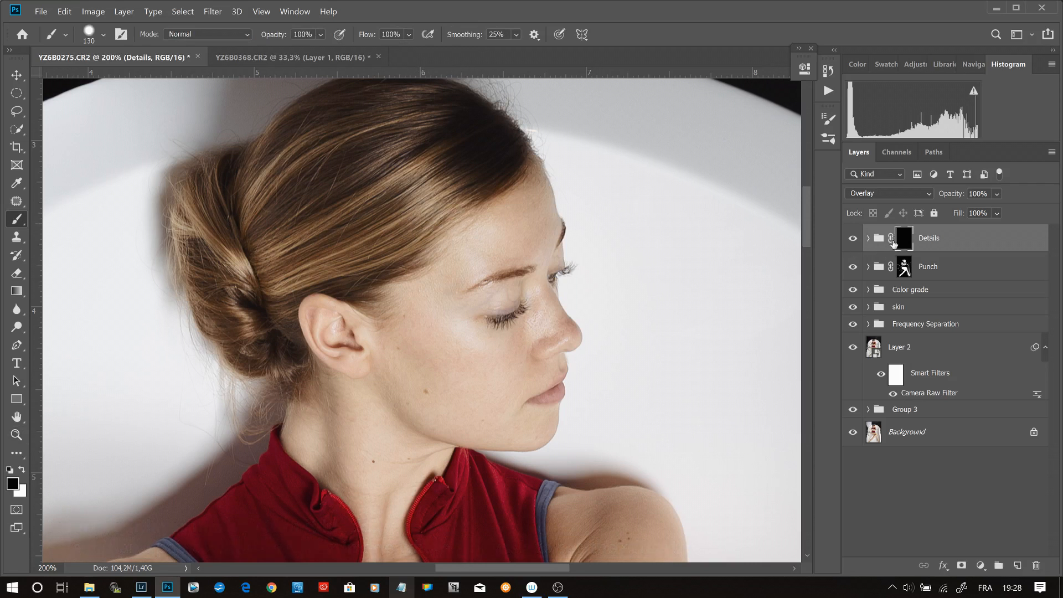
pyautogui.click(896, 241)
pyautogui.press('x')
pyautogui.moveTo(405, 200)
pyautogui.mouseDown()
pyautogui.moveTo(450, 75)
pyautogui.moveTo(436, 119)
pyautogui.moveTo(456, 5)
pyautogui.moveTo(416, 111)
pyautogui.moveTo(439, 71)
pyautogui.mouseUp()
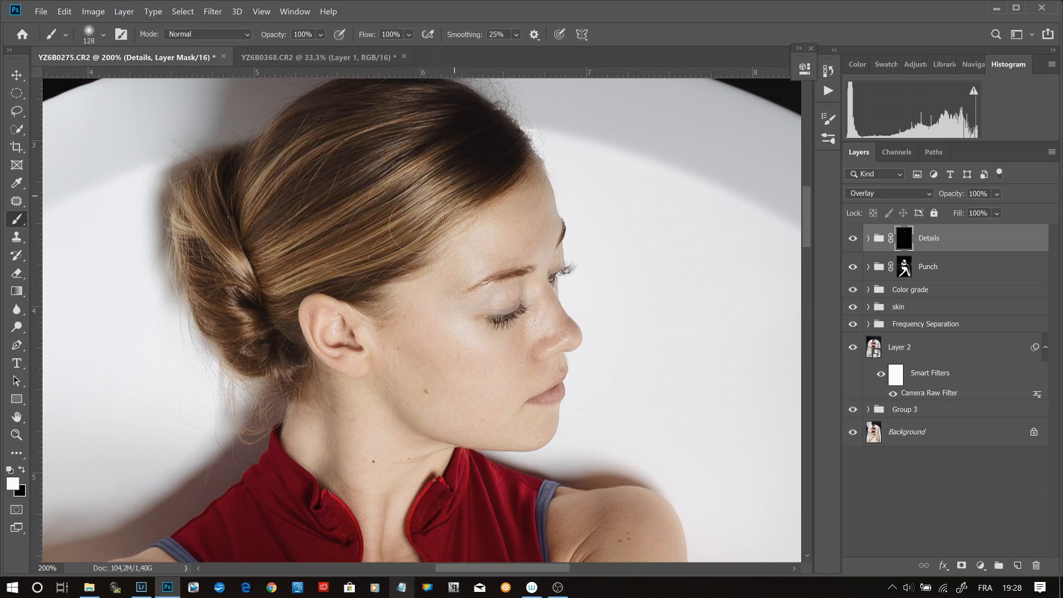
pyautogui.moveTo(410, 231); pyautogui.dragTo(369, 241)
# - Paint white on the Details mask over the facial features around the lips, eyebrow and eyelashes with a 24 px brush
pyautogui.press('z')
pyautogui.click(466, 311)
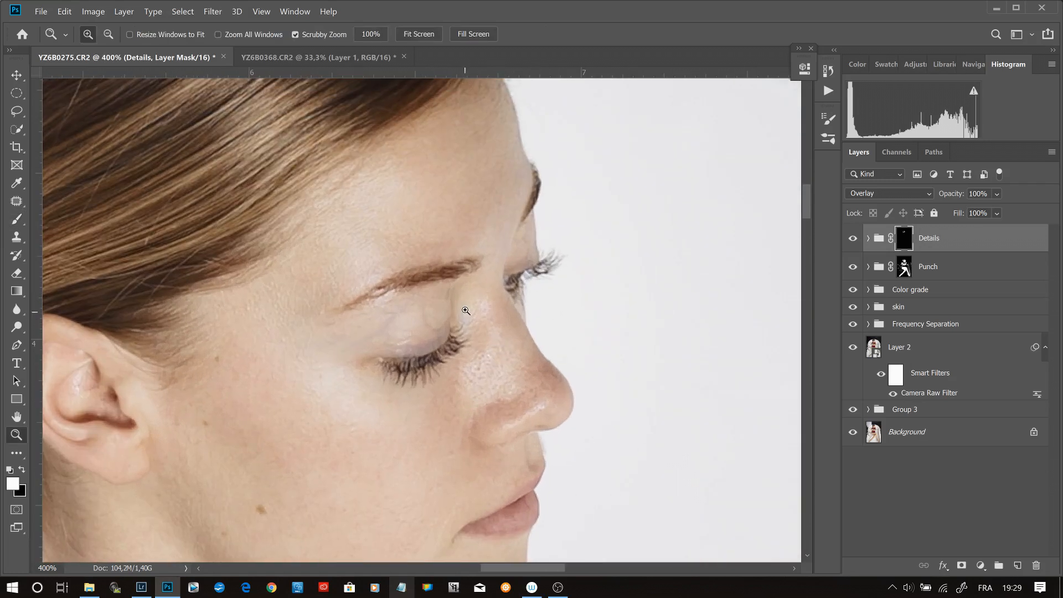
pyautogui.press('b')
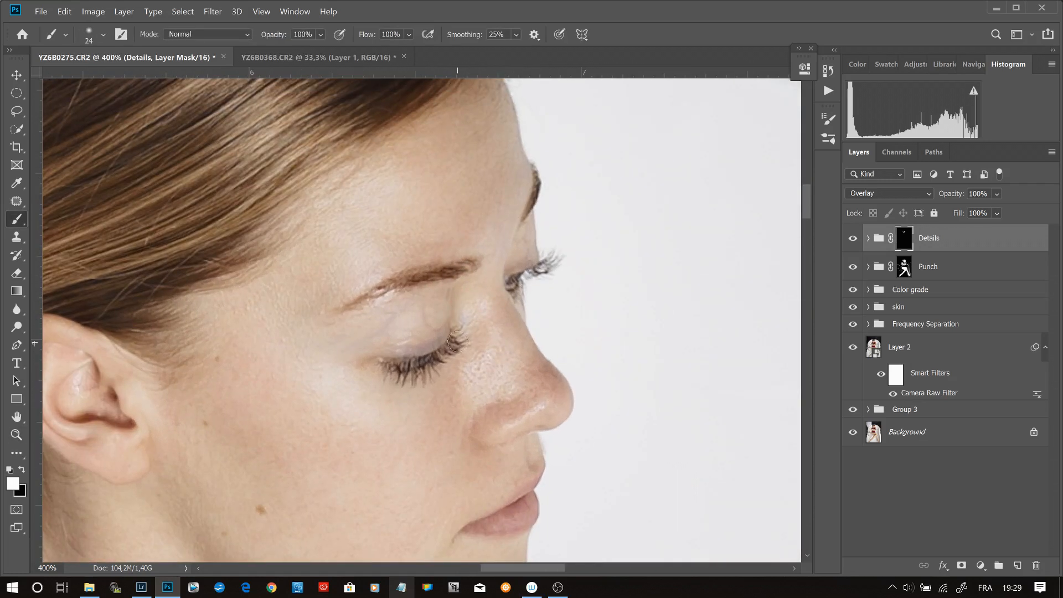
pyautogui.moveTo(476, 489); pyautogui.dragTo(470, 359)
pyautogui.moveTo(428, 281); pyautogui.dragTo(460, 360)
# - Compare the face with the masked Details group hidden and shown
pyautogui.hotkey('ctrl', '-')
pyautogui.hotkey('ctrl', '-')
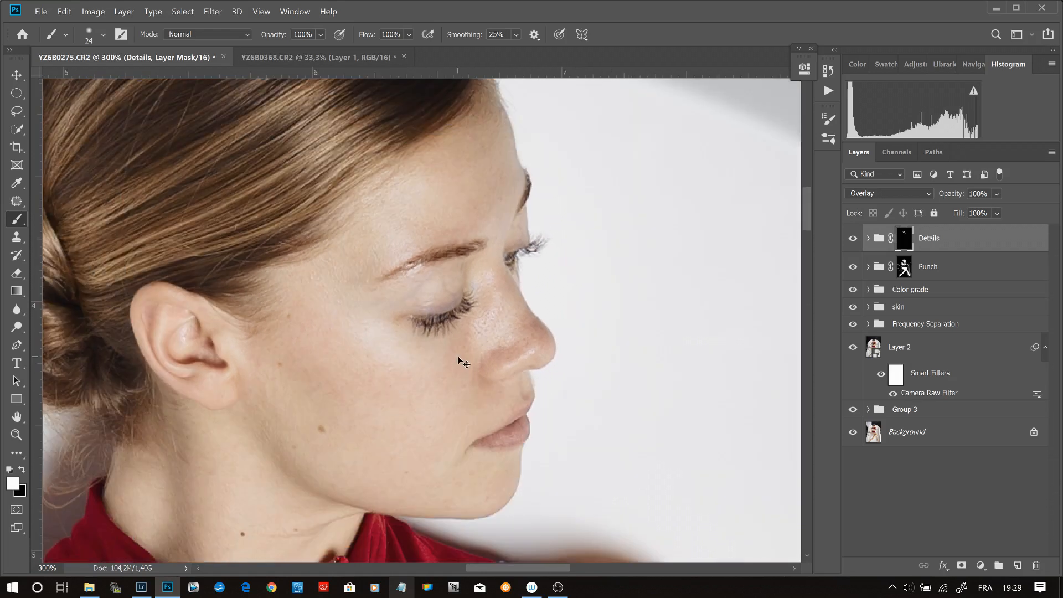
pyautogui.click(853, 239)
pyautogui.click(853, 241)
pyautogui.click(853, 241)
pyautogui.click(854, 242)
pyautogui.click(853, 242)
pyautogui.click(854, 242)
pyautogui.click(854, 242)
pyautogui.click(854, 242)
# - Paint white on the Details group's mask over the red garment's collar, seams and folds with a 44 px brush
pyautogui.moveTo(342, 515); pyautogui.dragTo(408, 308)
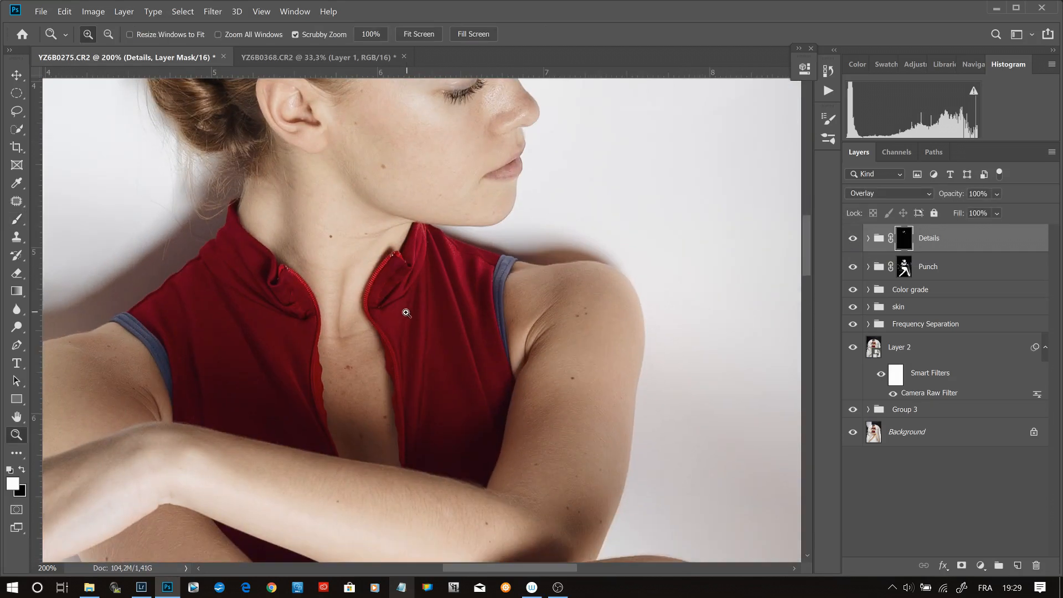
pyautogui.hotkey('ctrl', '+')
pyautogui.press(']')
pyautogui.press(']')
pyautogui.moveTo(442, 184)
pyautogui.mouseDown()
pyautogui.moveTo(481, 308)
pyautogui.moveTo(484, 442)
pyautogui.moveTo(454, 332)
pyautogui.moveTo(511, 165)
pyautogui.moveTo(556, 309)
pyautogui.moveTo(550, 201)
pyautogui.moveTo(601, 193)
pyautogui.mouseUp()
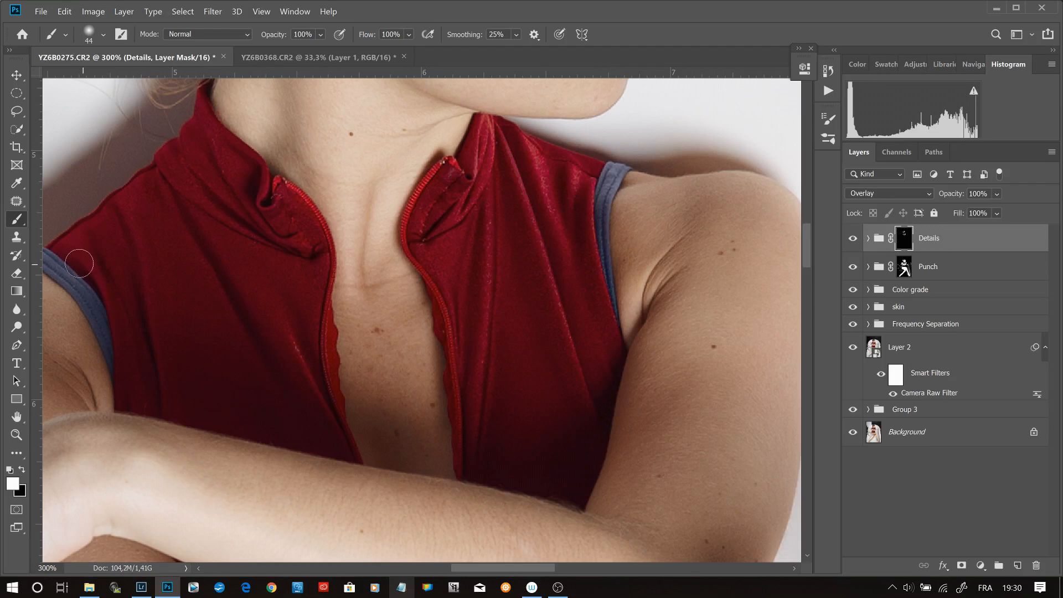
pyautogui.moveTo(238, 458); pyautogui.dragTo(504, 163)
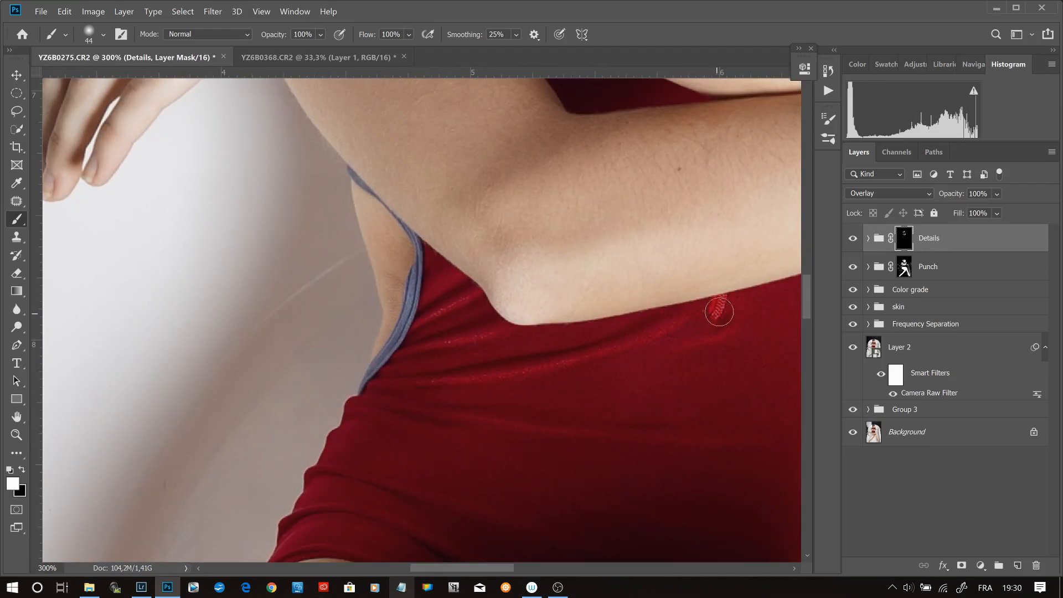
pyautogui.scroll(-2, 477, 339)
pyautogui.moveTo(497, 390); pyautogui.dragTo(78, 365)
pyautogui.moveTo(502, 545); pyautogui.dragTo(490, 210)
pyautogui.hotkey('ctrl', '0')
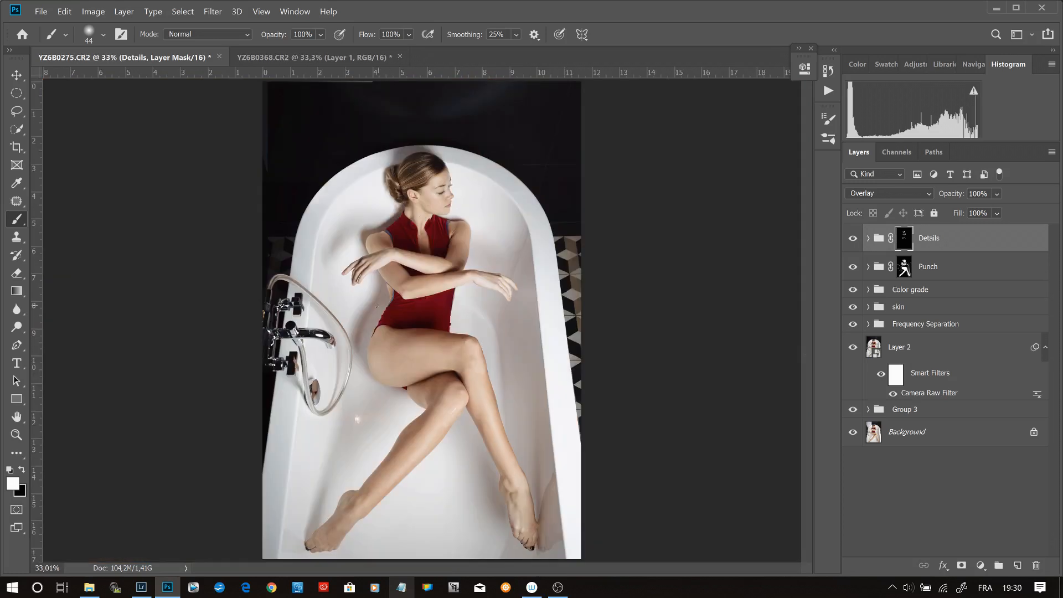
# - Examine the hair, face and collar up close and compare them with the Details group hidden and shown
pyautogui.press('z')
pyautogui.scroll(5, 436, 186)
pyautogui.scroll(3, 437, 185)
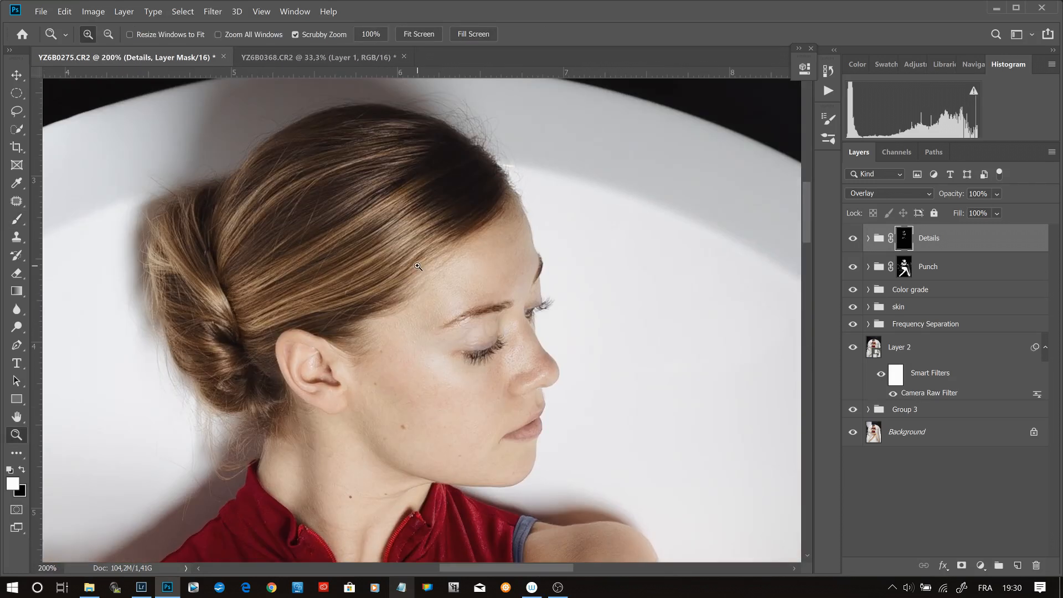
pyautogui.hotkey('ctrl', '0')
pyautogui.scroll(6, 428, 227)
pyautogui.click(855, 238)
pyautogui.click(854, 239)
pyautogui.click(854, 239)
pyautogui.click(854, 239)
pyautogui.click(854, 239)
pyautogui.click(855, 239)
# - Set the Details group's opacity to 35% and compare the collar area with the group hidden and shown
pyautogui.click(961, 200)
pyautogui.write('35')
pyautogui.press('Return')
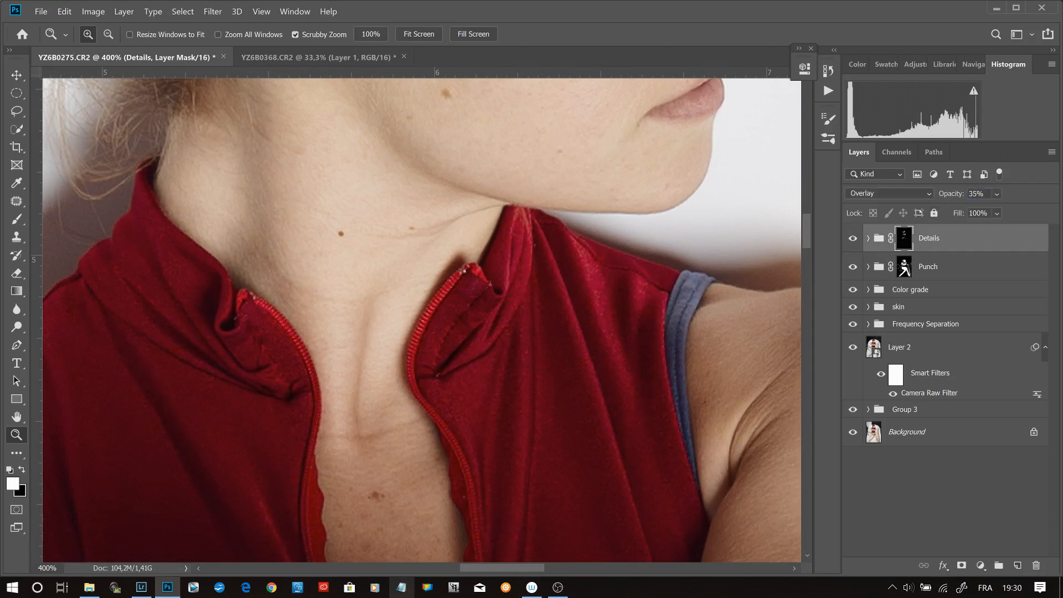
pyautogui.click(853, 238)
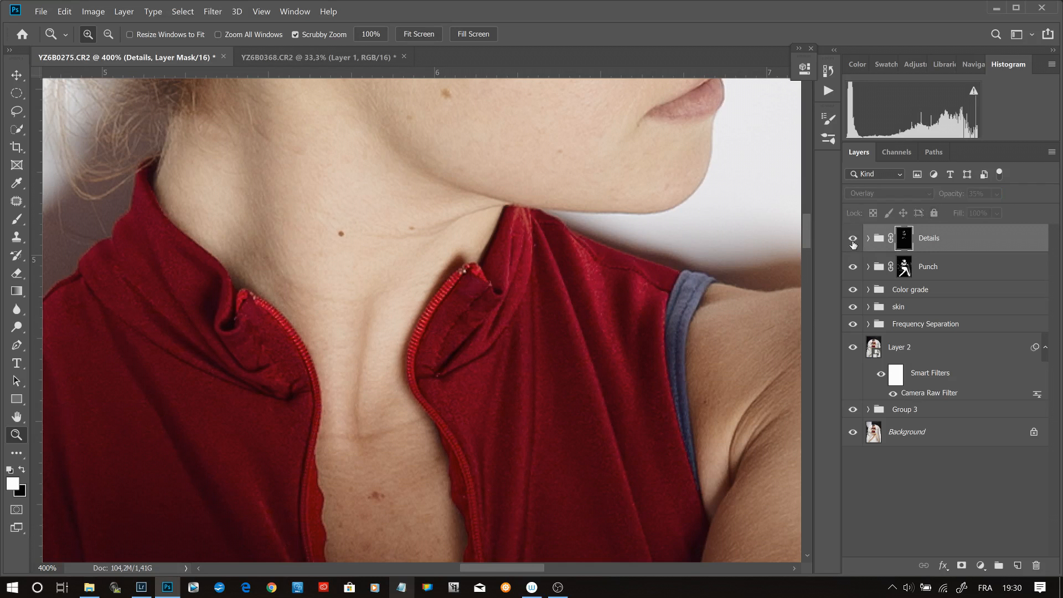
pyautogui.click(854, 239)
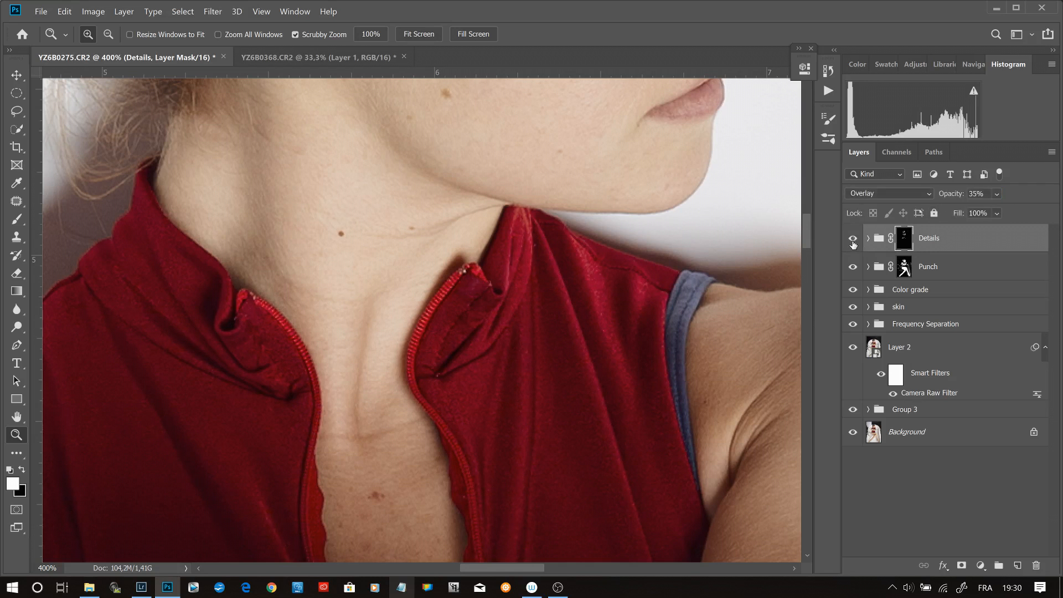
pyautogui.hotkey('ctrl', '0')
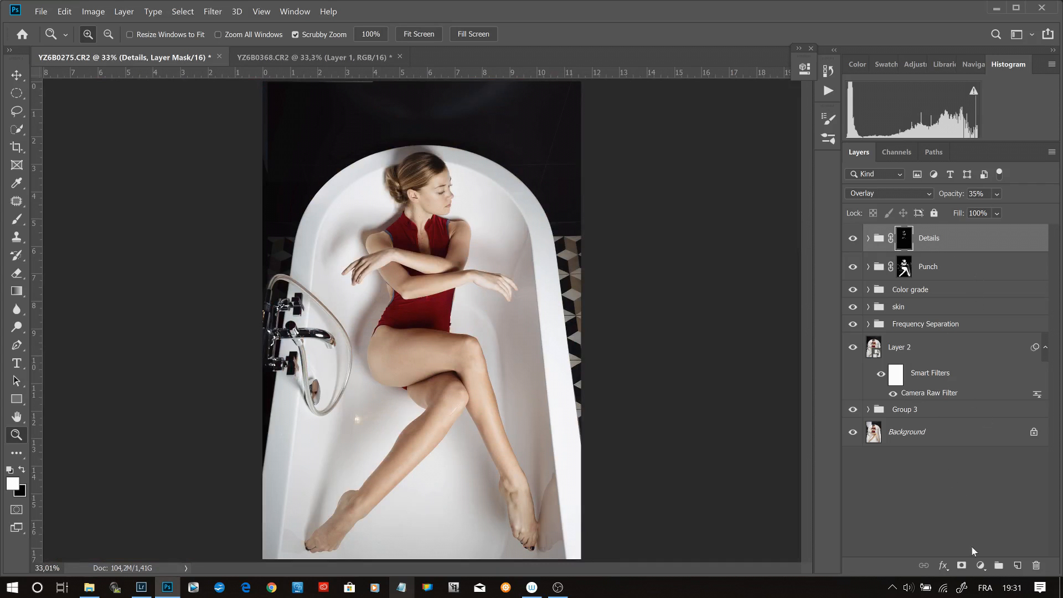
# - Stamp all visible layers into a desaturated layer above the Details group and set its blend mode to Overlay
pyautogui.click(981, 565)
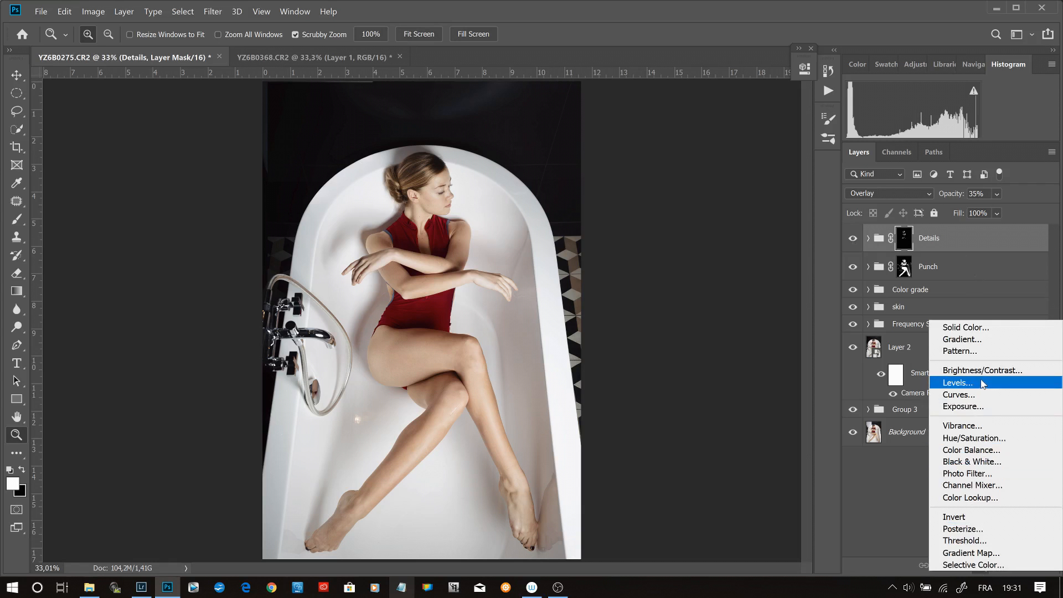
pyautogui.click(976, 242)
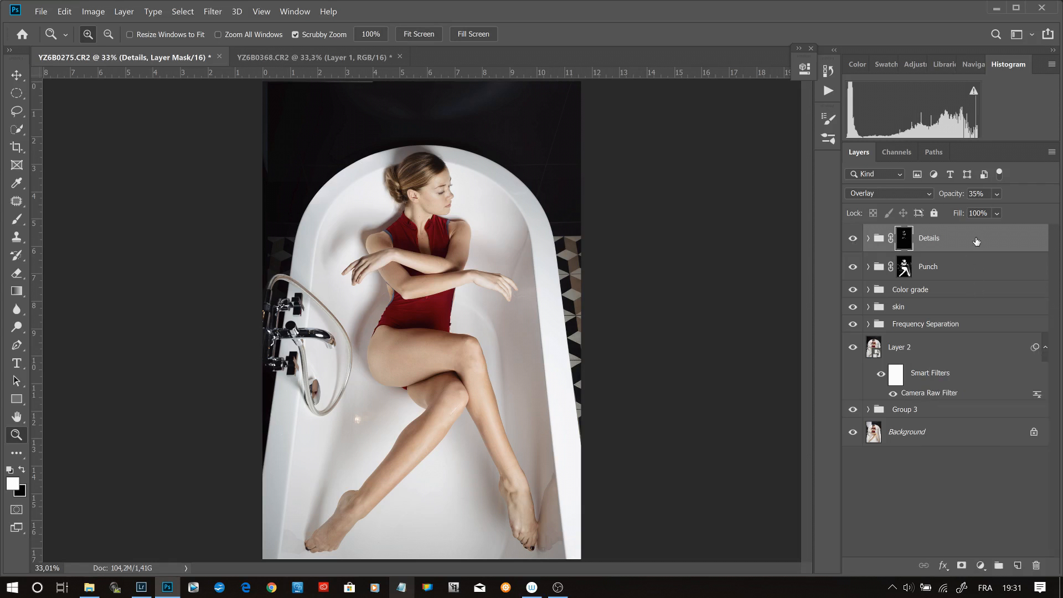
pyautogui.hotkey('ctrl', 'alt', 'shift', 'e')
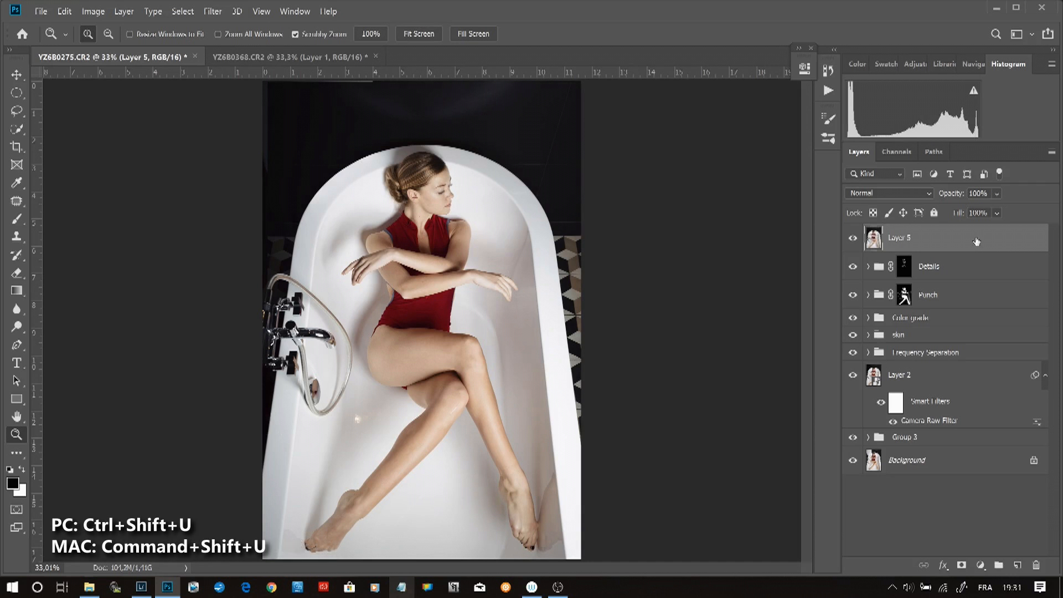
pyautogui.hotkey('ctrl', 'shift', 'u')
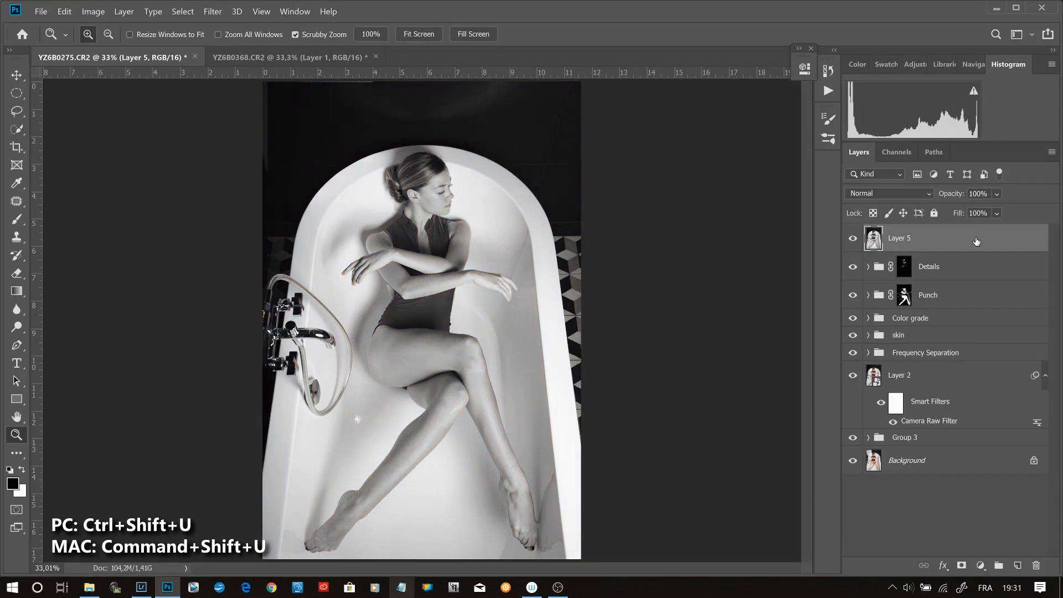
pyautogui.click(929, 194)
pyautogui.click(869, 364)
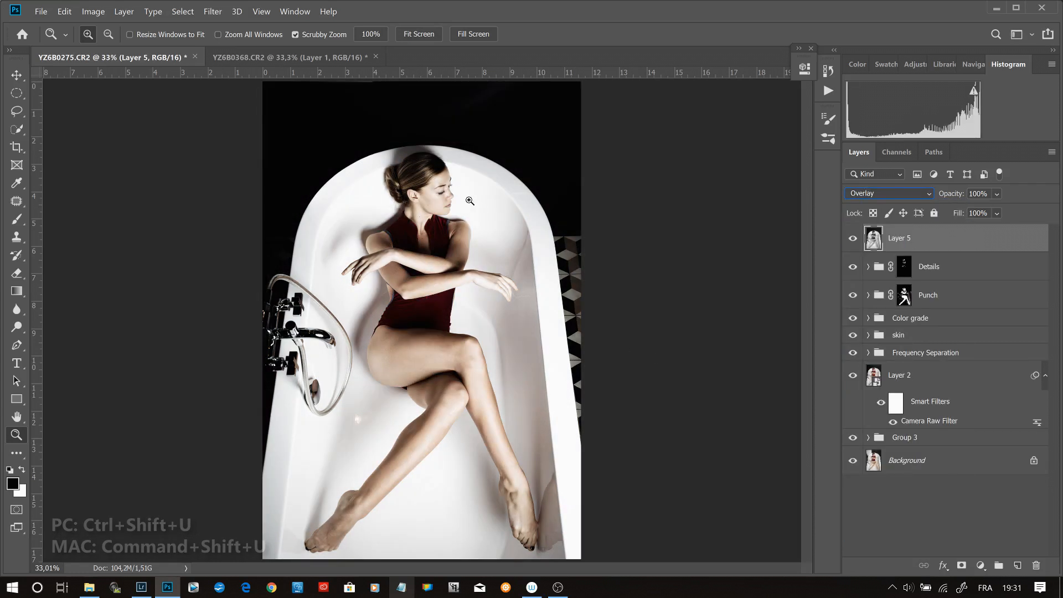
# - Apply a High Pass filter with a 0.7-pixel radius to the desaturated merged layer, checking the face up close
pyautogui.click(438, 190)
pyautogui.click(443, 186)
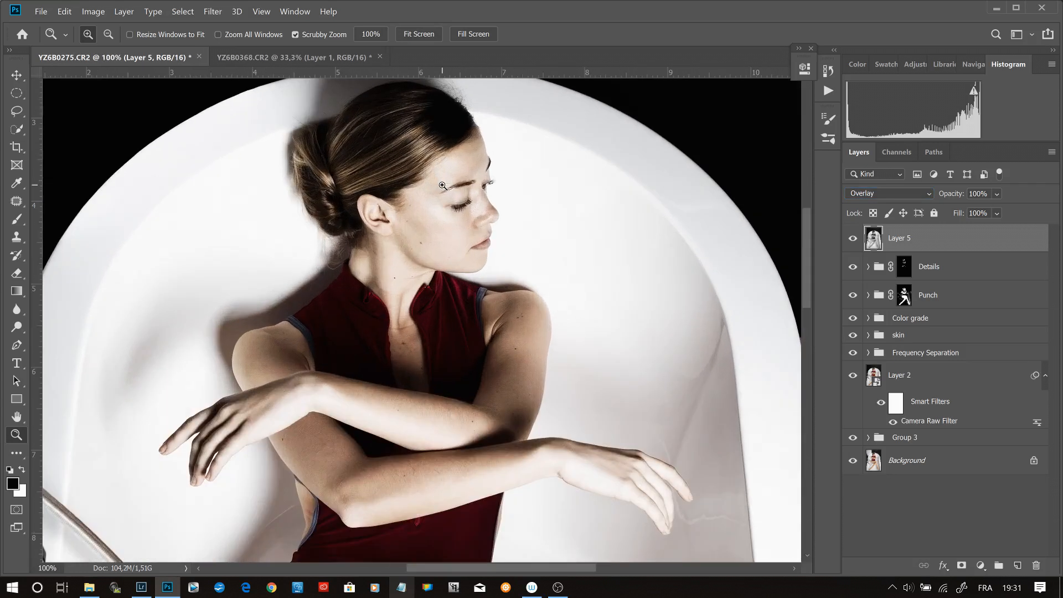
pyautogui.click(212, 11)
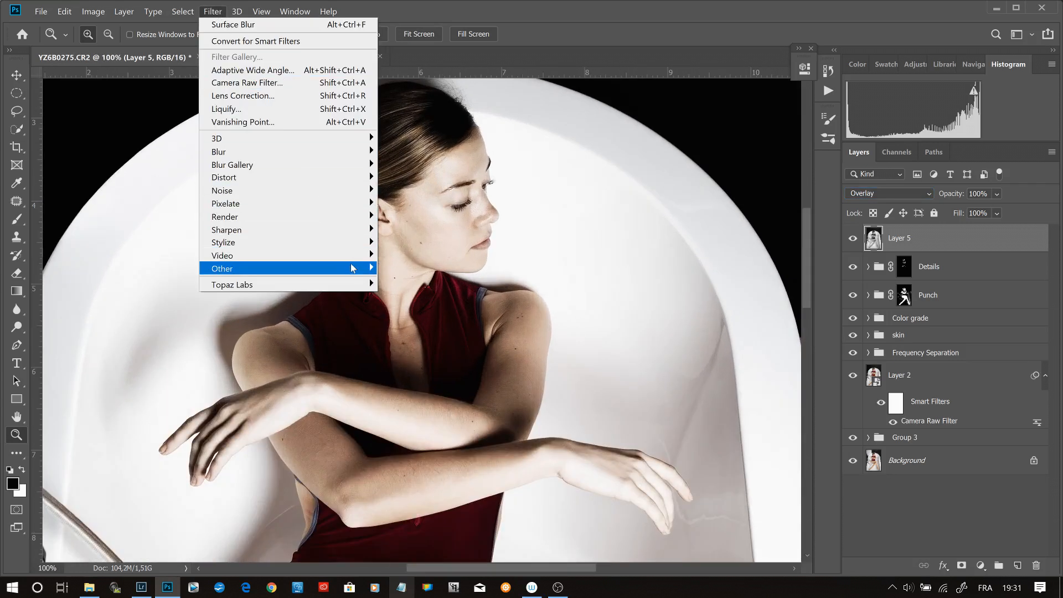
pyautogui.moveTo(352, 268)
pyautogui.click(411, 278)
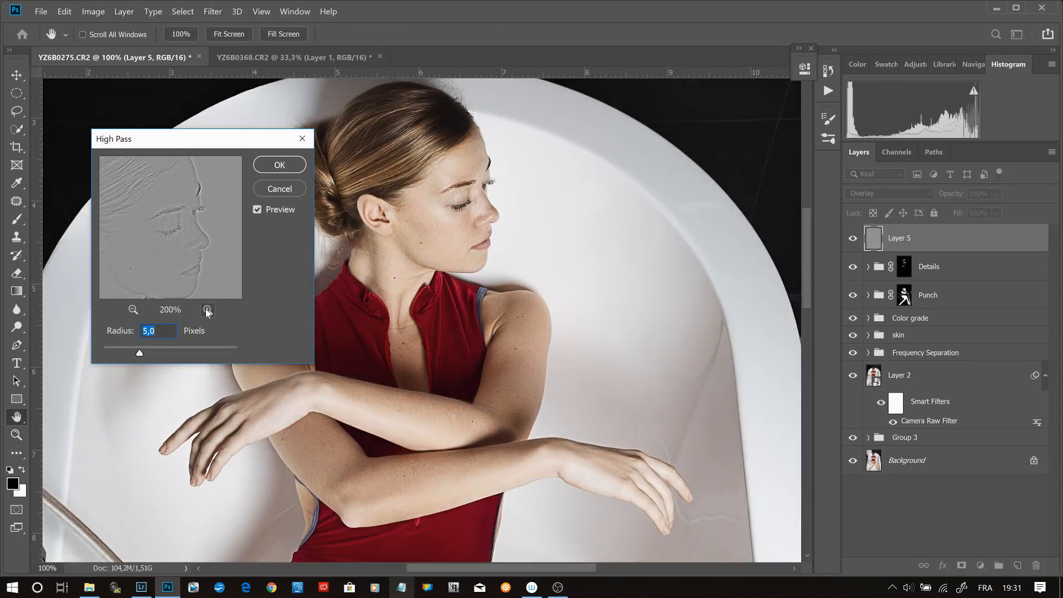
pyautogui.moveTo(107, 352); pyautogui.dragTo(108, 351)
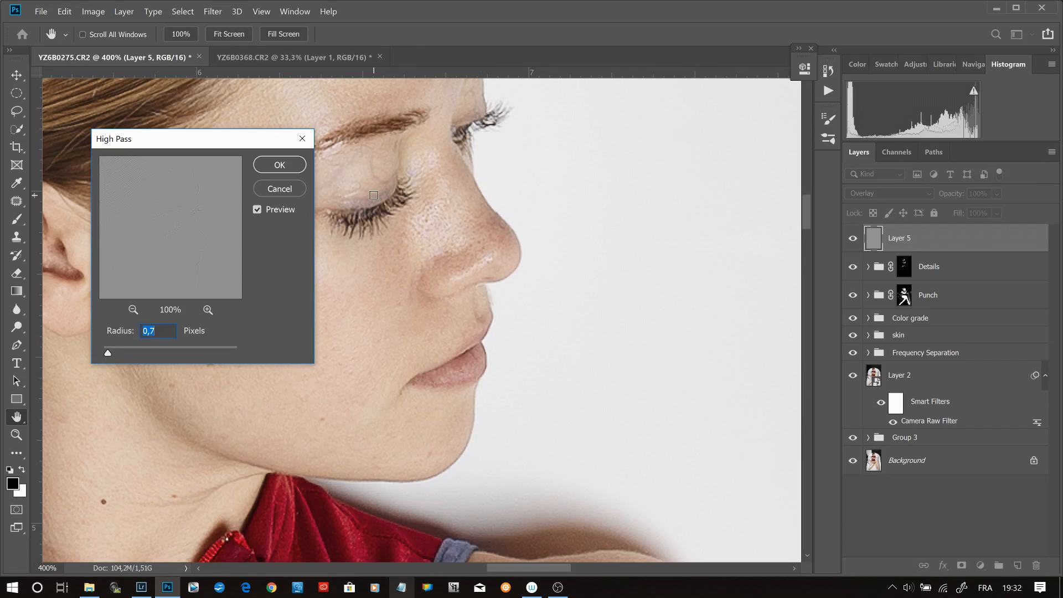
pyautogui.click(207, 310)
pyautogui.click(280, 165)
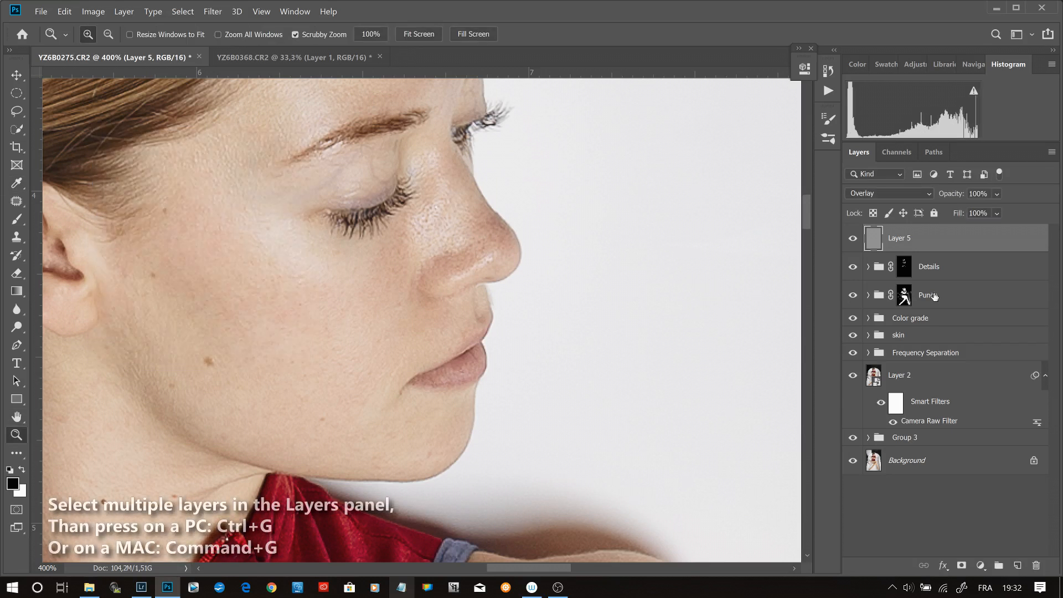
# - Group the high-pass layer with Details and Punch, and name the new group "Clarity and sharpen"
pyautogui.click(904, 295)
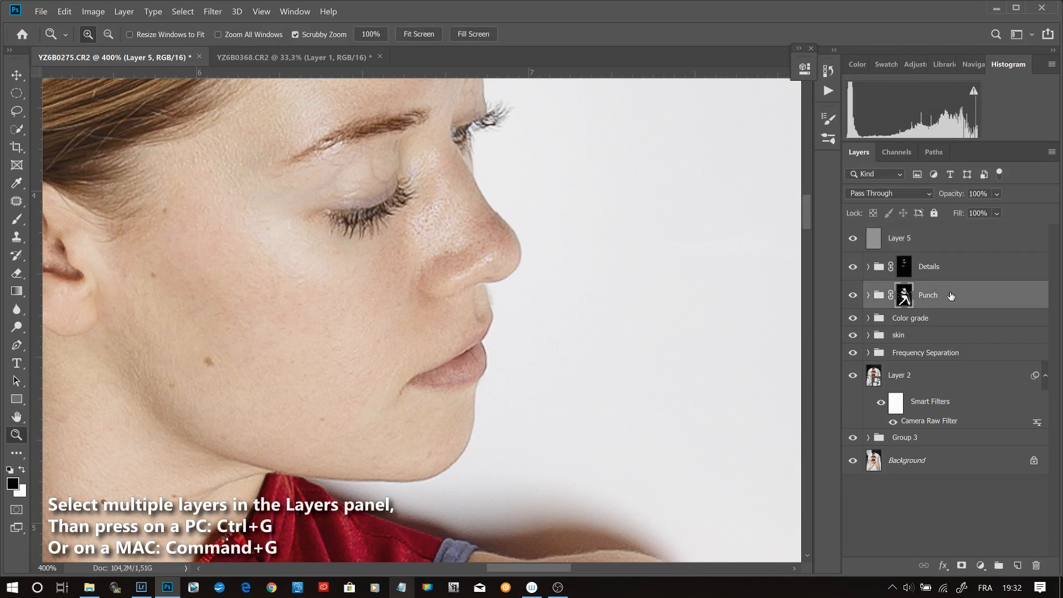
pyautogui.keyDown('shift'); pyautogui.click(954, 240); pyautogui.keyUp('shift')
pyautogui.hotkey('ctrl', 'g')
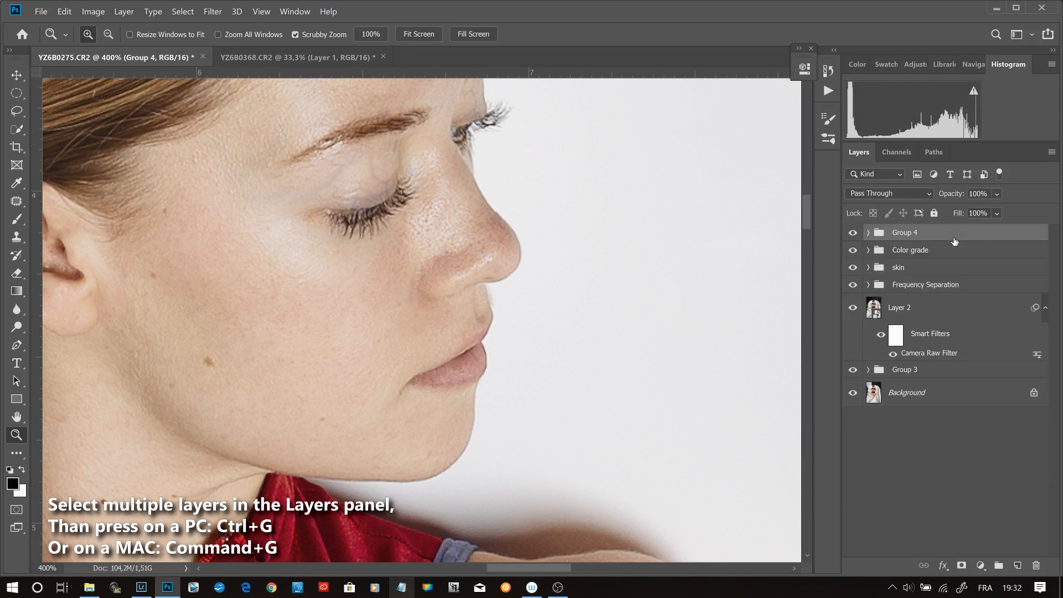
pyautogui.doubleClick(912, 235)
pyautogui.write('Clarity')
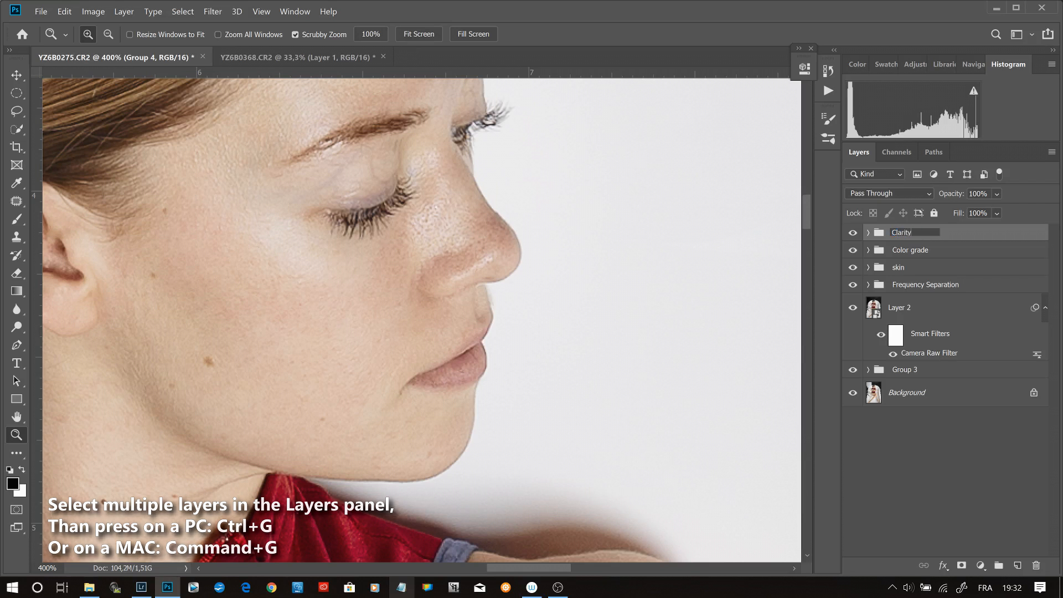
pyautogui.write(' and sharpen')
pyautogui.press('Return')
pyautogui.hotkey('ctrl', '0')
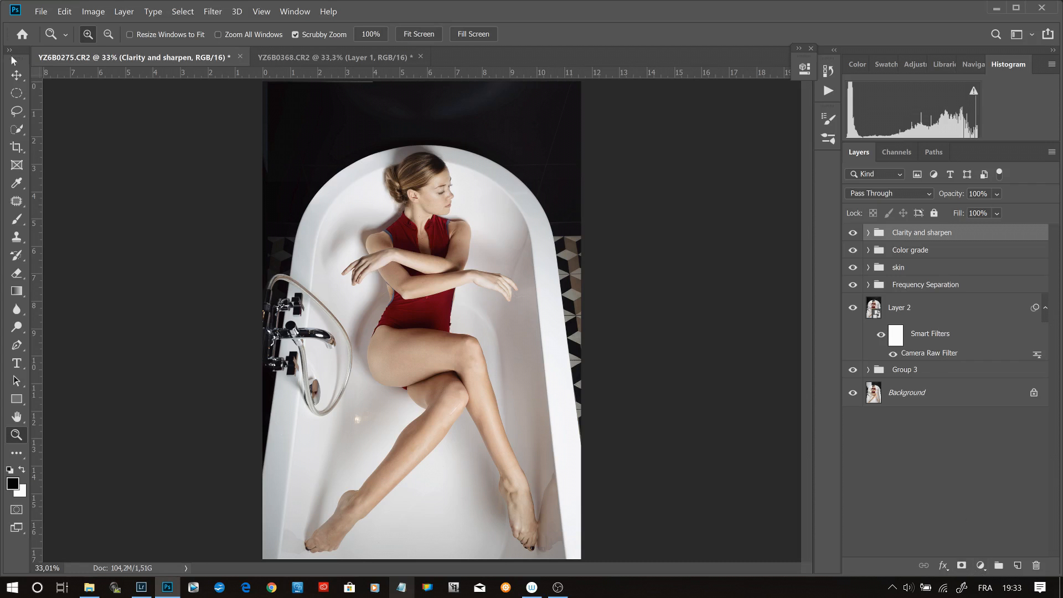
# - Draw a tall elliptical selection around the woman and bathtub, starting at the photo's upper edge and extending past its lower edge
pyautogui.click(17, 93)
pyautogui.moveTo(280, 120); pyautogui.dragTo(595, 595)
pyautogui.hotkey('ctrl', '-')
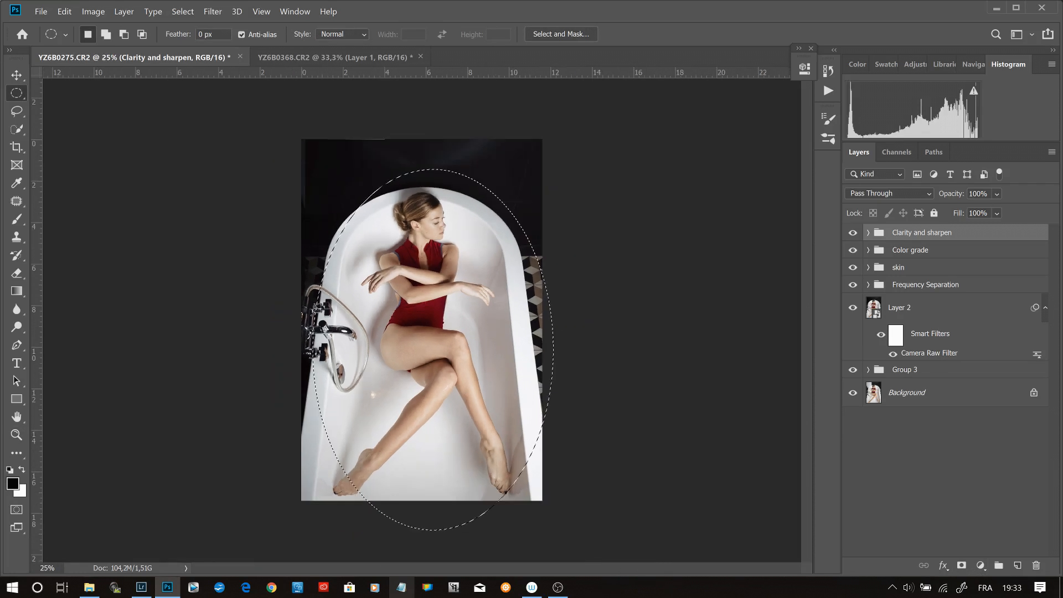
pyautogui.moveTo(316, 149); pyautogui.dragTo(603, 589)
pyautogui.moveTo(516, 430); pyautogui.dragTo(480, 404)
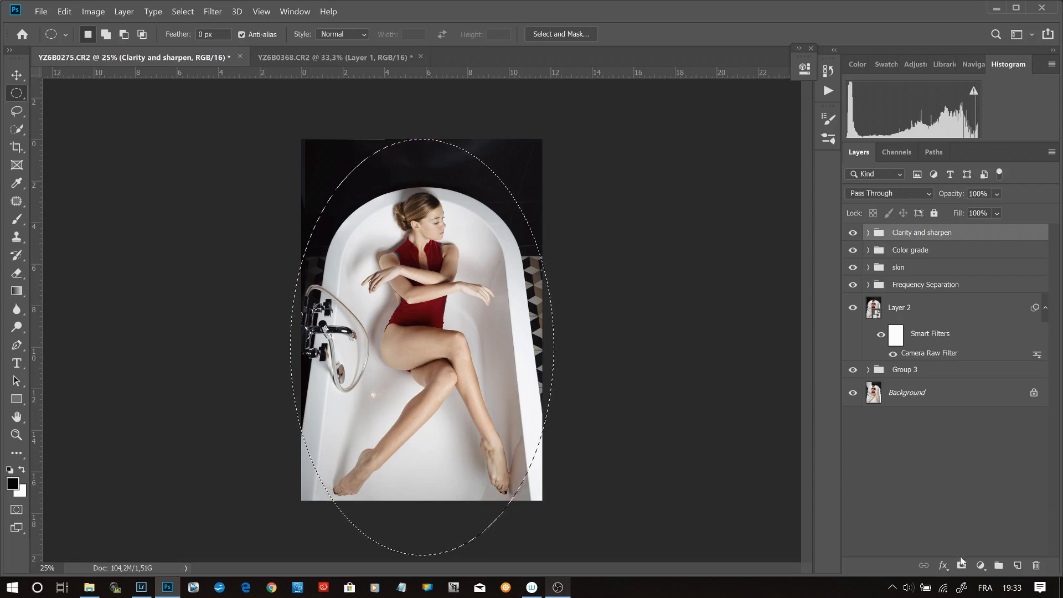
# - Add a Curves adjustment from the selection, lowering the midtones from input 125 to output 110 and lifting the black point to output 5
pyautogui.click(981, 565)
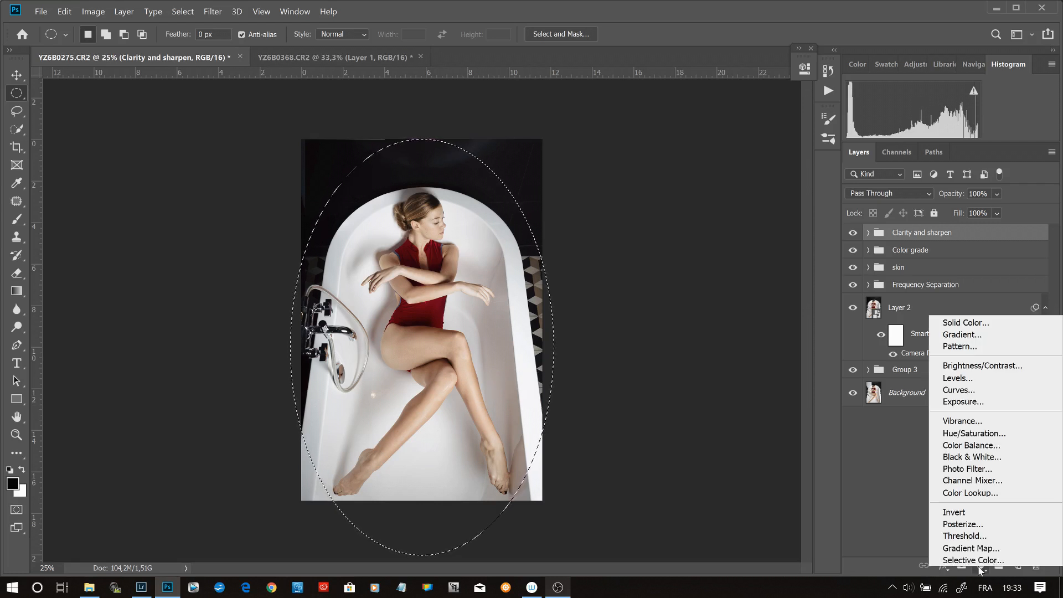
pyautogui.click(964, 390)
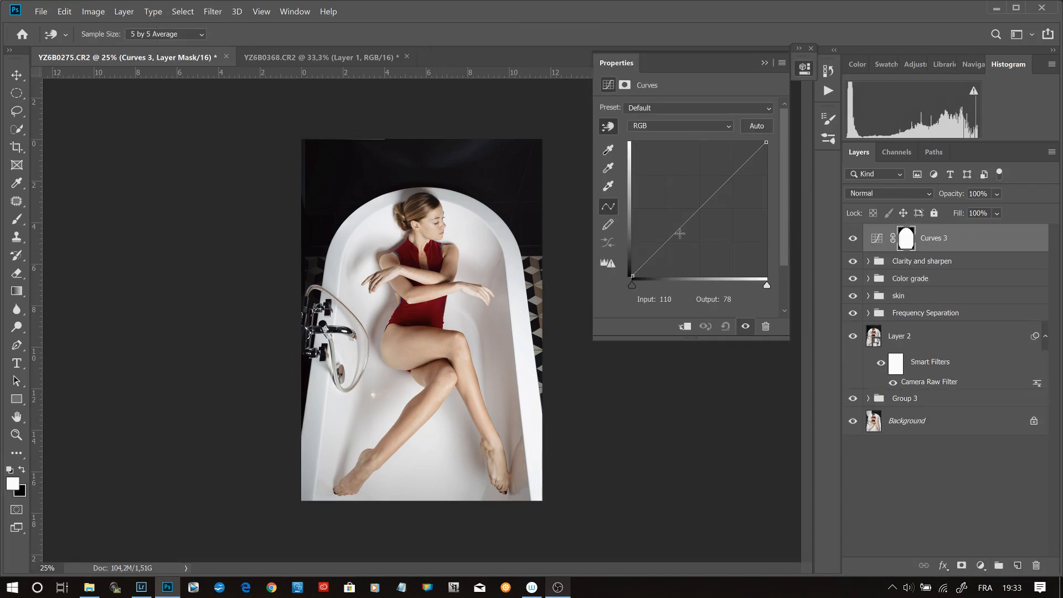
pyautogui.moveTo(695, 211); pyautogui.dragTo(699, 219)
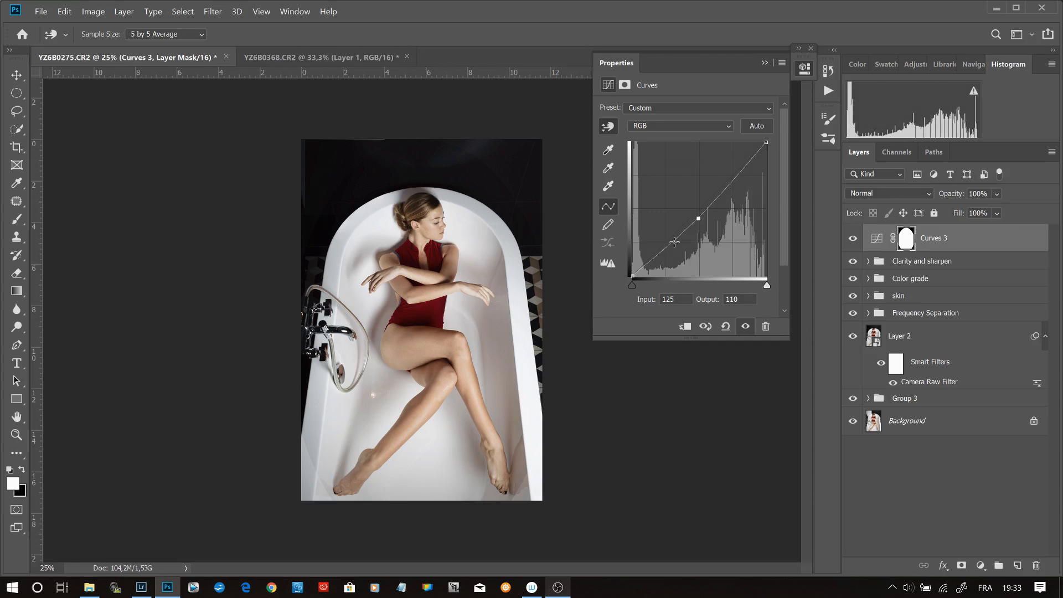
pyautogui.click(632, 275)
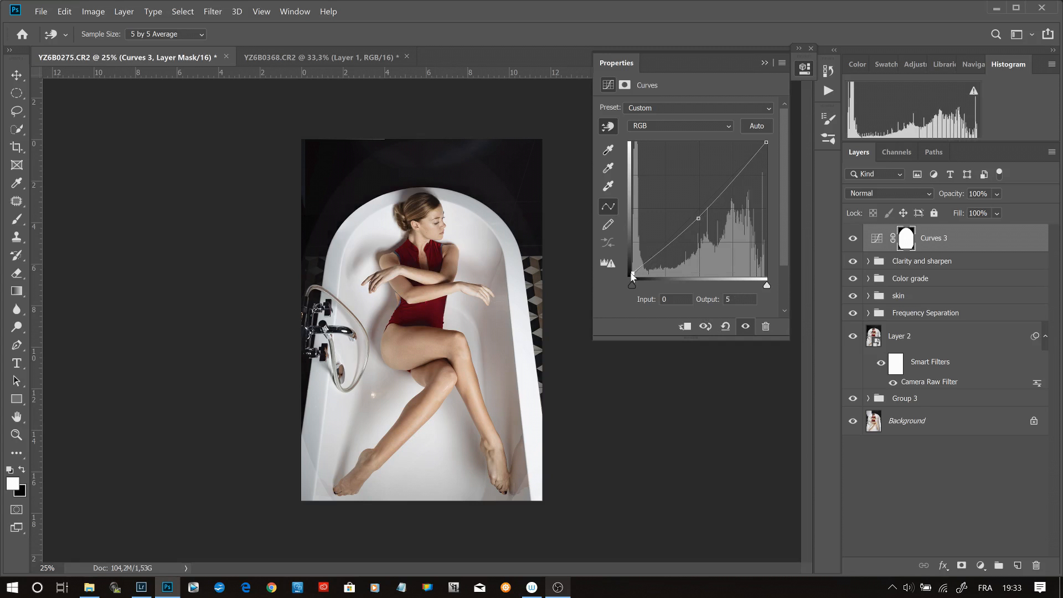
# - Invert the Curves layer's mask and soften it with an 800-pixel Gaussian Blur to form a vignette
pyautogui.hotkey('ctrl', 'i')
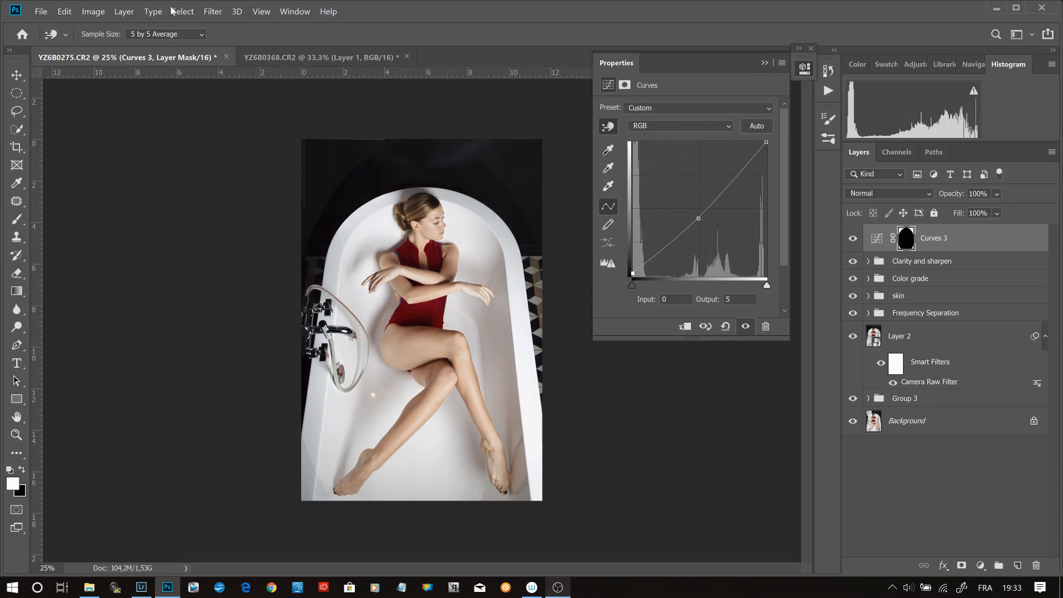
pyautogui.click(207, 12)
pyautogui.moveTo(277, 151)
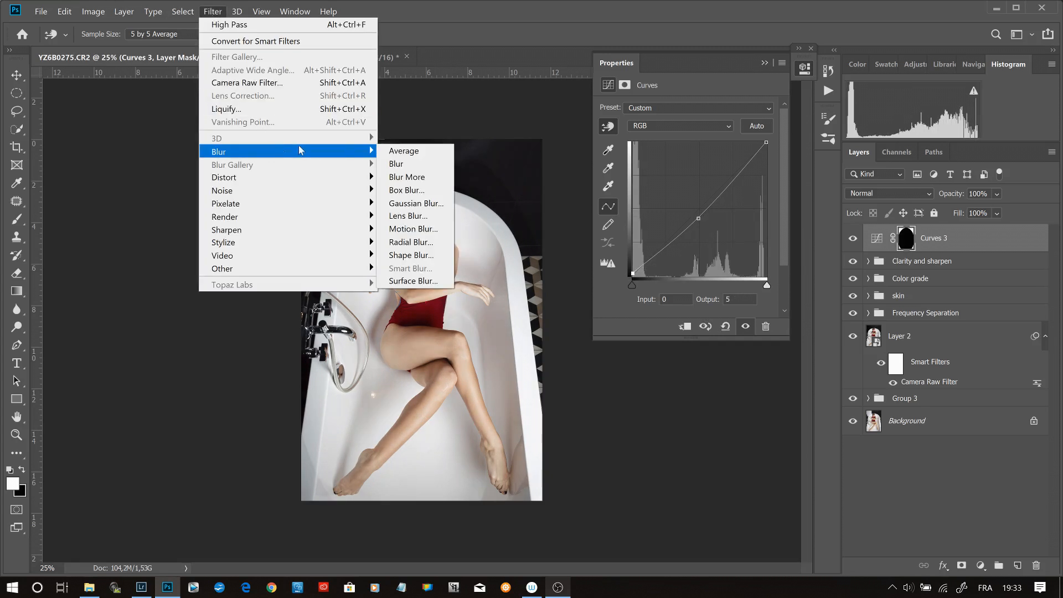
pyautogui.click(438, 203)
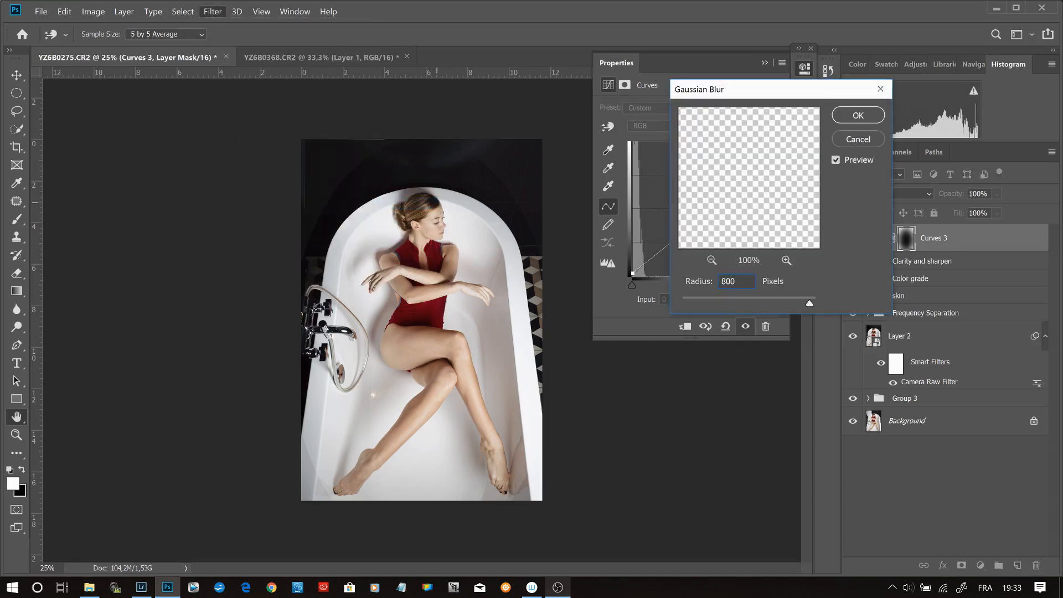
pyautogui.press('Return')
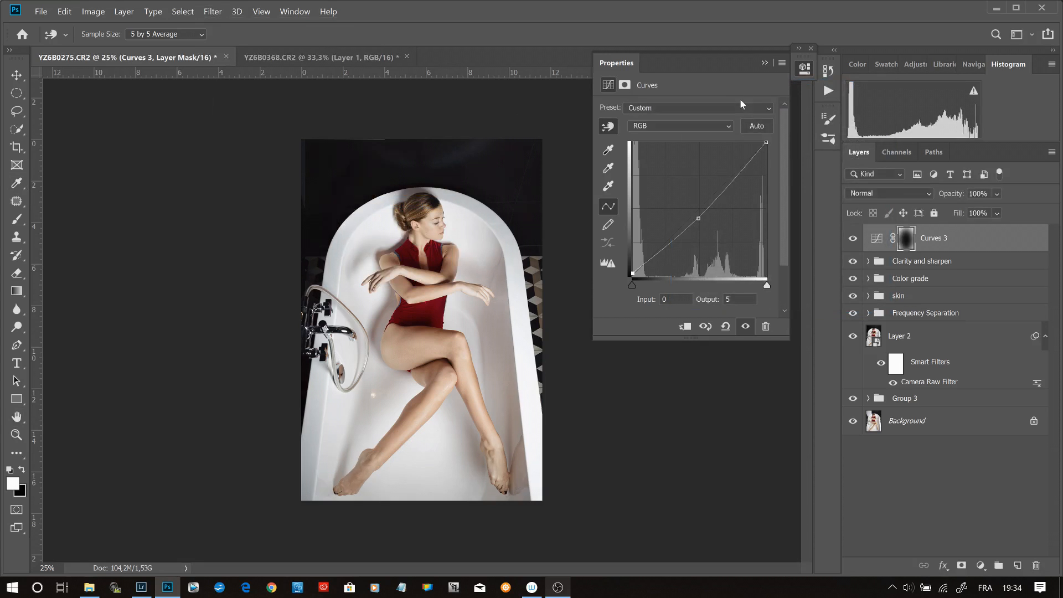
pyautogui.hotkey('ctrl', '+')
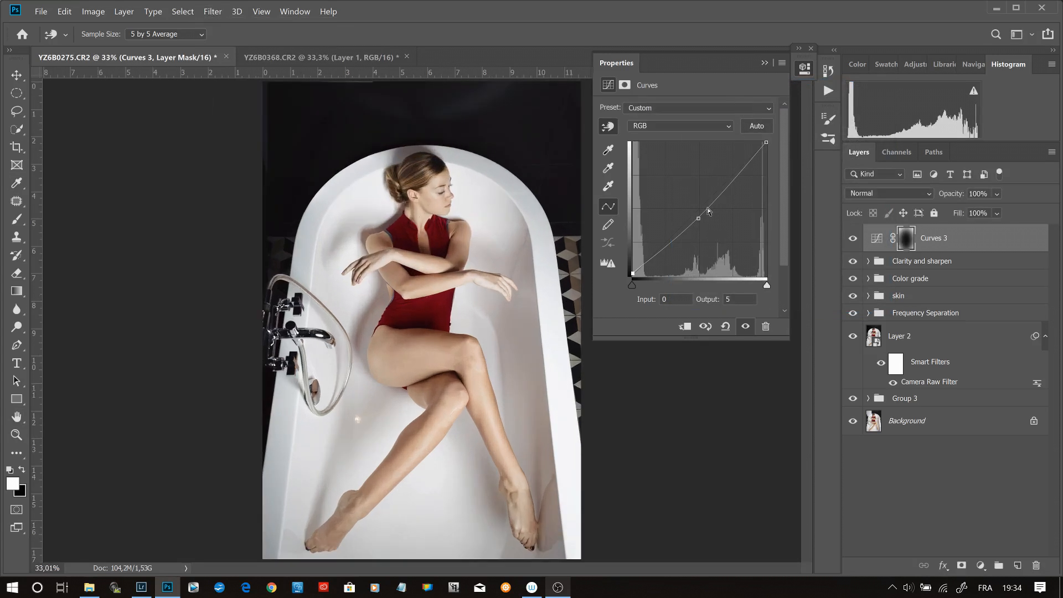
# - Strengthen the vignette curve by lowering its midtone point to input 124, output 102 and lifting the black point to output 8, comparing before and after
pyautogui.moveTo(698, 219); pyautogui.dragTo(698, 222)
pyautogui.moveTo(631, 273); pyautogui.dragTo(630, 272)
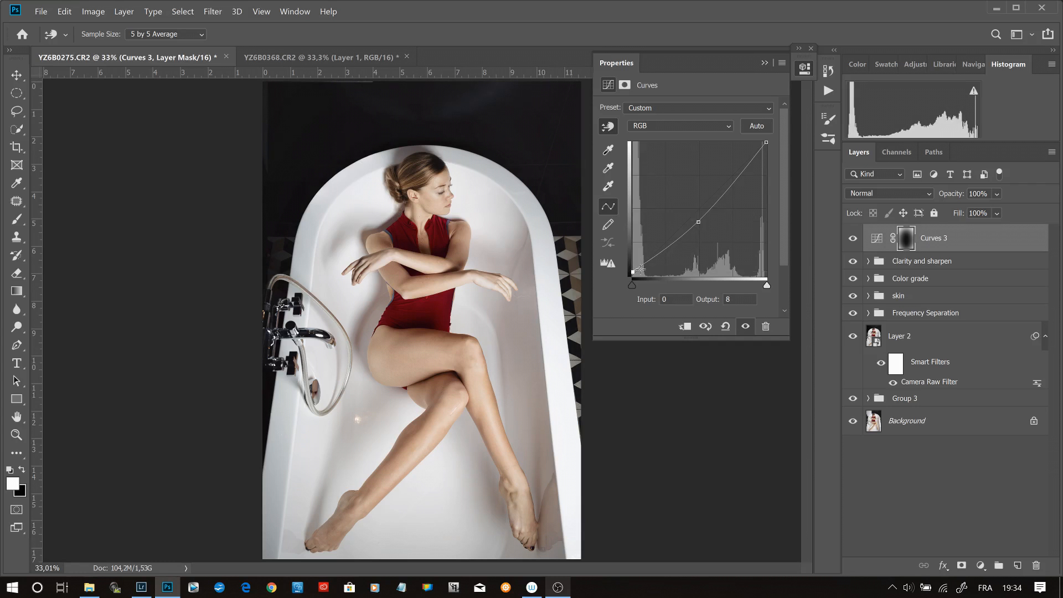
pyautogui.click(854, 239)
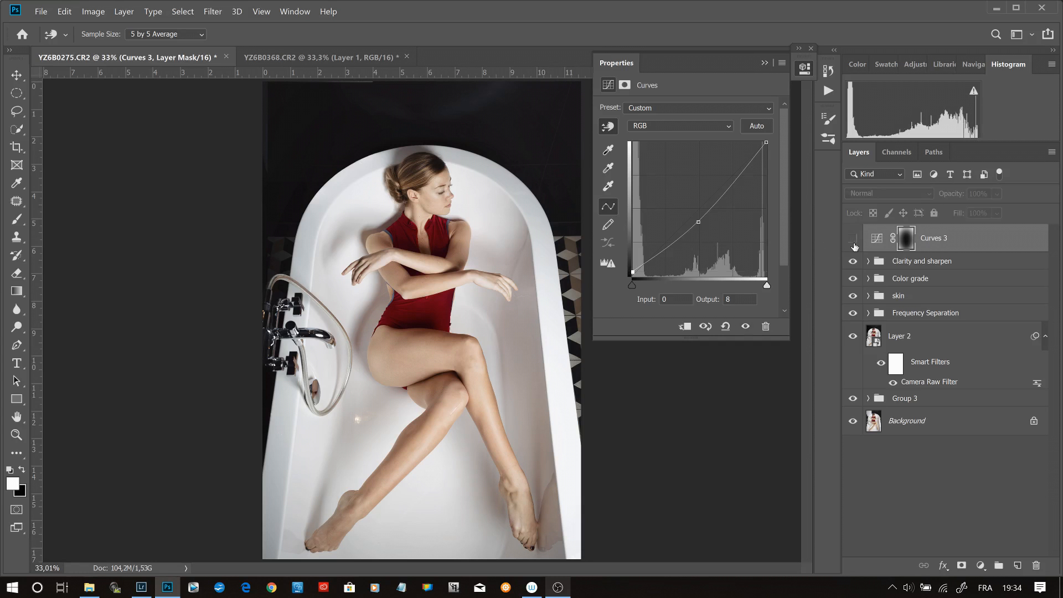
pyautogui.click(853, 239)
pyautogui.click(853, 241)
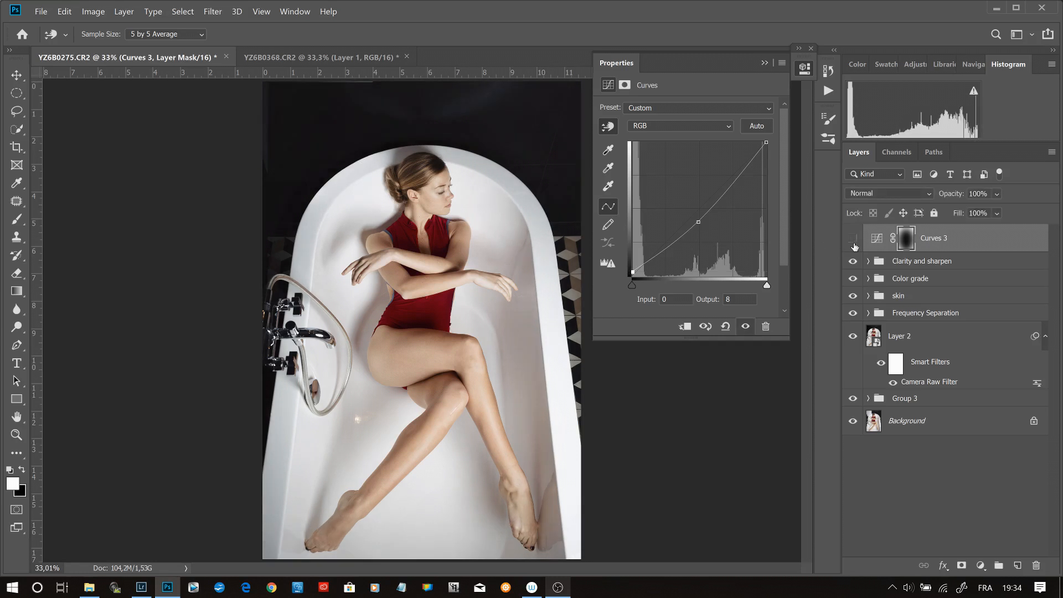
pyautogui.click(853, 241)
pyautogui.click(853, 241)
pyautogui.click(853, 241)
pyautogui.click(854, 242)
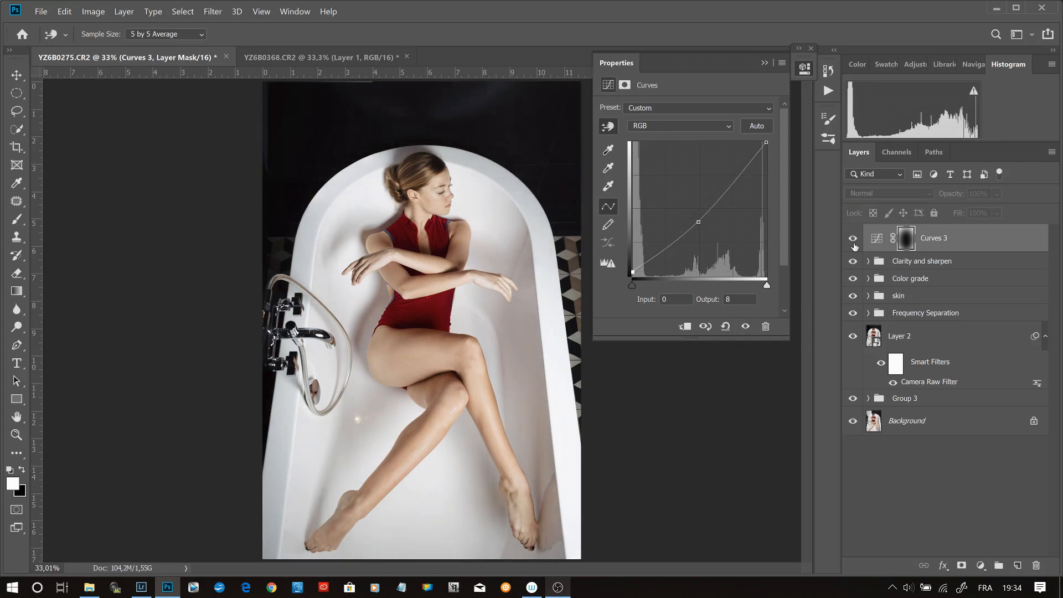
pyautogui.click(854, 241)
# - Change the vignette Curves layer's blend mode to Luminosity, comparing it with Normal and checking the photo with the layer hidden
pyautogui.click(886, 193)
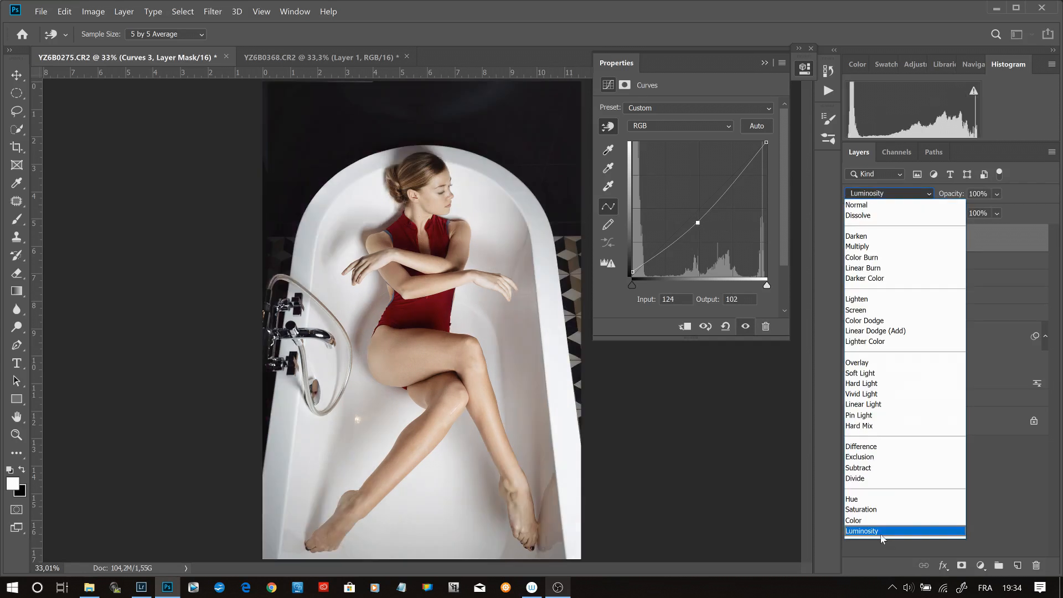
pyautogui.click(909, 530)
pyautogui.click(853, 241)
pyautogui.click(853, 241)
pyautogui.click(854, 241)
pyautogui.click(854, 242)
pyautogui.click(853, 242)
pyautogui.click(853, 241)
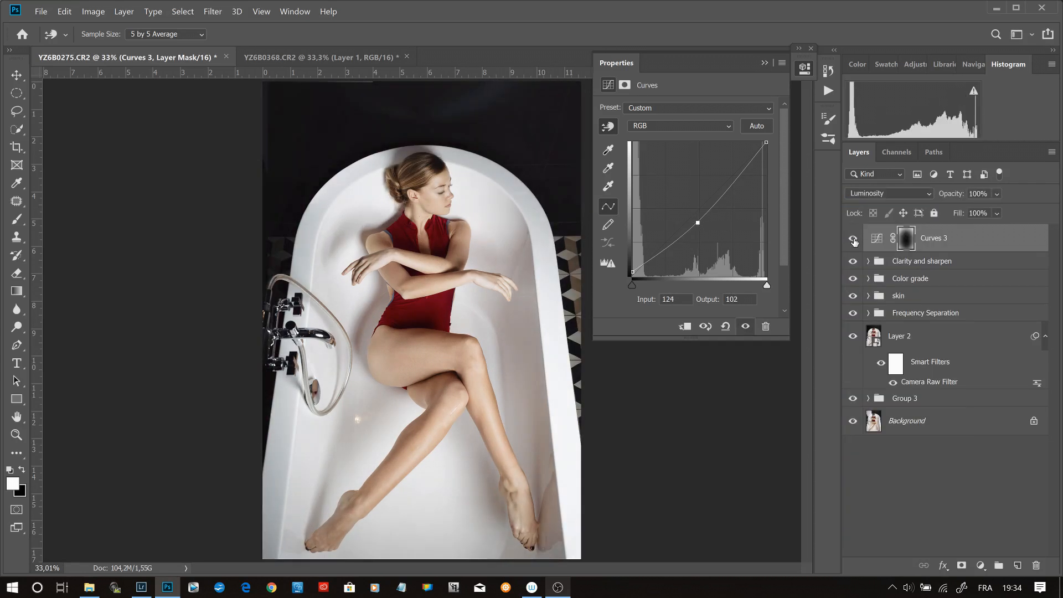
pyautogui.click(886, 194)
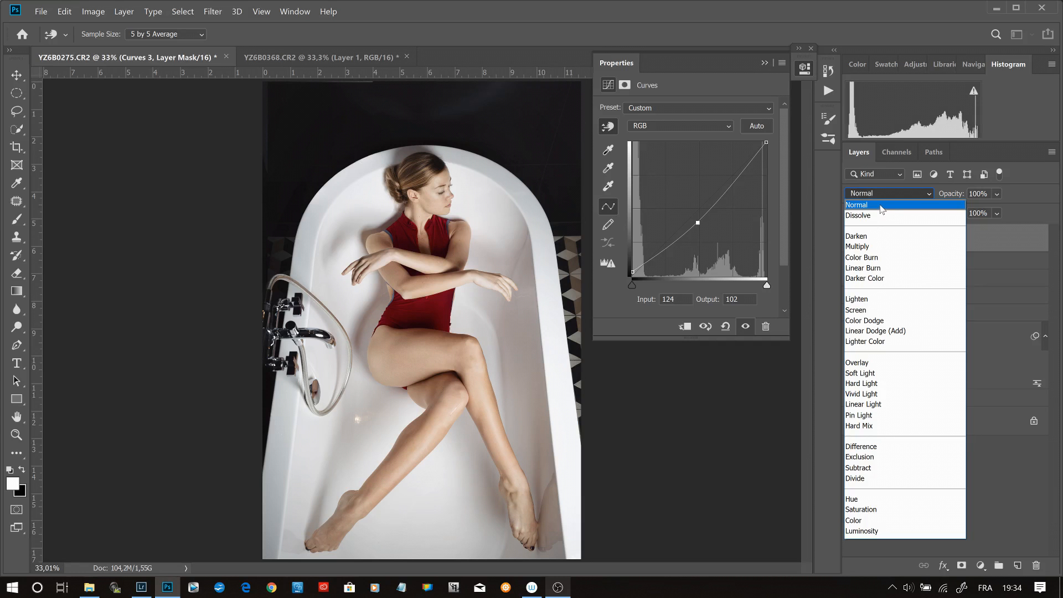
pyautogui.click(884, 531)
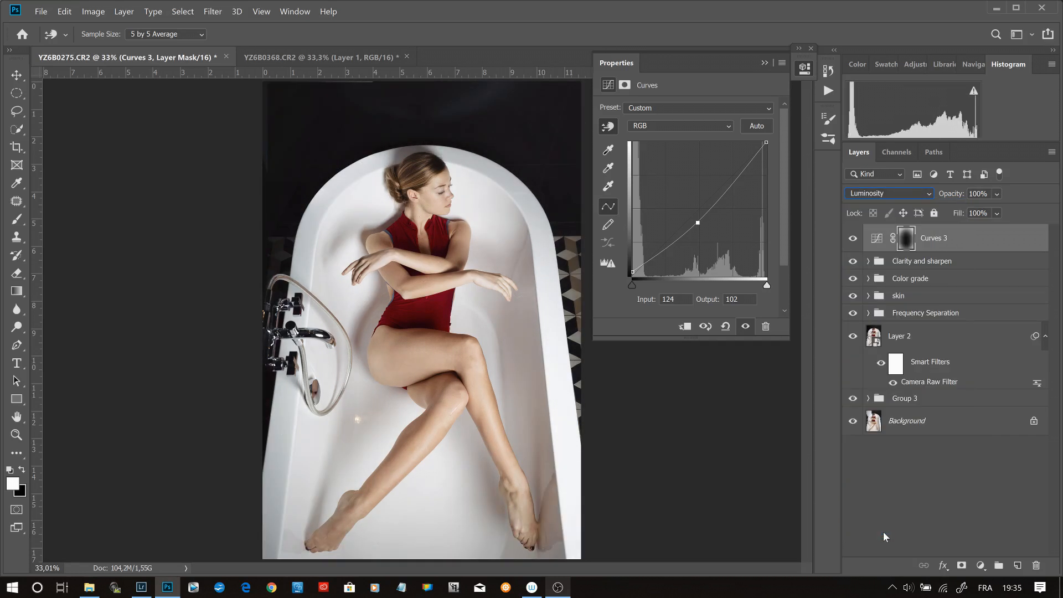
# - Add a linear Gradient Fill layer above the vignette using the "Ground up I" gradient preset
pyautogui.click(981, 566)
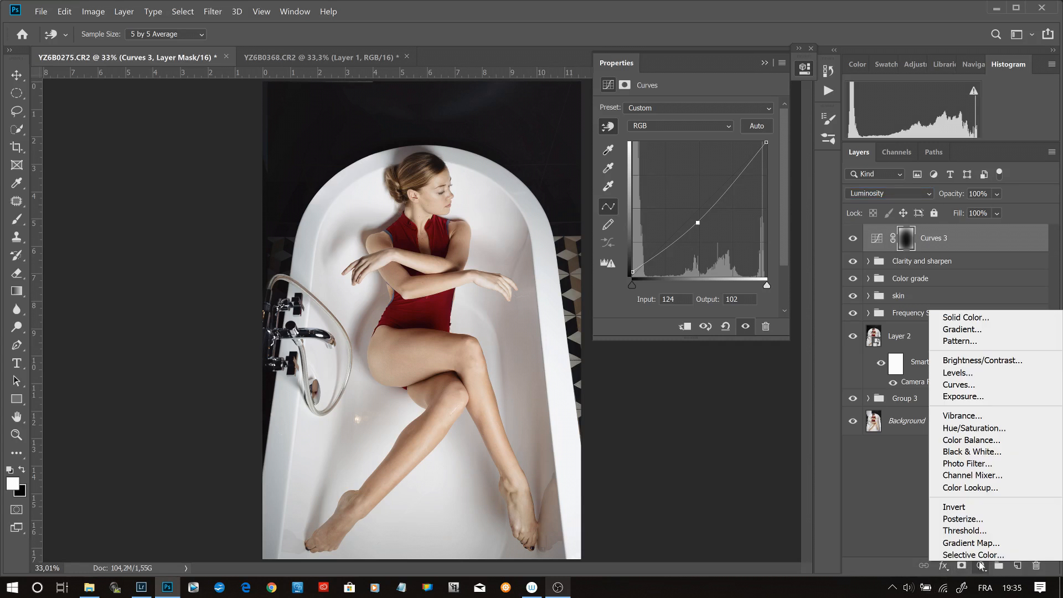
pyautogui.click(988, 331)
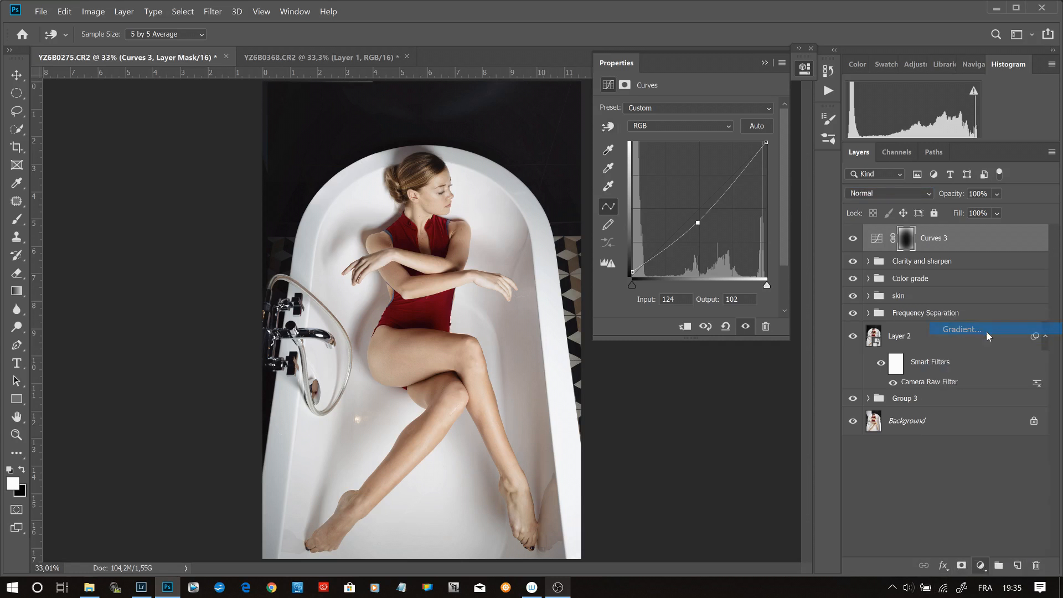
pyautogui.click(108, 218)
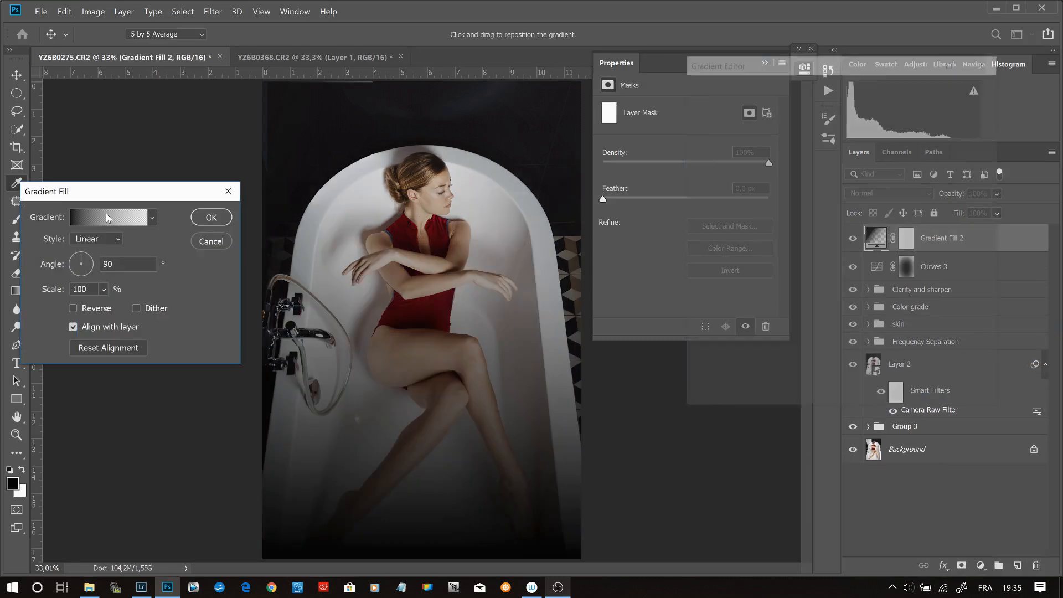
pyautogui.moveTo(925, 122); pyautogui.dragTo(924, 185)
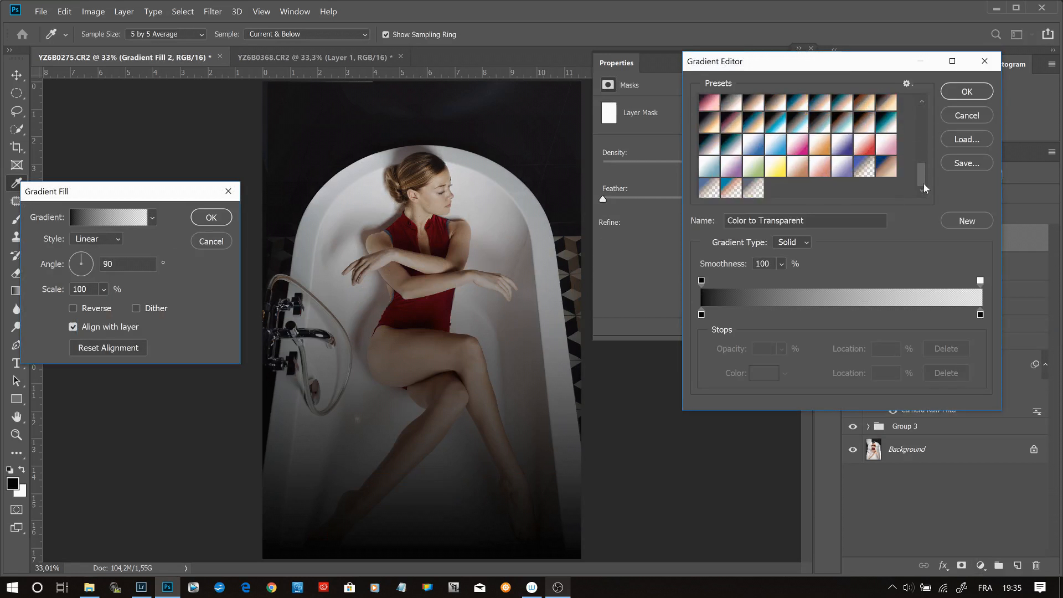
pyautogui.click(764, 191)
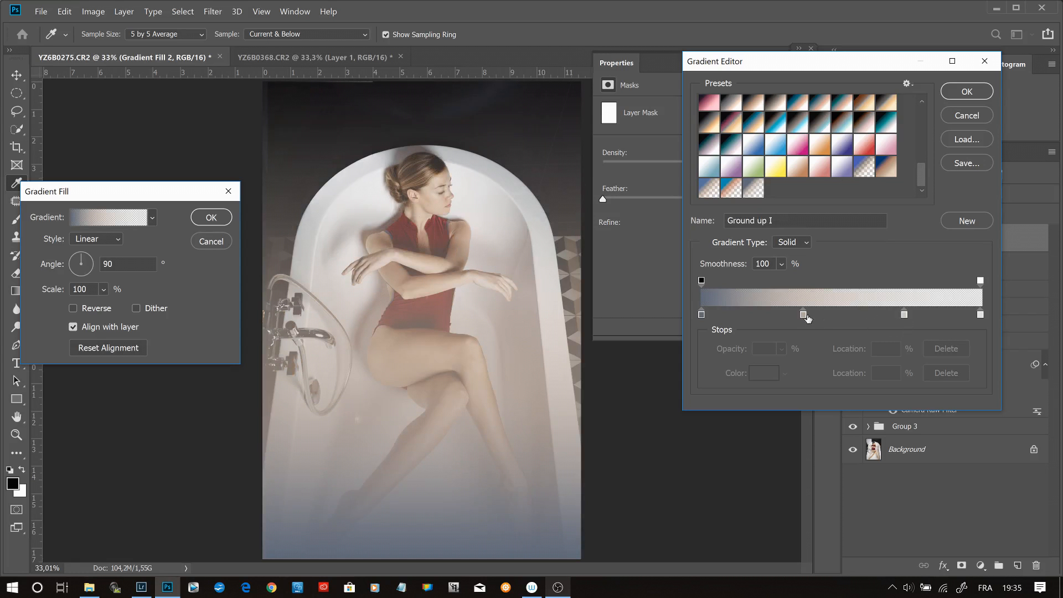
# - Move the gradient's beige color stop to location 50%, accept the fill, and set the layer's blend mode to Soft Light
pyautogui.click(803, 315)
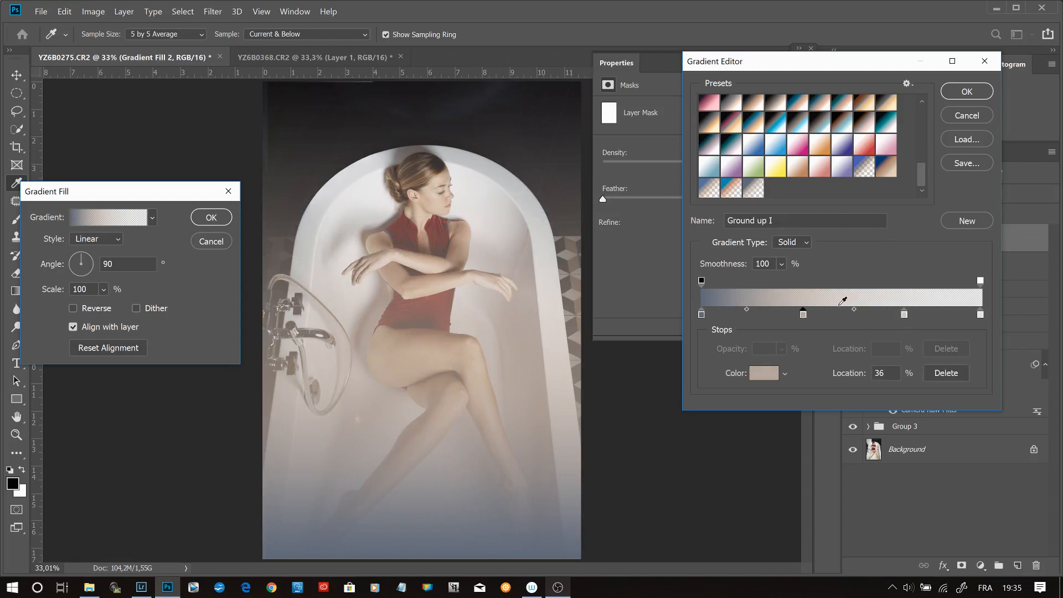
pyautogui.moveTo(746, 311); pyautogui.dragTo(822, 321)
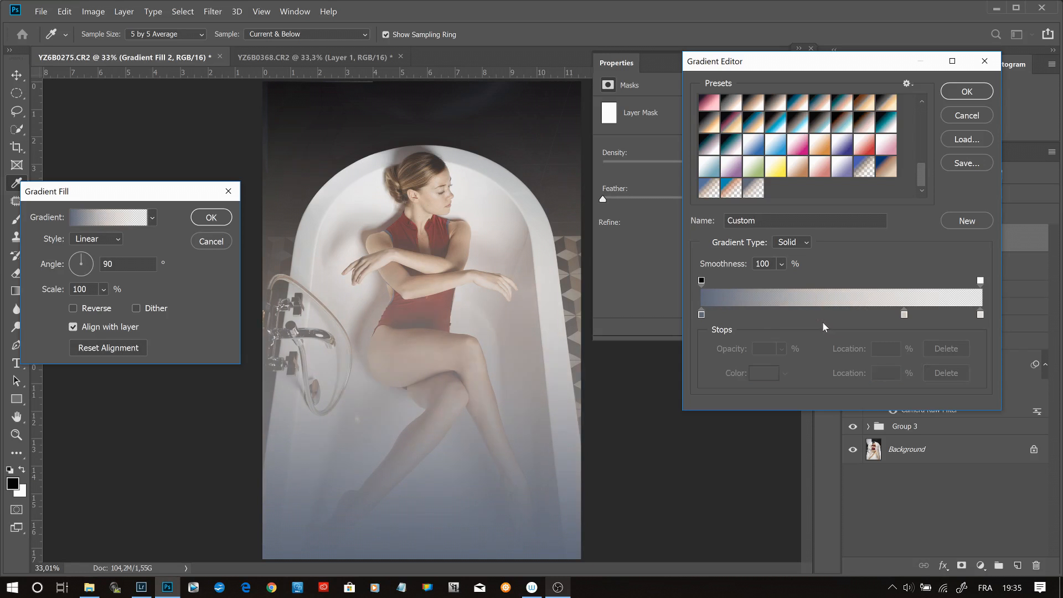
pyautogui.hotkey('ctrl', 'z')
pyautogui.moveTo(804, 313); pyautogui.dragTo(841, 321)
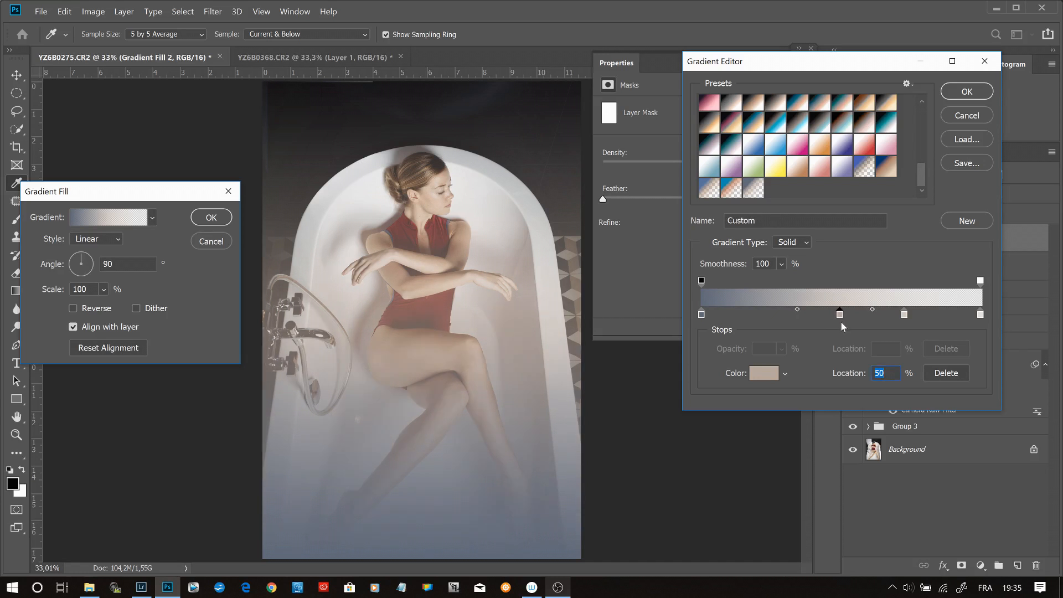
pyautogui.click(968, 91)
pyautogui.click(204, 221)
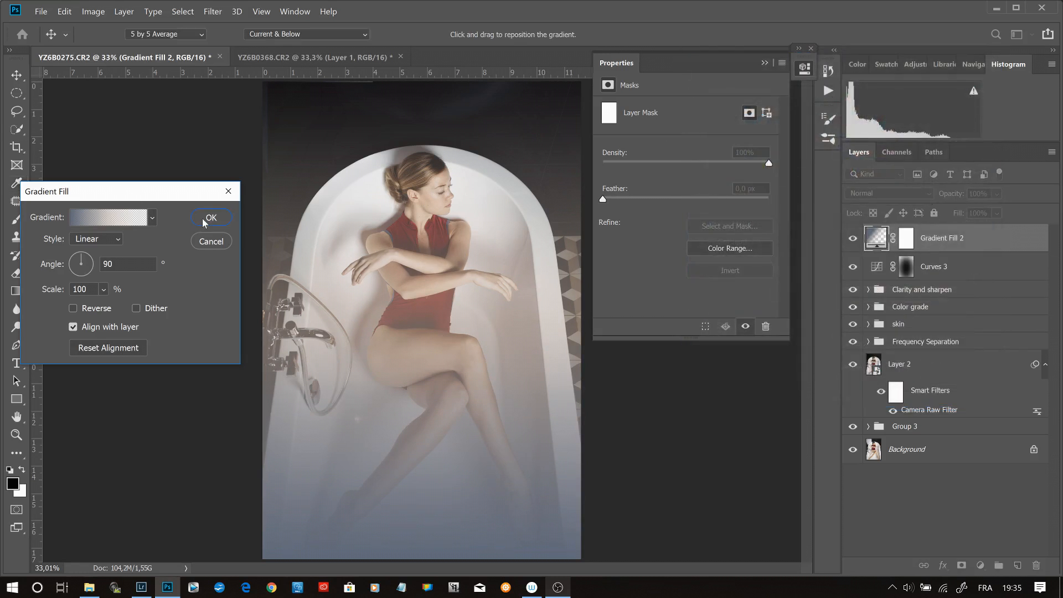
pyautogui.click(905, 192)
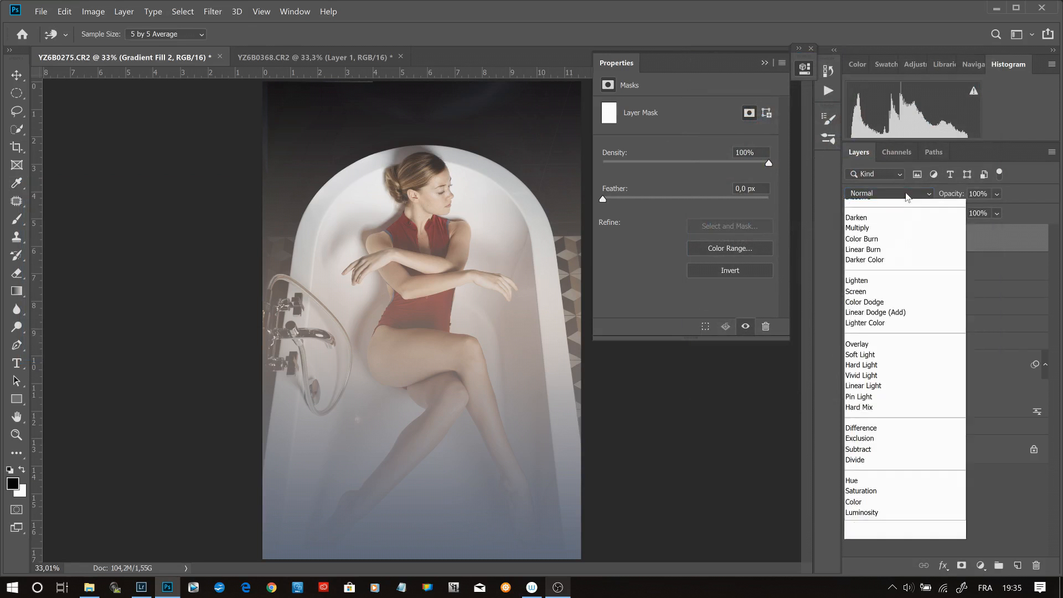
pyautogui.click(869, 374)
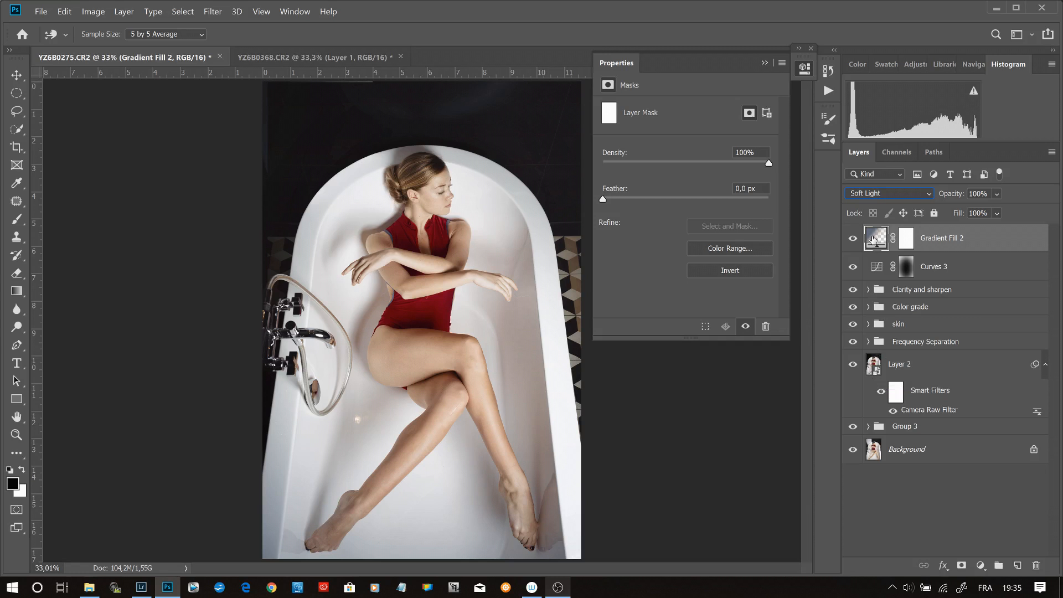
# - Reopen the gradient fill for editing and raise the brightness of the color stop at location 73% to 85%
pyautogui.doubleClick(873, 240)
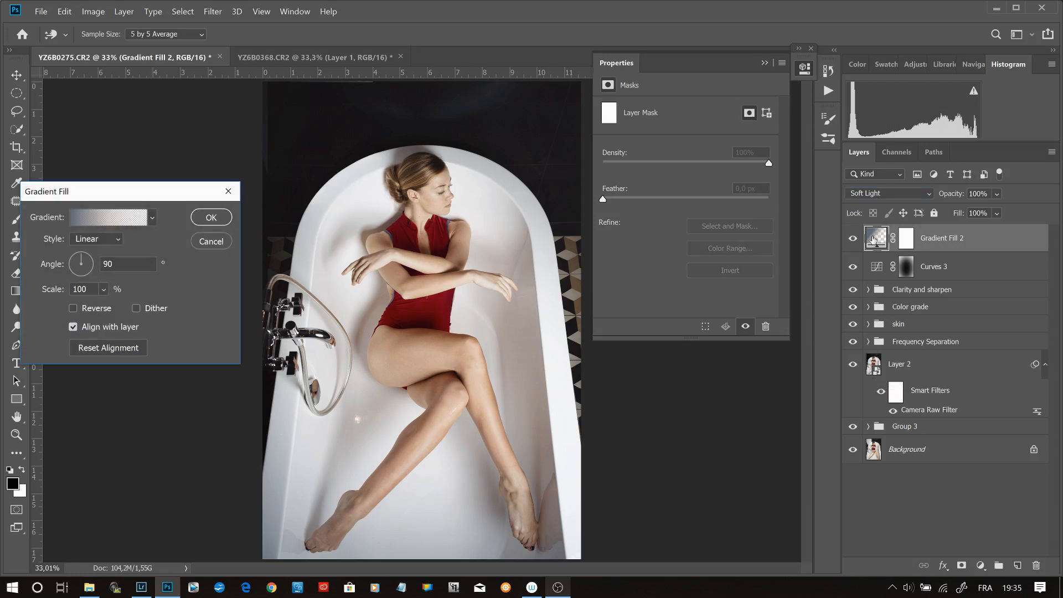
pyautogui.click(91, 220)
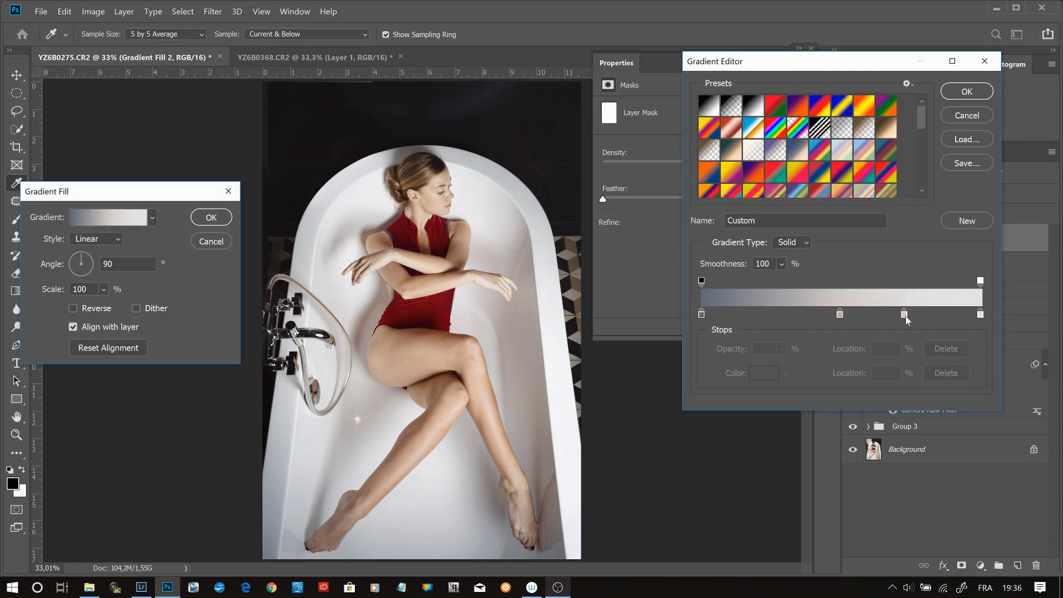
pyautogui.click(905, 314)
pyautogui.click(774, 374)
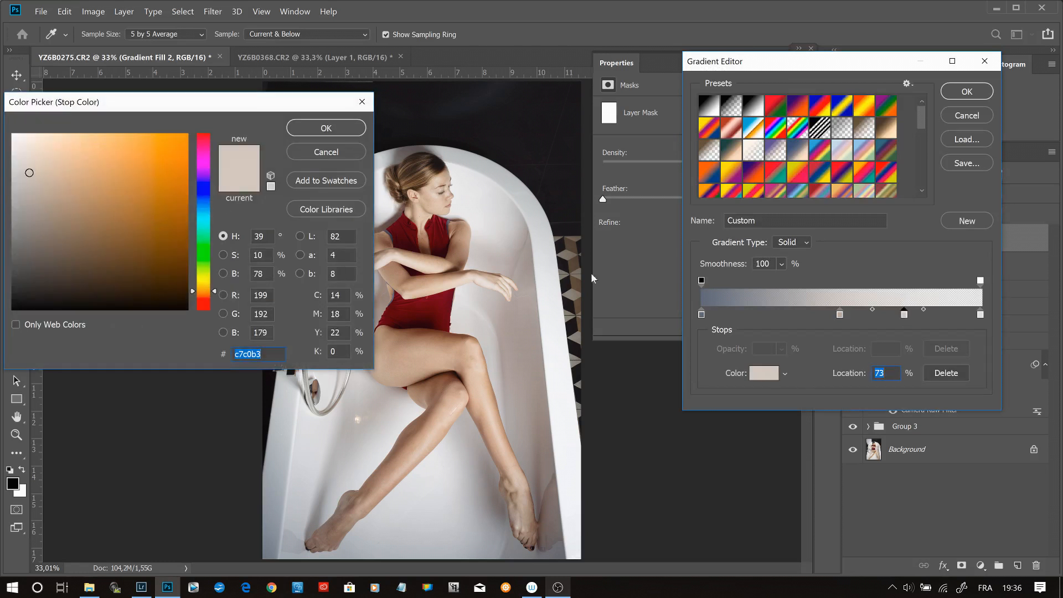
pyautogui.doubleClick(259, 274)
pyautogui.write('85')
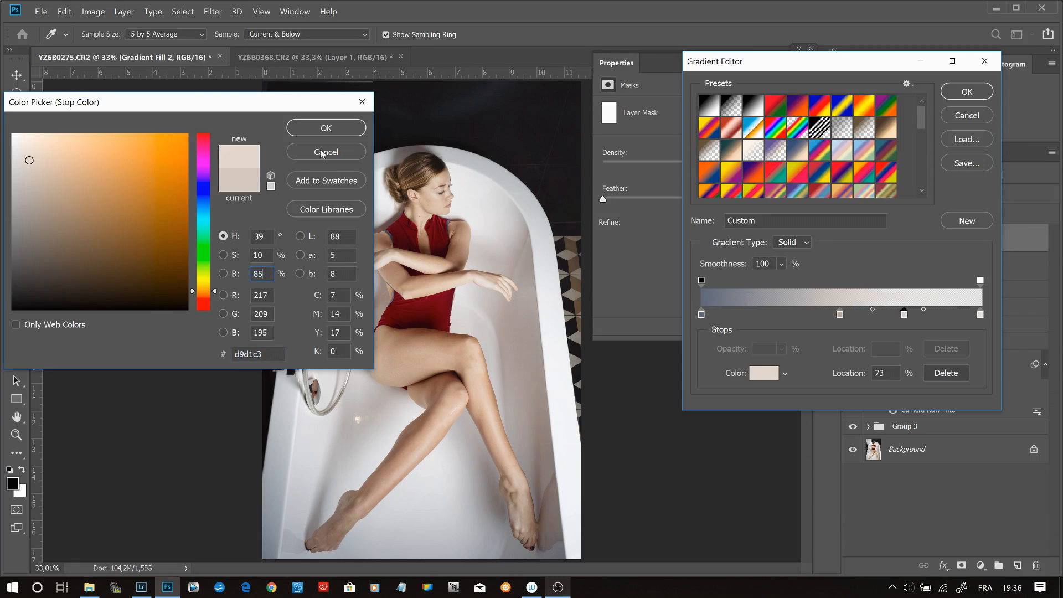
pyautogui.click(324, 131)
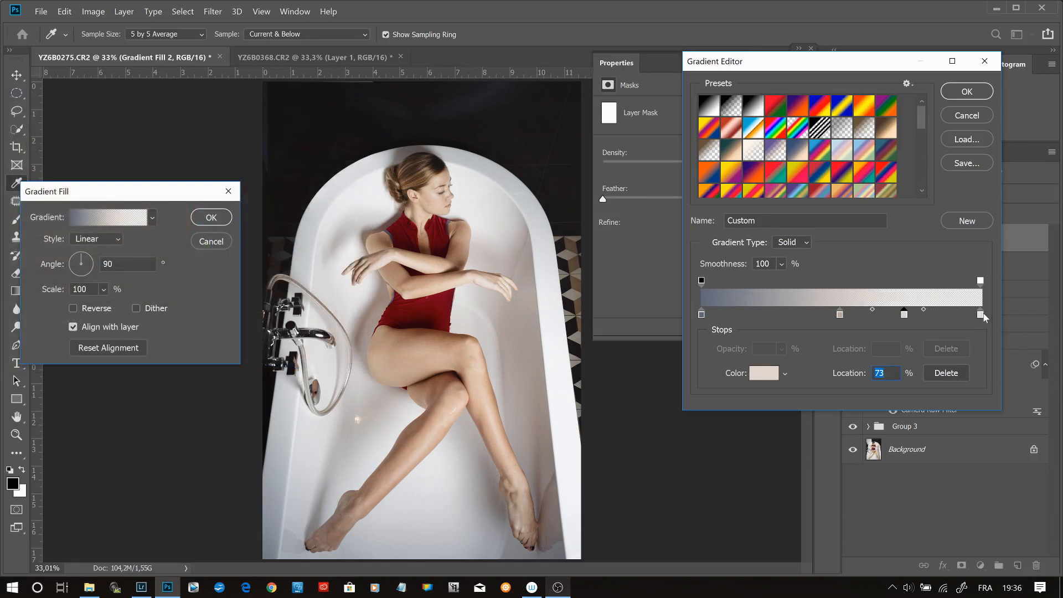
# - Set the brightness of the gradient's last color stop at location 100% to 90% and accept the edited gradient fill
pyautogui.click(774, 373)
pyautogui.click(264, 273)
pyautogui.write('90')
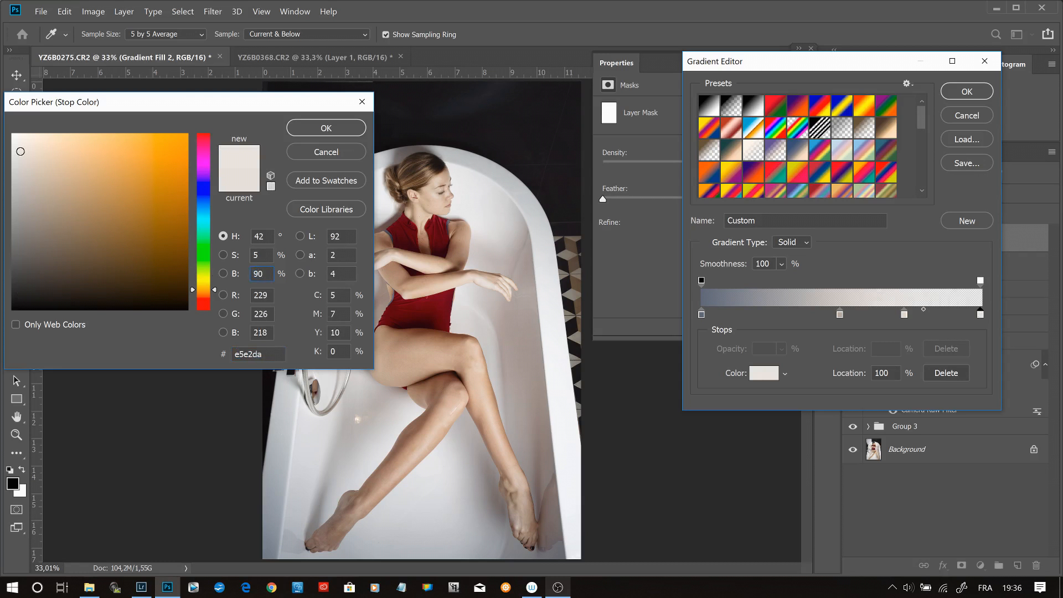
pyautogui.write('44')
pyautogui.click(302, 136)
pyautogui.click(905, 314)
pyautogui.click(764, 374)
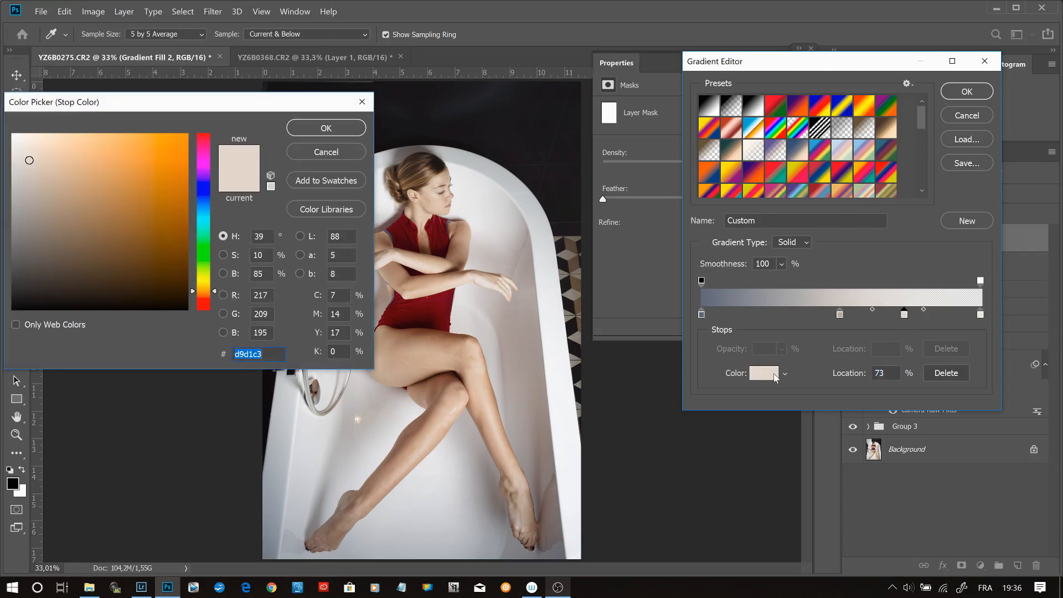
pyautogui.click(352, 132)
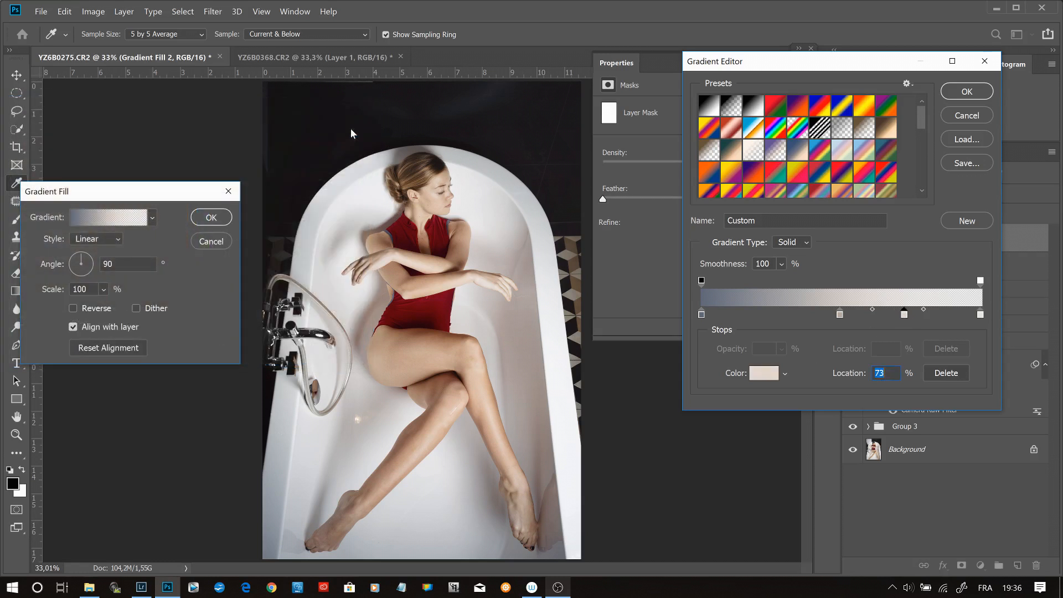
pyautogui.click(968, 94)
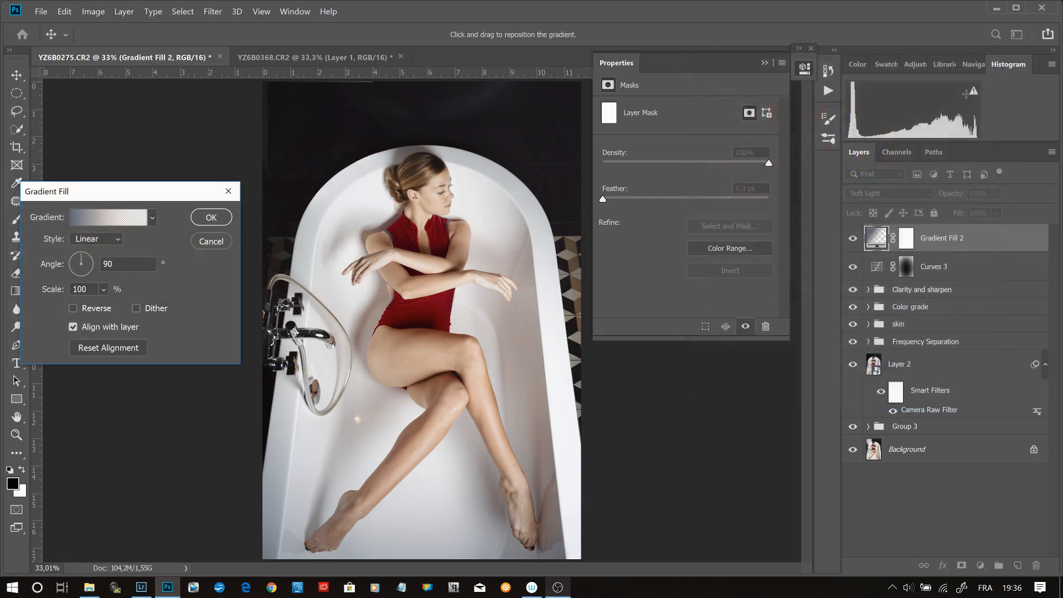
pyautogui.click(222, 221)
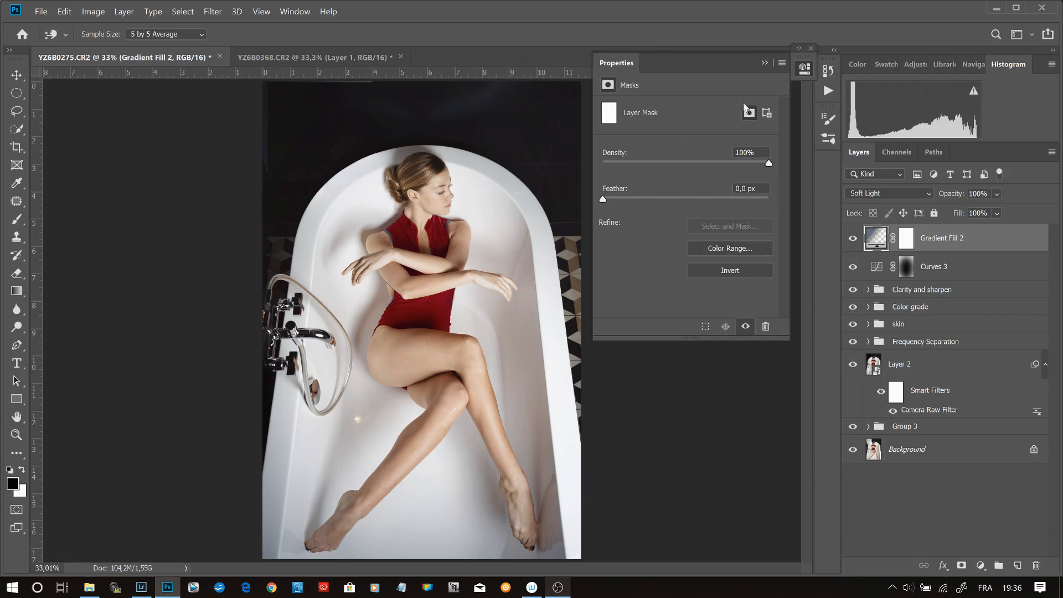
# - Reopen the vignette Curves adjustment and lower its black point to about output 3
pyautogui.click(765, 62)
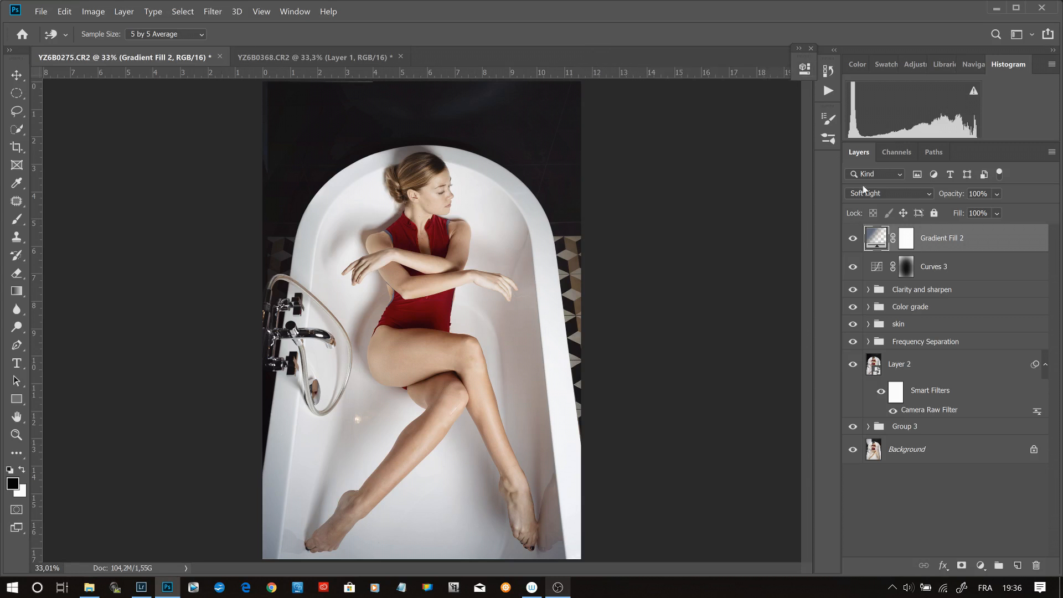
pyautogui.doubleClick(876, 267)
pyautogui.click(633, 271)
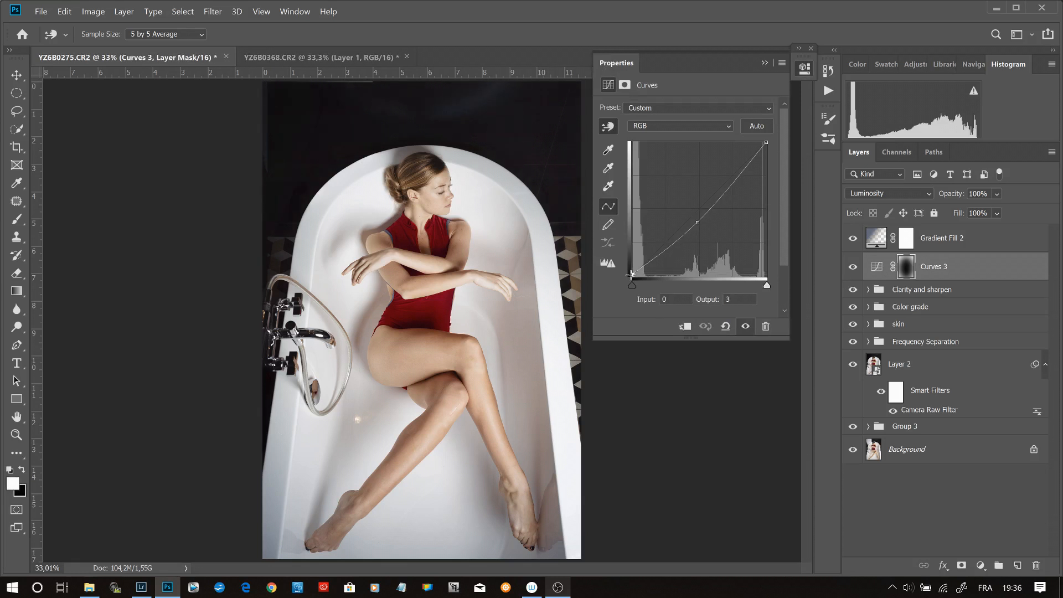
pyautogui.press('Up')
pyautogui.click(770, 61)
# - Group the gradient fill and vignette Curves layers, and name the new group "FX"
pyautogui.keyDown('shift'); pyautogui.click(968, 239); pyautogui.keyUp('shift')
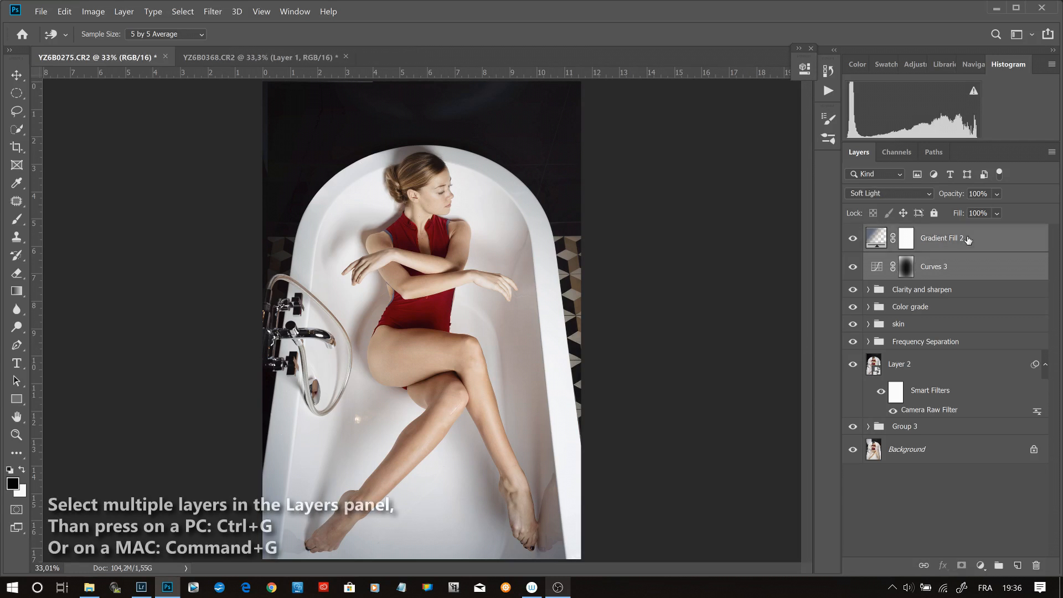
pyautogui.hotkey('ctrl', 'g')
pyautogui.doubleClick(910, 235)
pyautogui.write('FX')
pyautogui.press('Return')
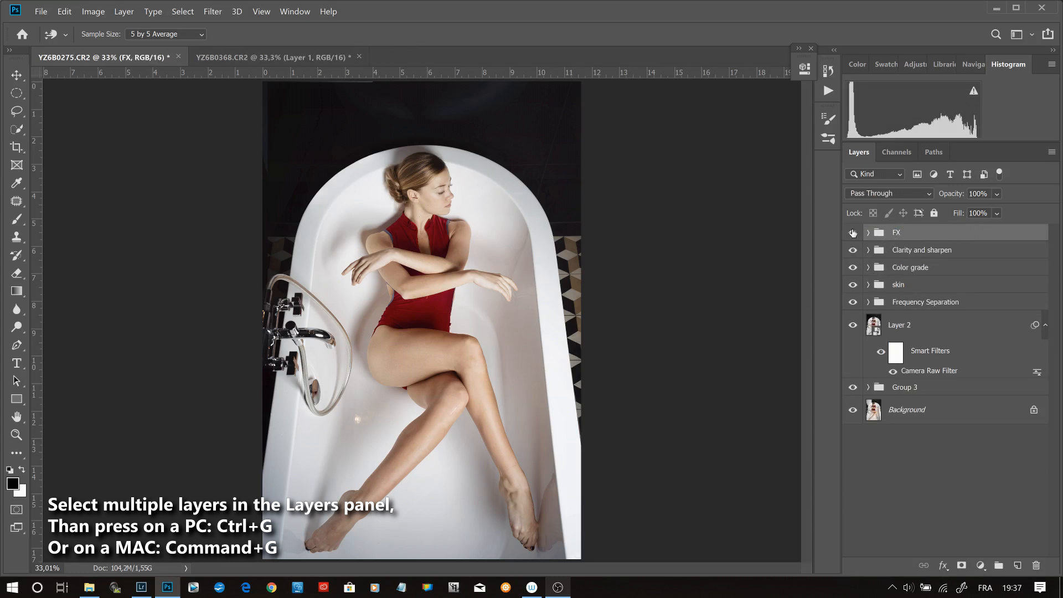
# - Hide every layer above the Background, and redisplay them progressively from Group 3 up to the Color grade group to review the edits
pyautogui.moveTo(853, 233); pyautogui.dragTo(856, 394)
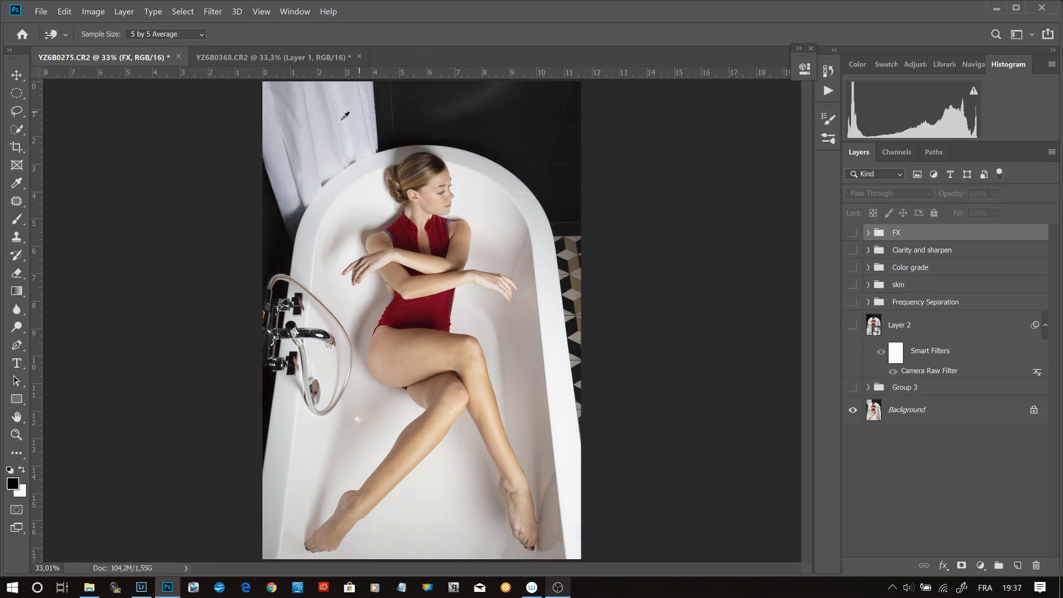
pyautogui.click(853, 388)
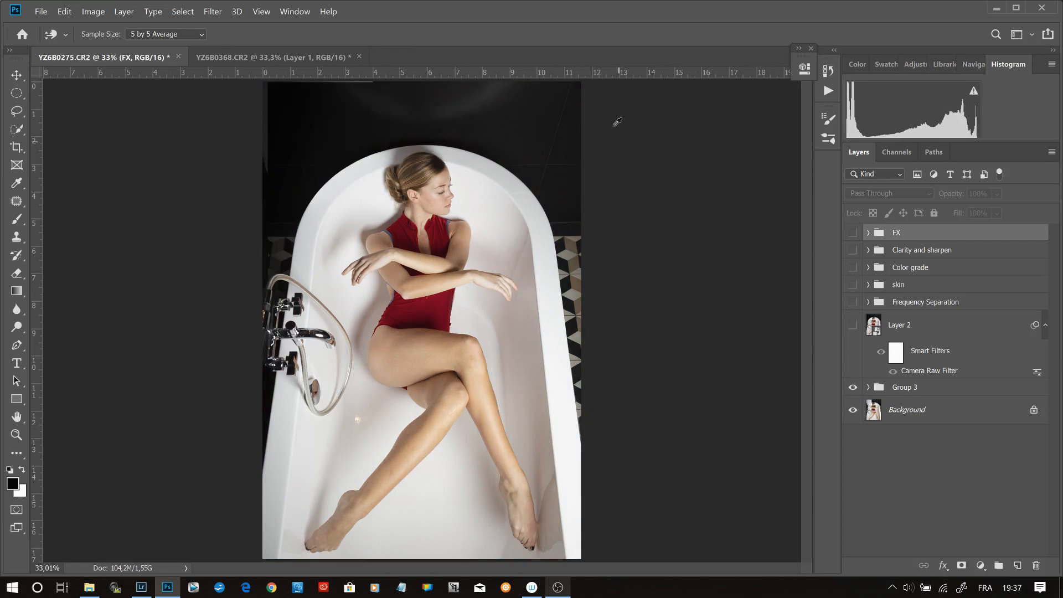
pyautogui.click(853, 305)
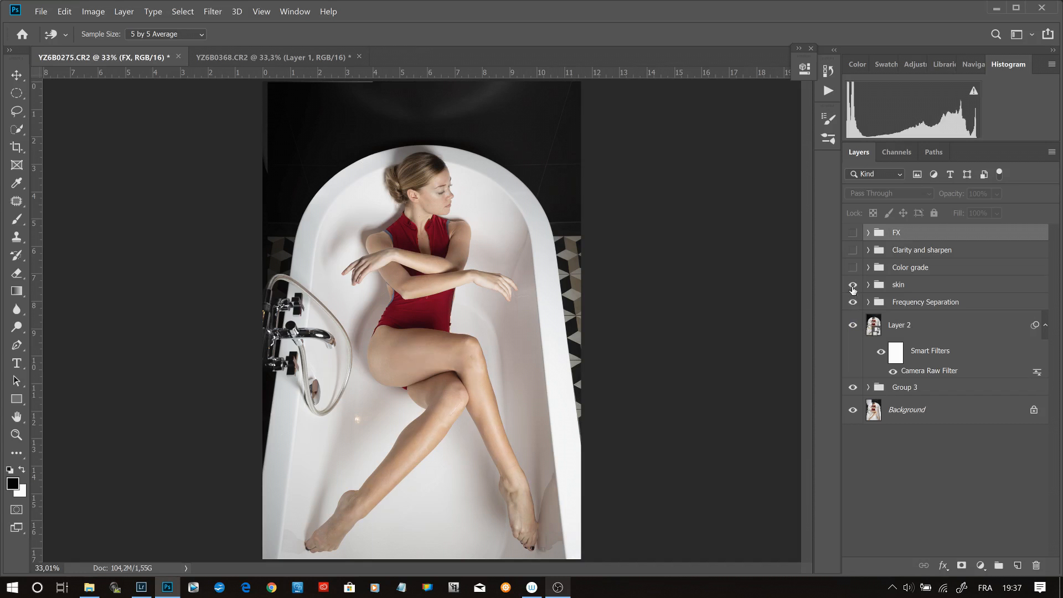
pyautogui.click(852, 268)
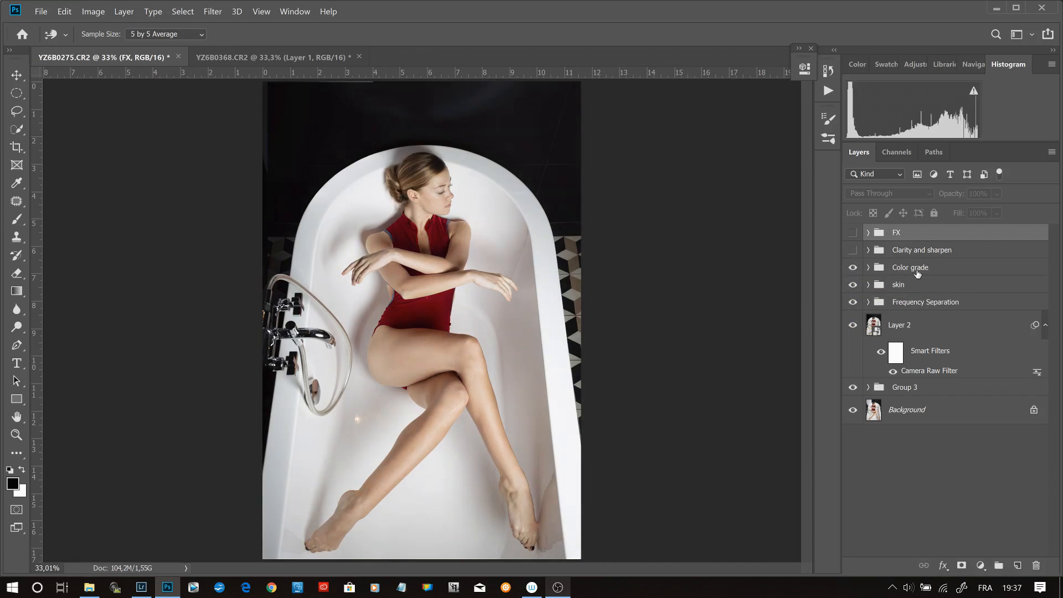
# - Lower the Color grade group's opacity to 85% and compare the image with the group hidden and shown
pyautogui.click(939, 270)
pyautogui.click(995, 194)
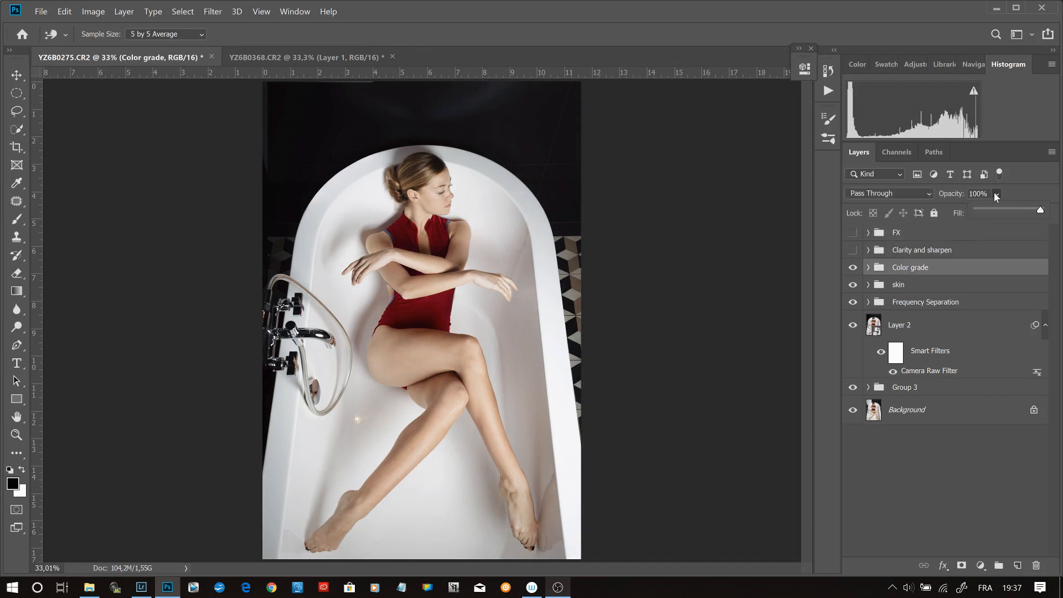
pyautogui.moveTo(1039, 211); pyautogui.dragTo(1033, 211)
pyautogui.click(855, 269)
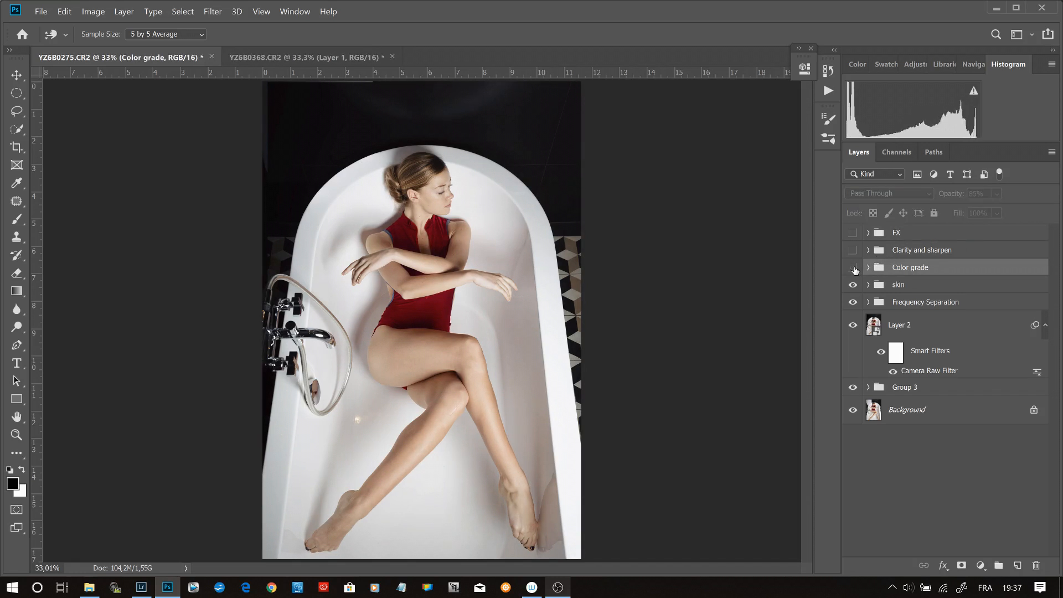
pyautogui.click(855, 270)
pyautogui.click(854, 270)
pyautogui.click(854, 270)
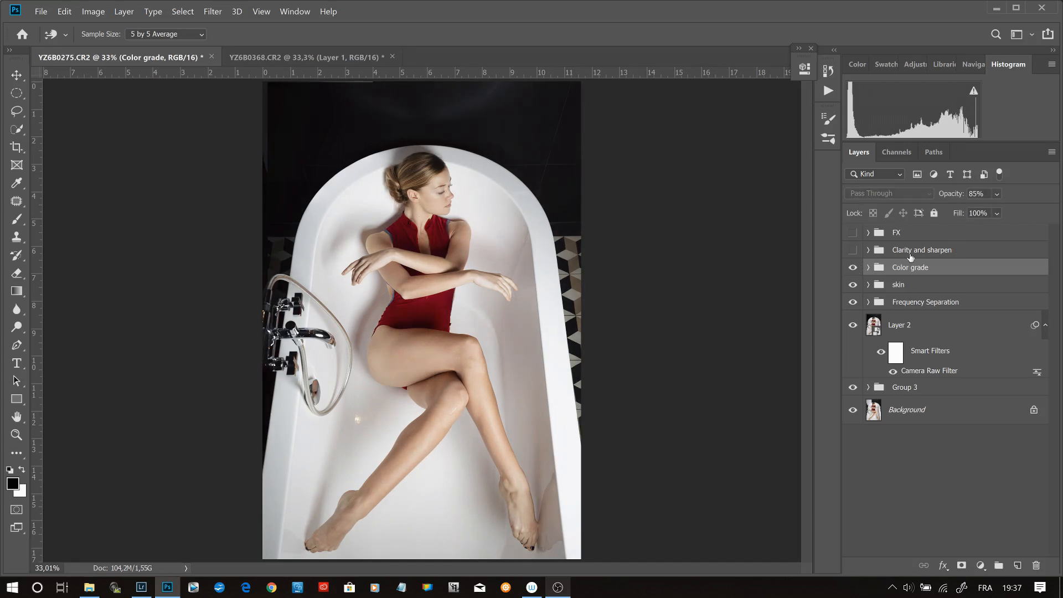
pyautogui.press('8')
# - Redisplay the Clarity and sharpen and FX groups, and group all layers above the Background for a before-and-after comparison
pyautogui.click(854, 251)
pyautogui.click(853, 233)
pyautogui.click(946, 238)
pyautogui.keyDown('shift'); pyautogui.click(962, 387); pyautogui.keyUp('shift')
pyautogui.hotkey('ctrl', 'g')
pyautogui.click(854, 234)
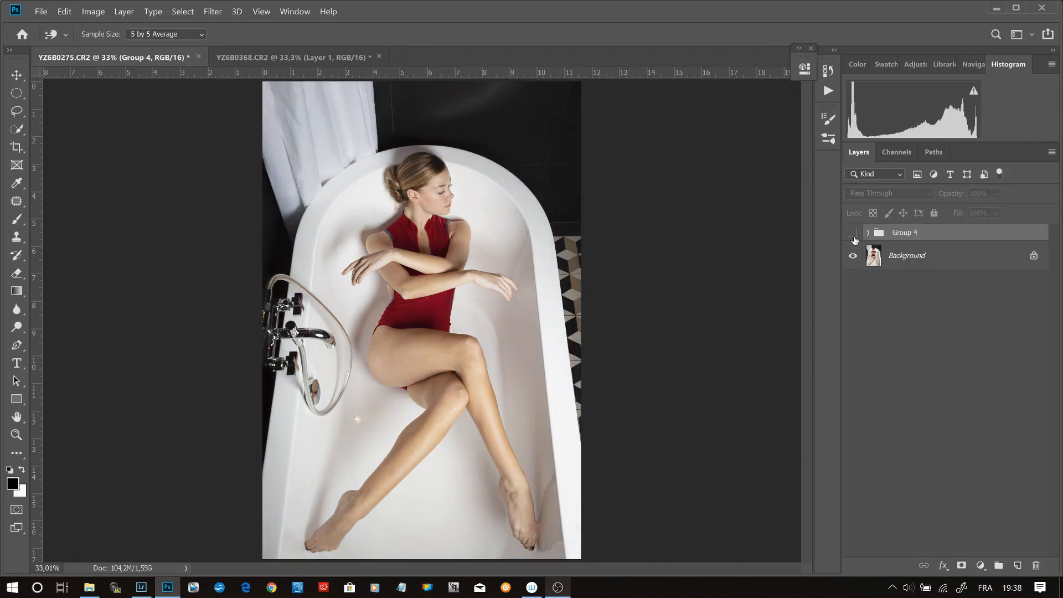
pyautogui.click(853, 233)
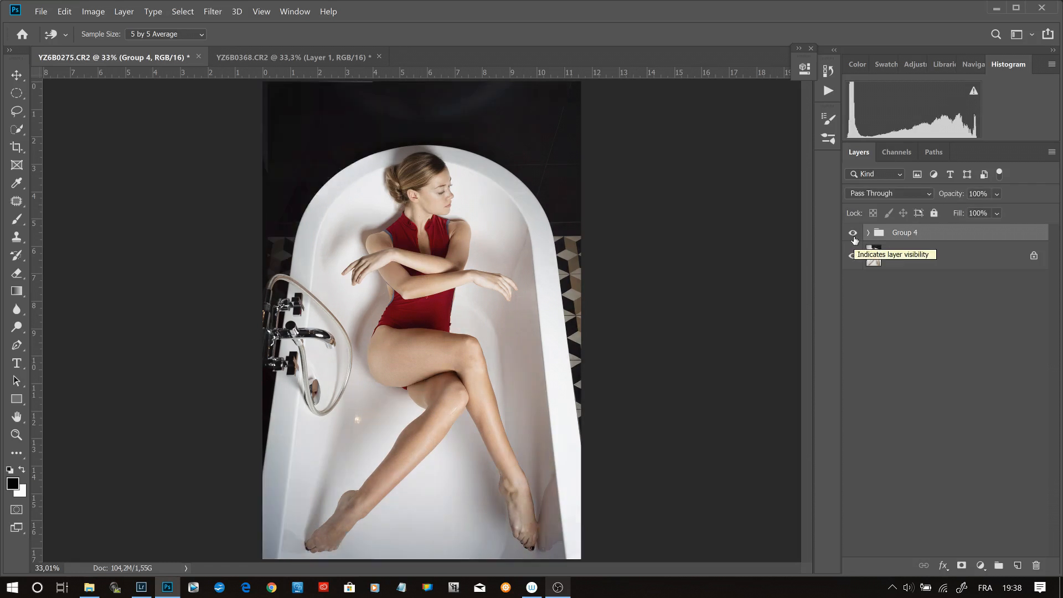
# - Add a new layer above the group and stamp all visible layers onto it
pyautogui.press('i')
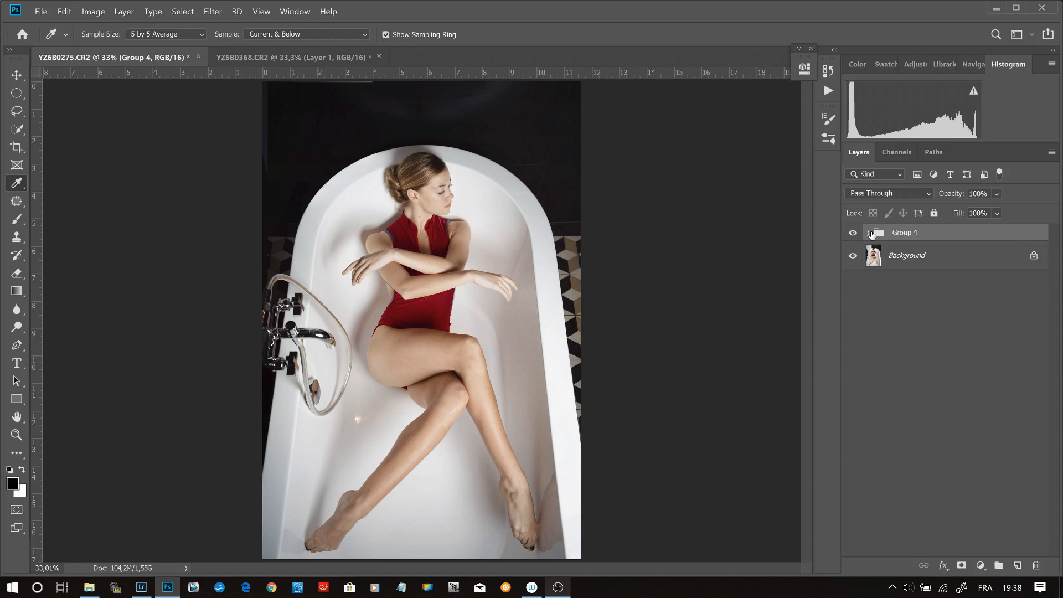
pyautogui.hotkey('ctrl', 'shift', 'alt', 'n')
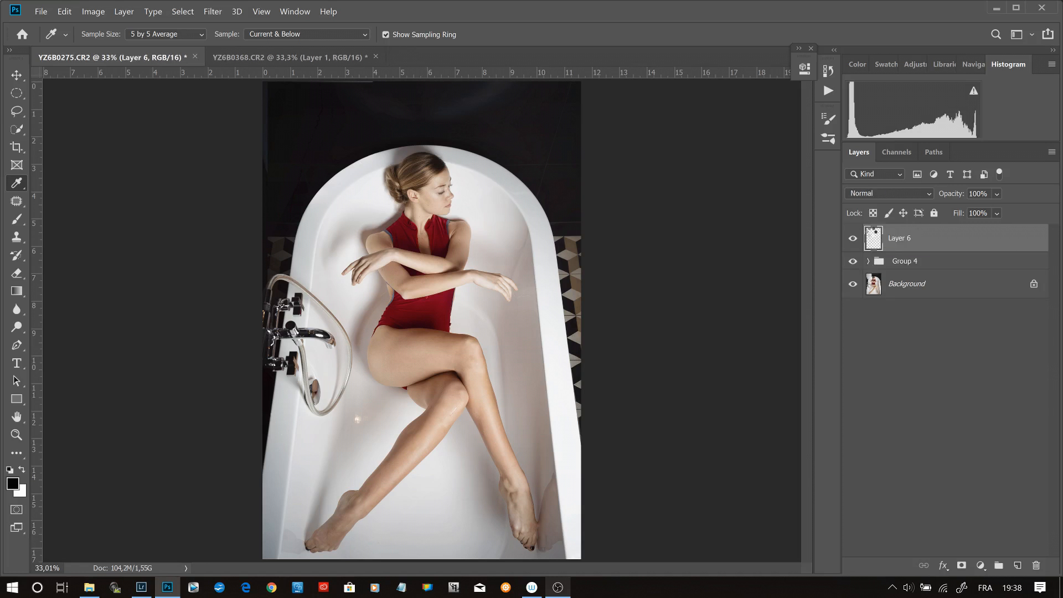
pyautogui.hotkey('ctrl', 'shift', 'alt', 'e')
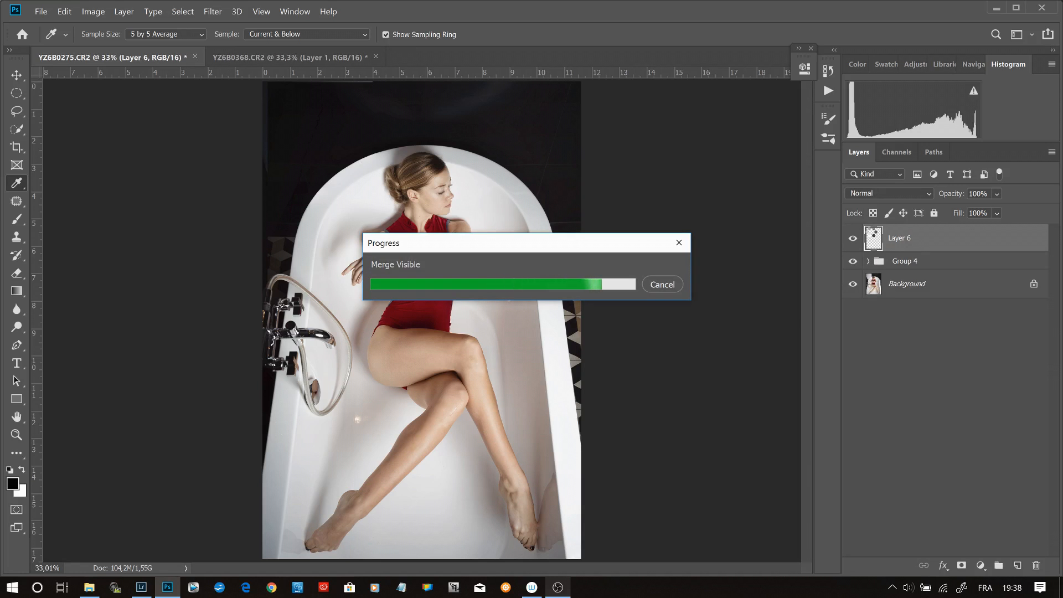
# - Examine the dark wall and tiles along the image's left edge at 200% zoom for leftover curtain and mismatched tiles
pyautogui.press('z')
pyautogui.click(285, 109)
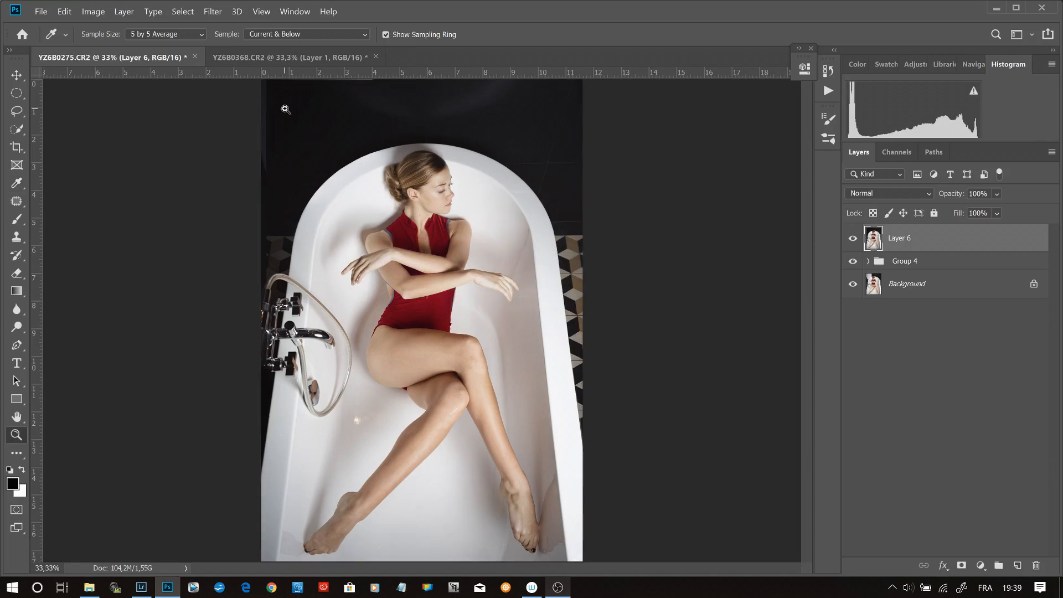
pyautogui.click(239, 171)
pyautogui.click(244, 166)
pyautogui.click(613, 310)
pyautogui.moveTo(555, 205); pyautogui.dragTo(537, 452)
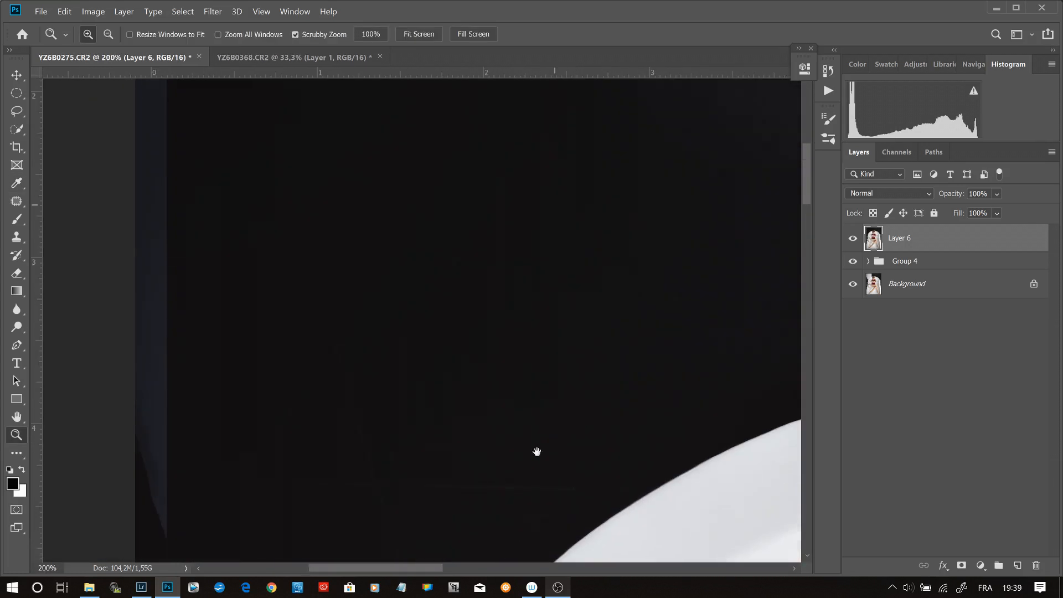
pyautogui.hotkey('ctrl', '0')
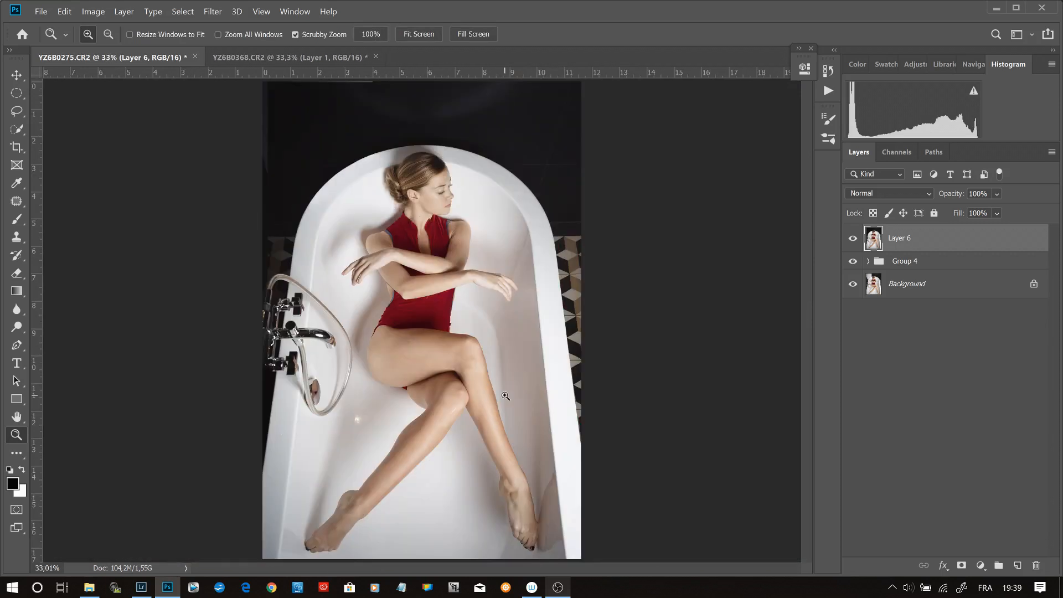
pyautogui.click(278, 262)
pyautogui.click(275, 262)
pyautogui.click(194, 259)
pyautogui.click(190, 259)
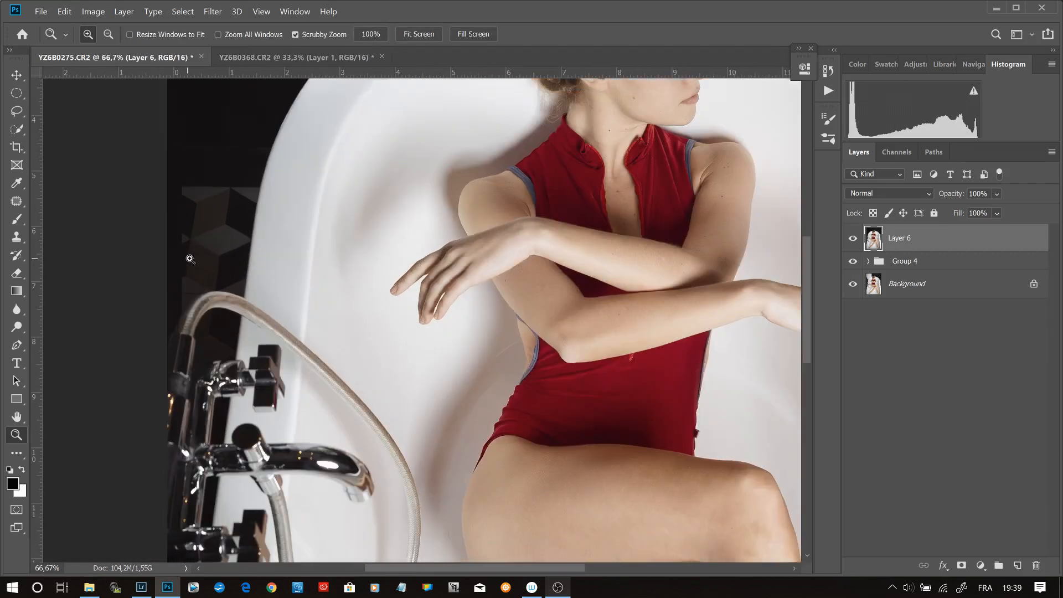
pyautogui.click(190, 258)
pyautogui.click(190, 259)
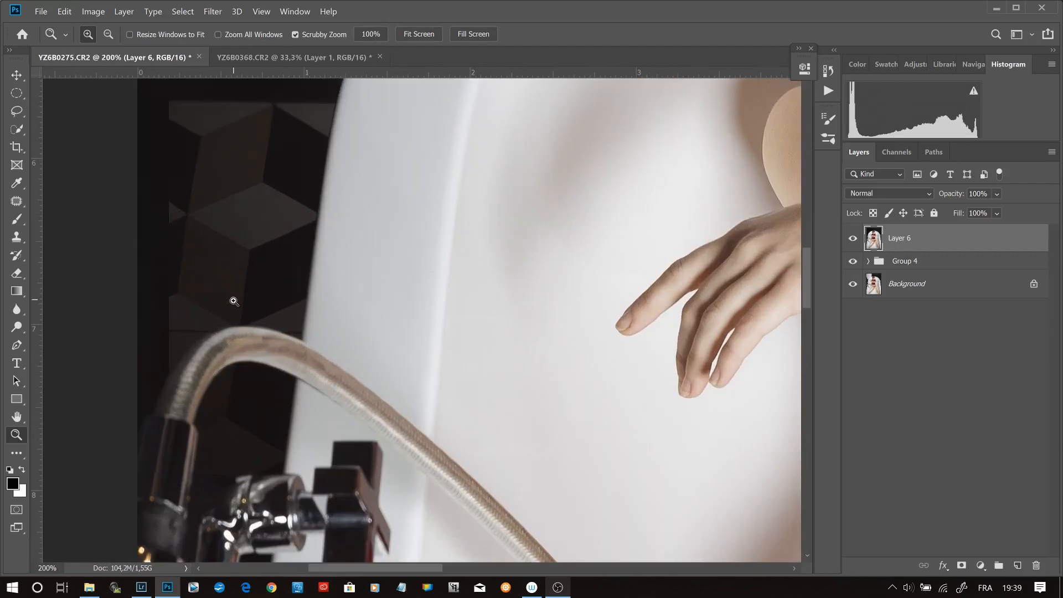
# - Start a Pen tool path around the mismatched strip at the left image edge, following the outer side of the faucet hose
pyautogui.press('p')
pyautogui.click(134, 426)
pyautogui.click(143, 416)
pyautogui.click(150, 415)
pyautogui.click(155, 401)
pyautogui.click(162, 384)
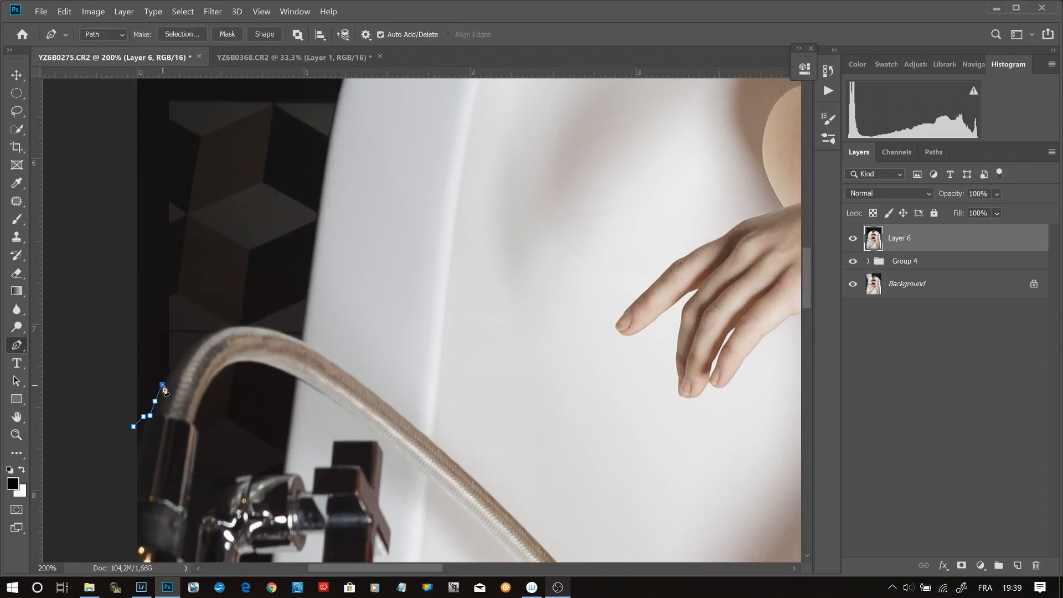
pyautogui.click(169, 364)
pyautogui.moveTo(252, 175); pyautogui.dragTo(252, 427)
pyautogui.click(171, 353)
# - Continue the path up the strip's inner edge past the image's top edge and back down outside the canvas to its start
pyautogui.moveTo(209, 131); pyautogui.dragTo(235, 391)
pyautogui.click(195, 182)
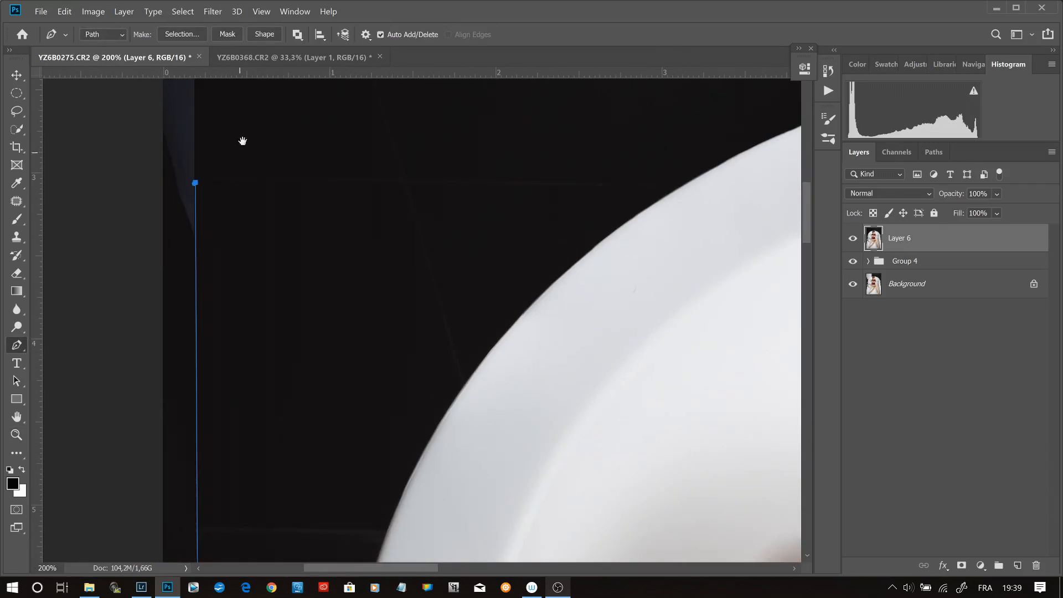
pyautogui.moveTo(243, 141); pyautogui.dragTo(221, 413)
pyautogui.click(175, 306)
pyautogui.click(172, 288)
pyautogui.click(133, 289)
pyautogui.moveTo(194, 488); pyautogui.dragTo(285, 344)
pyautogui.click(358, 374)
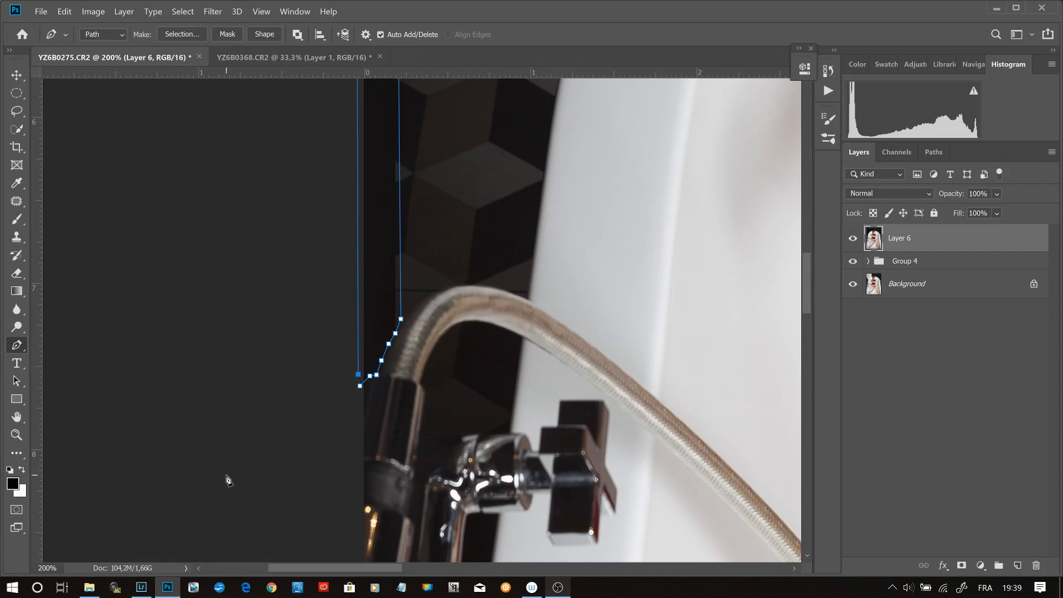
# - Convert the path around the strip into a new anti-aliased selection with a 0.5-pixel feather radius
pyautogui.rightClick(388, 198)
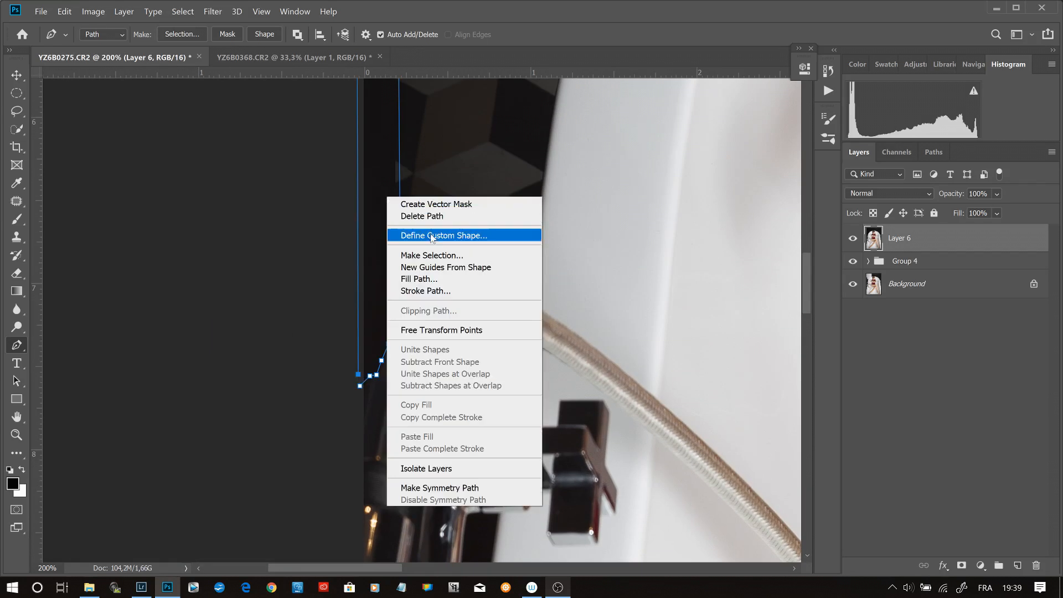
pyautogui.click(442, 255)
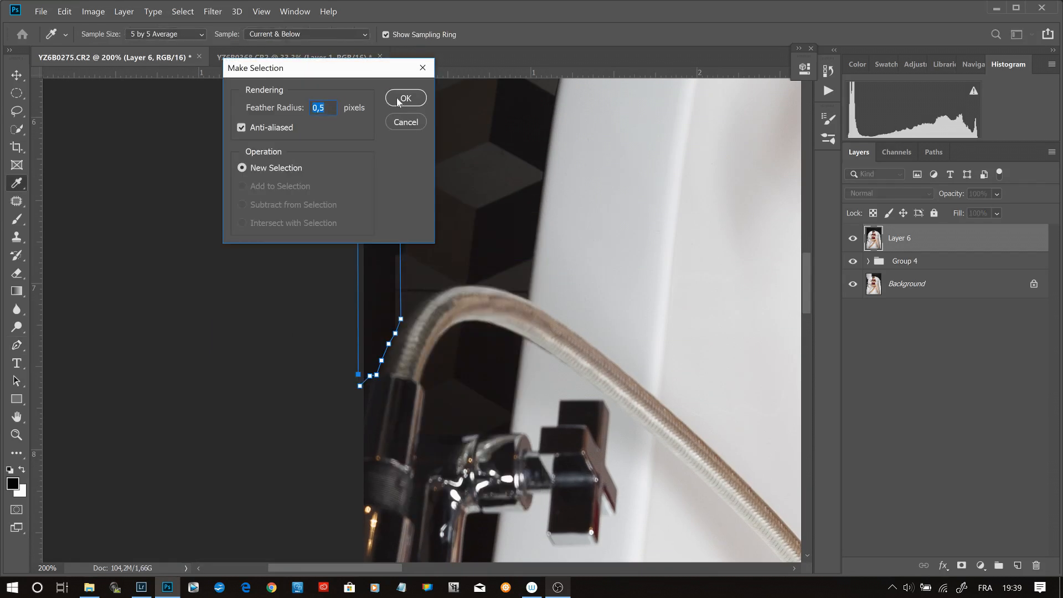
pyautogui.click(398, 99)
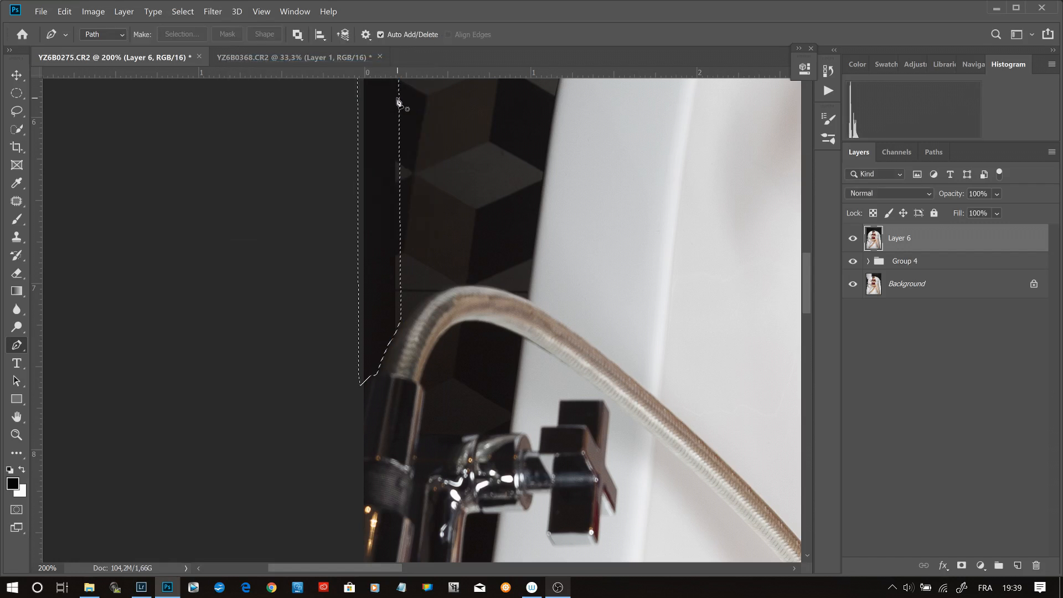
# - Replace the selected left-edge strip using Content-Aware Fill with default color adaptation, output to a new layer
pyautogui.hotkey('ctrl', '0')
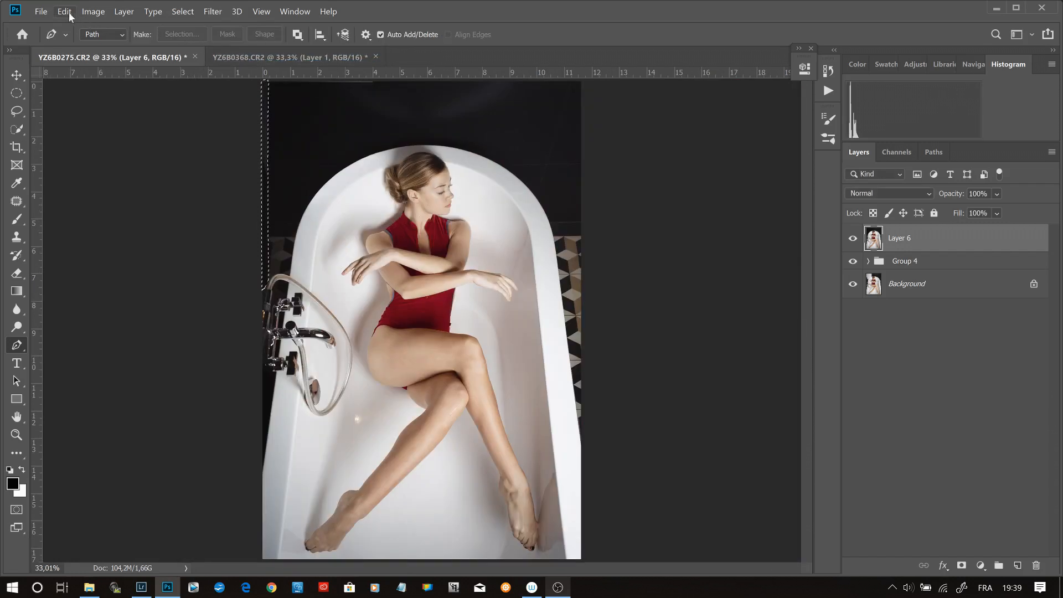
pyautogui.click(68, 13)
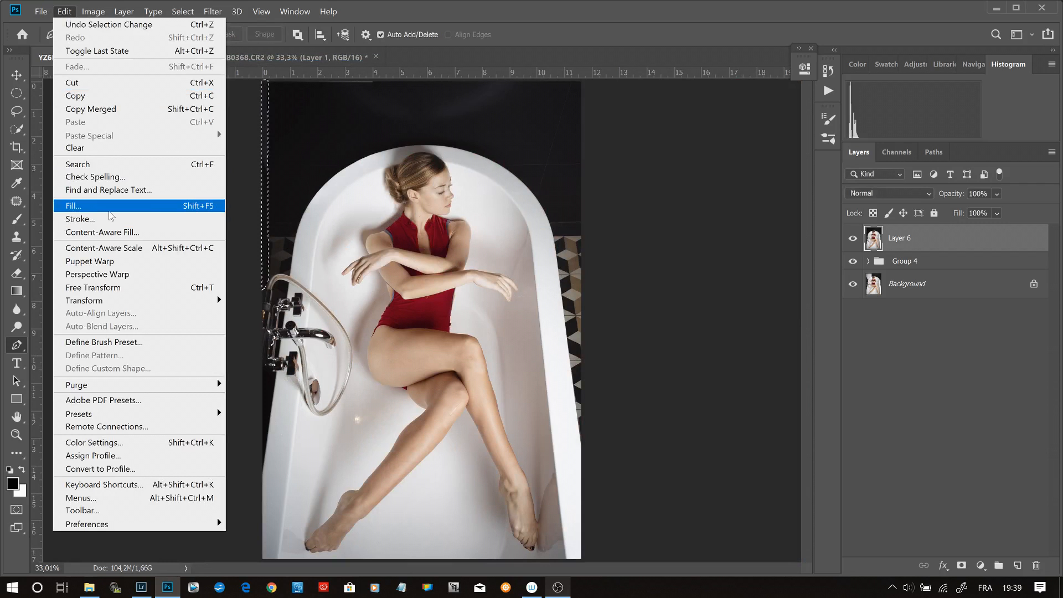
pyautogui.click(117, 233)
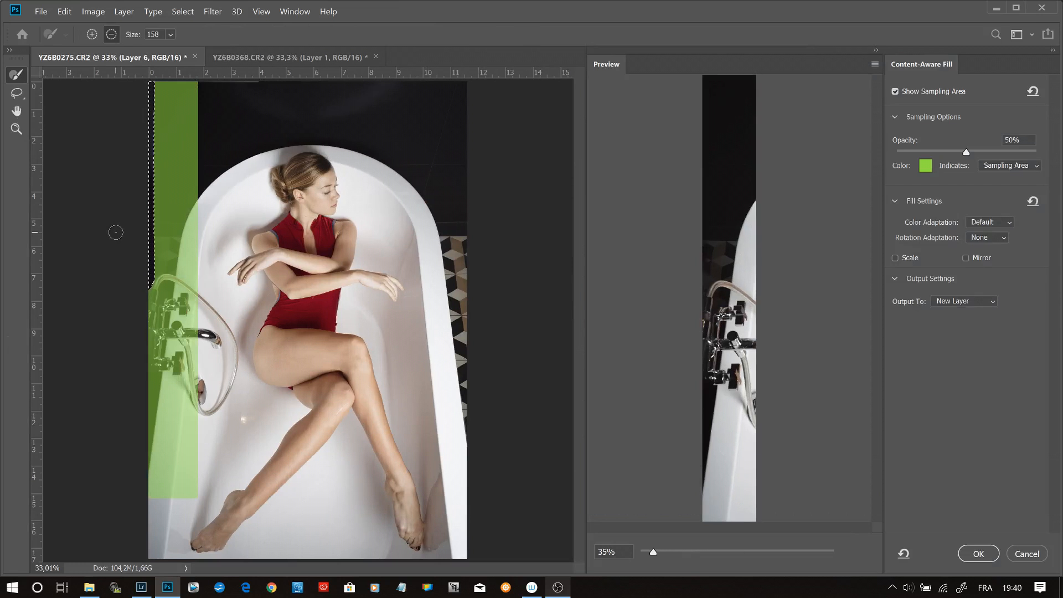
pyautogui.click(978, 554)
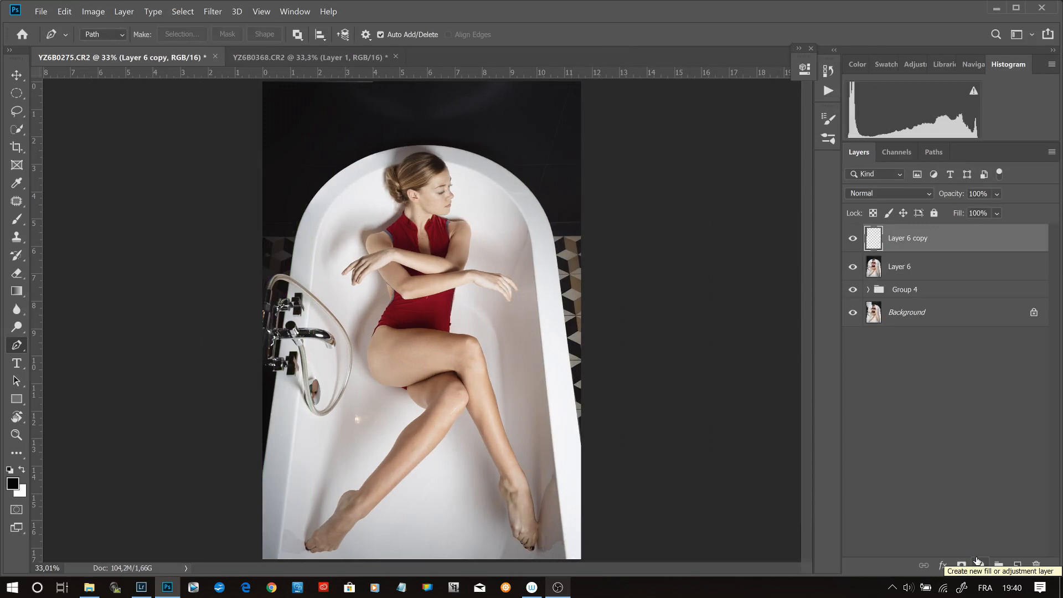
# - Examine the filled wall and tiles beside the faucet hose at 200% zoom with the fill layer hidden and shown
pyautogui.press('z')
pyautogui.click(271, 245)
pyautogui.click(255, 266)
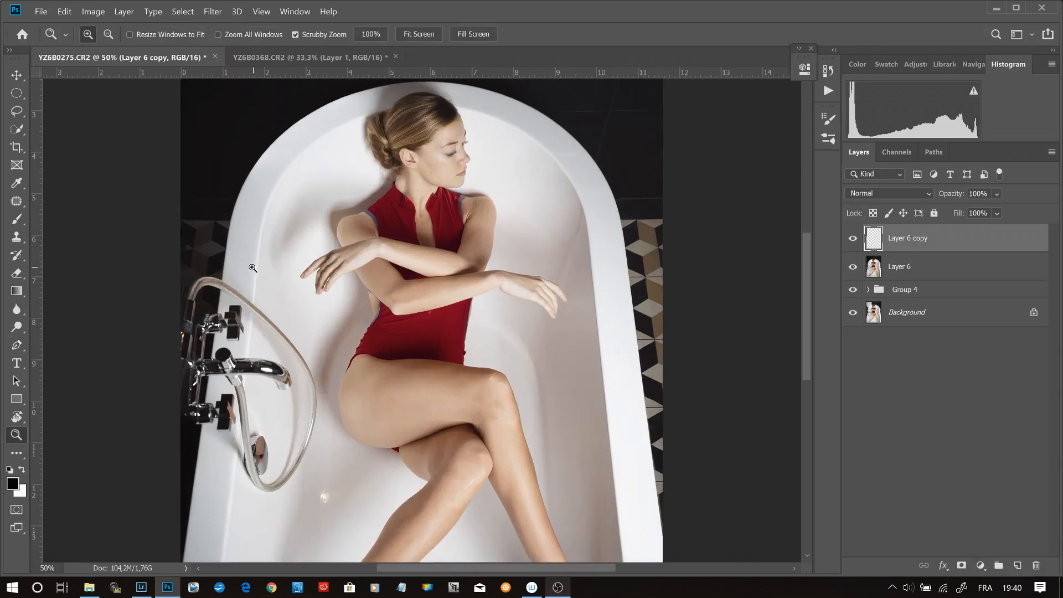
pyautogui.click(249, 266)
pyautogui.click(202, 262)
pyautogui.click(194, 260)
pyautogui.moveTo(190, 257); pyautogui.dragTo(341, 247)
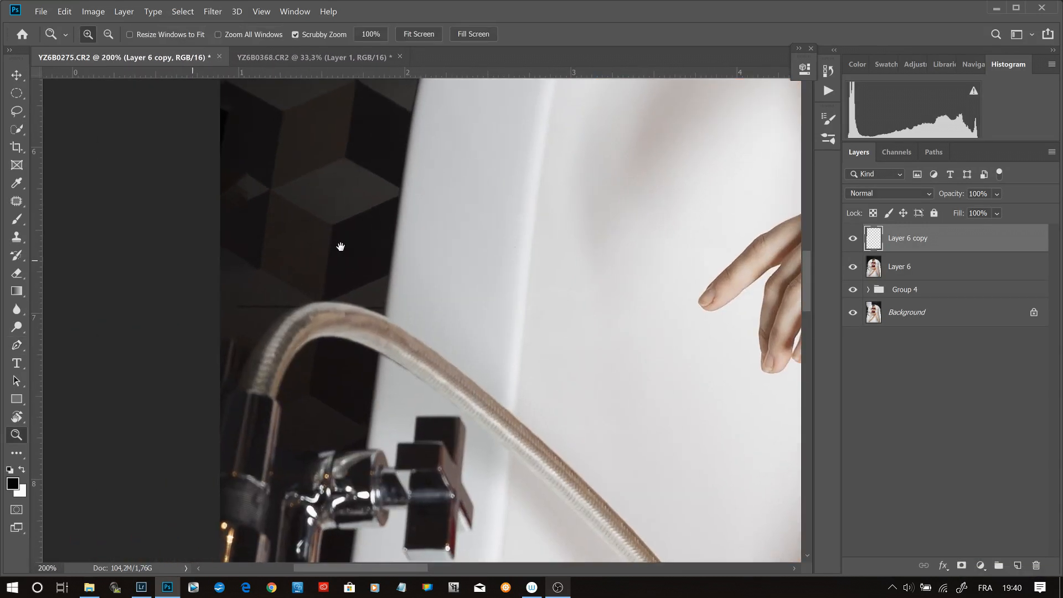
pyautogui.moveTo(340, 246); pyautogui.dragTo(356, 254)
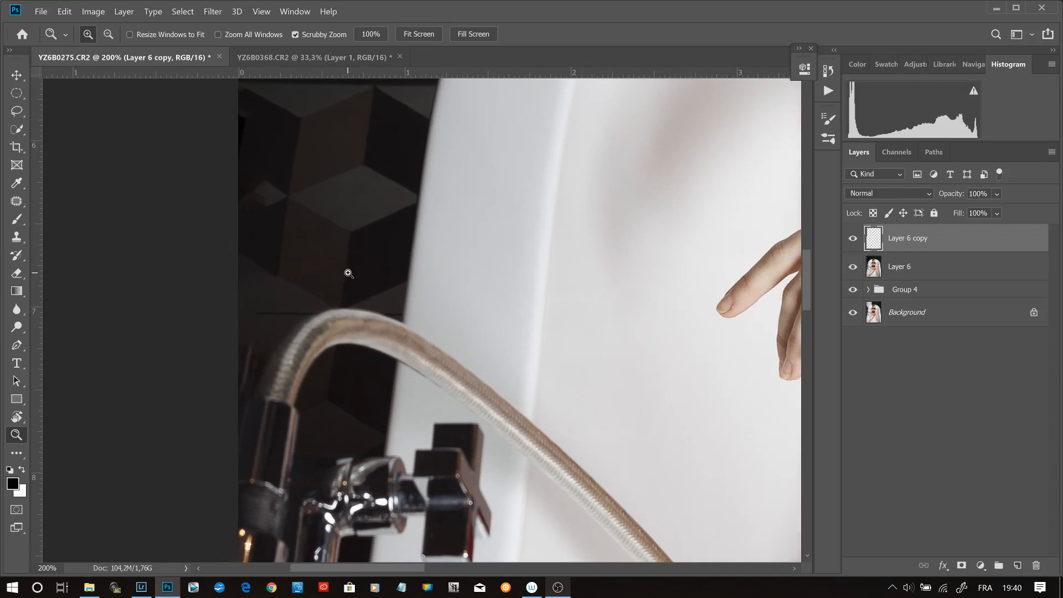
pyautogui.click(349, 274)
pyautogui.click(853, 239)
pyautogui.click(853, 239)
# - Retouch flaws in the filled left-edge strip on the fill layer with the Clone Stamp and Eraser
pyautogui.moveTo(391, 178); pyautogui.dragTo(440, 289)
pyautogui.press('s')
pyautogui.moveTo(290, 282)
pyautogui.mouseDown()
pyautogui.moveTo(235, 281)
pyautogui.moveTo(226, 296)
pyautogui.moveTo(266, 386)
pyautogui.moveTo(235, 352)
pyautogui.moveTo(234, 108)
pyautogui.mouseUp()
pyautogui.press('e')
pyautogui.moveTo(331, 266); pyautogui.dragTo(328, 259)
pyautogui.moveTo(399, 354); pyautogui.dragTo(536, 210)
# - Clean up the dark area beside the faucet hose's bend with a small Clone Stamp, resizing the brush to about 32 px
pyautogui.hotkey('ctrl', '+')
pyautogui.hotkey('ctrl', '+')
pyautogui.press('s')
pyautogui.press('[')
pyautogui.press('[')
pyautogui.press('[')
pyautogui.moveTo(408, 334); pyautogui.dragTo(439, 266)
pyautogui.moveTo(451, 230); pyautogui.dragTo(481, 226)
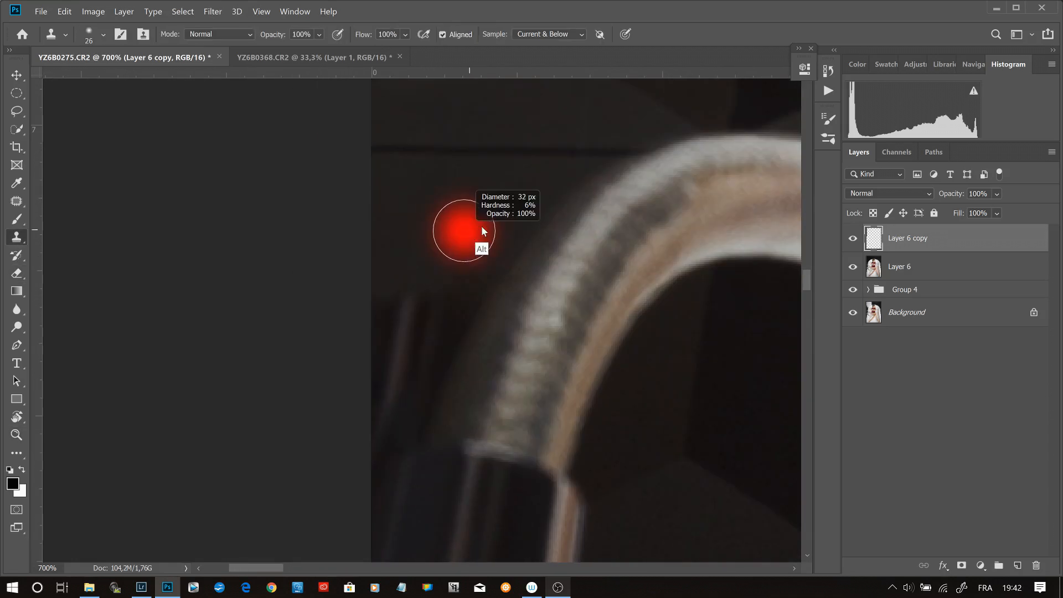
# - Select the thin grey strip along the image's upper edge on Layer 6 from a Pen path, with a 0.5-pixel feather
pyautogui.hotkey('ctrl', '0')
pyautogui.click(870, 270)
pyautogui.press('z')
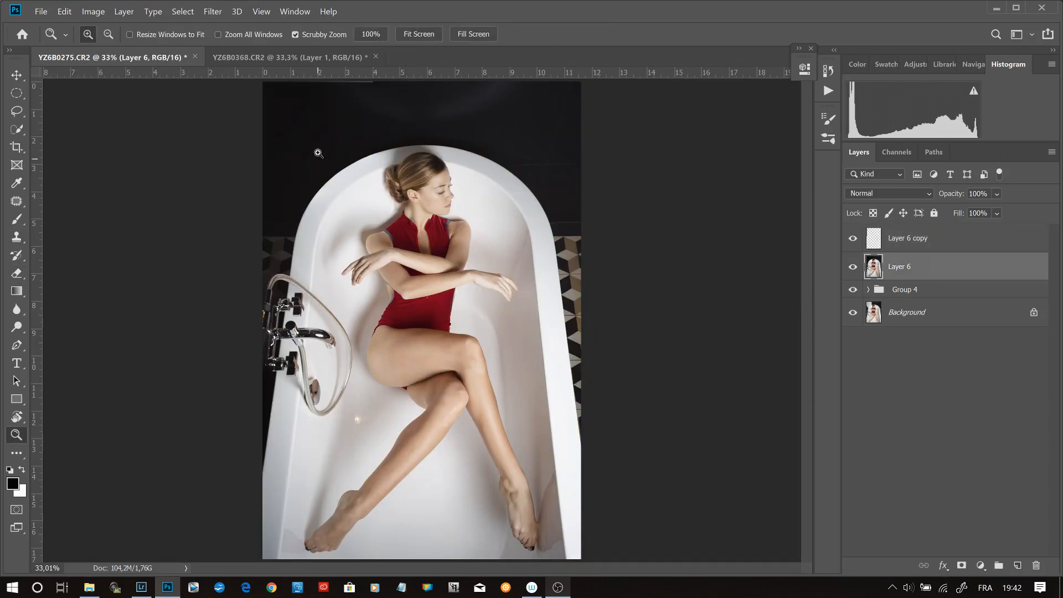
pyautogui.moveTo(327, 95); pyautogui.dragTo(617, 360)
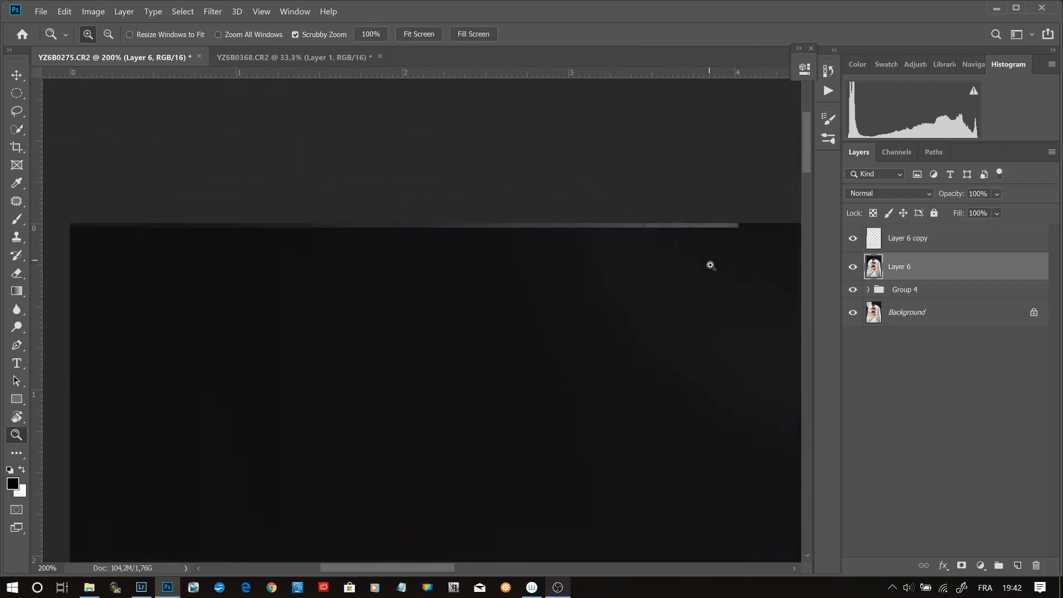
pyautogui.press('p')
pyautogui.moveTo(743, 219); pyautogui.dragTo(741, 231)
pyautogui.click(64, 221)
pyautogui.click(64, 230)
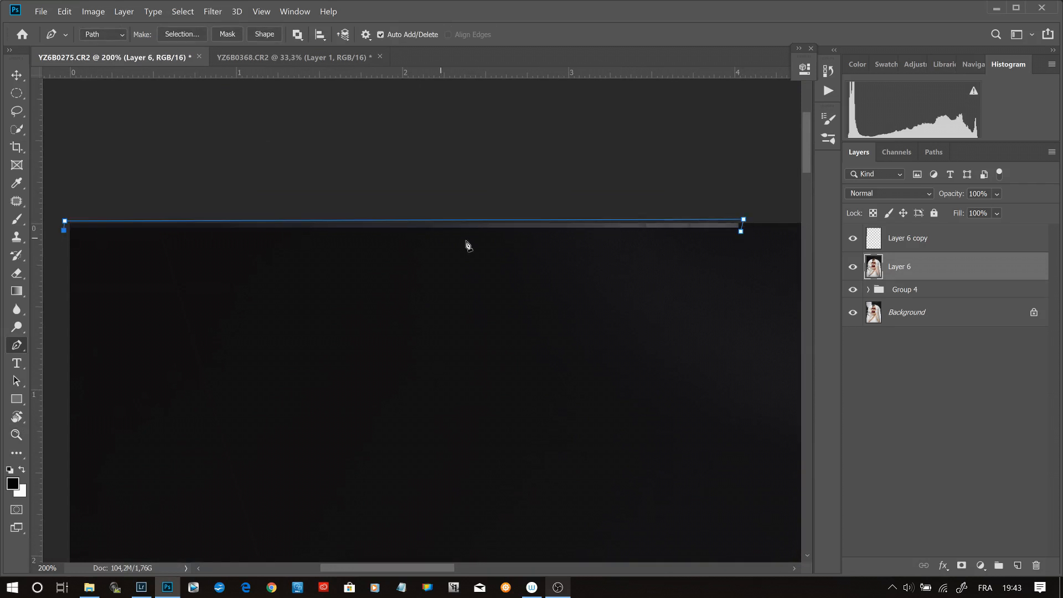
pyautogui.click(731, 233)
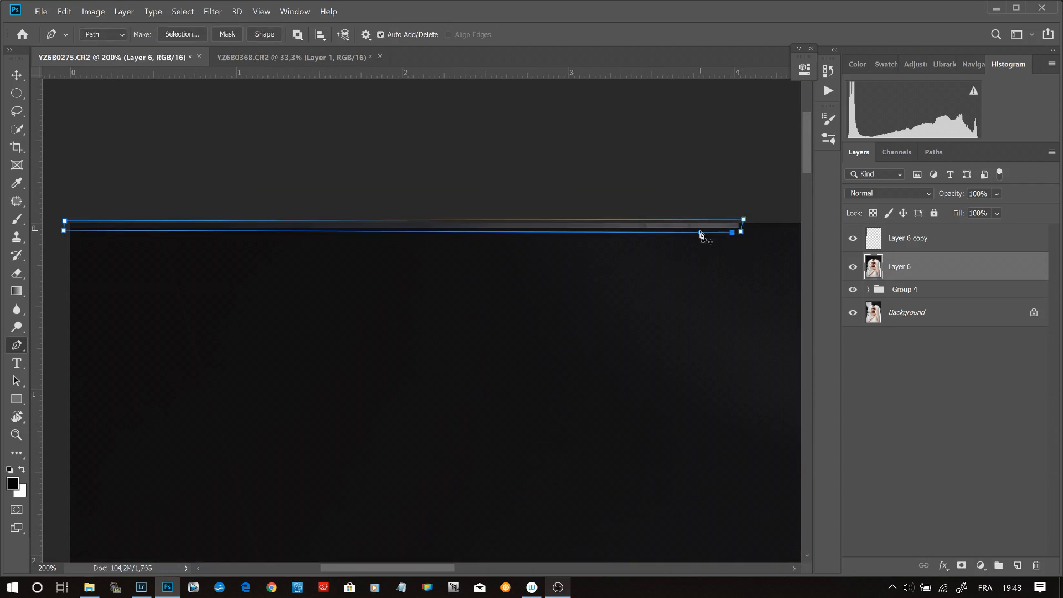
pyautogui.rightClick(700, 235)
pyautogui.click(772, 308)
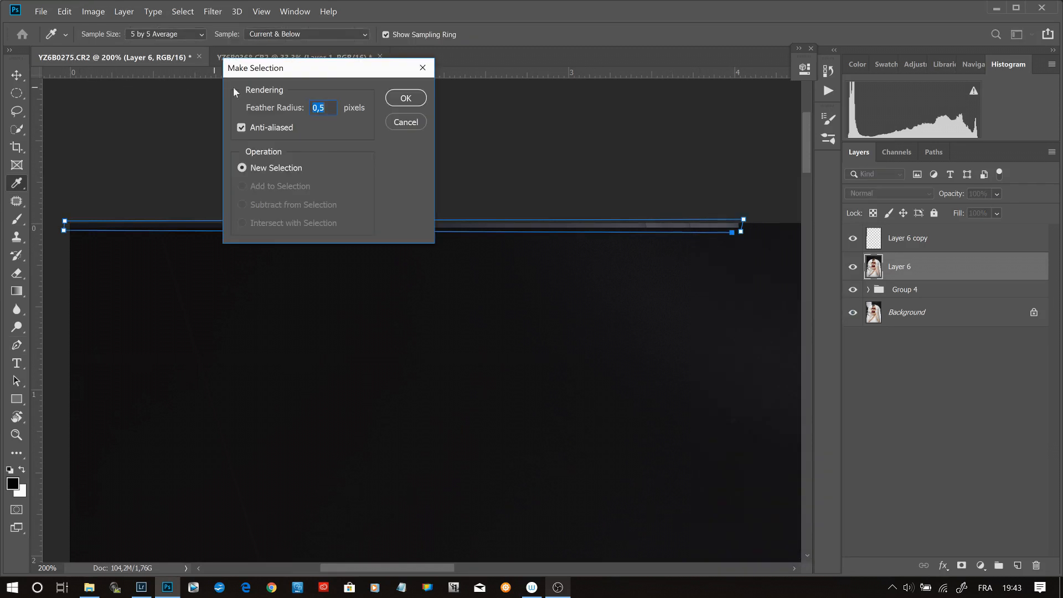
pyautogui.hotkey('ctrl', 'Return')
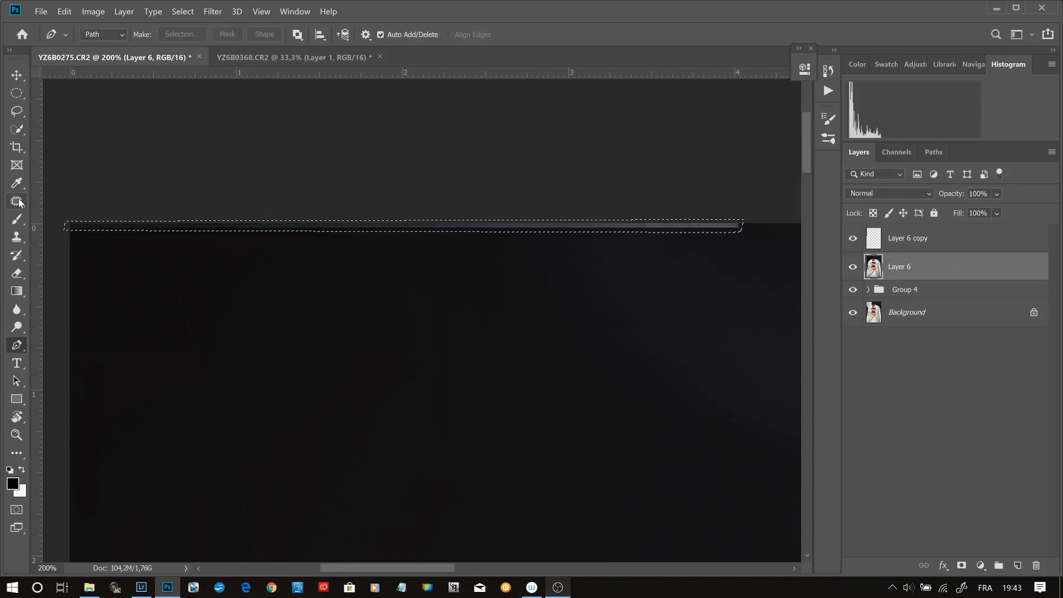
# - Patch the selected upper-edge strip and its leftover near the corner with the dark wall just below, and clear the selection
pyautogui.click(16, 201)
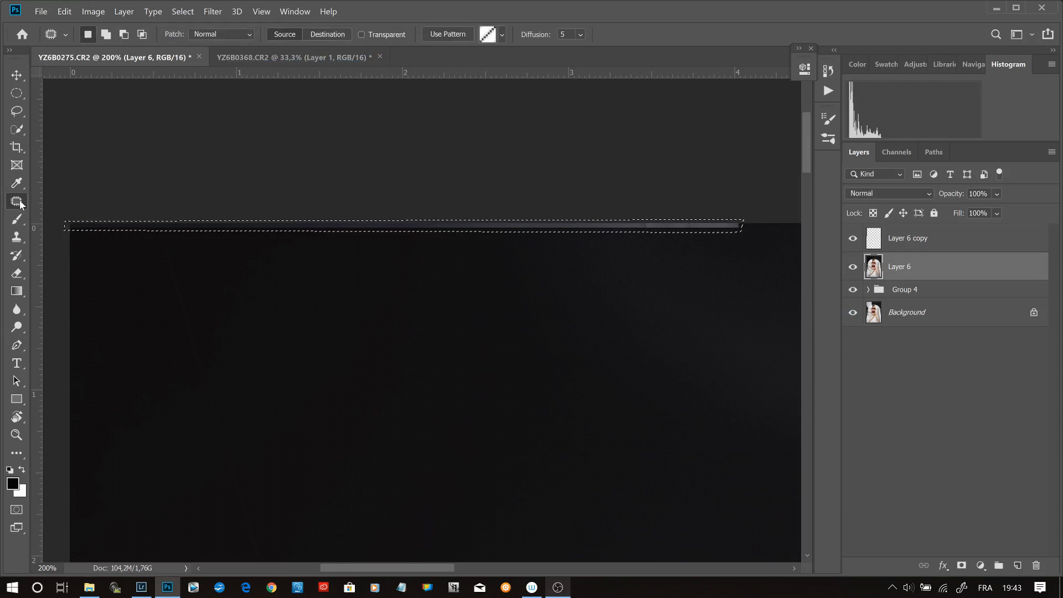
pyautogui.moveTo(313, 235); pyautogui.dragTo(320, 253)
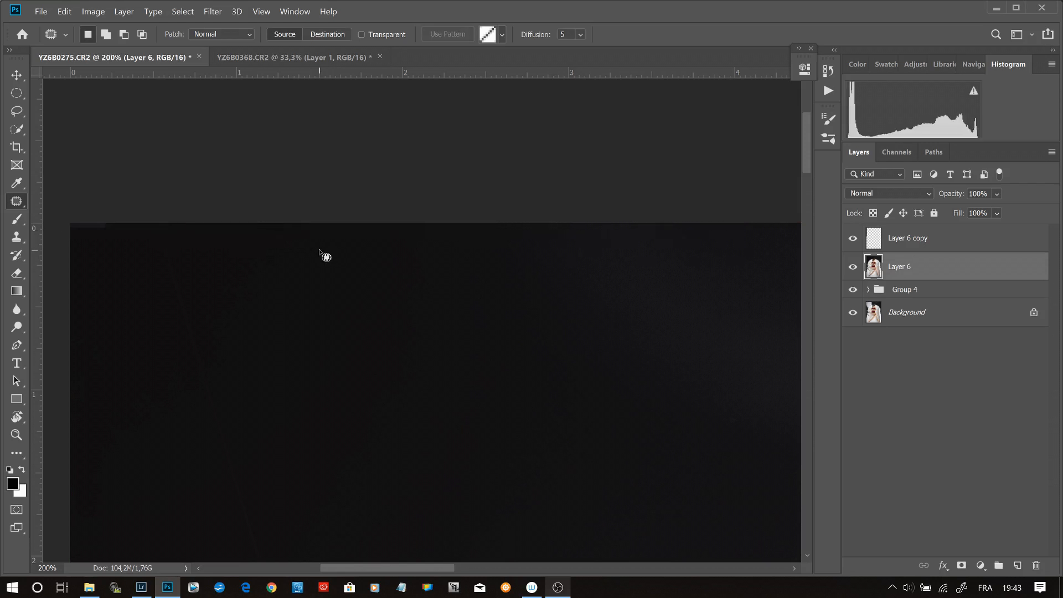
pyautogui.moveTo(91, 224)
pyautogui.mouseDown()
pyautogui.moveTo(61, 219)
pyautogui.moveTo(70, 237)
pyautogui.moveTo(113, 228)
pyautogui.moveTo(92, 214)
pyautogui.moveTo(112, 246)
pyautogui.moveTo(96, 234)
pyautogui.moveTo(390, 256)
pyautogui.moveTo(341, 278)
pyautogui.mouseUp()
pyautogui.hotkey('ctrl', 'd')
# - Clone dark wall texture over the upper-left corner of the image on Layer 6 copy with a 17 px Clone Stamp
pyautogui.press('z')
pyautogui.click(959, 239)
pyautogui.press('s')
pyautogui.keyDown('alt'); pyautogui.click(370, 247); pyautogui.keyUp('alt')
pyautogui.moveTo(367, 214); pyautogui.dragTo(164, 209)
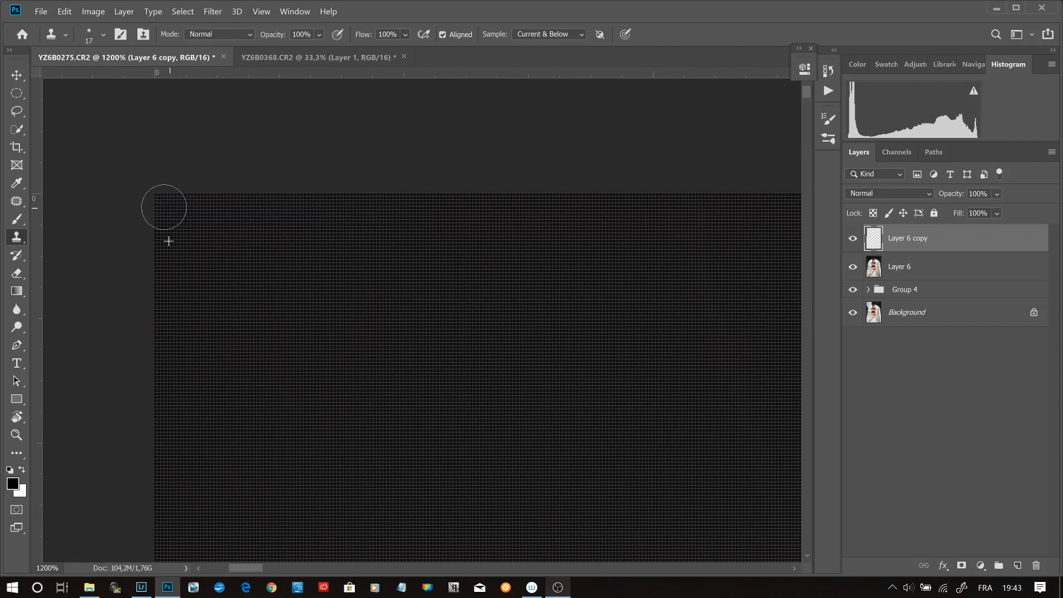
pyautogui.hotkey('ctrl', '0')
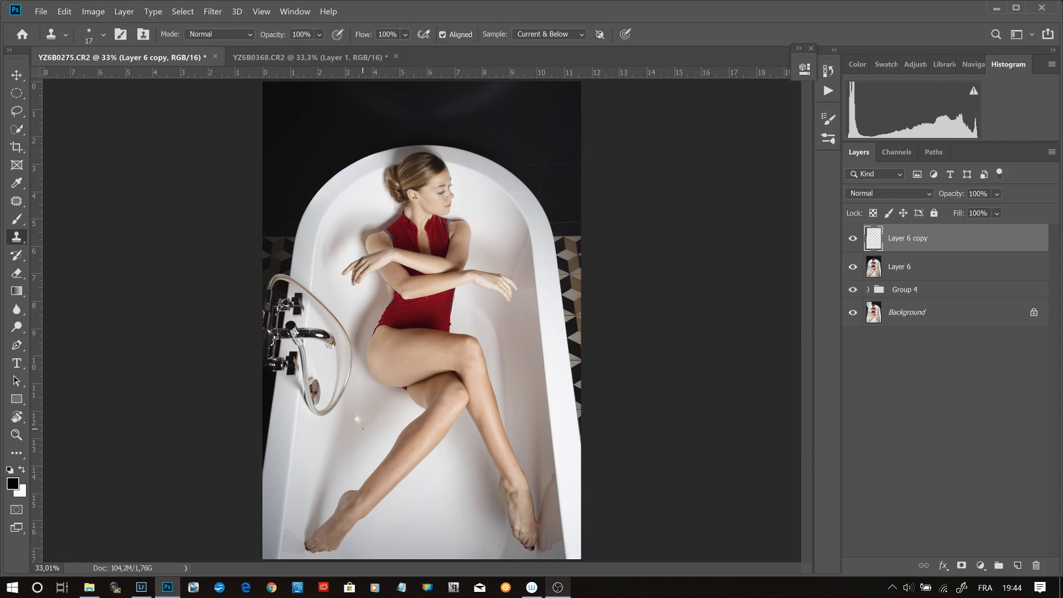
# - Merge Layer 6 copy and Layer 6 into one layer
pyautogui.press('z')
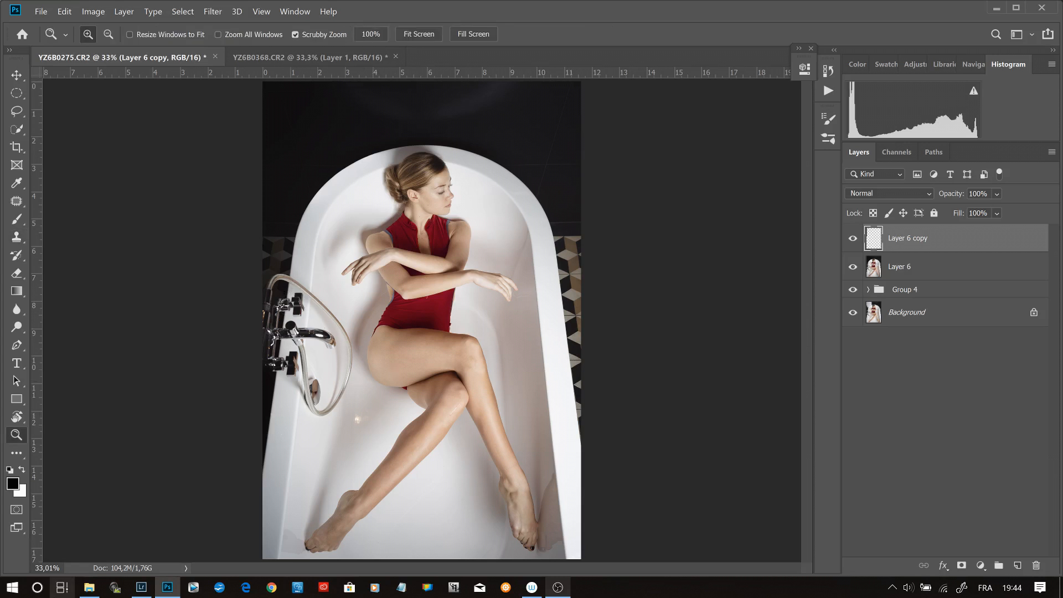
pyautogui.keyDown('ctrl'); pyautogui.click(965, 264); pyautogui.keyUp('ctrl')
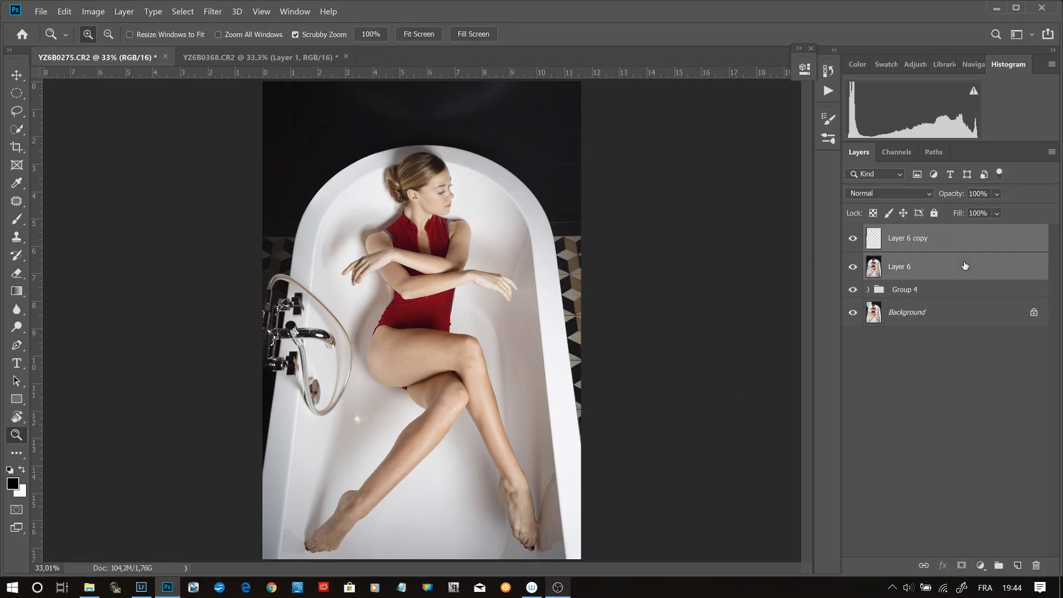
pyautogui.rightClick(965, 265)
pyautogui.click(828, 402)
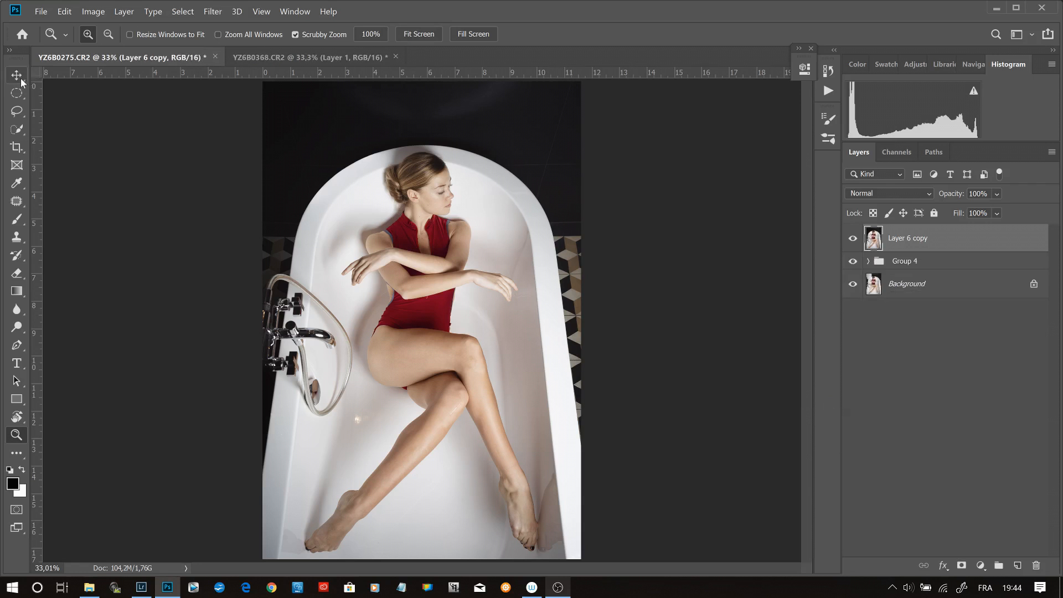
# - Extend the canvas slightly below the bathtub with a content-aware crop, keeping the cropped pixels
pyautogui.click(17, 147)
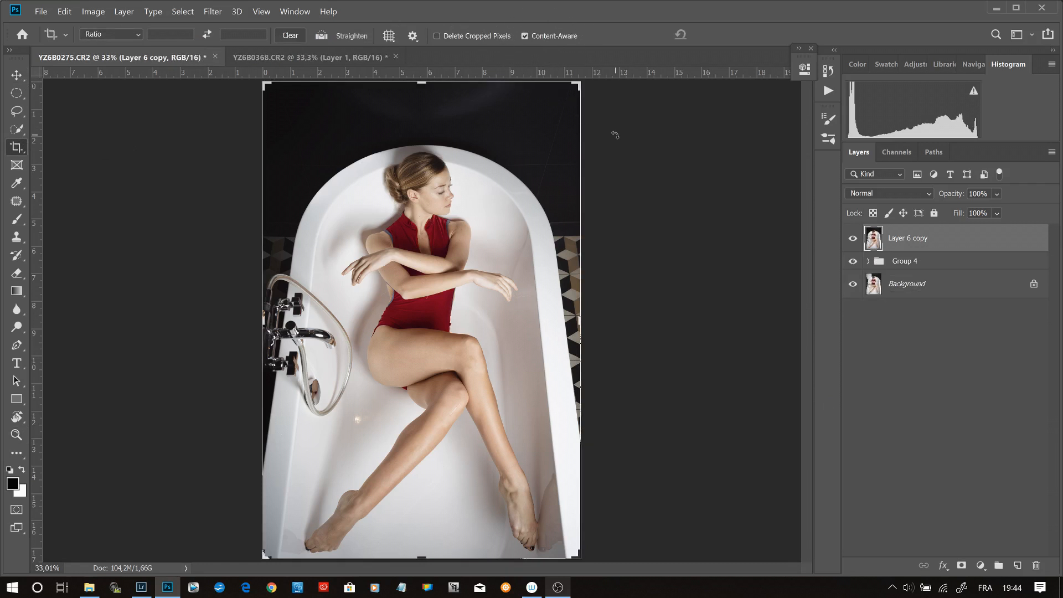
pyautogui.hotkey('ctrl', '-')
pyautogui.moveTo(422, 500); pyautogui.dragTo(423, 507)
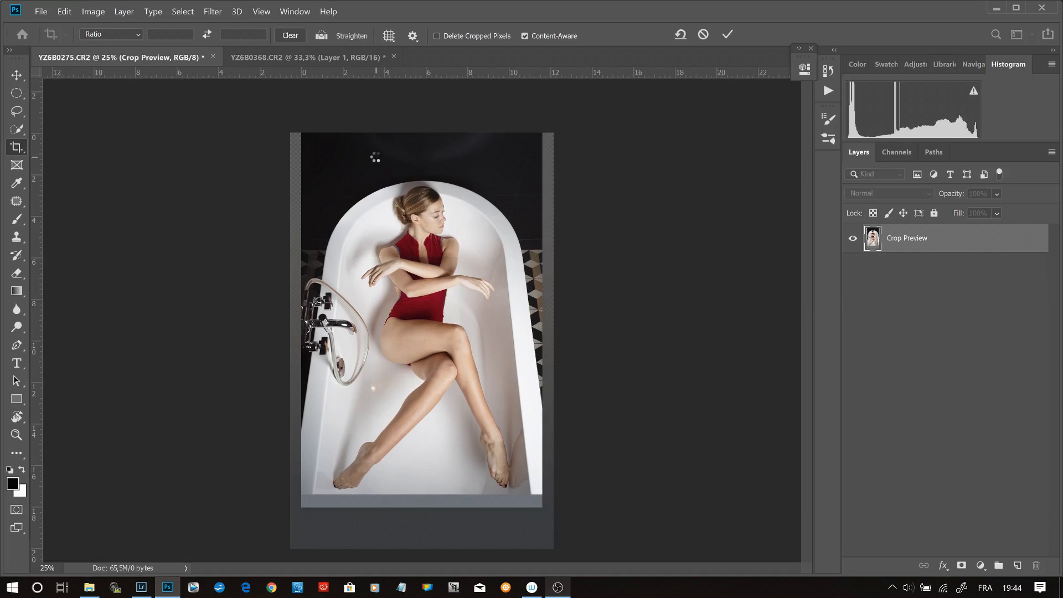
# - Patch the uneven tone in the extended bathtub floor beneath the foot nearest the faucet side
pyautogui.press('z')
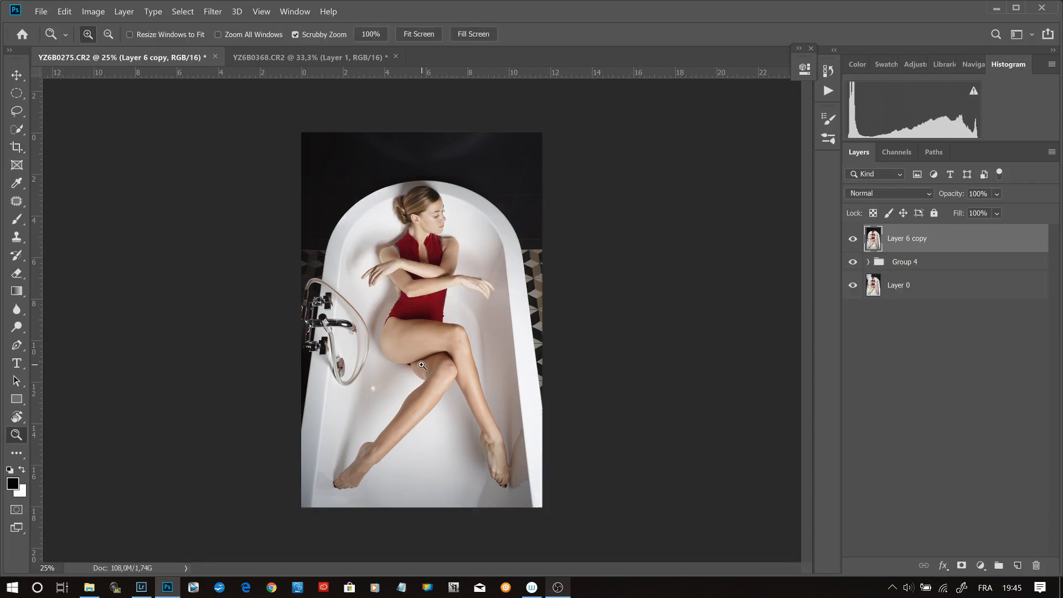
pyautogui.click(452, 507)
pyautogui.click(452, 508)
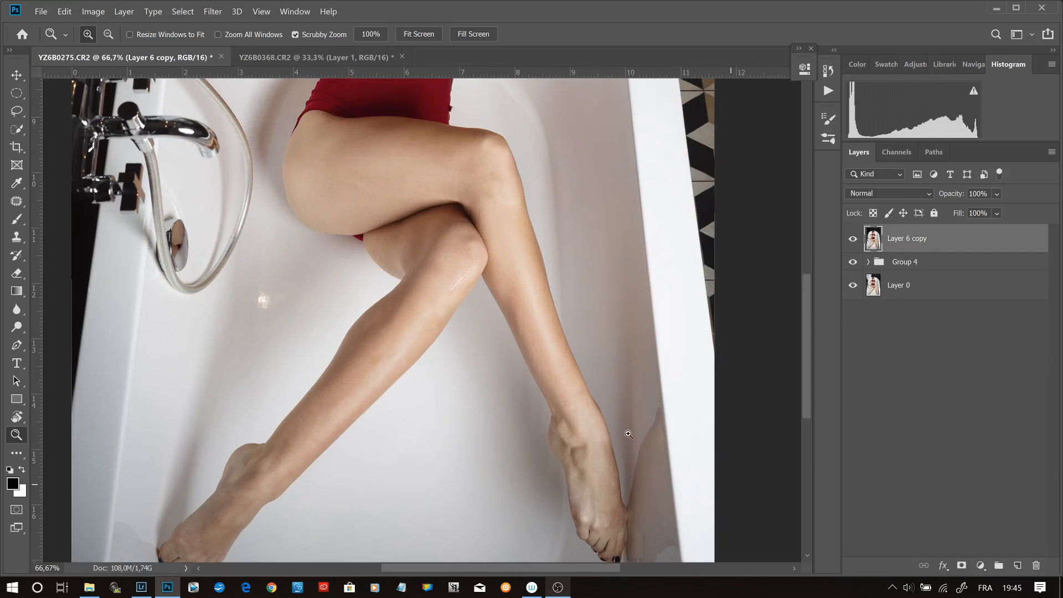
pyautogui.moveTo(437, 483); pyautogui.dragTo(482, 380)
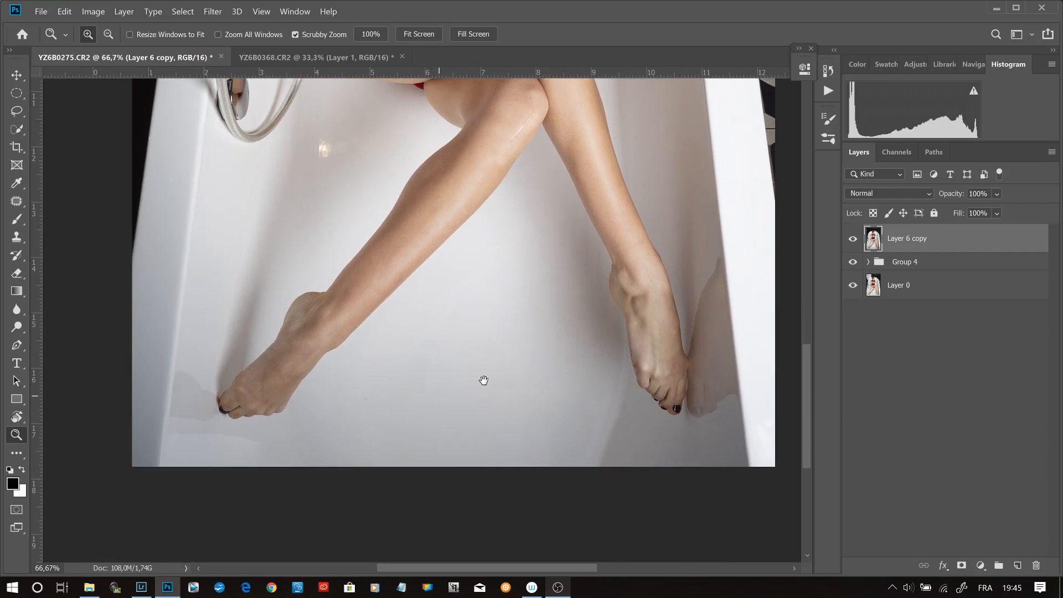
pyautogui.click(285, 464)
pyautogui.click(286, 464)
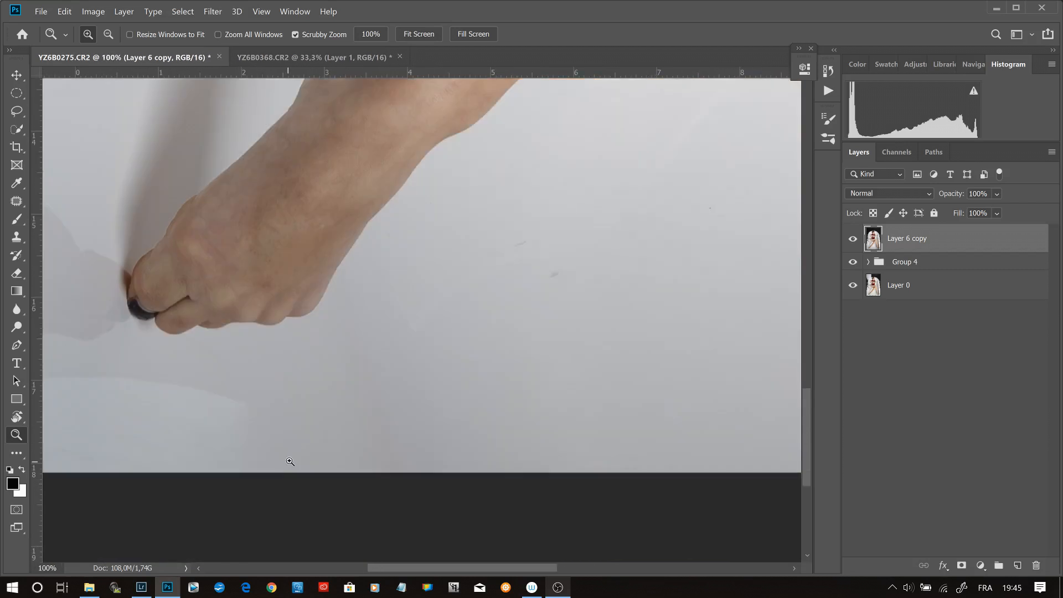
pyautogui.moveTo(318, 439); pyautogui.dragTo(519, 407)
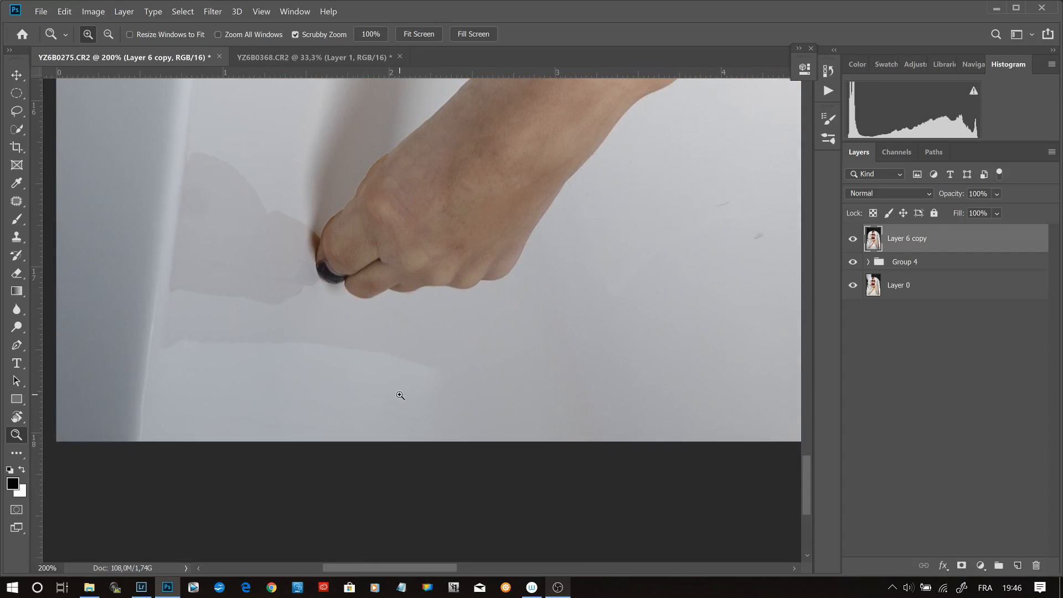
pyautogui.press('j')
pyautogui.moveTo(197, 325)
pyautogui.mouseDown()
pyautogui.moveTo(153, 353)
pyautogui.moveTo(343, 374)
pyautogui.mouseUp()
pyautogui.moveTo(425, 399)
pyautogui.mouseDown()
pyautogui.moveTo(457, 362)
pyautogui.moveTo(436, 348)
pyautogui.moveTo(282, 328)
pyautogui.moveTo(349, 383)
pyautogui.moveTo(349, 395)
pyautogui.moveTo(424, 389)
pyautogui.moveTo(216, 353)
pyautogui.mouseUp()
pyautogui.click(349, 397)
pyautogui.click(240, 443)
# - Patch the remaining marks and specks across the bathtub floor between the two feet
pyautogui.press('space')
pyautogui.moveTo(498, 371)
pyautogui.mouseDown()
pyautogui.moveTo(230, 325)
pyautogui.moveTo(415, 306)
pyautogui.mouseUp()
pyautogui.moveTo(260, 295)
pyautogui.mouseDown()
pyautogui.moveTo(301, 317)
pyautogui.moveTo(255, 295)
pyautogui.mouseUp()
pyautogui.moveTo(230, 337); pyautogui.dragTo(117, 348)
pyautogui.click(289, 339)
pyautogui.moveTo(289, 338); pyautogui.dragTo(288, 332)
pyautogui.moveTo(277, 344)
pyautogui.mouseDown()
pyautogui.moveTo(199, 354)
pyautogui.moveTo(274, 341)
pyautogui.moveTo(226, 331)
pyautogui.mouseUp()
pyautogui.click(307, 402)
pyautogui.press('space')
pyautogui.moveTo(428, 329); pyautogui.dragTo(249, 335)
pyautogui.moveTo(516, 333); pyautogui.dragTo(233, 278)
pyautogui.moveTo(218, 338); pyautogui.dragTo(140, 406)
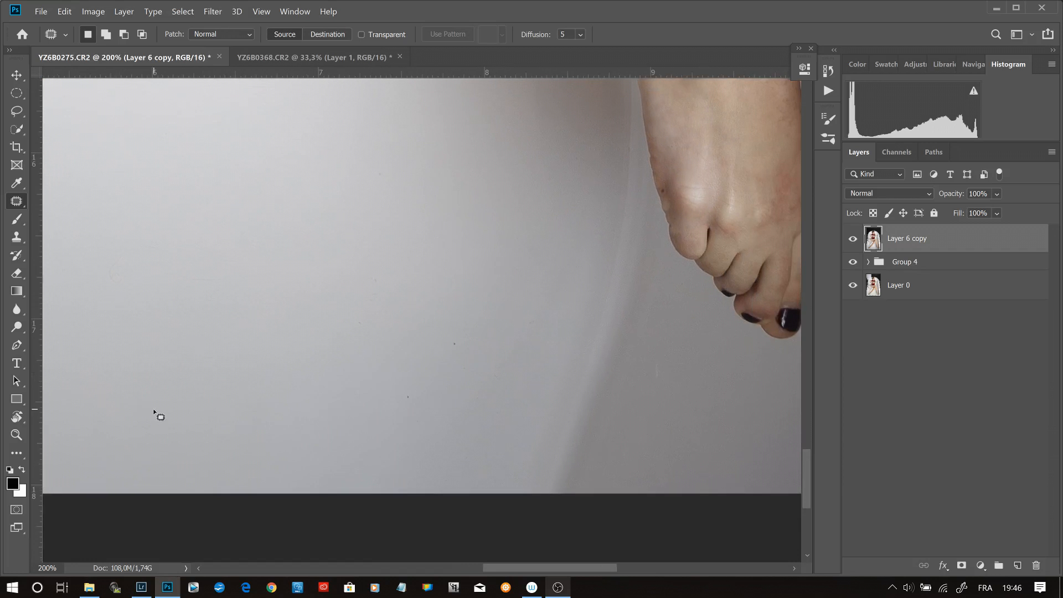
pyautogui.hotkey('ctrl', '0')
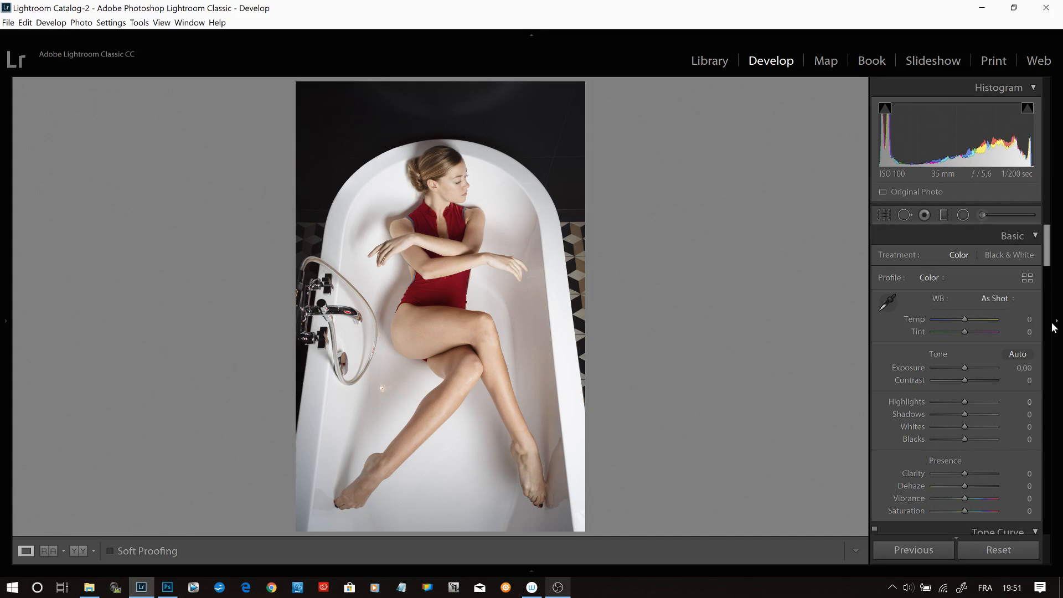
# - In Lightroom Classic, draw a graduated filter from the woman's arms down to the photo's lower edge and set its Temp to 0
pyautogui.click(944, 217)
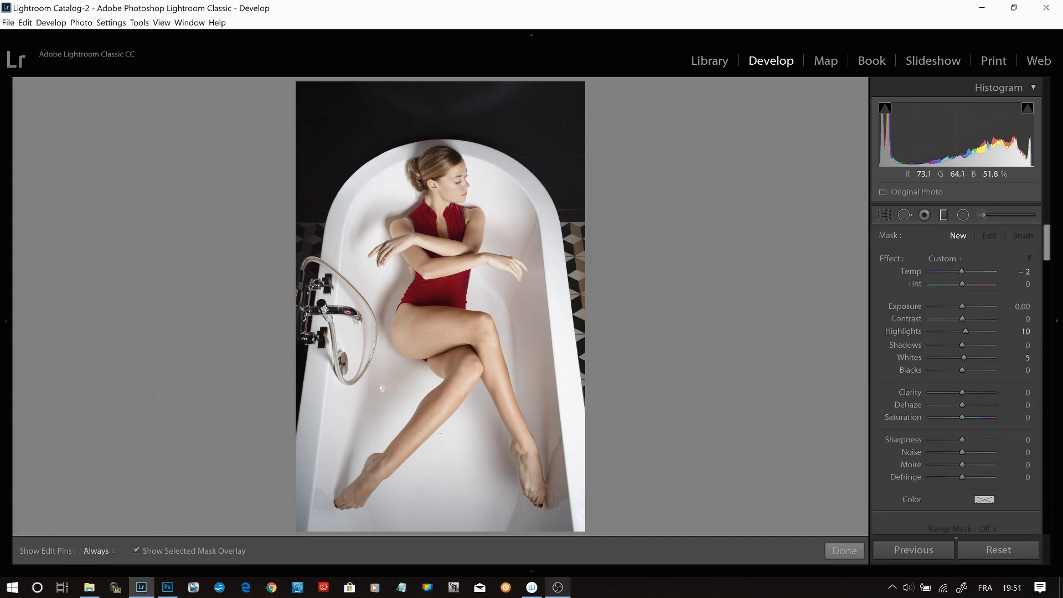
pyautogui.moveTo(458, 252); pyautogui.dragTo(454, 532)
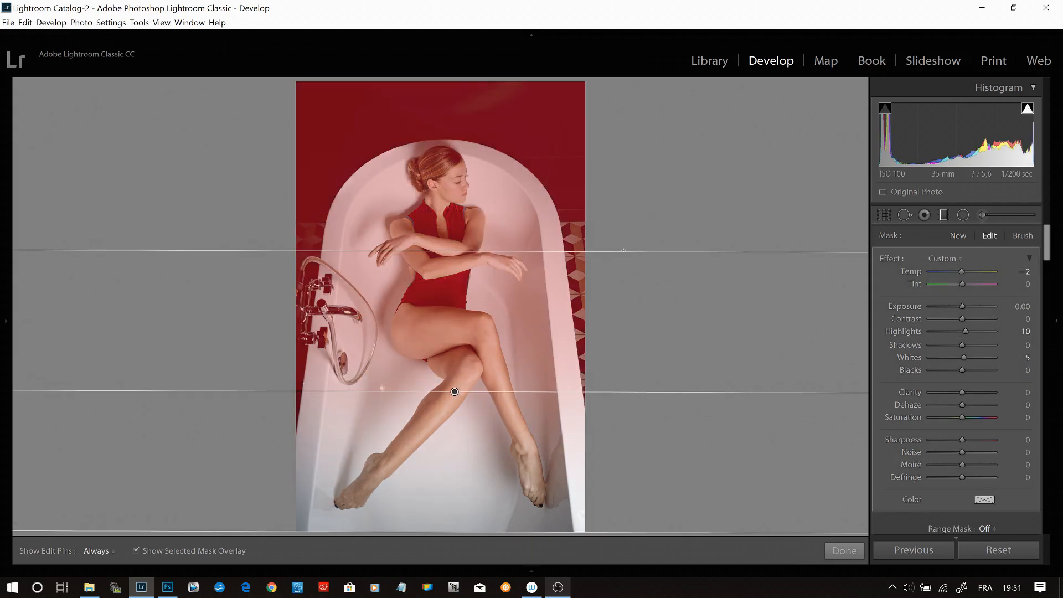
pyautogui.click(1026, 272)
pyautogui.write('0')
pyautogui.press('Return')
# - Set the graduated filter's Highlights to 5 and its Whites to 0
pyautogui.click(1026, 332)
pyautogui.write('5o')
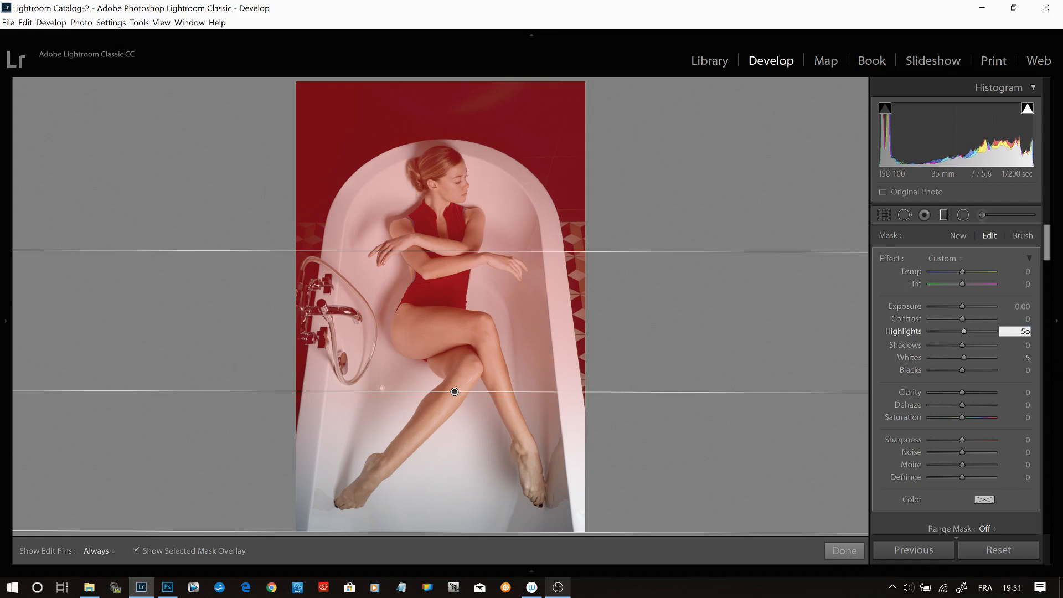
pyautogui.press('BackSpace')
pyautogui.press('Return')
pyautogui.click(1027, 332)
pyautogui.click(1028, 351)
pyautogui.click(1029, 357)
pyautogui.write('0')
pyautogui.press('Return')
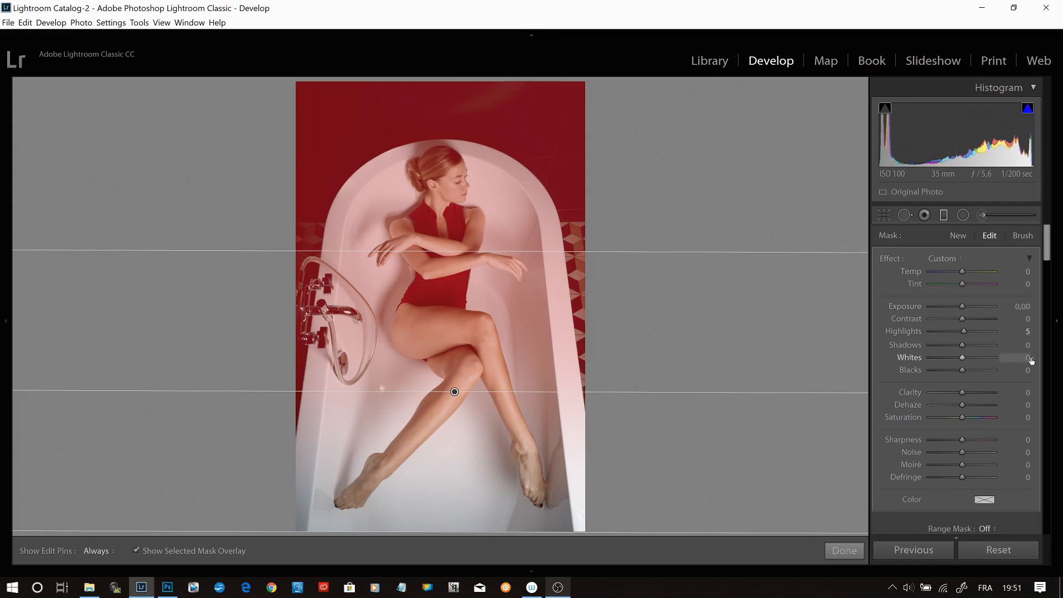
# - Hide the mask overlay, raise the graduated filter's Exposure to 0.15 and close the filter
pyautogui.press('o')
pyautogui.moveTo(959, 305); pyautogui.dragTo(962, 305)
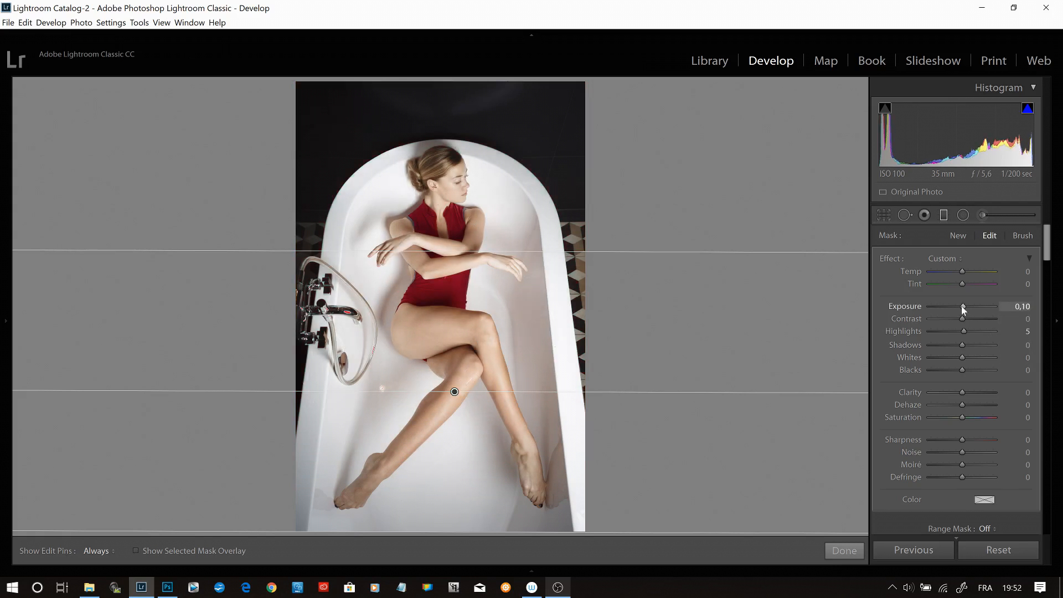
pyautogui.click(1024, 307)
pyautogui.moveTo(1030, 307); pyautogui.dragTo(1027, 306)
pyautogui.write('5')
pyautogui.press('Return')
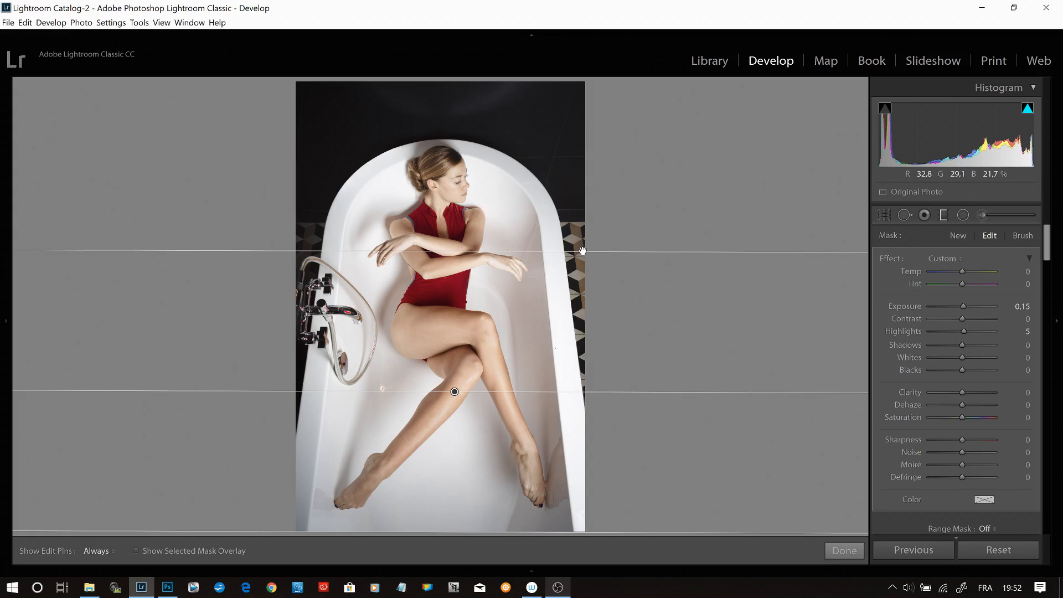
pyautogui.click(945, 214)
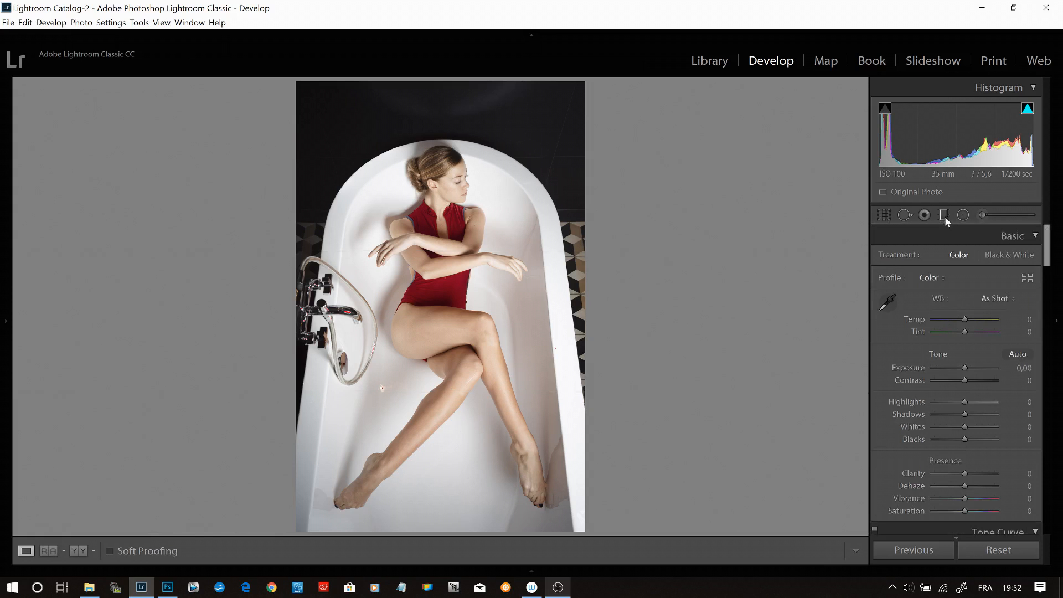
# - Lower the photo's overall Highlights to −3 and Whites to −10
pyautogui.moveTo(967, 400)
pyautogui.mouseDown()
pyautogui.moveTo(959, 400)
pyautogui.moveTo(961, 427)
pyautogui.moveTo(965, 402)
pyautogui.mouseUp()
pyautogui.click(1029, 405)
pyautogui.write('4')
pyautogui.press('Return')
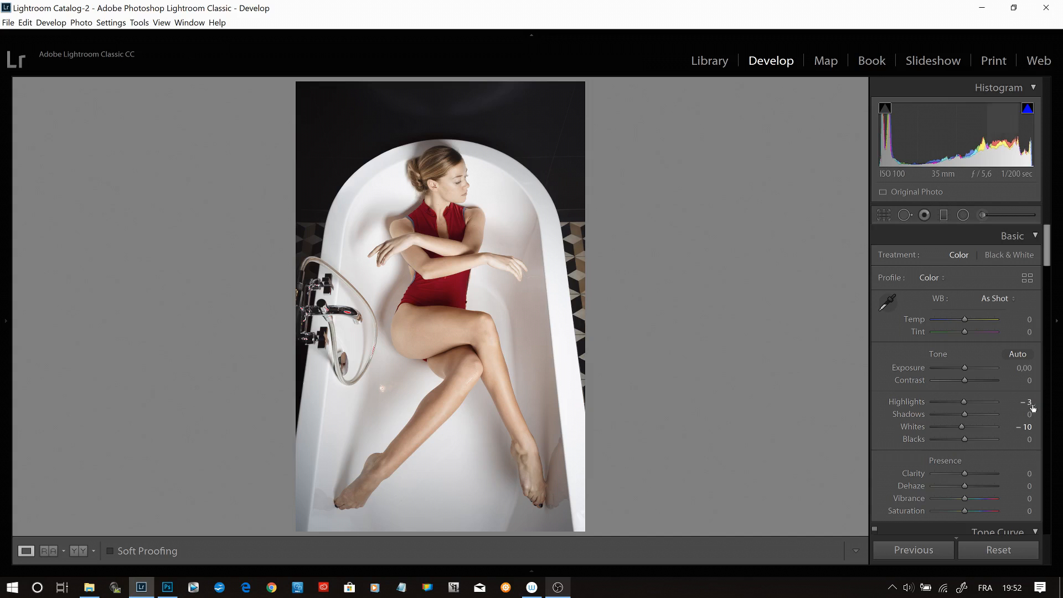
# - Set the photo's overall Clarity to +5
pyautogui.scroll(-3, 1046, 245)
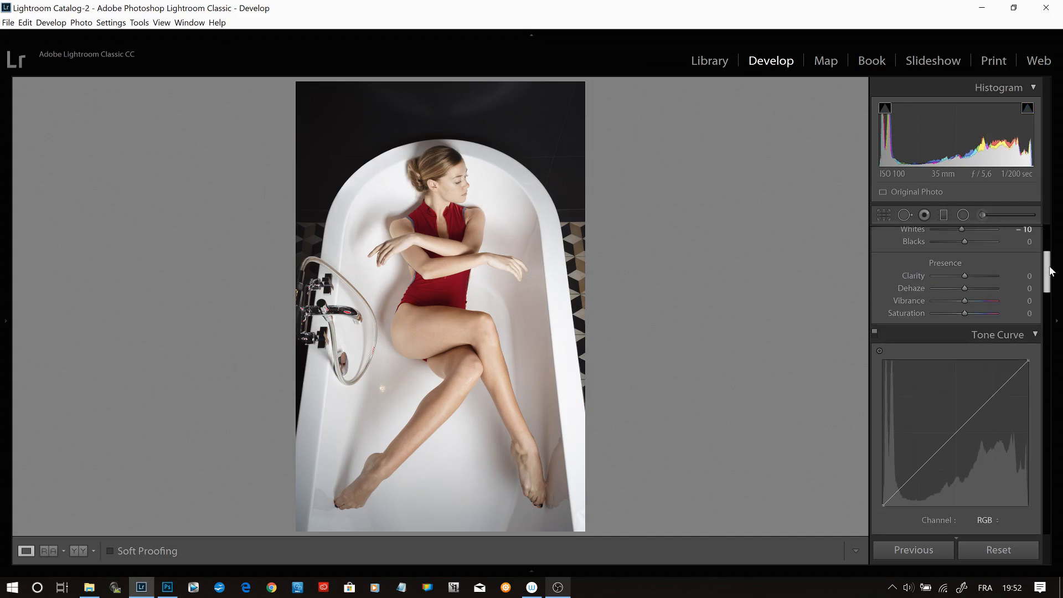
pyautogui.click(463, 164)
pyautogui.click(545, 230)
pyautogui.click(6, 321)
pyautogui.click(51, 86)
pyautogui.click(205, 86)
pyautogui.click(51, 85)
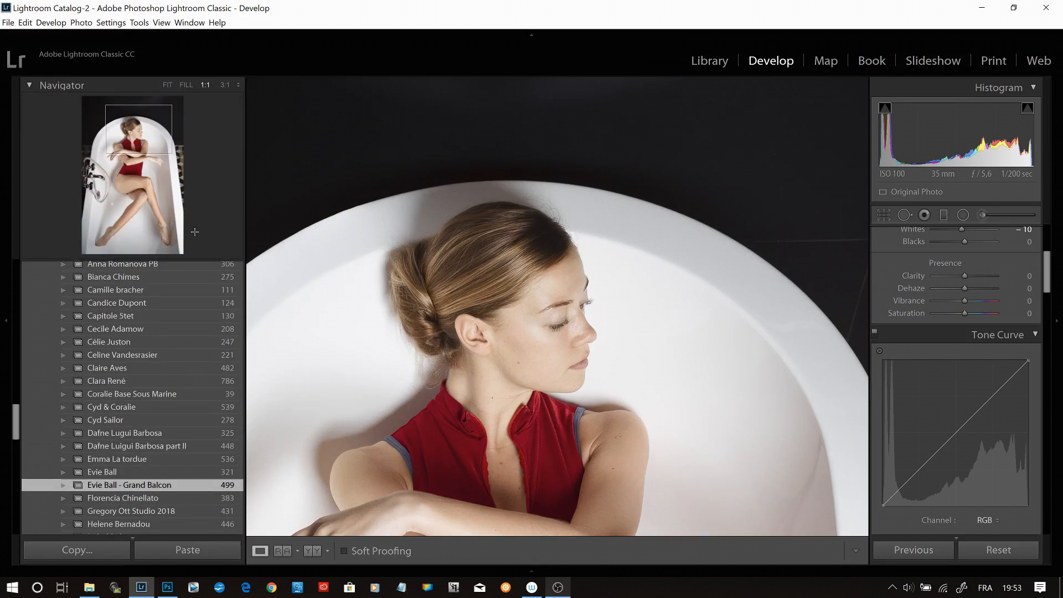
pyautogui.click(6, 320)
pyautogui.moveTo(825, 351); pyautogui.dragTo(810, 268)
pyautogui.click(1030, 276)
pyautogui.write('5')
pyautogui.press('Return')
pyautogui.click(1030, 288)
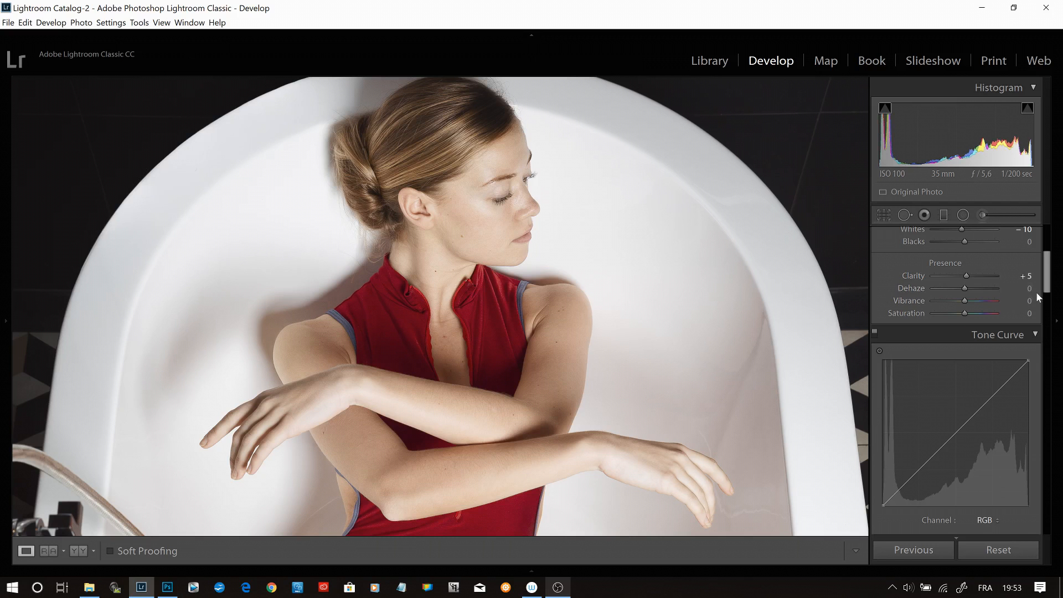
pyautogui.click(363, 136)
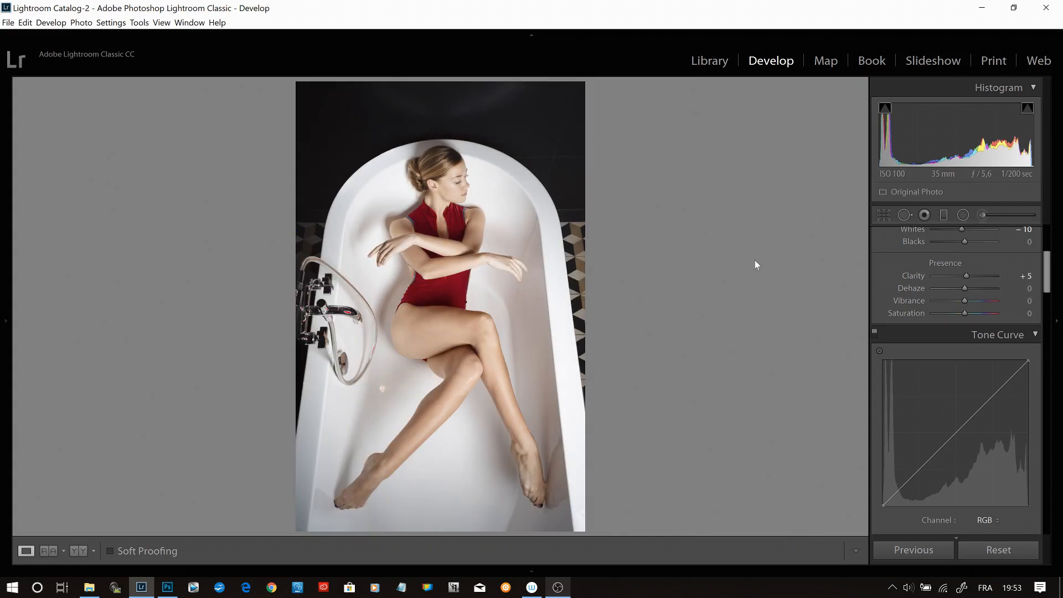
# - Shape a gentle contrast curve by sampling the photo, slightly lifting the face's bright tones and lowering the darker tones
pyautogui.moveTo(1047, 268)
pyautogui.mouseDown()
pyautogui.moveTo(1048, 292)
pyautogui.moveTo(1047, 275)
pyautogui.mouseUp()
pyautogui.click(880, 303)
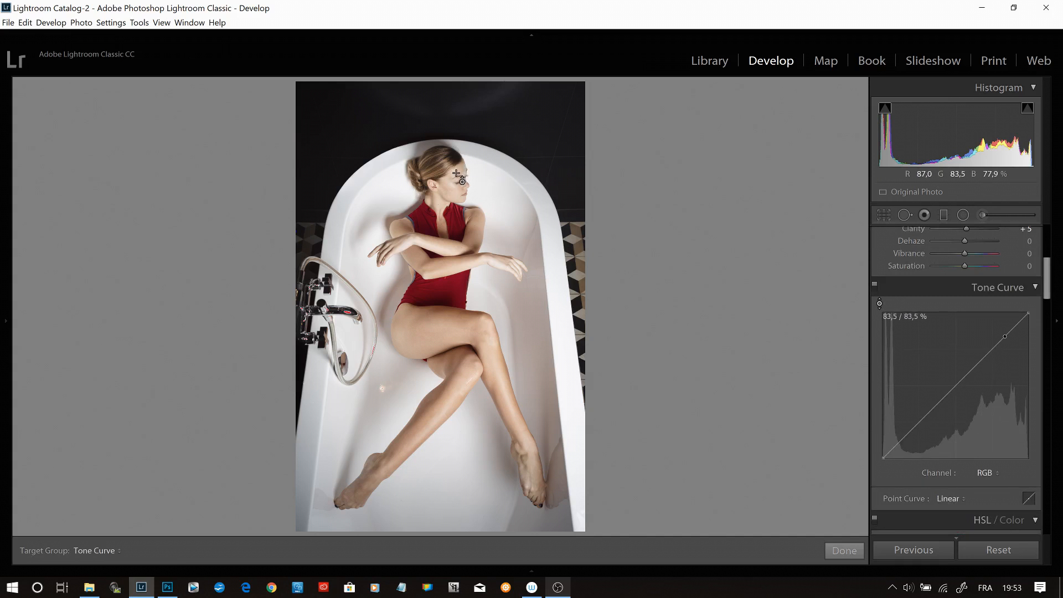
pyautogui.moveTo(455, 191); pyautogui.dragTo(455, 186)
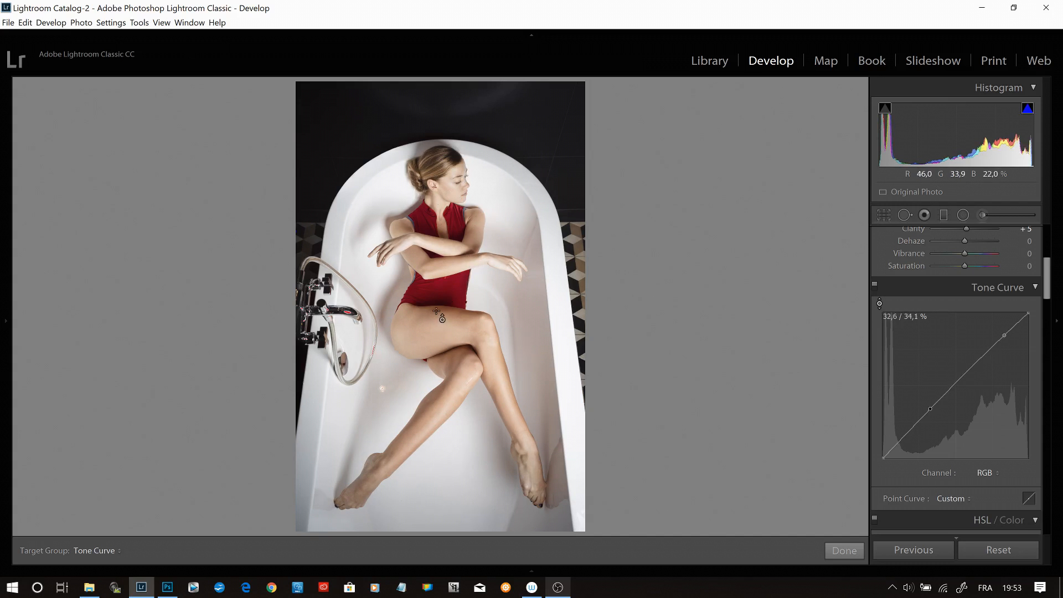
pyautogui.moveTo(437, 309); pyautogui.dragTo(436, 312)
pyautogui.moveTo(382, 388); pyautogui.dragTo(381, 389)
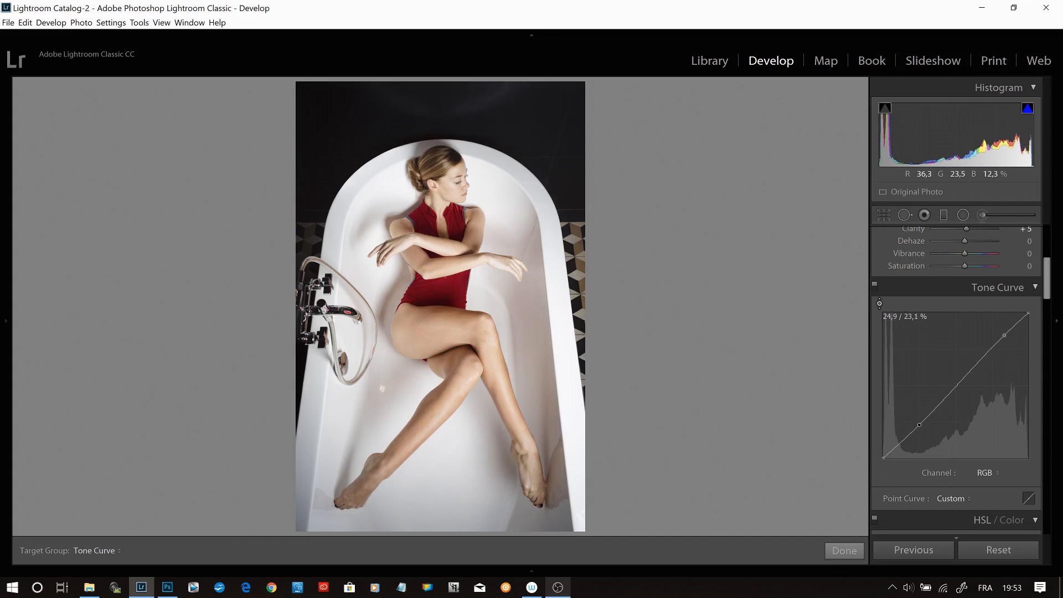
pyautogui.moveTo(382, 389); pyautogui.dragTo(382, 388)
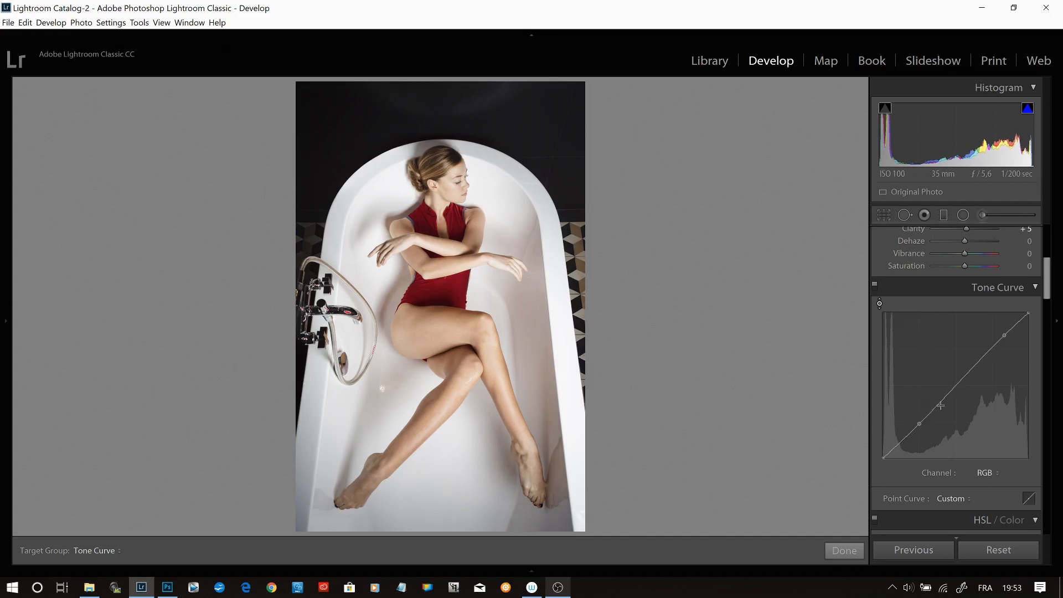
# - Lower the photo's overall Highlights to −7
pyautogui.moveTo(1047, 288); pyautogui.dragTo(1050, 264)
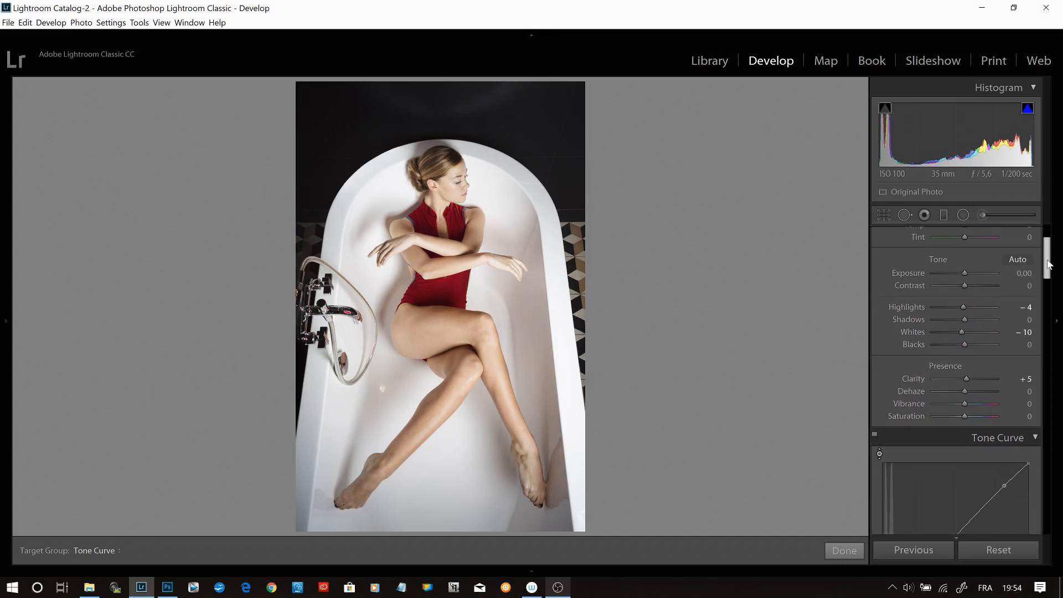
pyautogui.click(1033, 308)
pyautogui.write('-5')
pyautogui.press('Return')
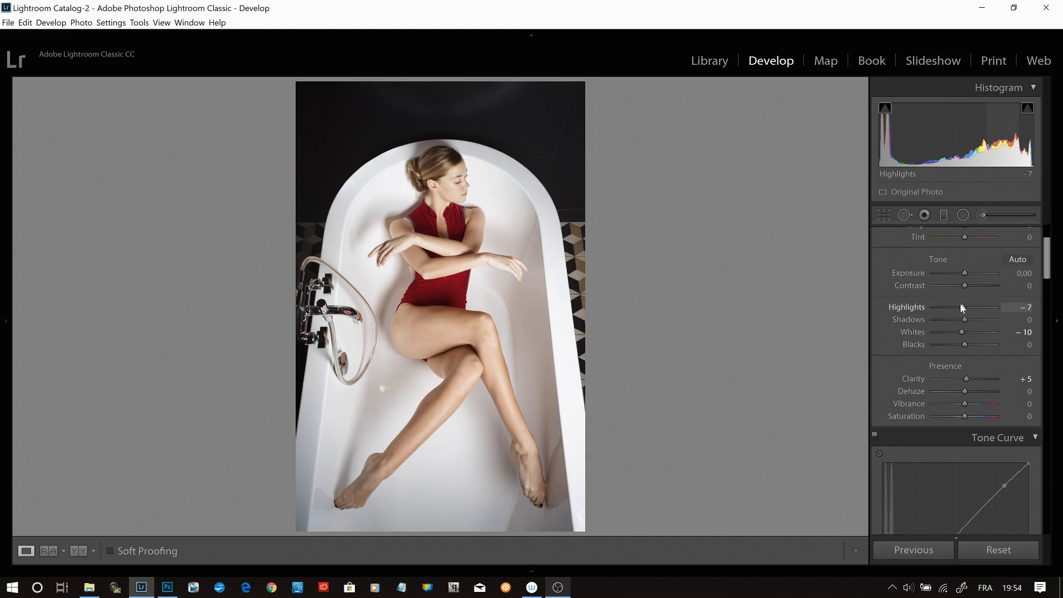
# - Brighten the red swimsuit by raising the HSL Red luminance to +14, and compare the HSL effect on and off
pyautogui.moveTo(1048, 259); pyautogui.dragTo(1048, 316)
pyautogui.click(1033, 320)
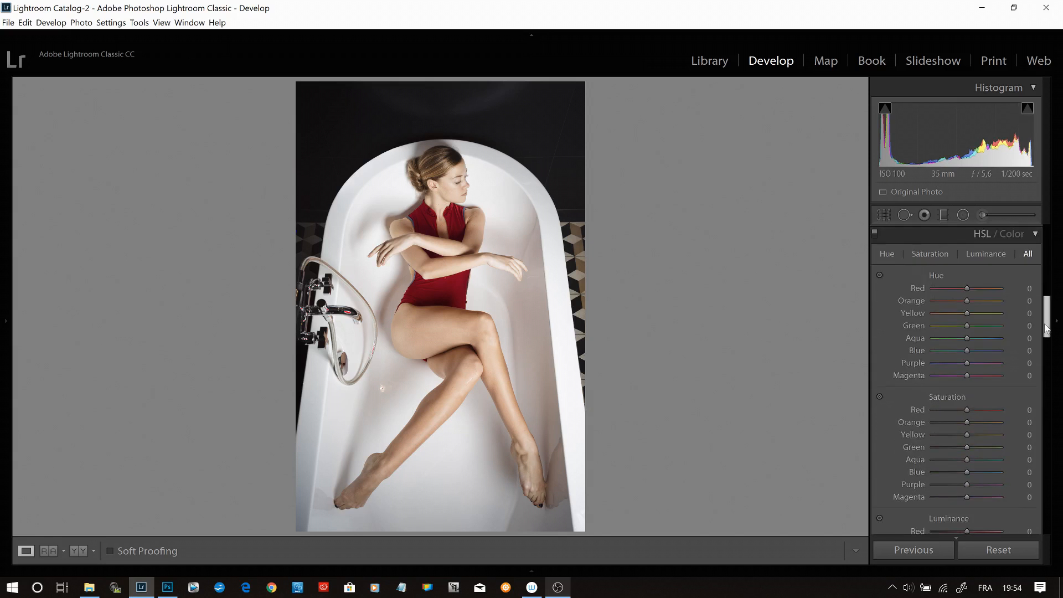
pyautogui.scroll(-3, 890, 357)
pyautogui.click(879, 354)
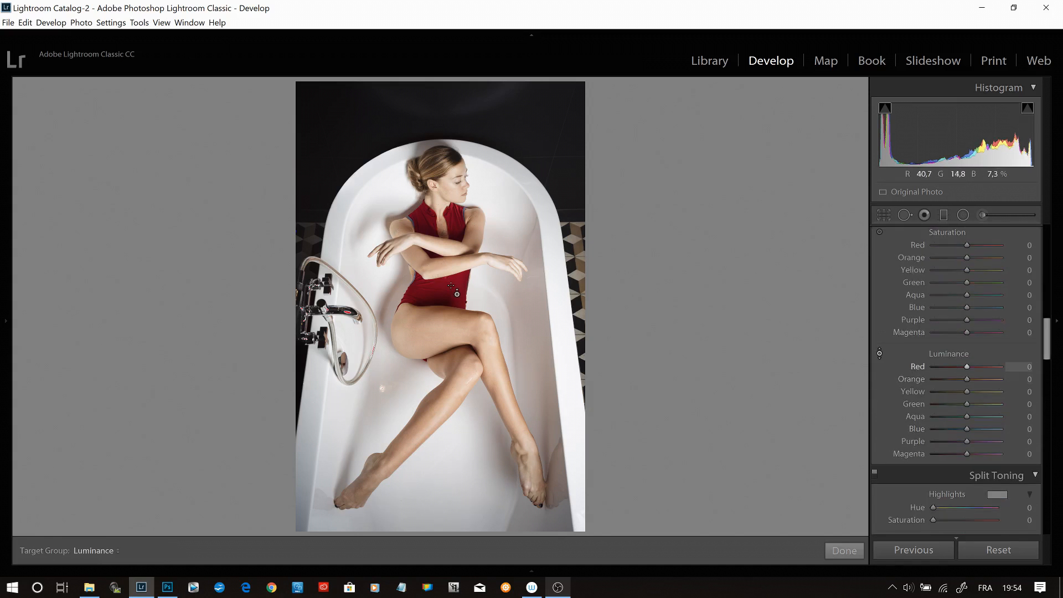
pyautogui.moveTo(382, 389); pyautogui.dragTo(382, 388)
pyautogui.moveTo(1032, 382); pyautogui.dragTo(1028, 381)
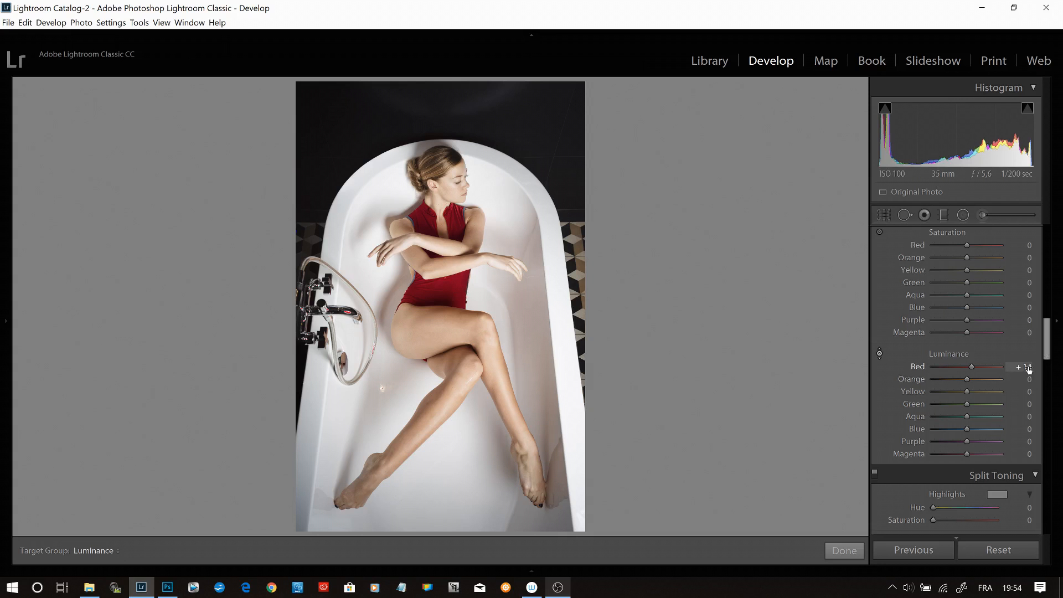
pyautogui.scroll(4, 876, 260)
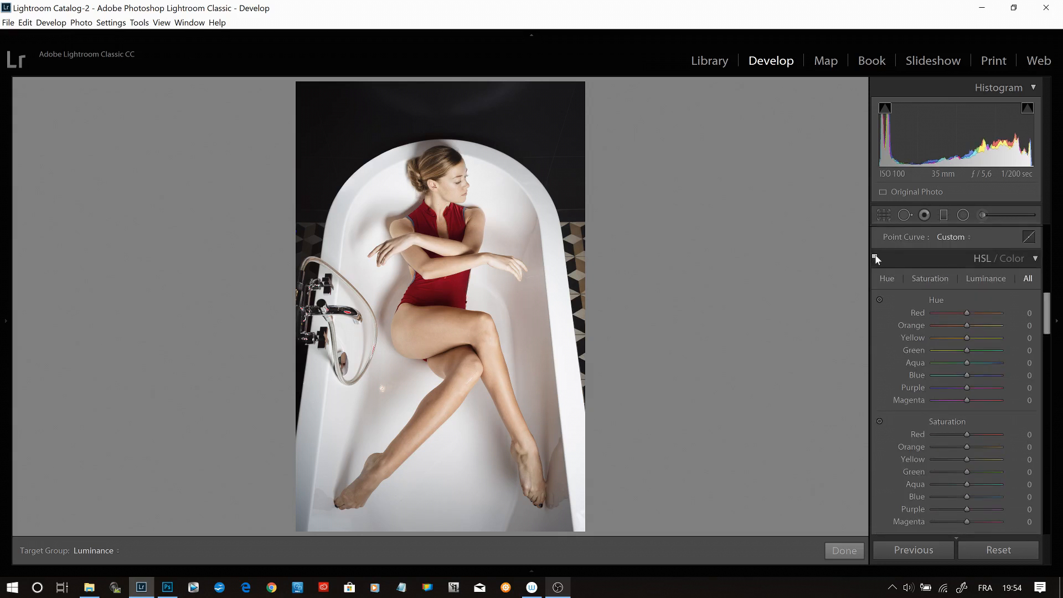
# - Add light sharpening, check it up close on the face, and set the sharpening Amount to 10
pyautogui.moveTo(1047, 311); pyautogui.dragTo(1047, 390)
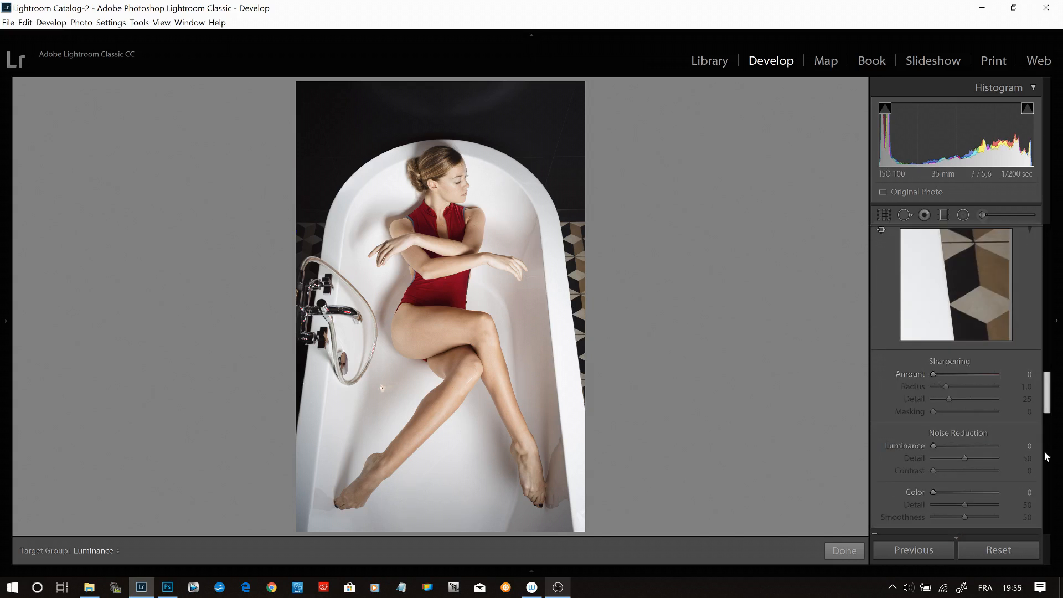
pyautogui.click(936, 373)
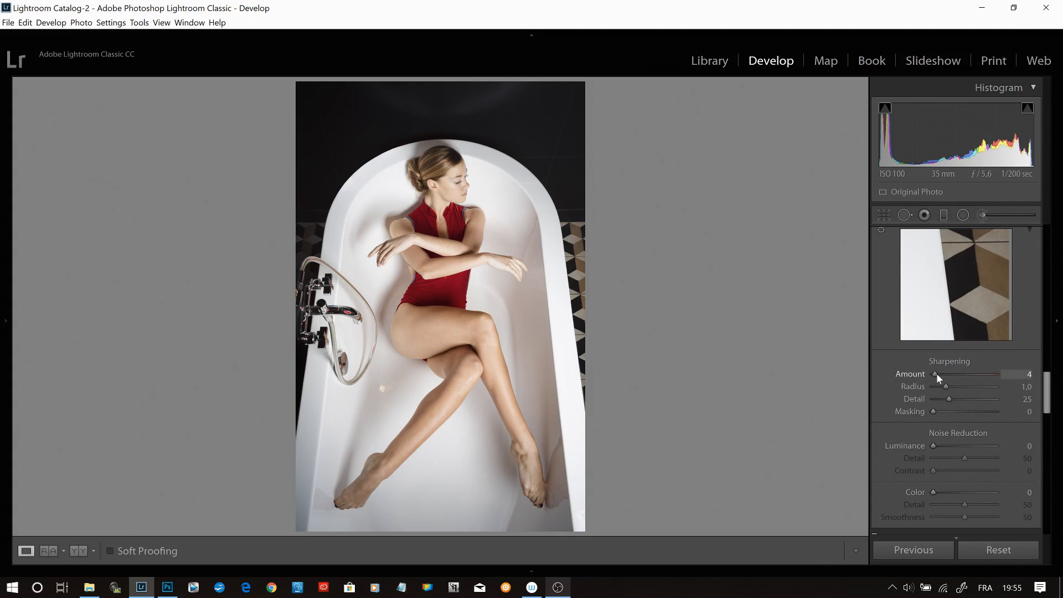
pyautogui.click(443, 171)
pyautogui.moveTo(503, 244); pyautogui.dragTo(487, 221)
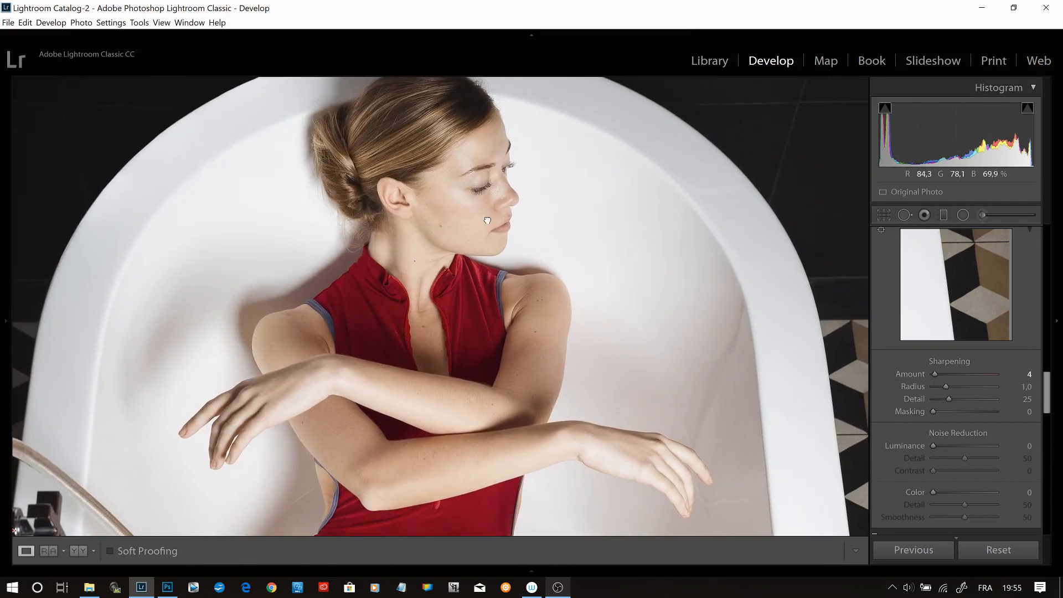
pyautogui.click(488, 220)
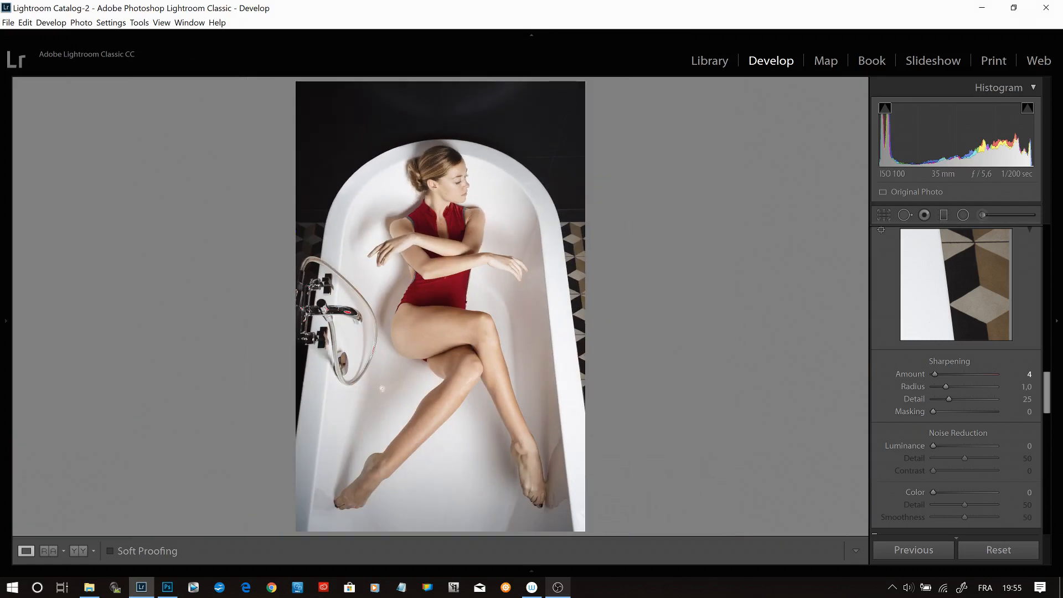
pyautogui.click(1029, 374)
pyautogui.write('10')
pyautogui.press('Return')
# - Lower the sharpening Radius to 0.6 and point the detail preview at the woman's face
pyautogui.moveTo(945, 387); pyautogui.dragTo(942, 387)
pyautogui.keyDown('alt'); pyautogui.moveTo(942, 387); pyautogui.dragTo(942, 382); pyautogui.keyUp('alt')
pyautogui.click(881, 231)
pyautogui.click(457, 181)
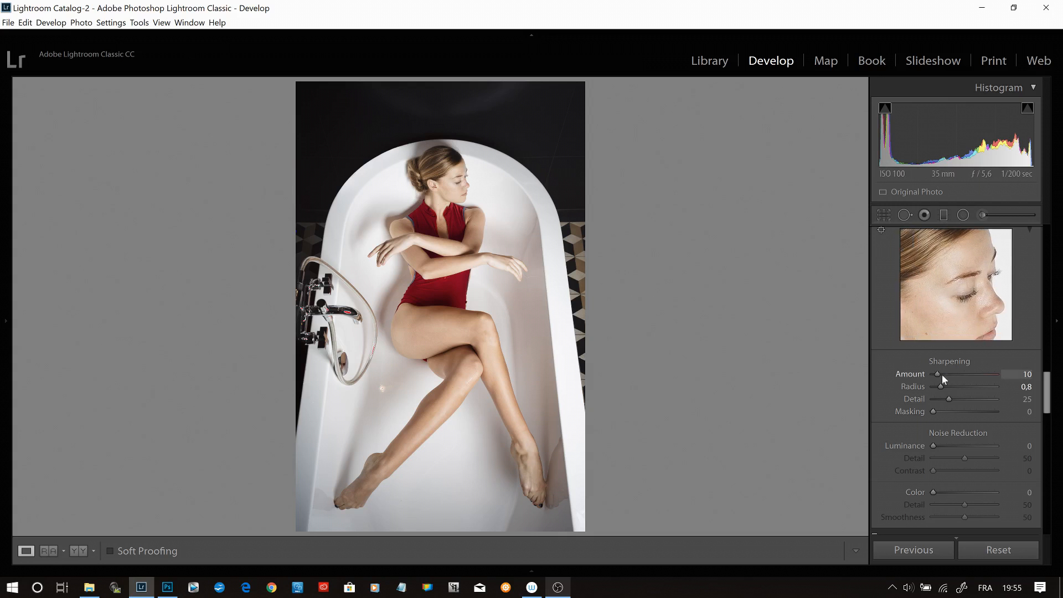
pyautogui.keyDown('alt'); pyautogui.moveTo(941, 384); pyautogui.dragTo(940, 384); pyautogui.keyUp('alt')
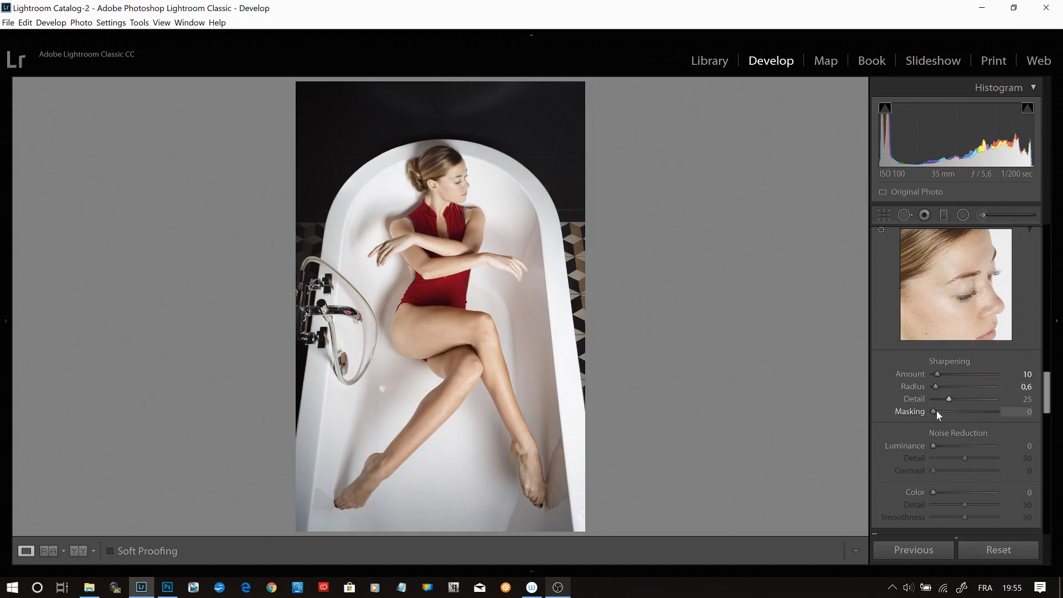
# - Restrict the sharpening to the main edges by setting Masking to 91 with the mask preview on
pyautogui.moveTo(942, 411); pyautogui.dragTo(992, 417)
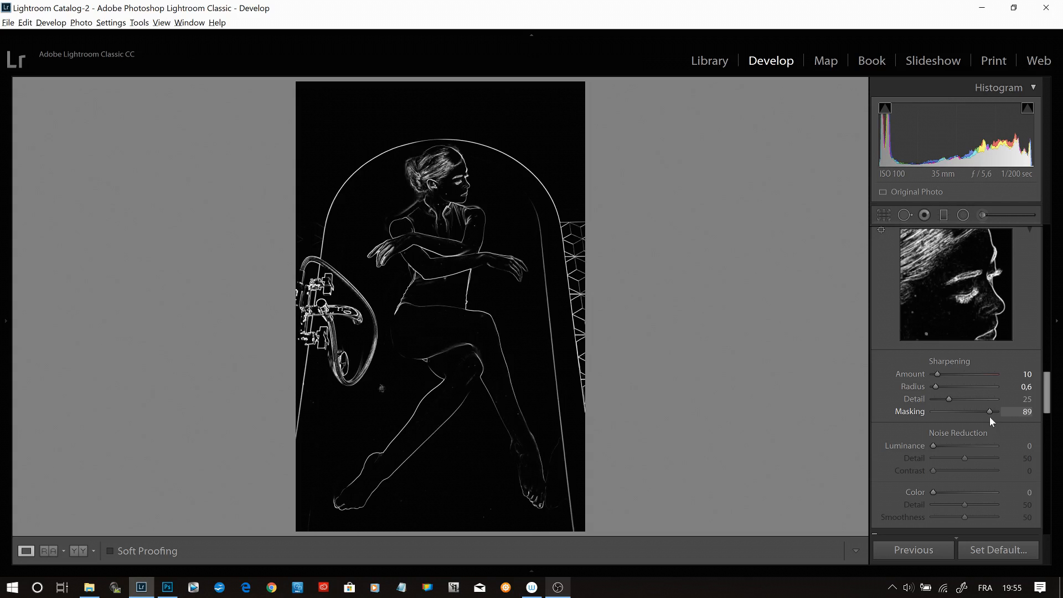
pyautogui.moveTo(990, 420); pyautogui.dragTo(992, 421)
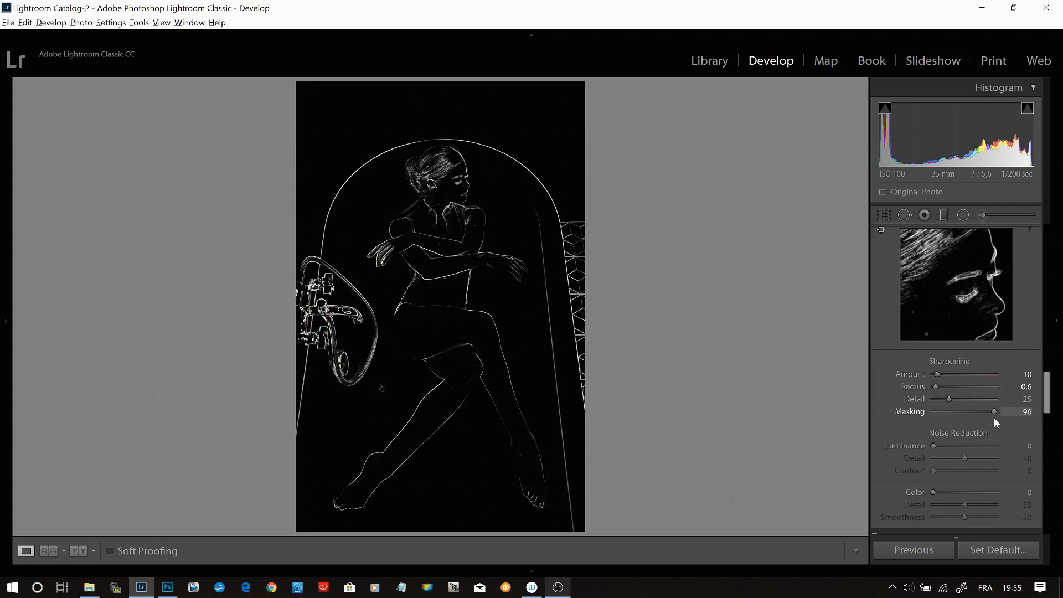
pyautogui.moveTo(995, 419); pyautogui.dragTo(992, 417)
# - Remove chromatic aberration and enable the lens profile corrections for the photo
pyautogui.scroll(-4, 997, 404)
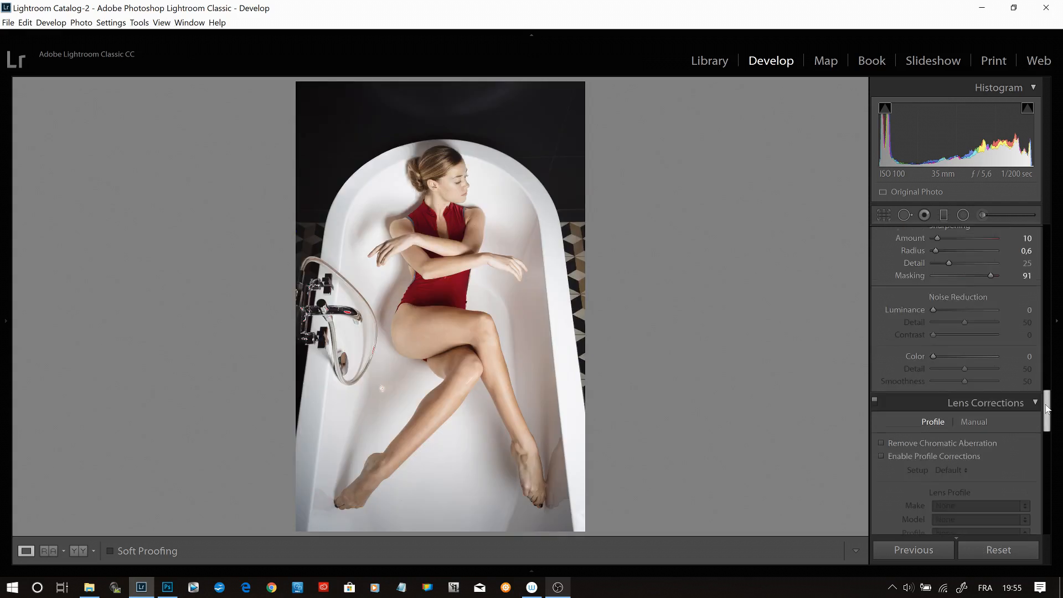
pyautogui.click(979, 452)
pyautogui.click(988, 253)
# - Apply the Level Upright correction to the photo
pyautogui.scroll(-5, 929, 417)
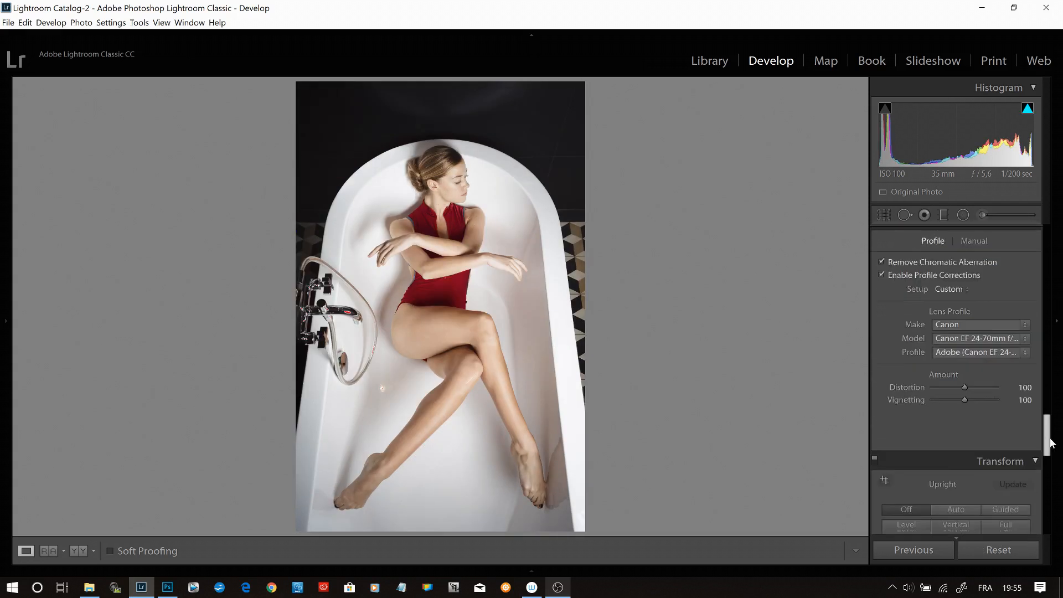
pyautogui.scroll(-3, 964, 374)
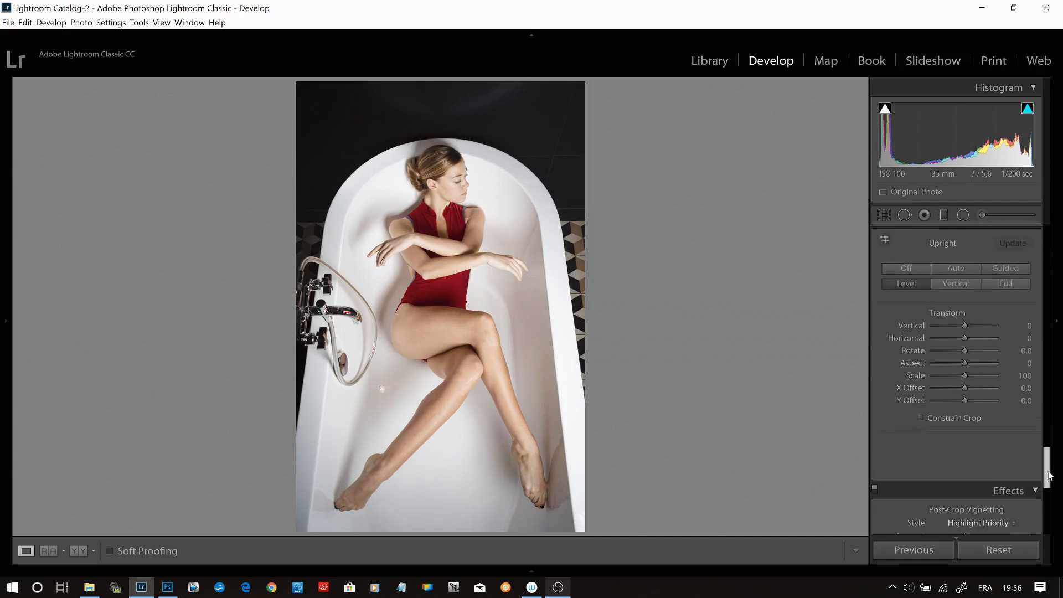
pyautogui.click(964, 374)
pyautogui.scroll(-2, 963, 374)
pyautogui.moveTo(964, 407); pyautogui.dragTo(963, 406)
pyautogui.moveTo(1047, 468); pyautogui.dragTo(1048, 253)
pyautogui.moveTo(1049, 203); pyautogui.dragTo(1048, 207)
pyautogui.moveTo(881, 491); pyautogui.dragTo(880, 491)
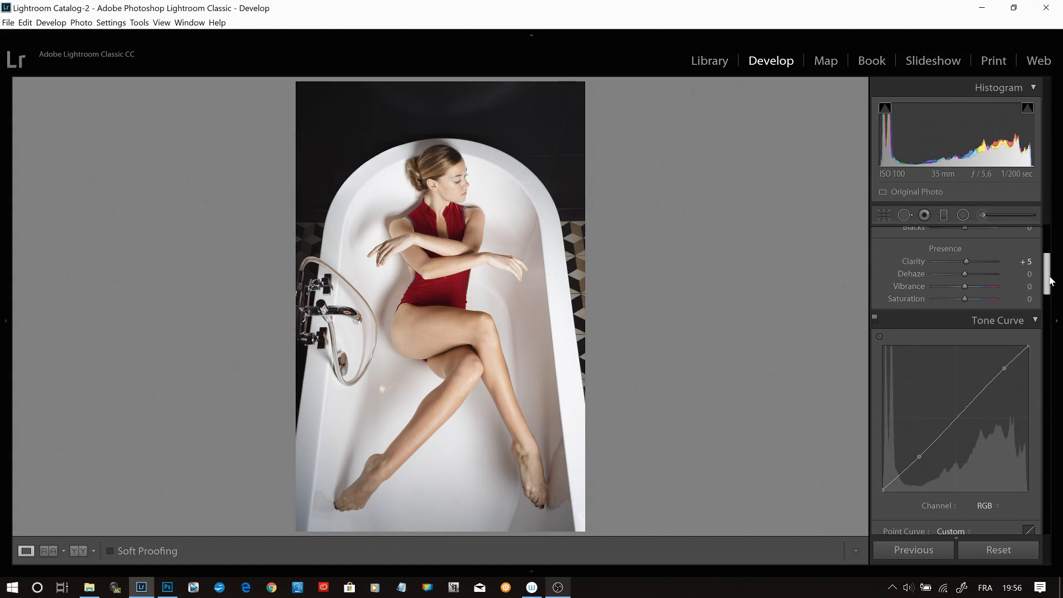
# - Crop the photo to the 2 x 3 / 4 x 6 aspect, trimming the dark floor above the bathtub and keeping the woman centred
pyautogui.moveTo(1047, 279); pyautogui.dragTo(1047, 257)
pyautogui.click(885, 216)
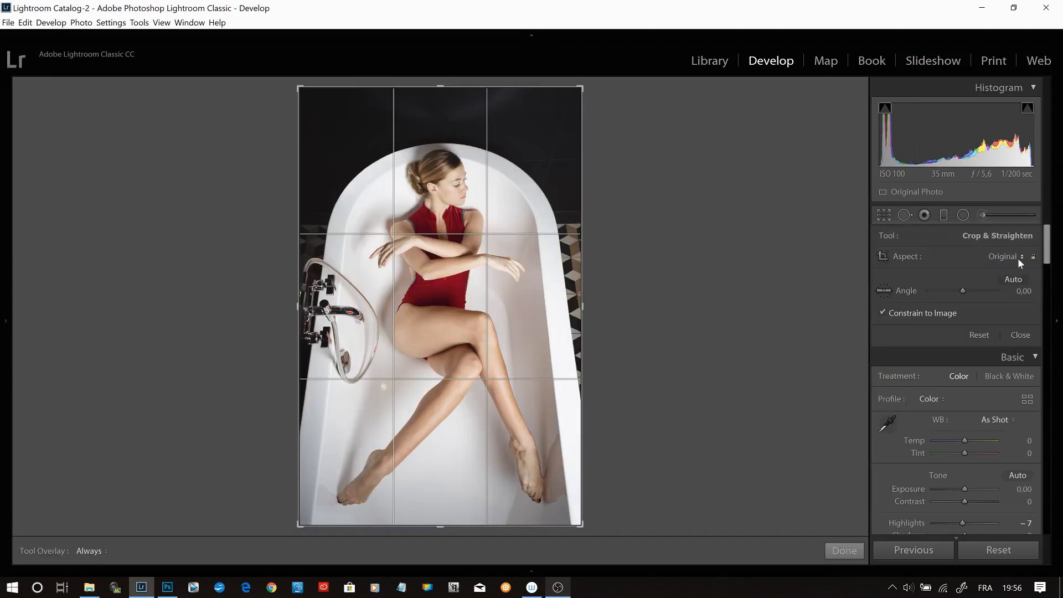
pyautogui.click(1019, 257)
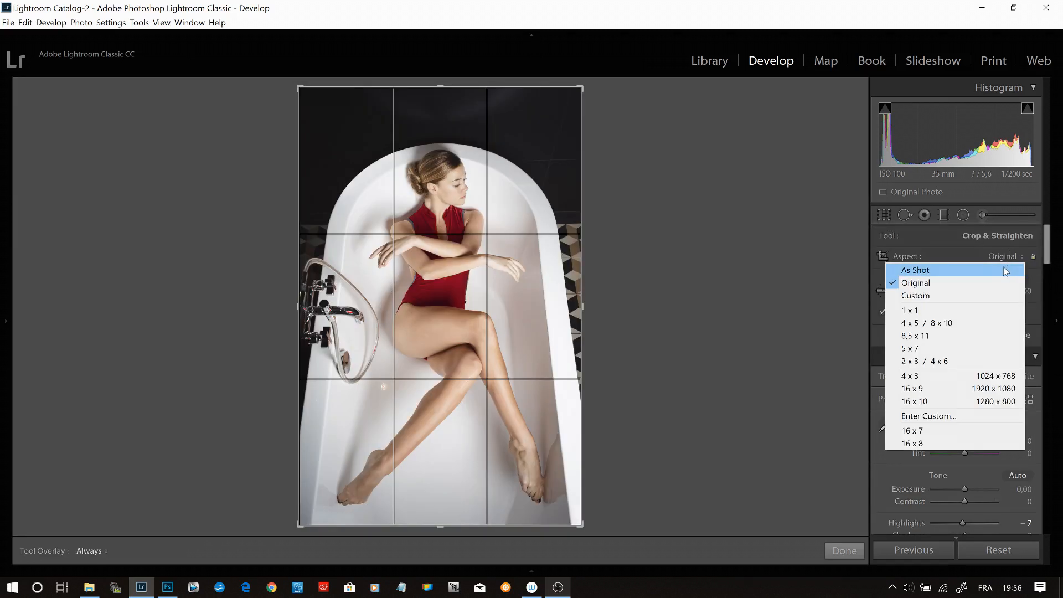
pyautogui.click(994, 370)
pyautogui.moveTo(426, 177); pyautogui.dragTo(426, 168)
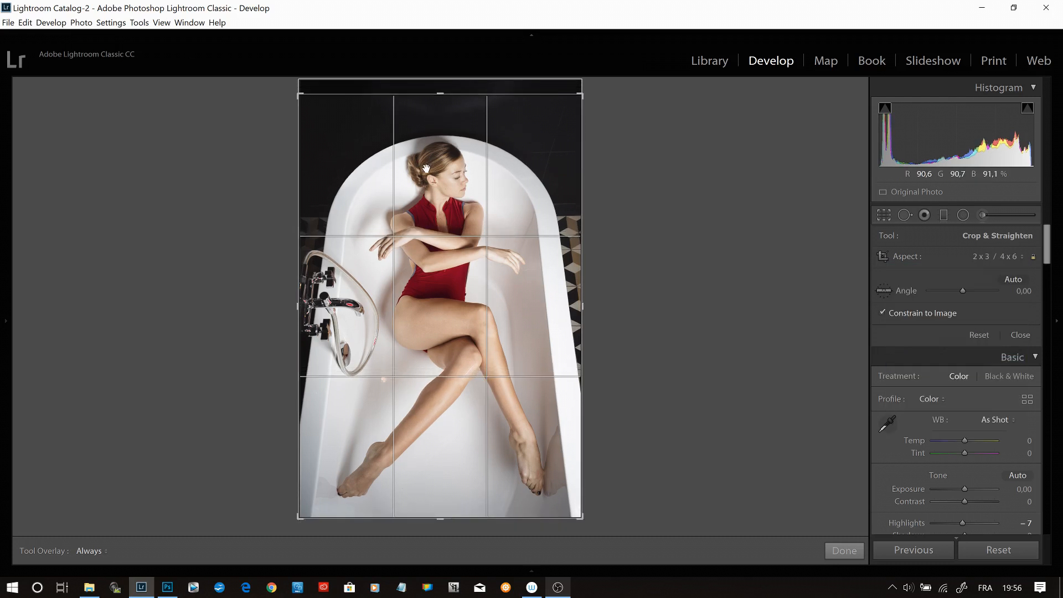
pyautogui.moveTo(440, 92); pyautogui.dragTo(441, 94)
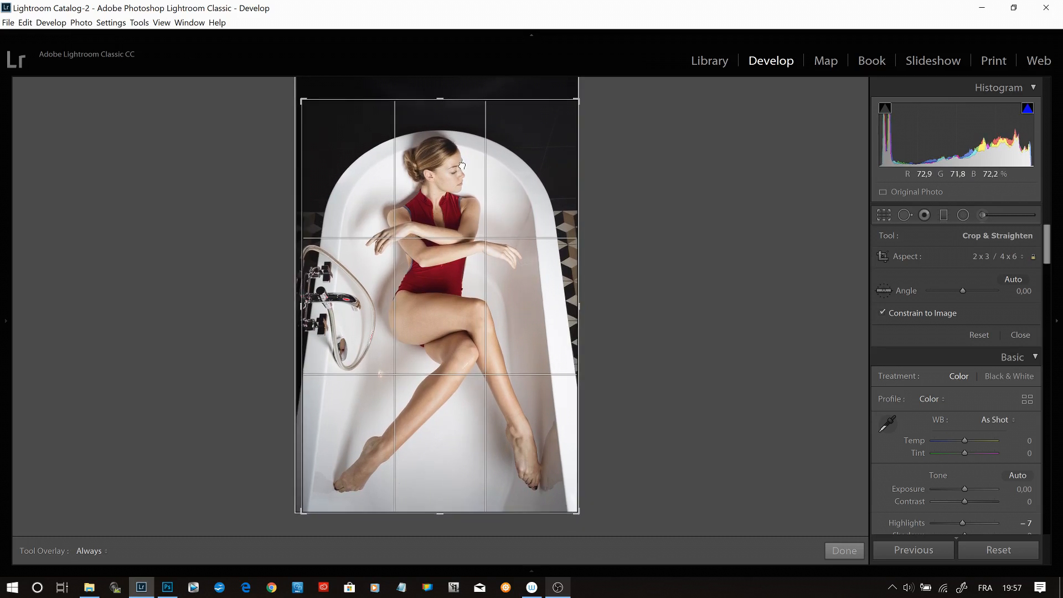
pyautogui.moveTo(463, 165); pyautogui.dragTo(465, 167)
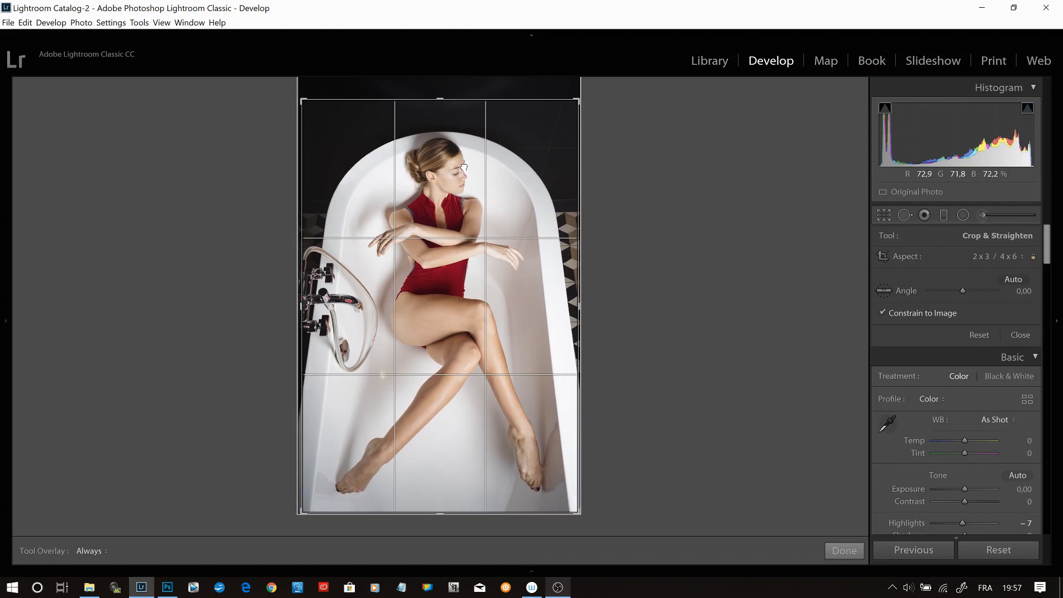
pyautogui.press('Return')
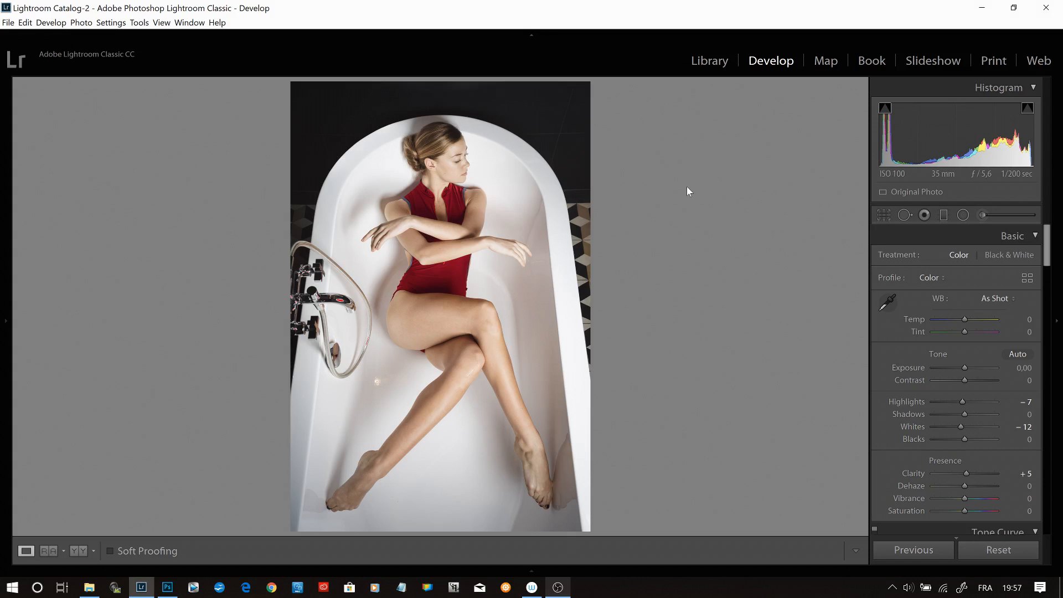
# - Reopen the photo's crop for adjustment
pyautogui.click(885, 216)
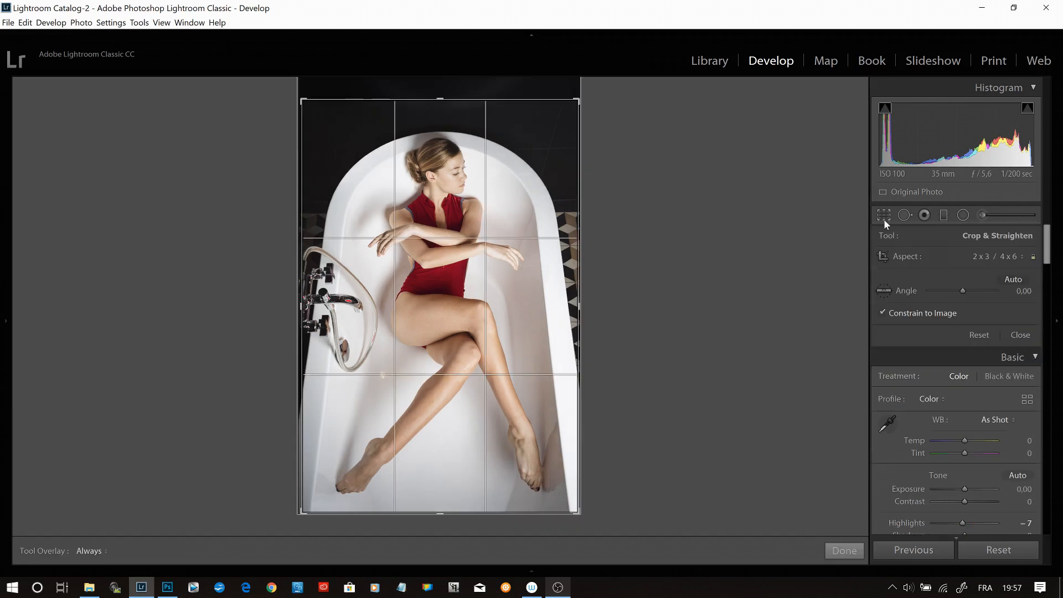